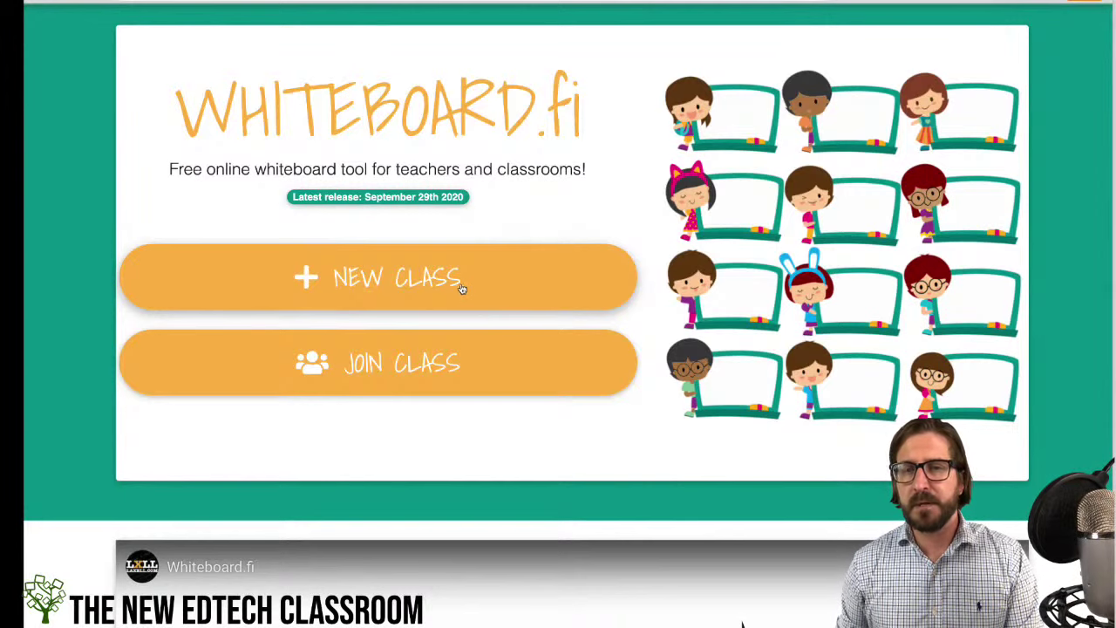
# - Start a new class and name it 'Demo Class - Digital Citizen'
pyautogui.click(340, 281)
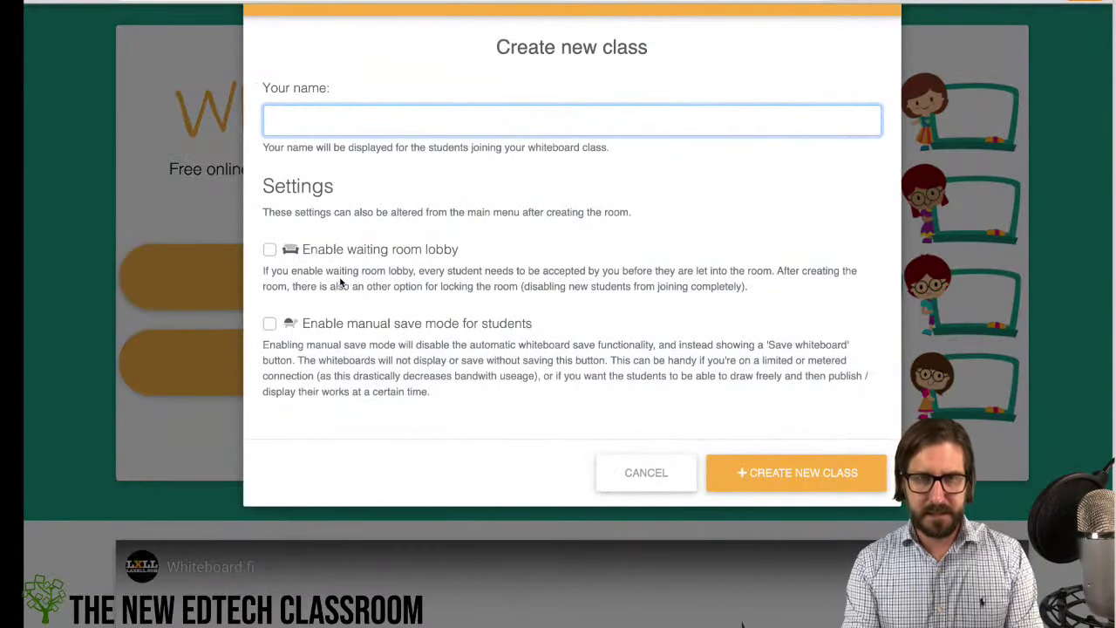
pyautogui.write('Demo Clas')
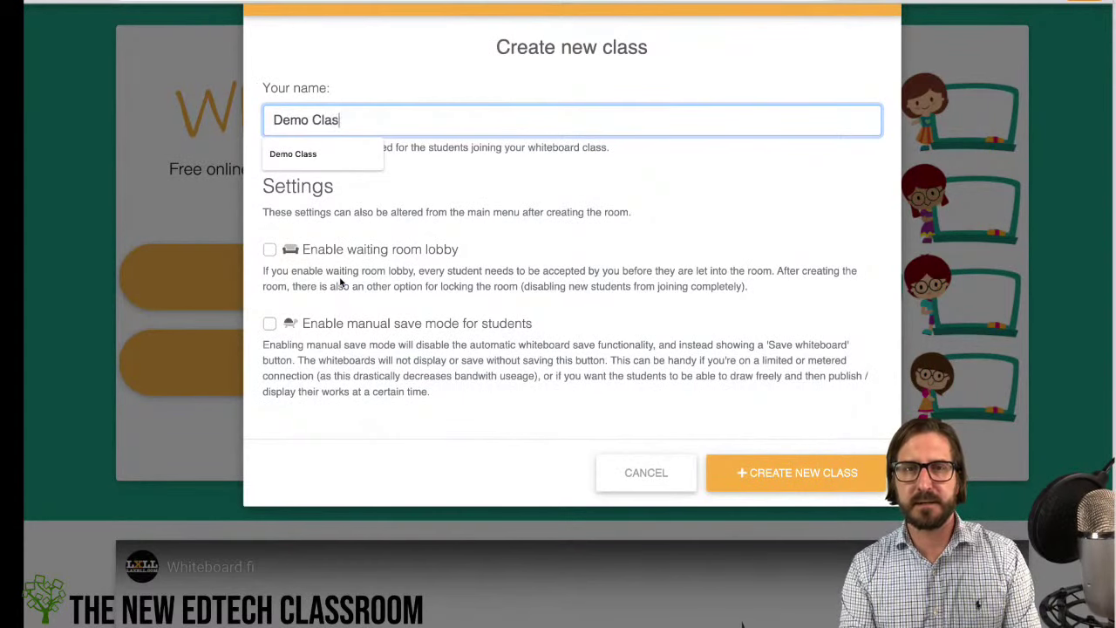
pyautogui.write('s - ')
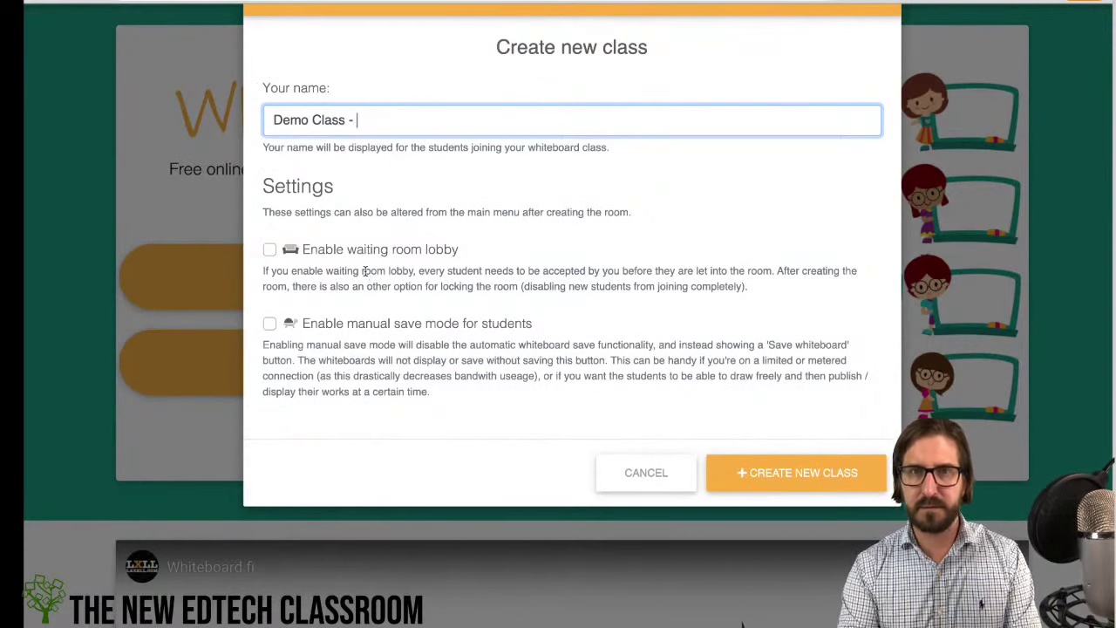
pyautogui.write('Digital Cit')
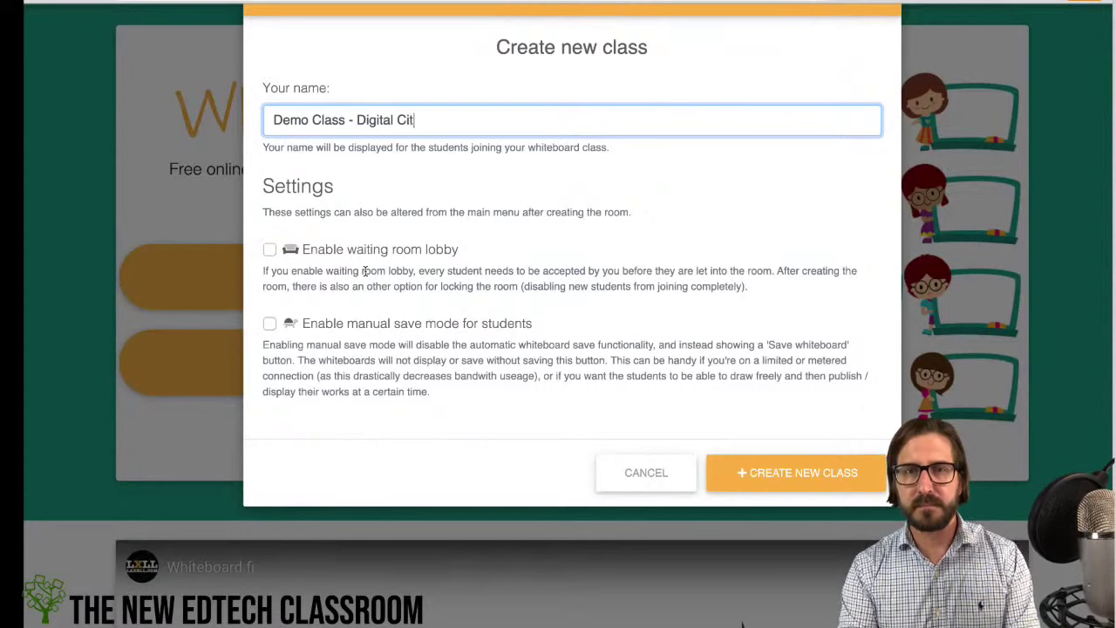
pyautogui.write('izensh')
pyautogui.press('BackSpace')
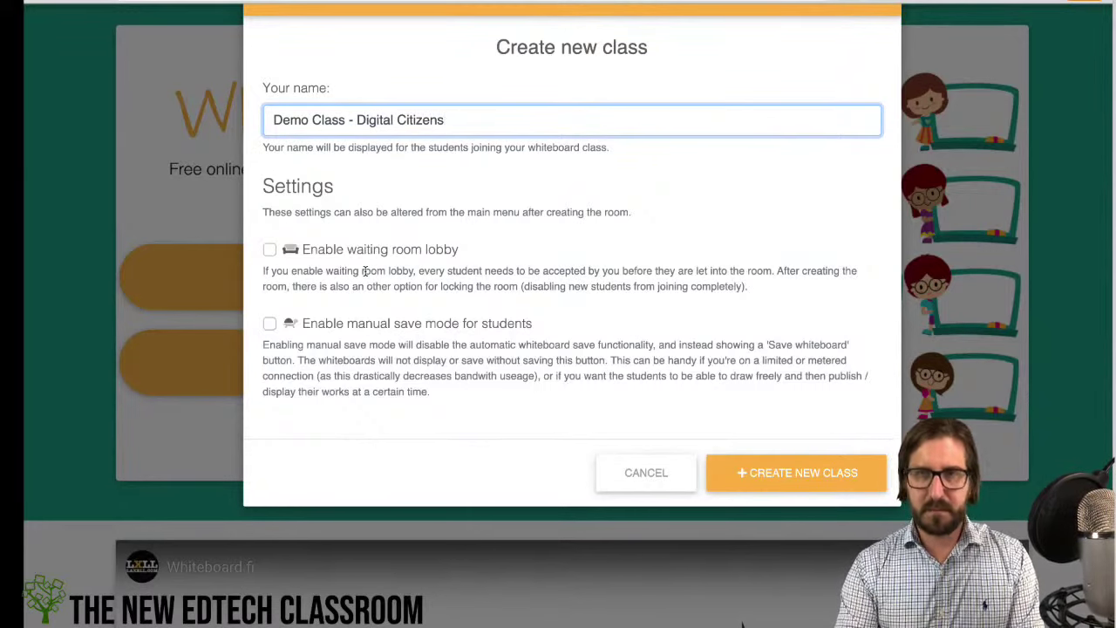
pyautogui.write('h')
pyautogui.press('BackSpace')
pyautogui.press('BackSpace')
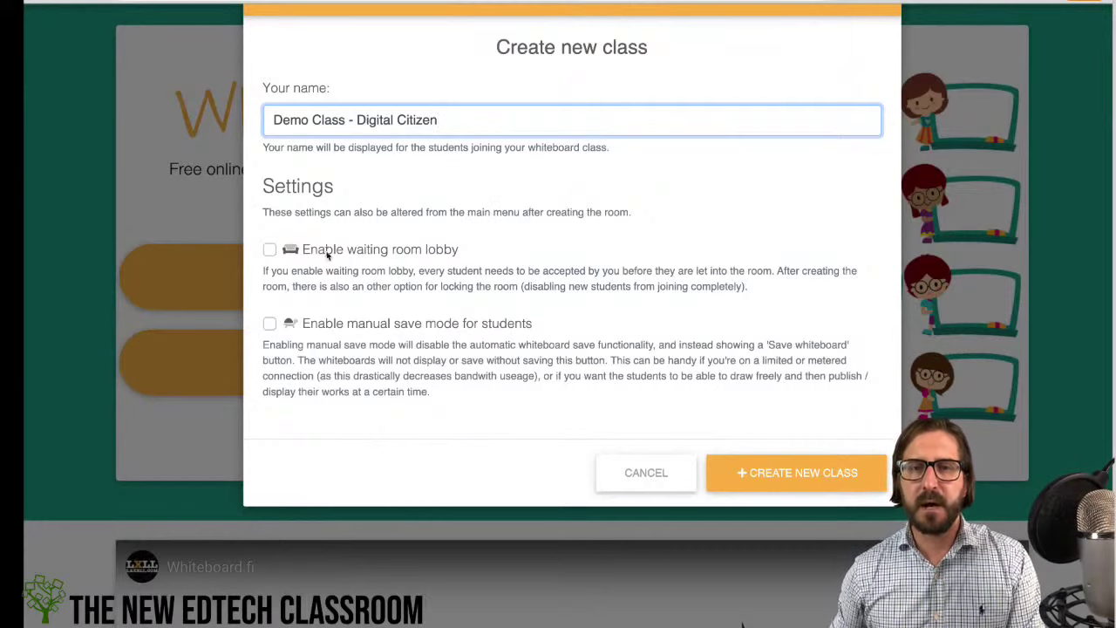
# - Enable the waiting room lobby so students need approval to join
pyautogui.click(269, 250)
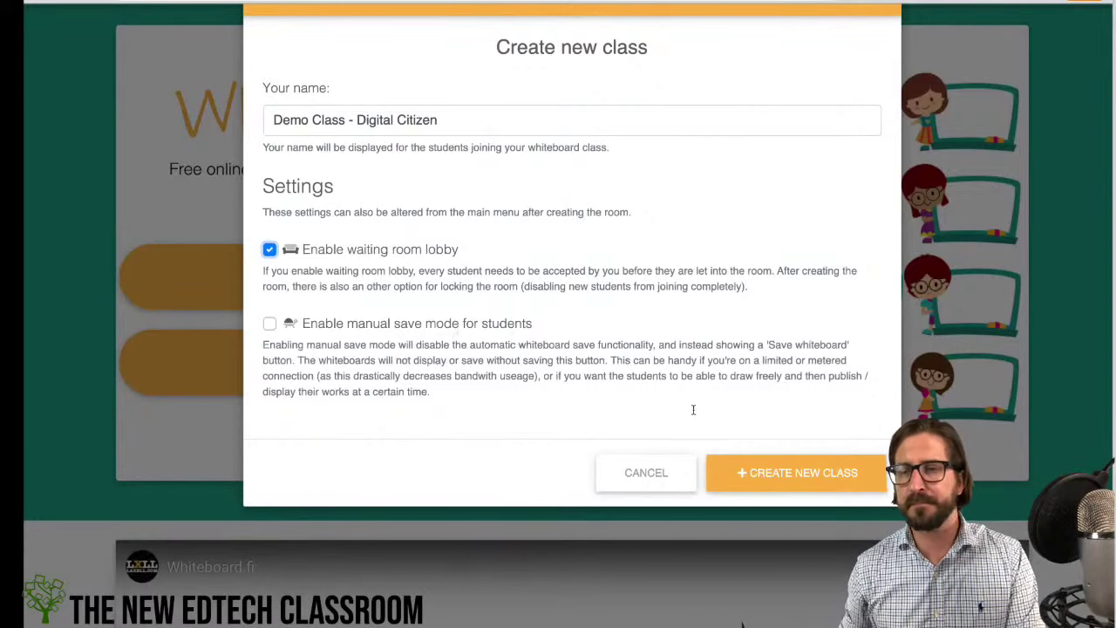
pyautogui.click(807, 478)
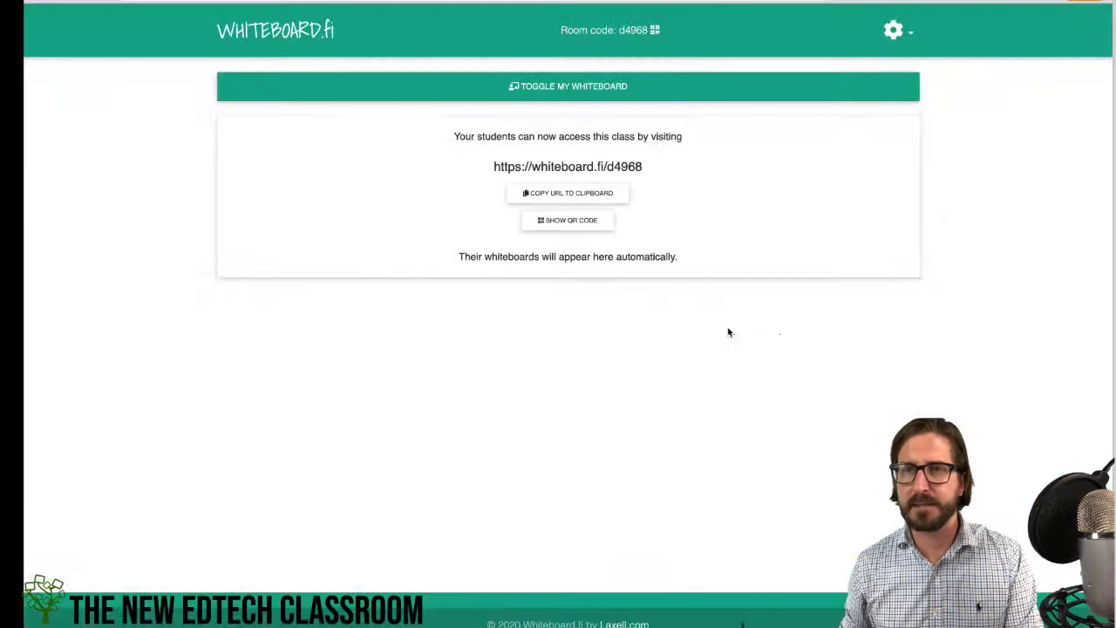
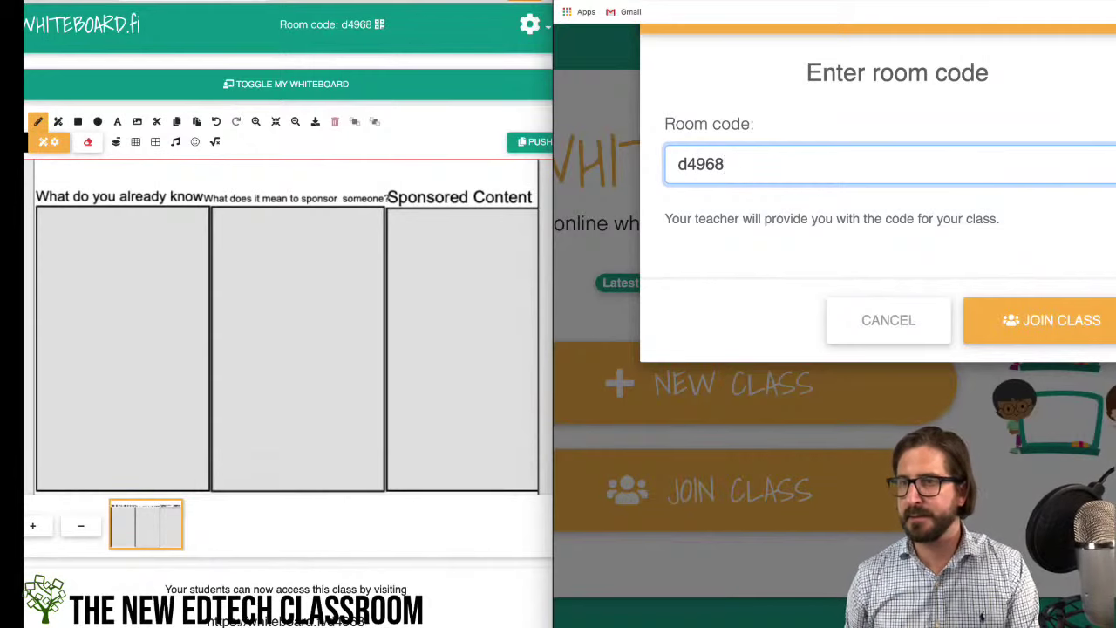
# - Join the class as a student with the room code and the suggested student name
pyautogui.click(1028, 321)
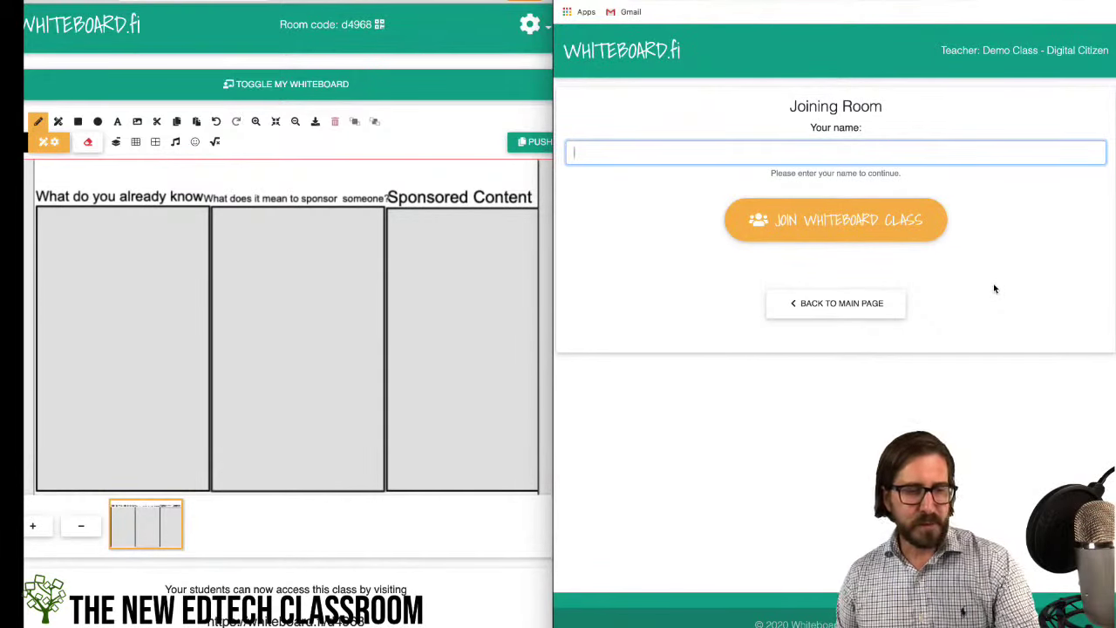
pyautogui.write('Dan')
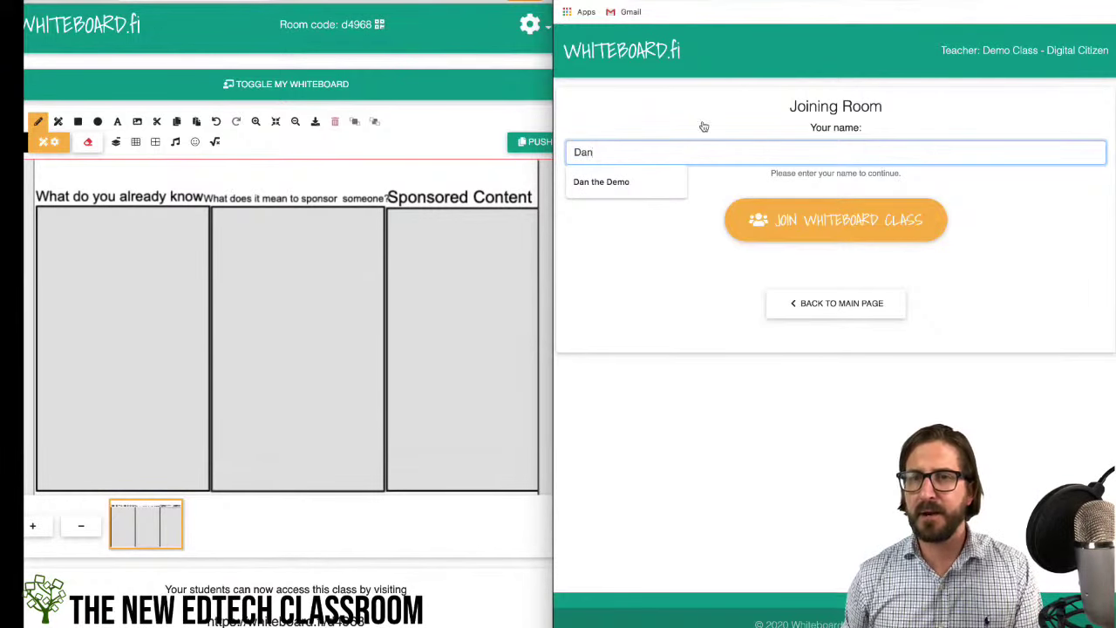
pyautogui.click(630, 180)
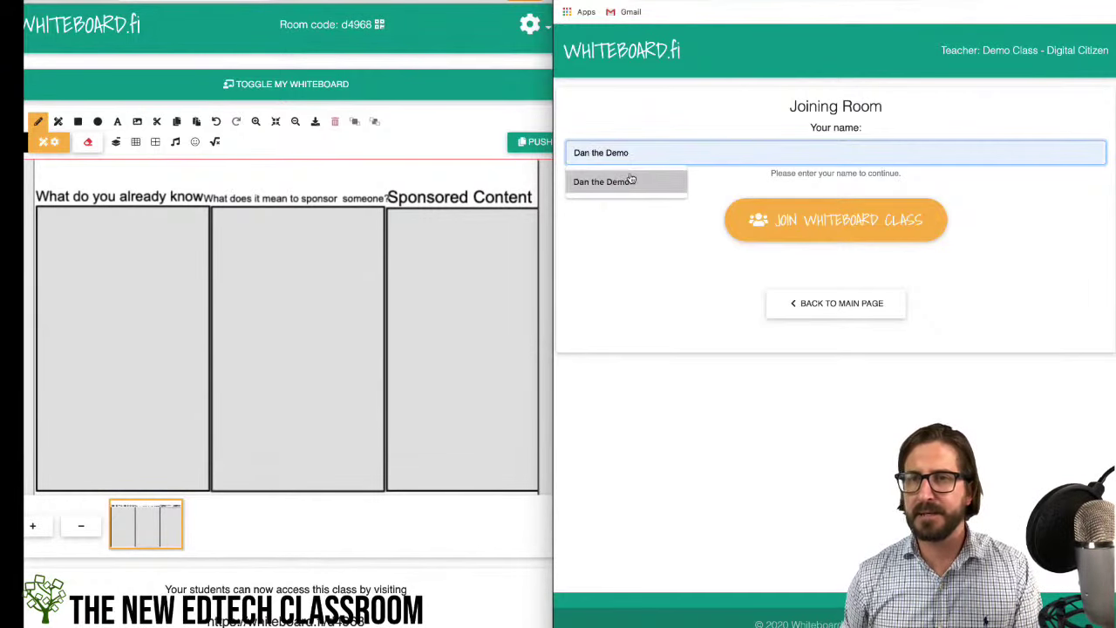
pyautogui.click(844, 219)
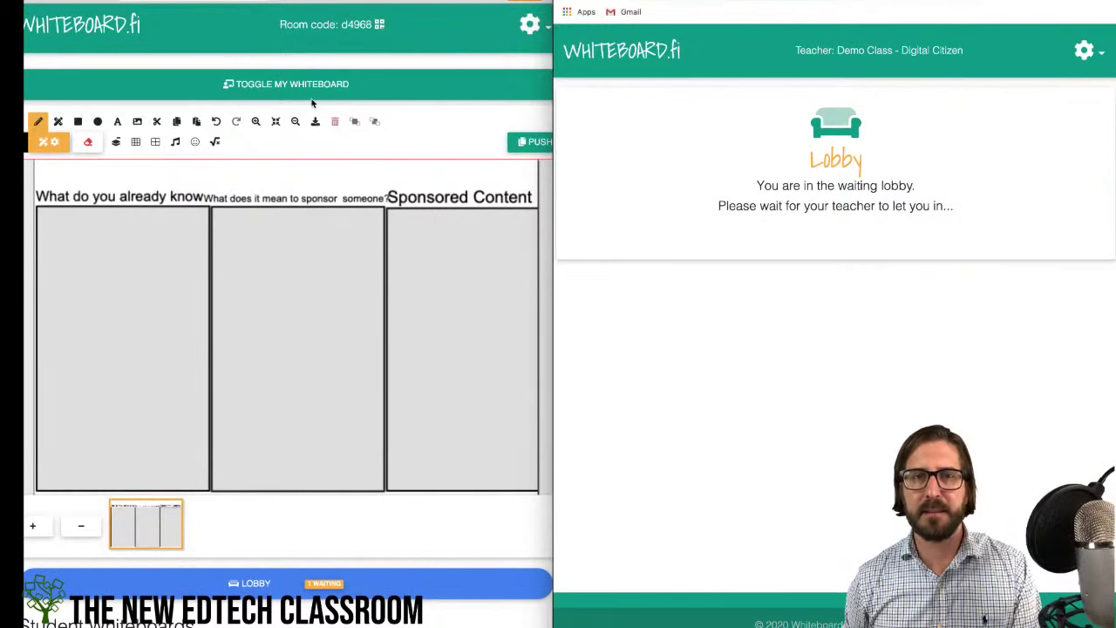
# - Collapse the teacher's whiteboard and accept the waiting student from the Lobby
pyautogui.click(287, 85)
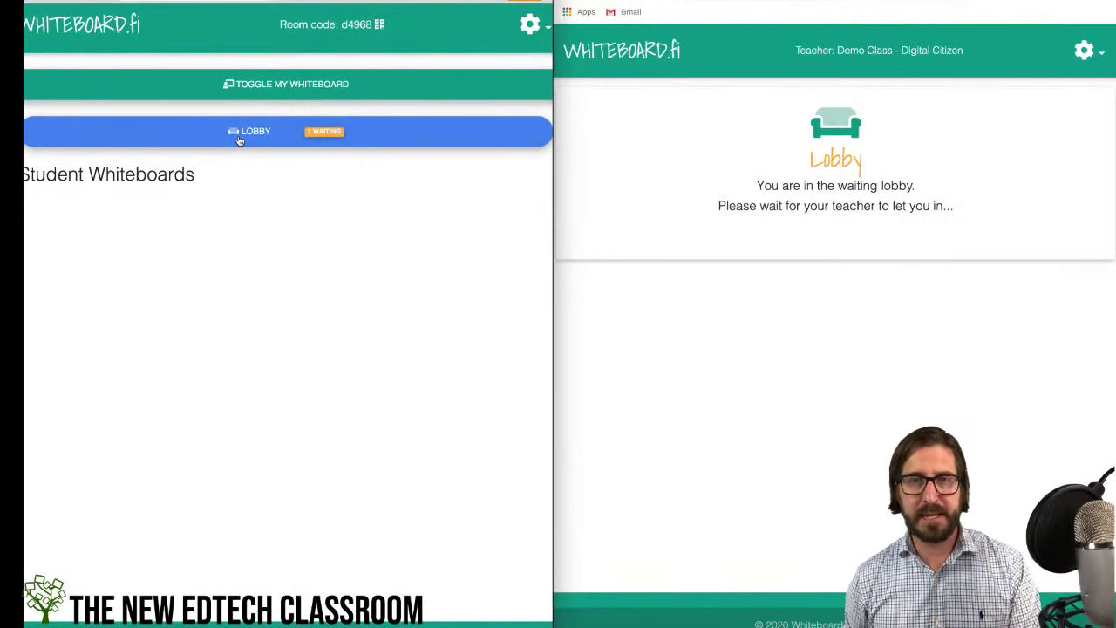
pyautogui.click(329, 132)
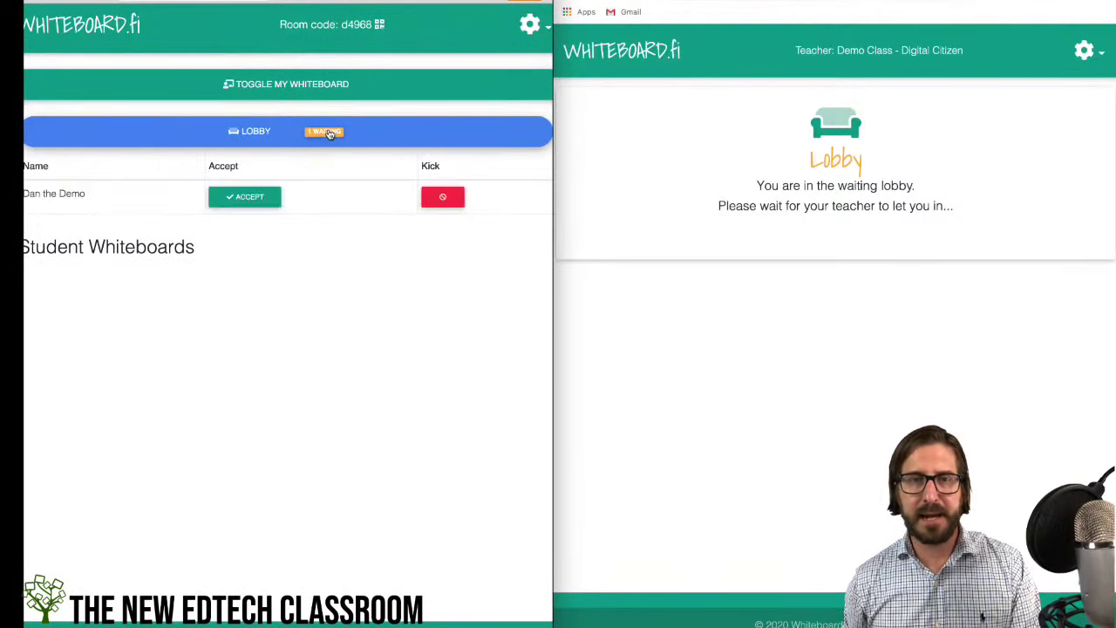
pyautogui.click(249, 198)
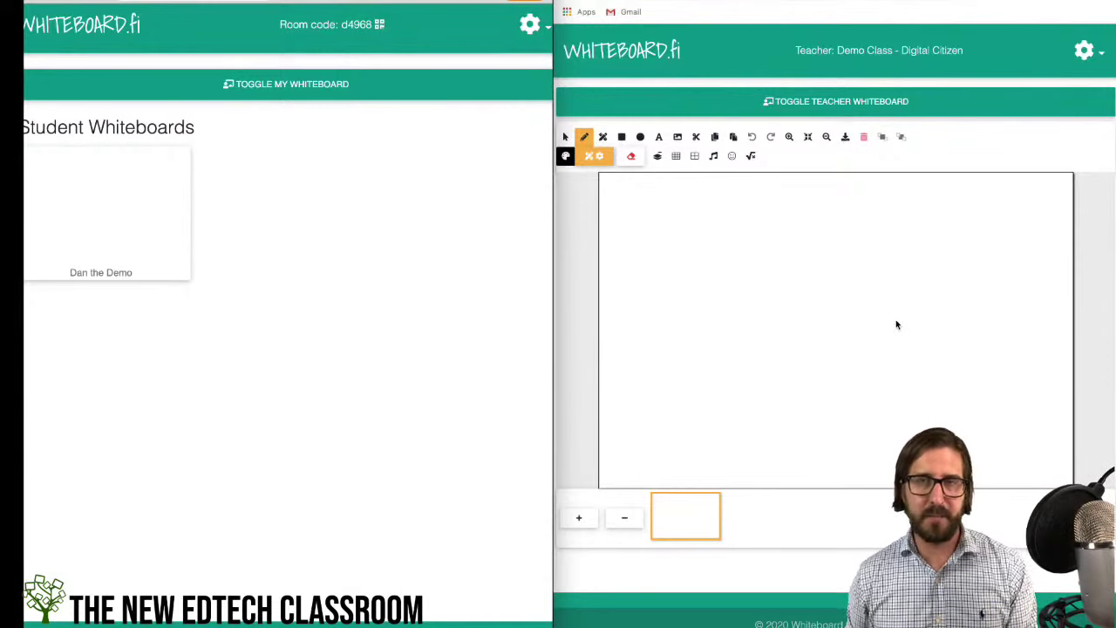
# - Show the teacher's three-column template on the student screen and re-expand the teacher's board
pyautogui.click(791, 101)
pyautogui.click(787, 102)
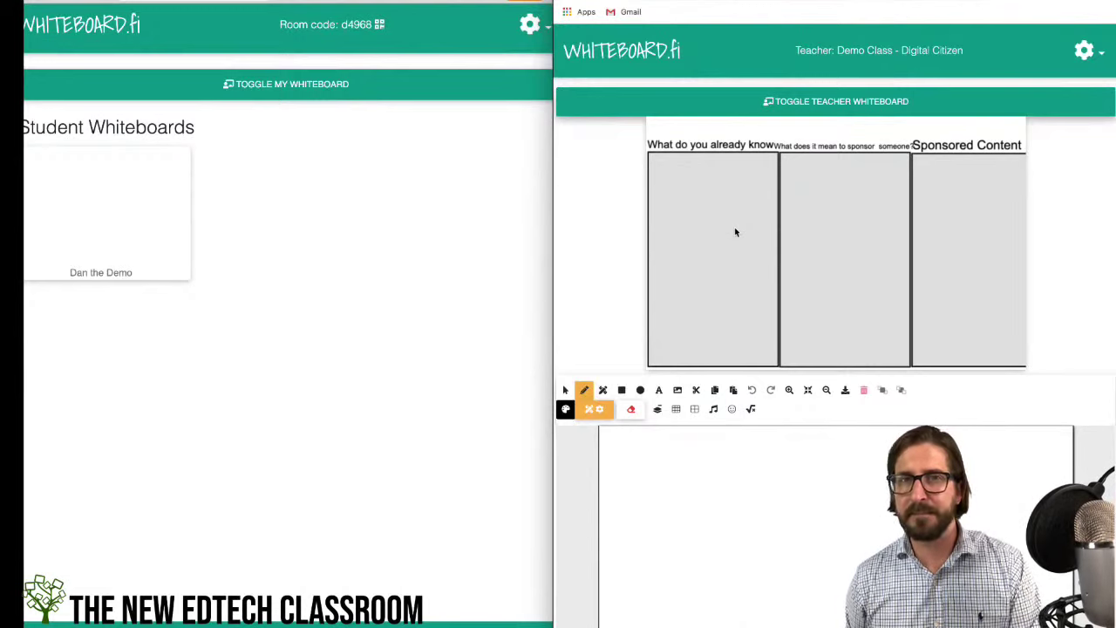
pyautogui.click(307, 85)
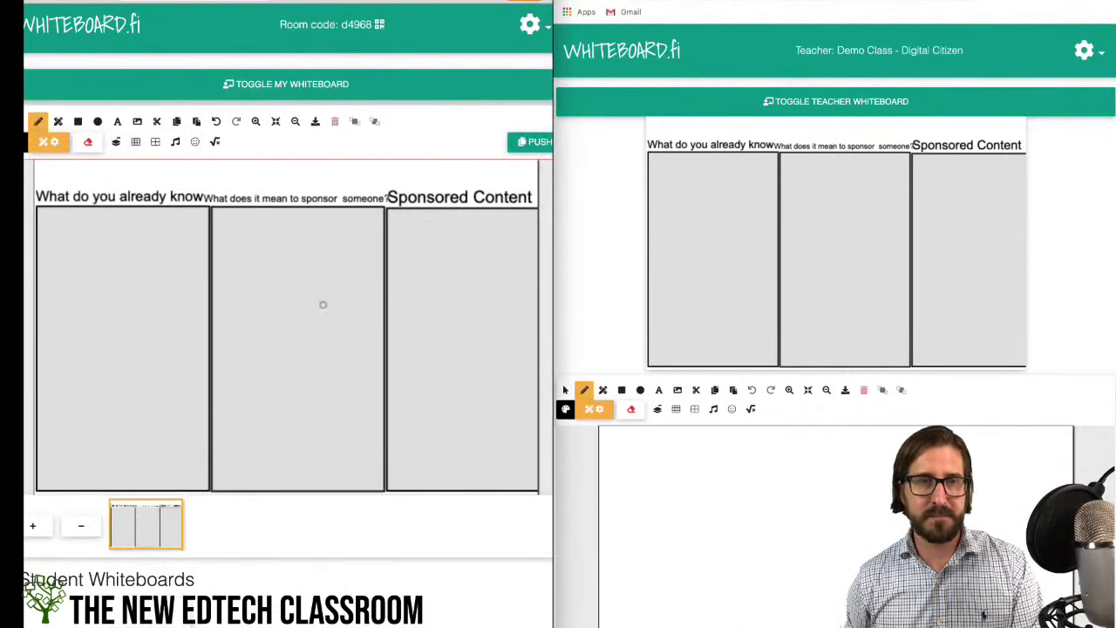
pyautogui.scroll(-3, 317, 304)
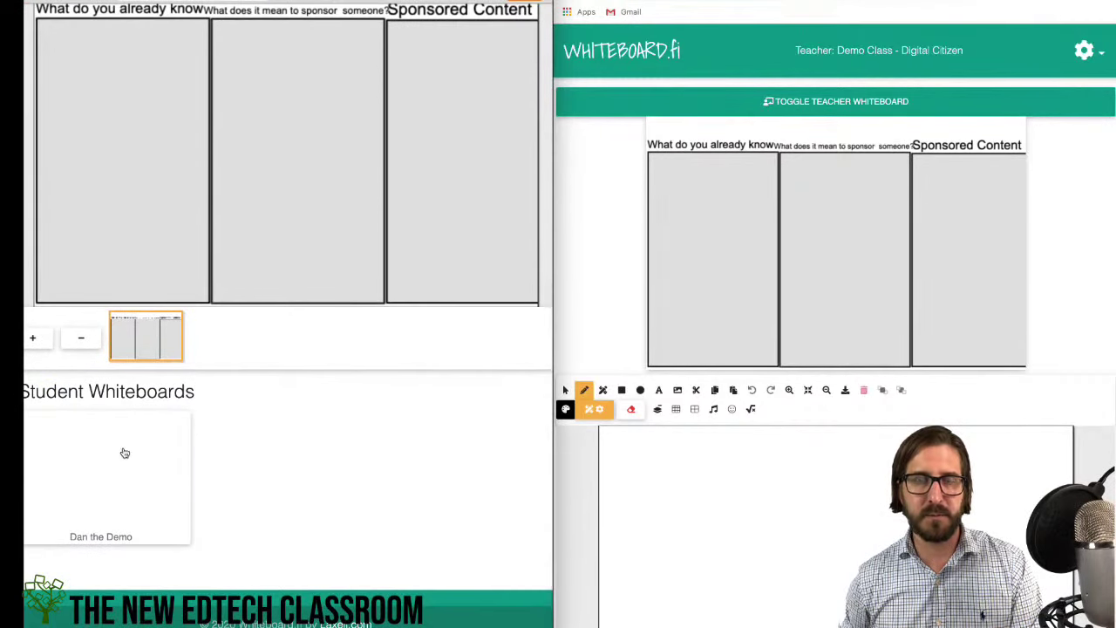
pyautogui.scroll(3, 352, 234)
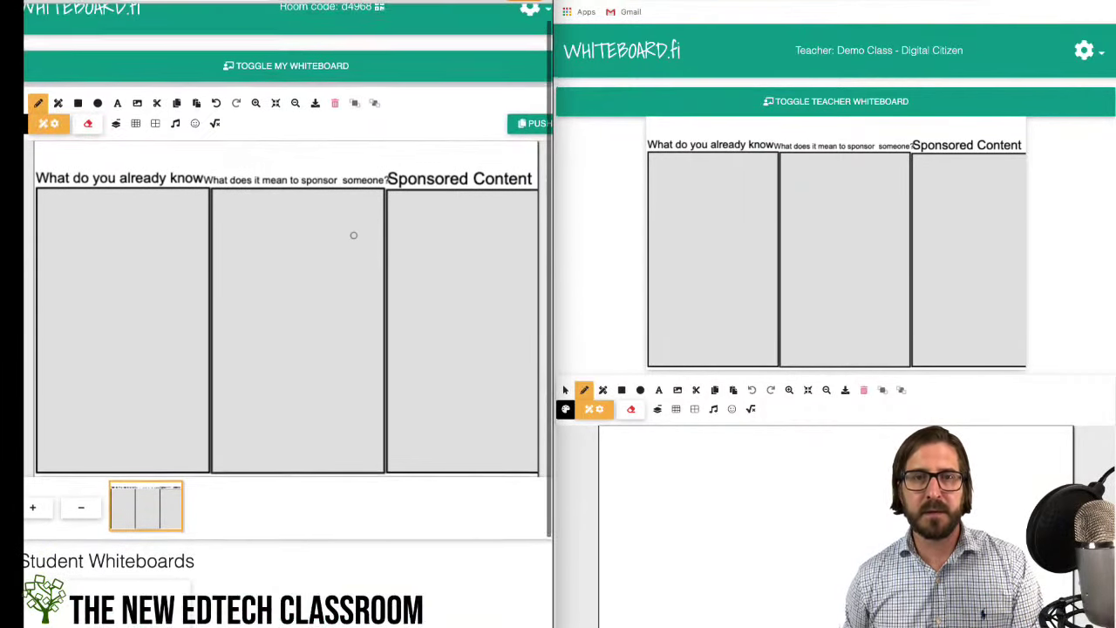
pyautogui.scroll(1, 184, 292)
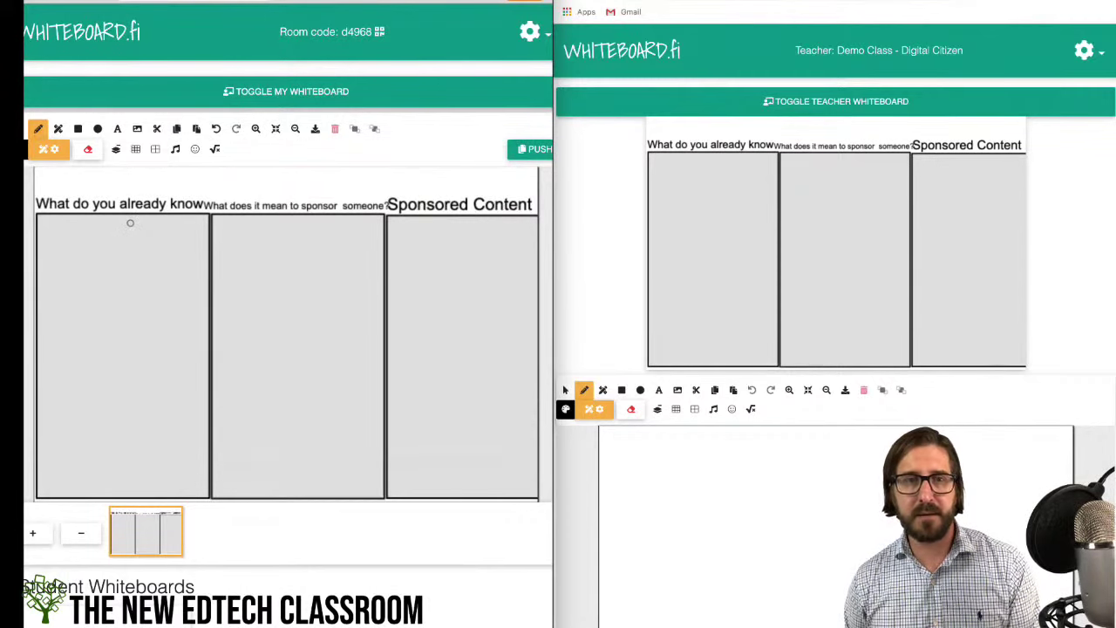
# - Add the text note 'I've heard of athletes being sponsored' in the What do you already know column
pyautogui.click(119, 129)
pyautogui.click(47, 233)
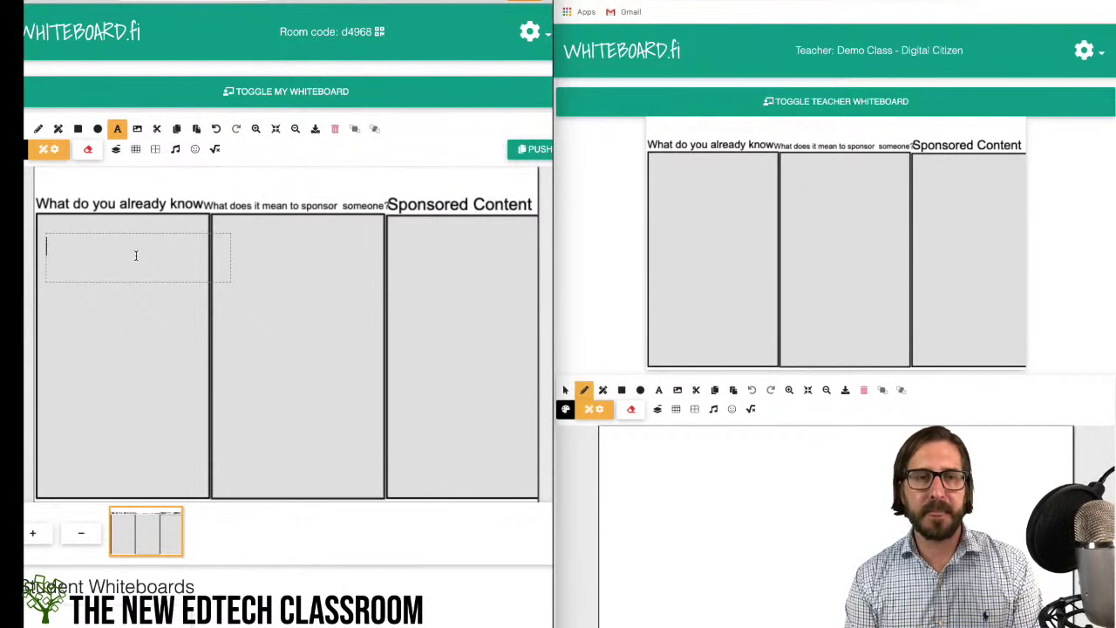
pyautogui.write("I've he")
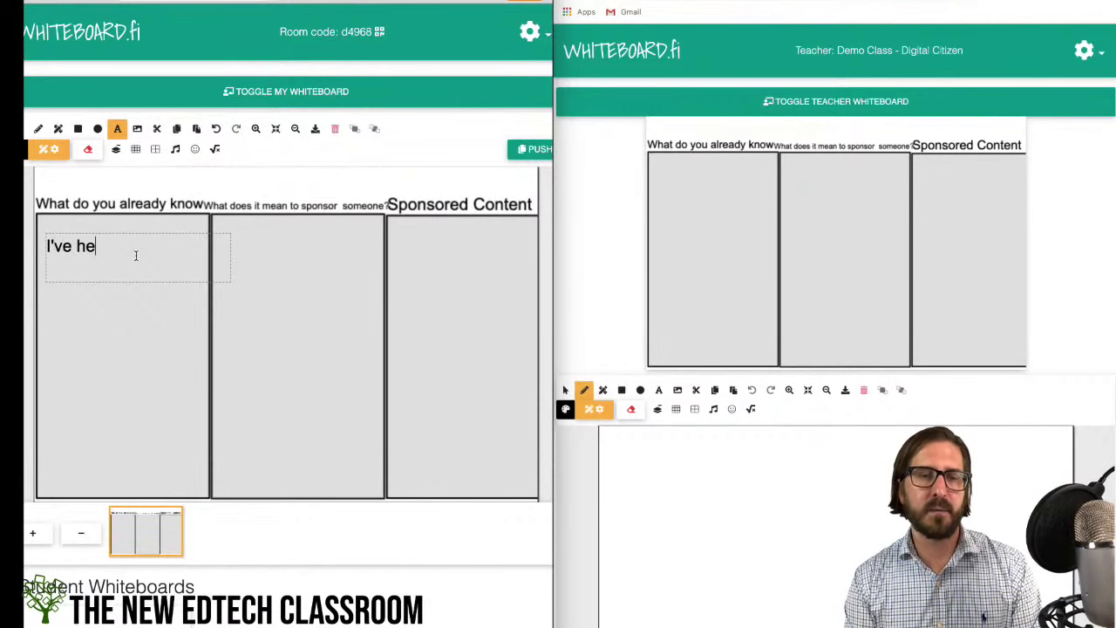
pyautogui.write('ard')
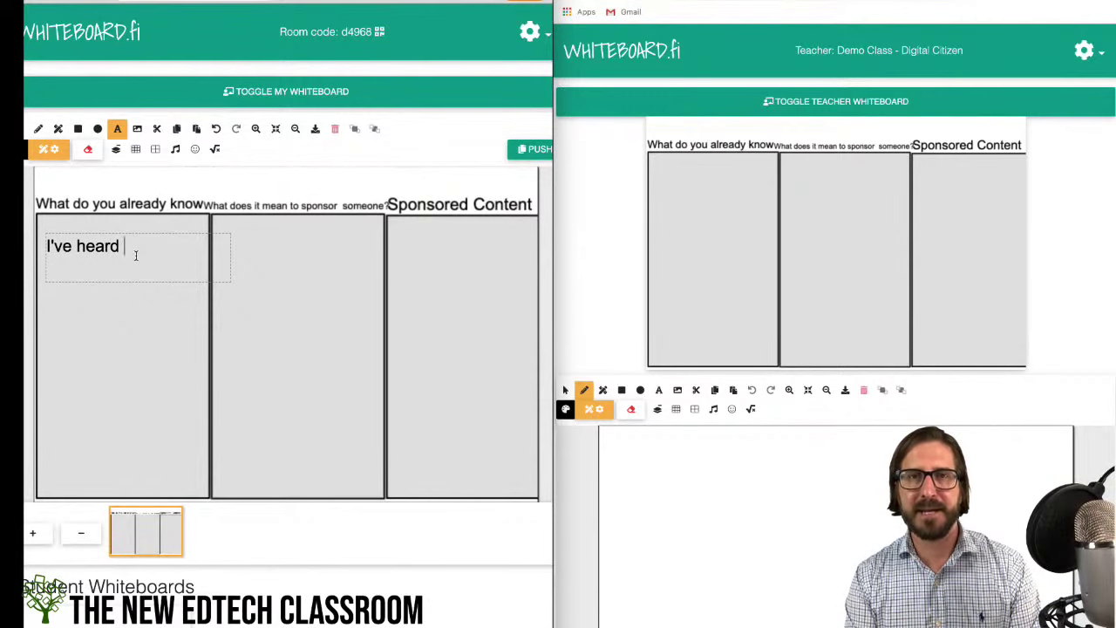
pyautogui.write(' of a')
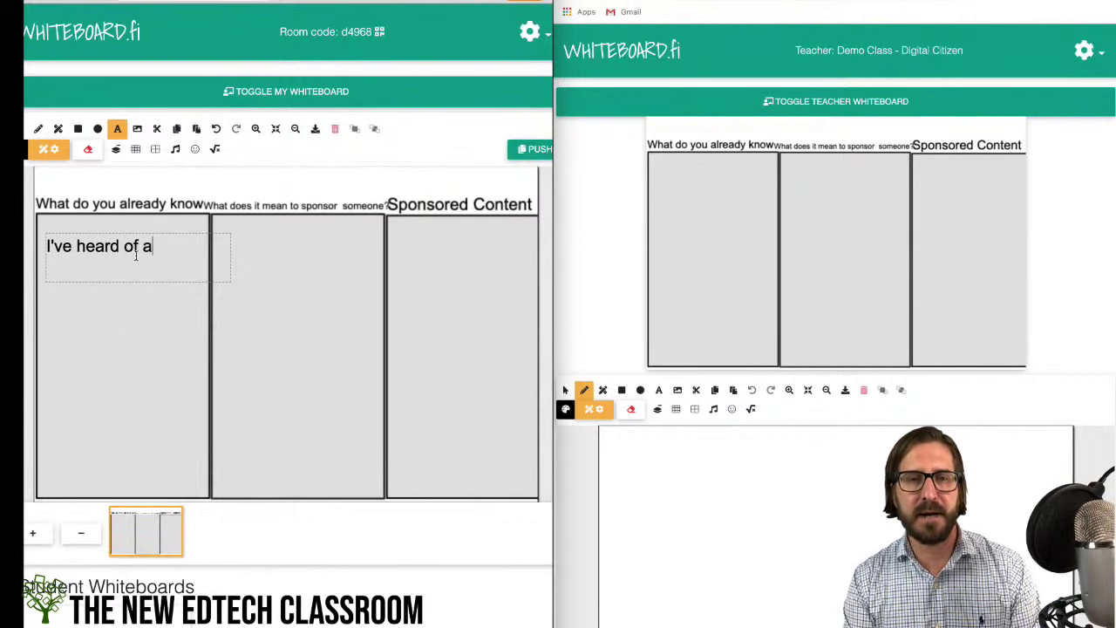
pyautogui.write('thletes ')
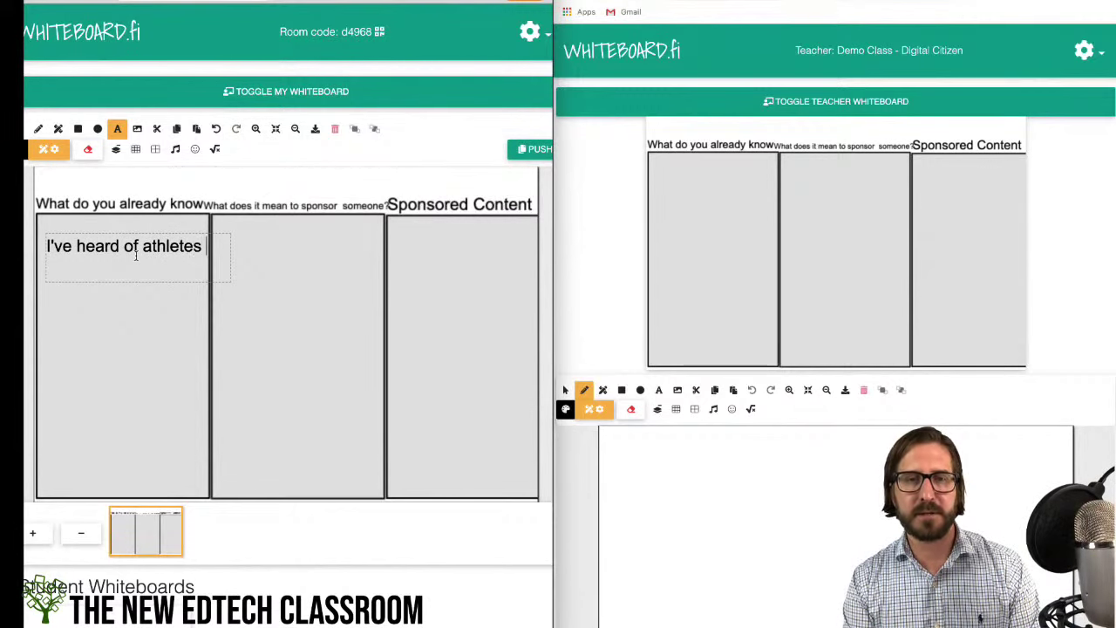
pyautogui.write('being spon')
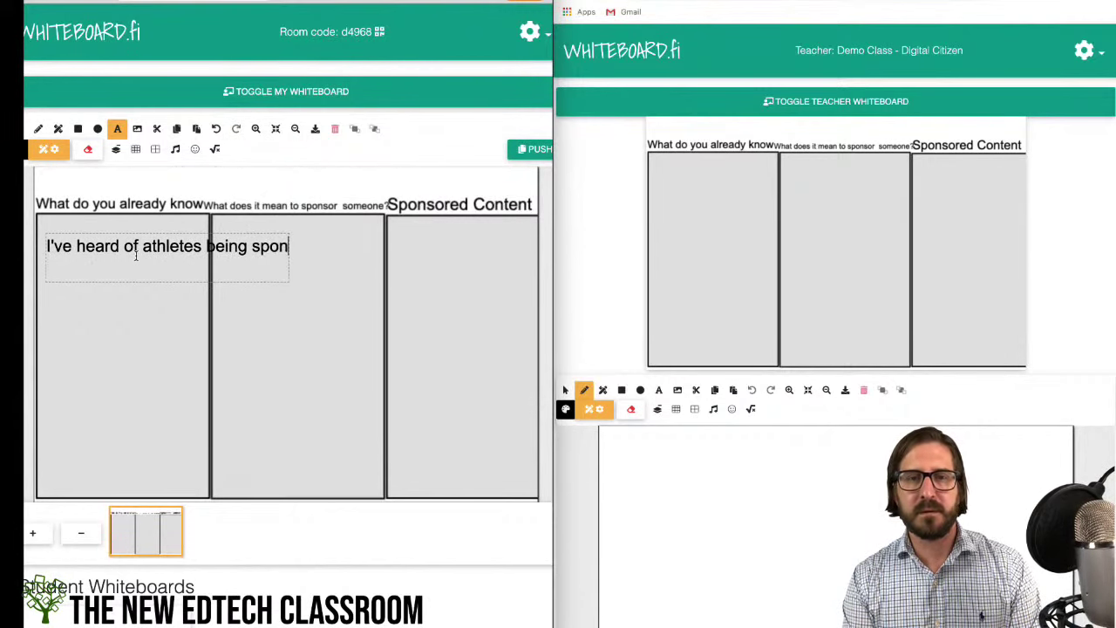
pyautogui.write('sored')
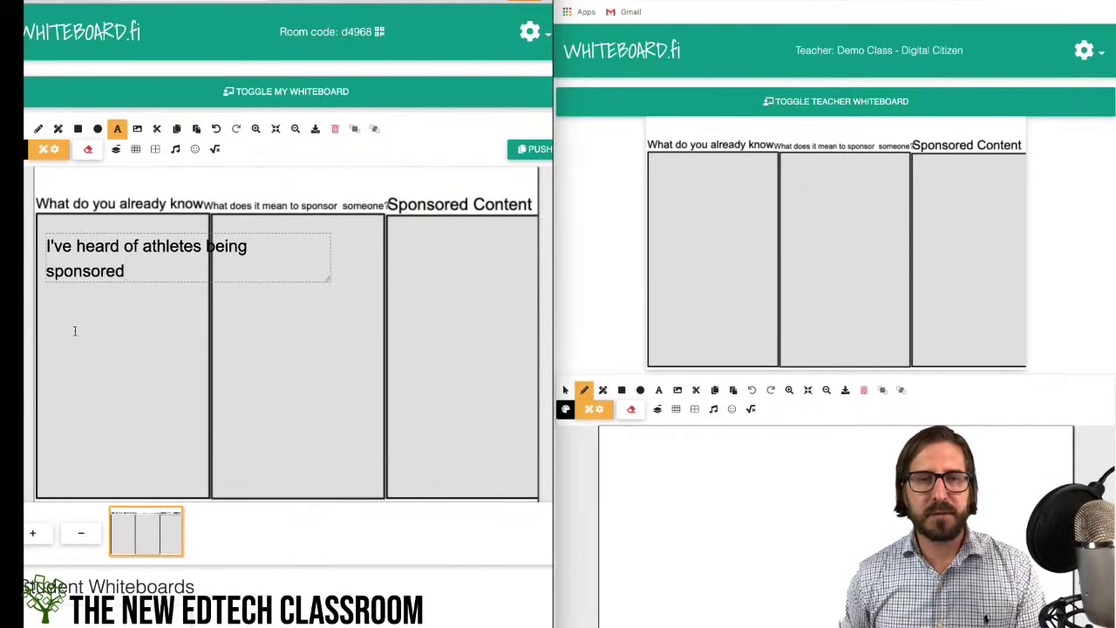
pyautogui.click(111, 316)
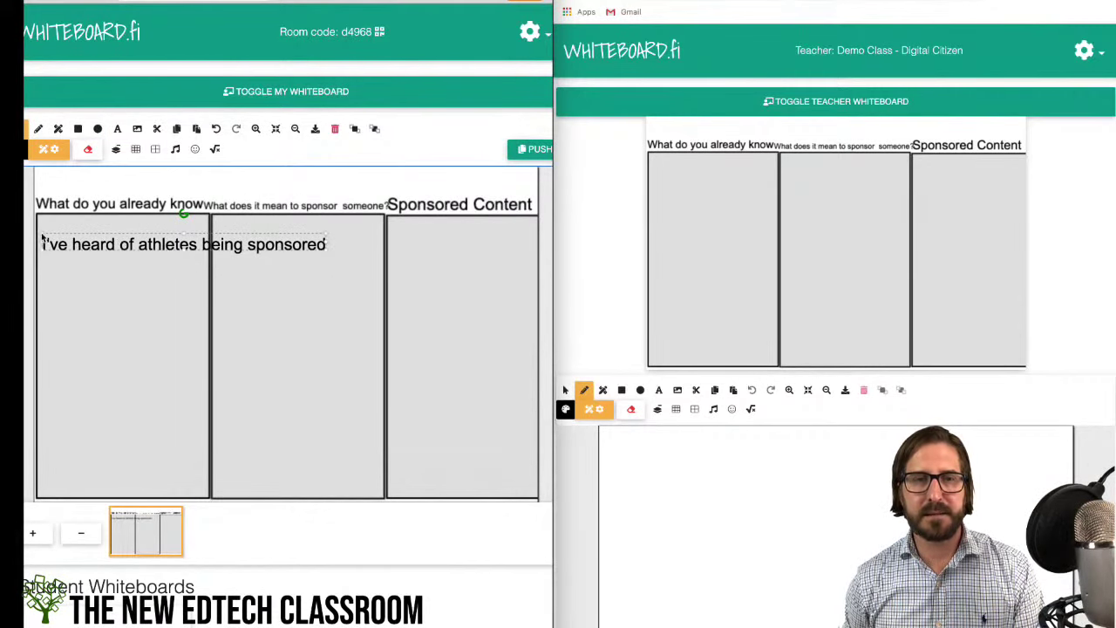
# - Reposition and scale the note down to one line atop the first column
pyautogui.moveTo(40, 241); pyautogui.dragTo(100, 241)
pyautogui.moveTo(174, 244); pyautogui.dragTo(119, 244)
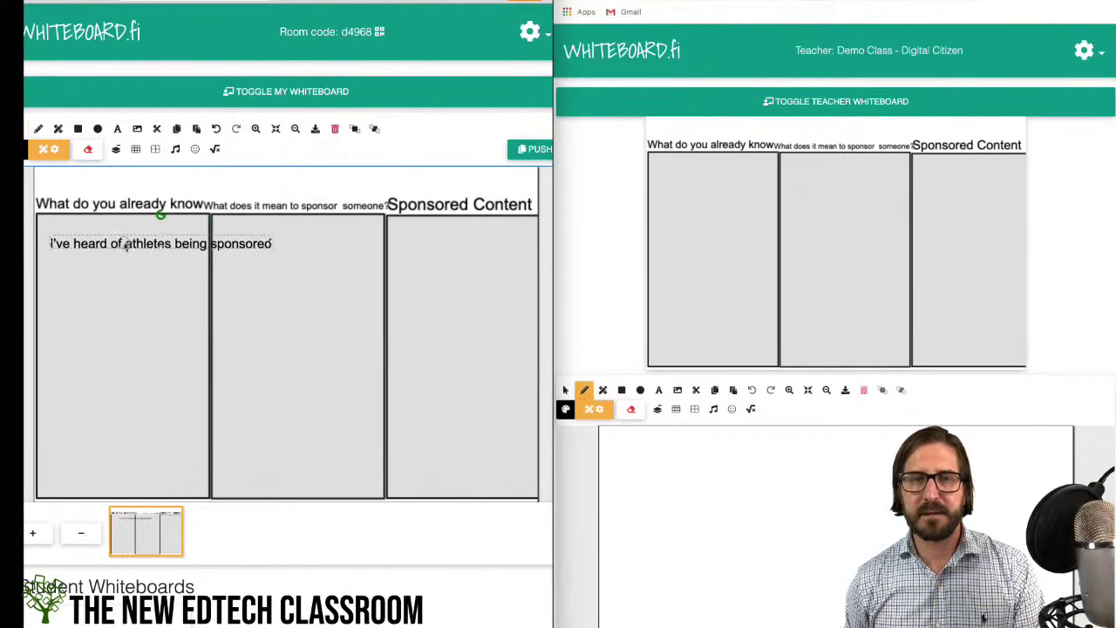
pyautogui.moveTo(270, 239); pyautogui.dragTo(169, 234)
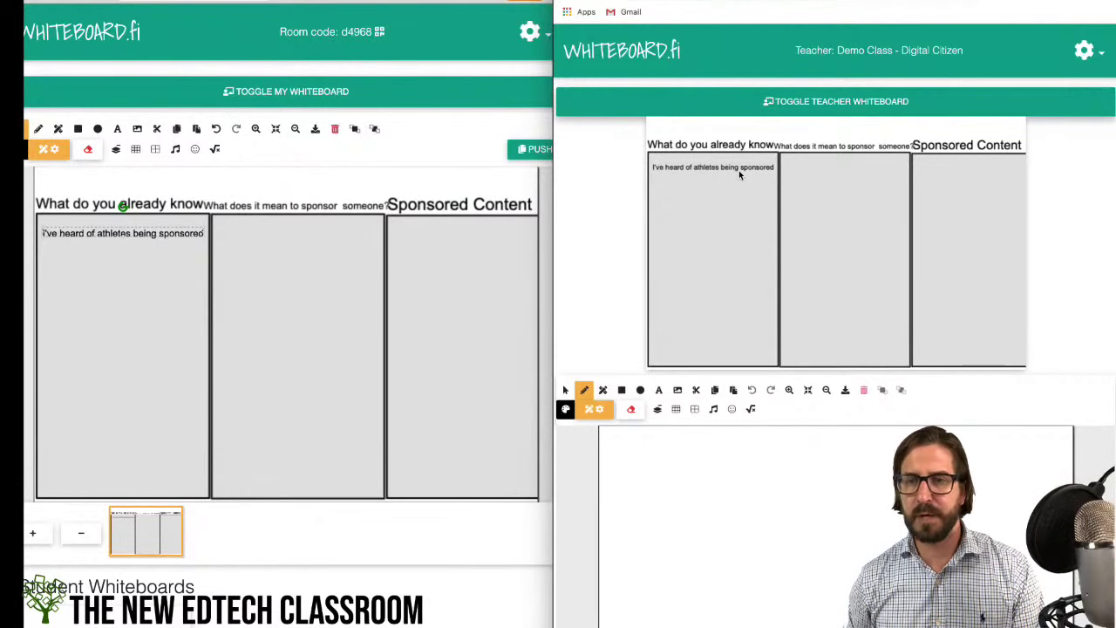
# - Push the teacher board to students as background for the current page only
pyautogui.scroll(-2, 703, 501)
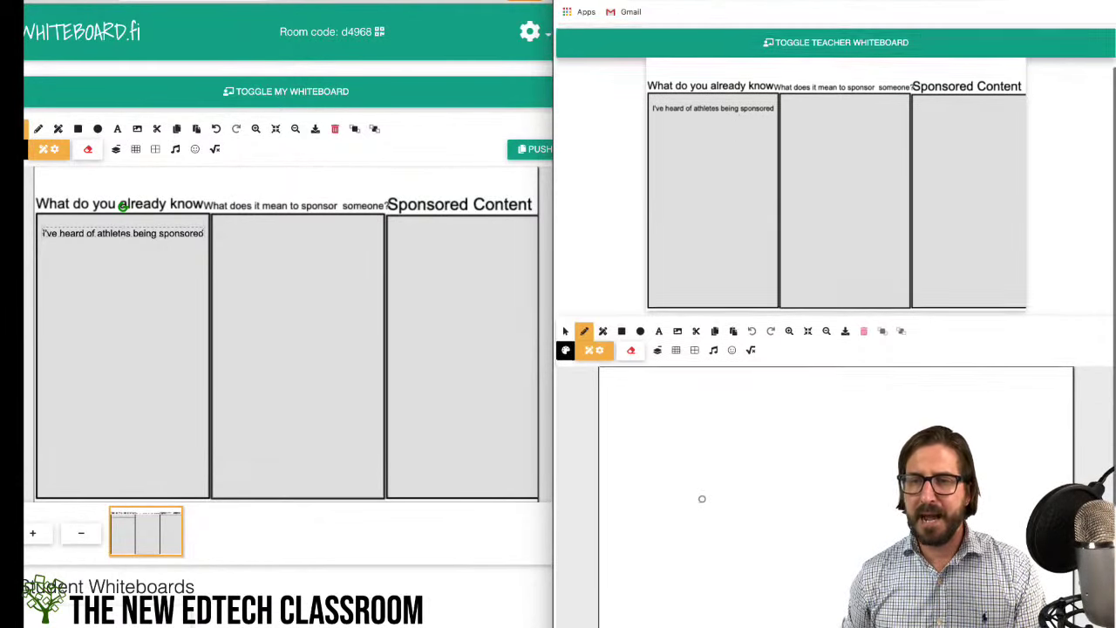
pyautogui.scroll(-1, 696, 461)
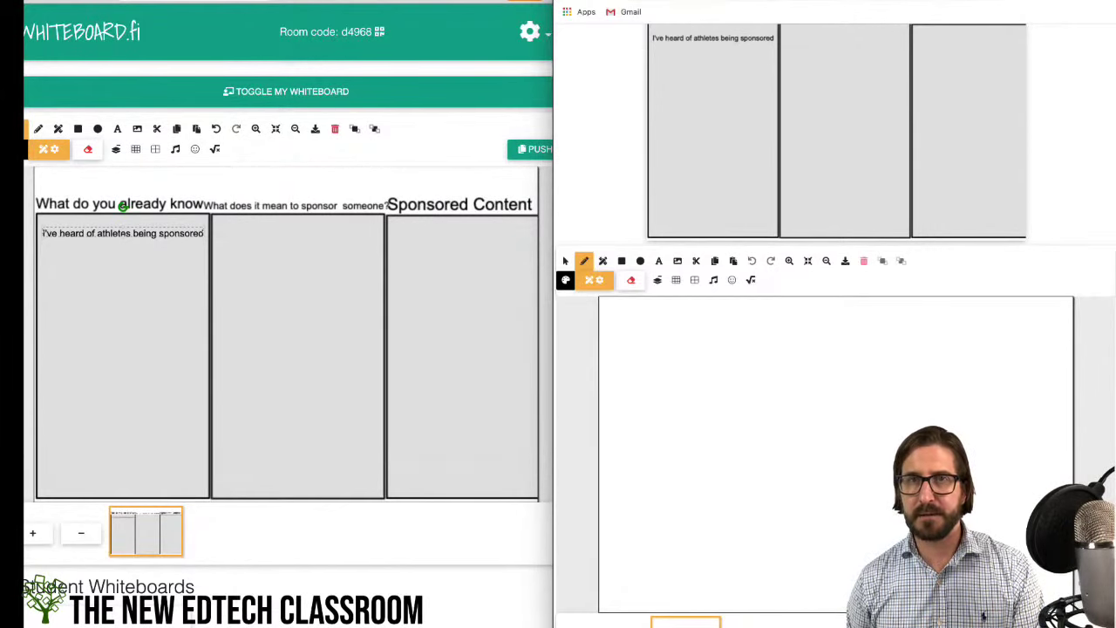
pyautogui.click(535, 151)
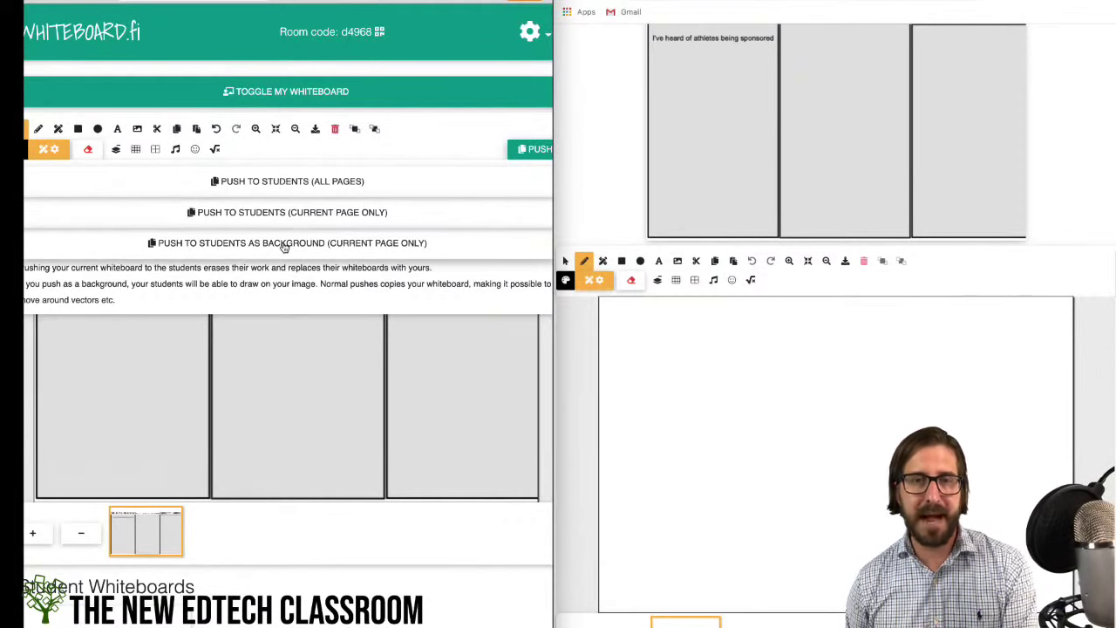
pyautogui.click(284, 243)
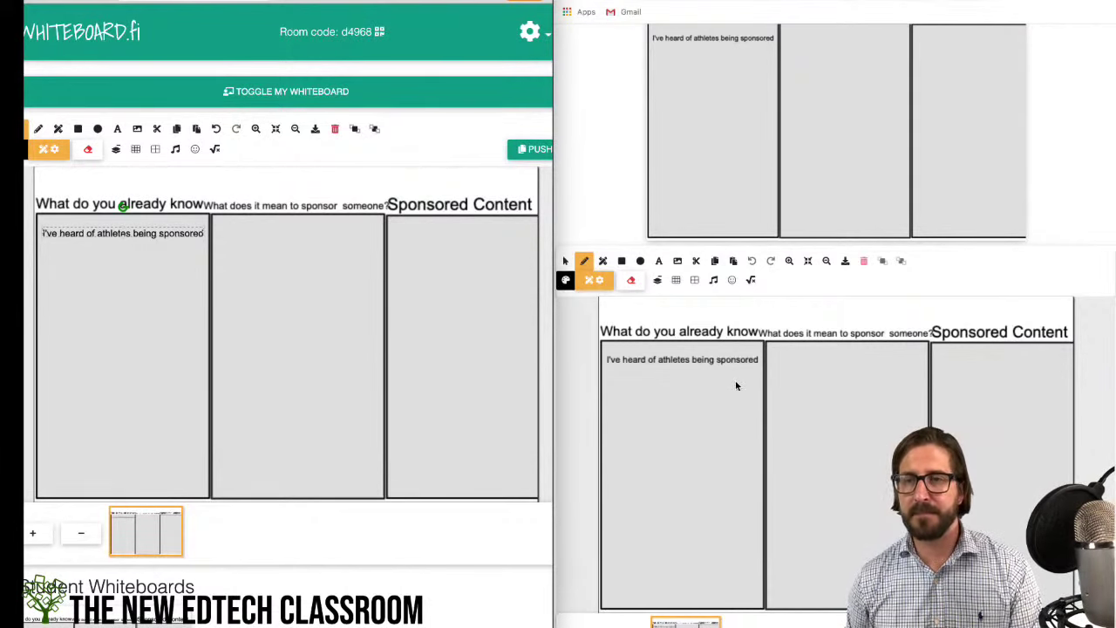
# - Handwrite 'Maybe when someone pays' under Sponsored Content on the student board with the pencil
pyautogui.scroll(-3, 735, 380)
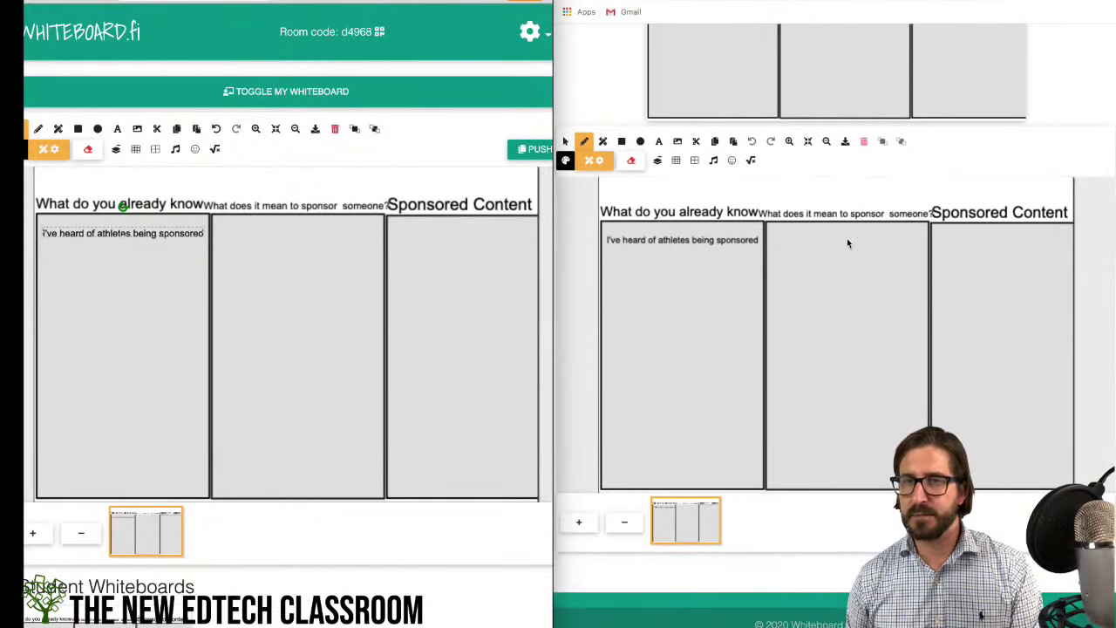
pyautogui.click(584, 142)
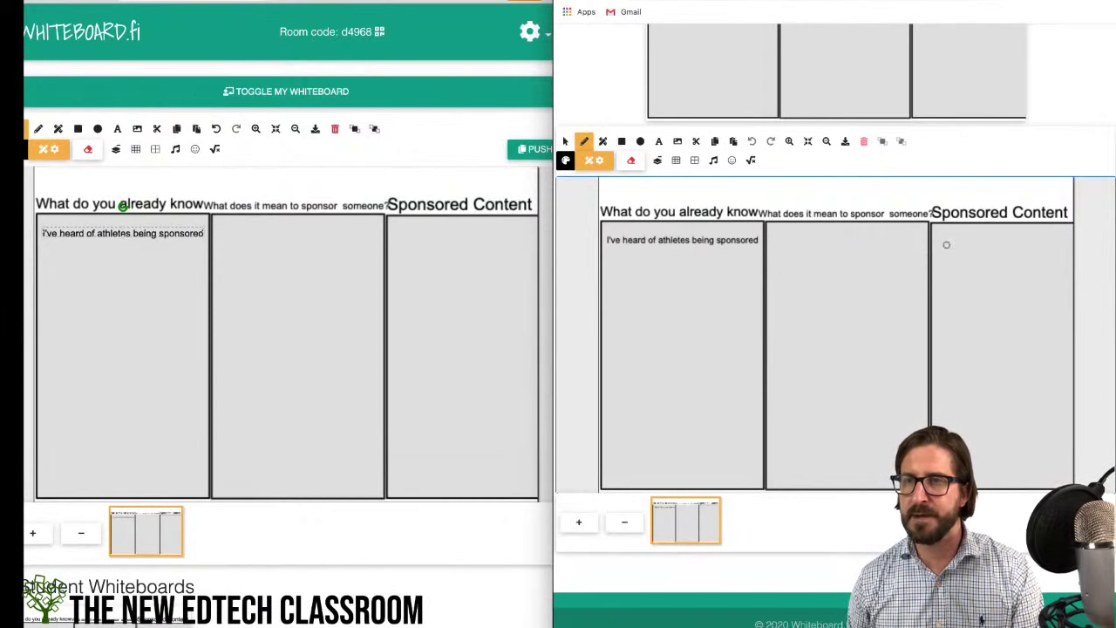
pyautogui.moveTo(942, 235)
pyautogui.mouseDown()
pyautogui.moveTo(942, 251)
pyautogui.moveTo(944, 237)
pyautogui.moveTo(963, 260)
pyautogui.moveTo(983, 255)
pyautogui.moveTo(992, 279)
pyautogui.moveTo(1006, 253)
pyautogui.moveTo(1019, 262)
pyautogui.moveTo(1050, 248)
pyautogui.moveTo(1046, 260)
pyautogui.mouseUp()
pyautogui.moveTo(938, 285)
pyautogui.mouseDown()
pyautogui.moveTo(958, 296)
pyautogui.moveTo(972, 278)
pyautogui.moveTo(1026, 294)
pyautogui.mouseUp()
pyautogui.moveTo(942, 316)
pyautogui.mouseDown()
pyautogui.moveTo(938, 328)
pyautogui.moveTo(964, 318)
pyautogui.moveTo(1058, 323)
pyautogui.mouseUp()
pyautogui.moveTo(944, 345)
pyautogui.mouseDown()
pyautogui.moveTo(945, 366)
pyautogui.moveTo(963, 345)
pyautogui.moveTo(979, 345)
pyautogui.moveTo(984, 366)
pyautogui.moveTo(1001, 347)
pyautogui.mouseUp()
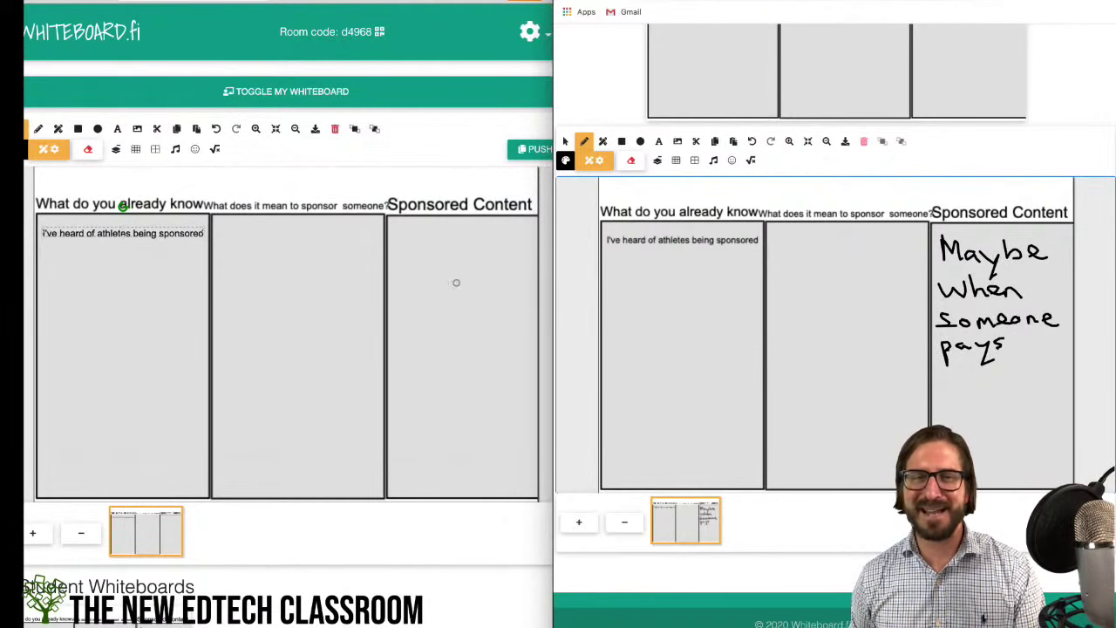
pyautogui.scroll(-1, 401, 336)
pyautogui.scroll(-2, 403, 331)
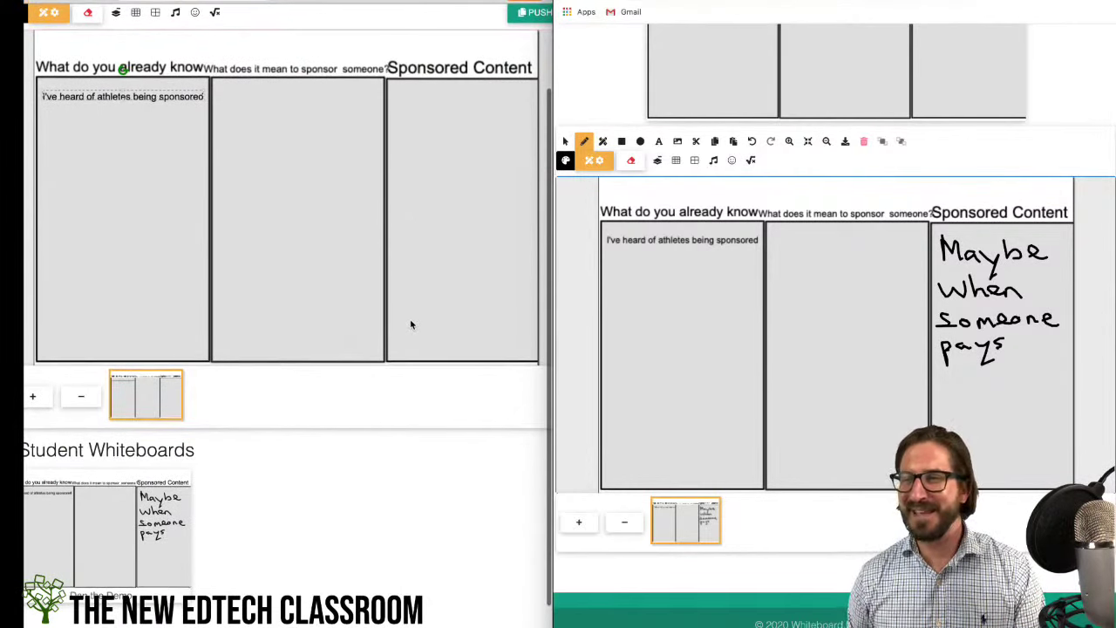
pyautogui.scroll(-1, 410, 322)
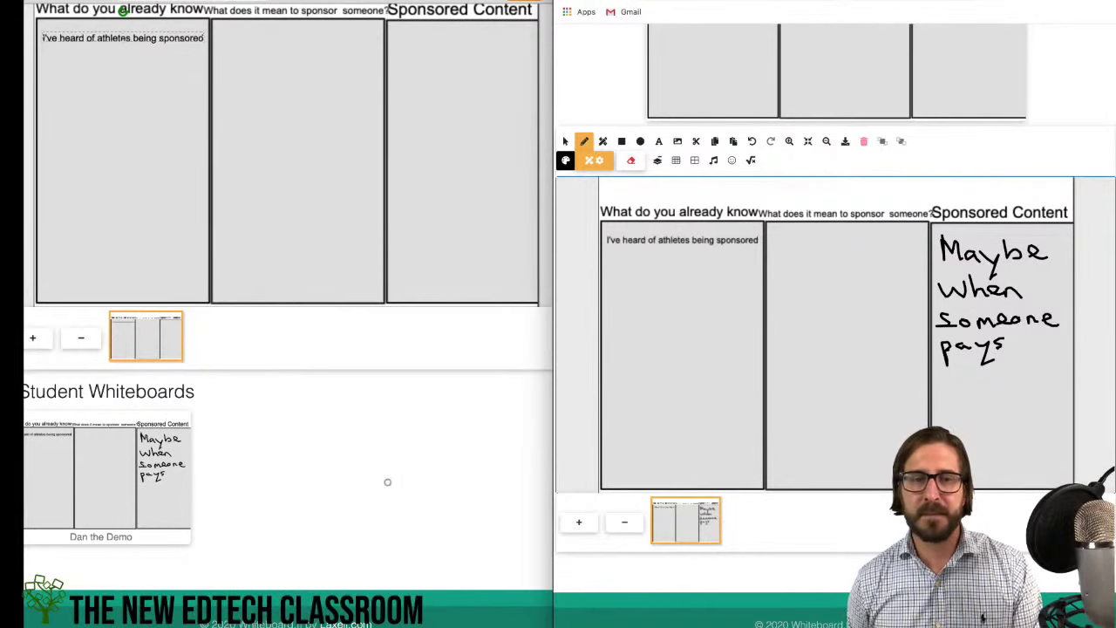
# - Copy the student's board to the teacher whiteboard via Actions, then close the student view
pyautogui.click(96, 467)
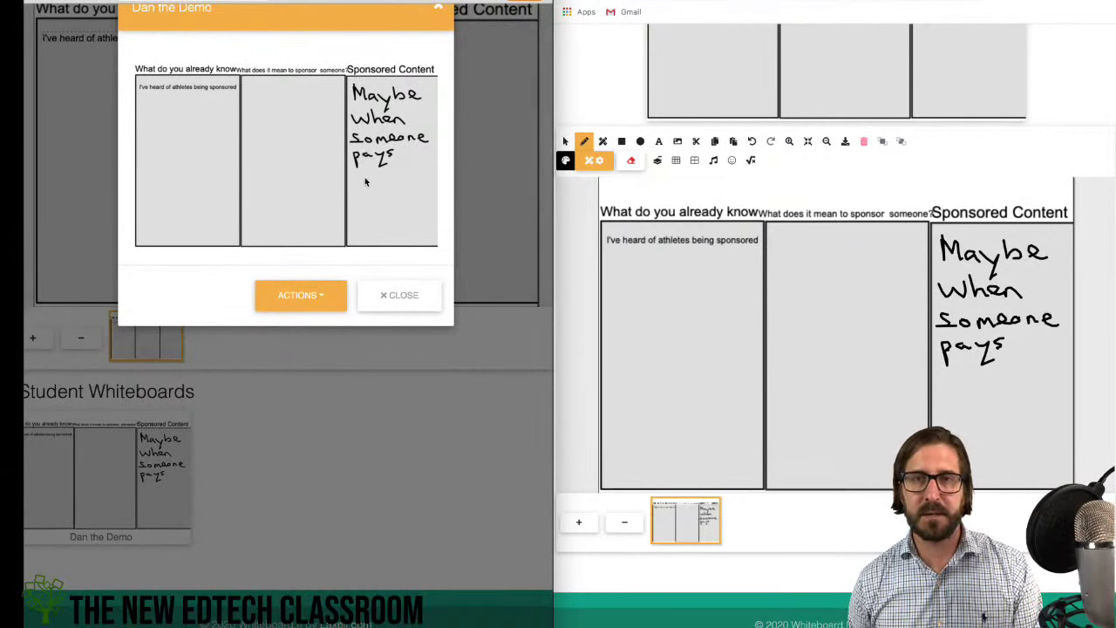
pyautogui.scroll(3, 793, 269)
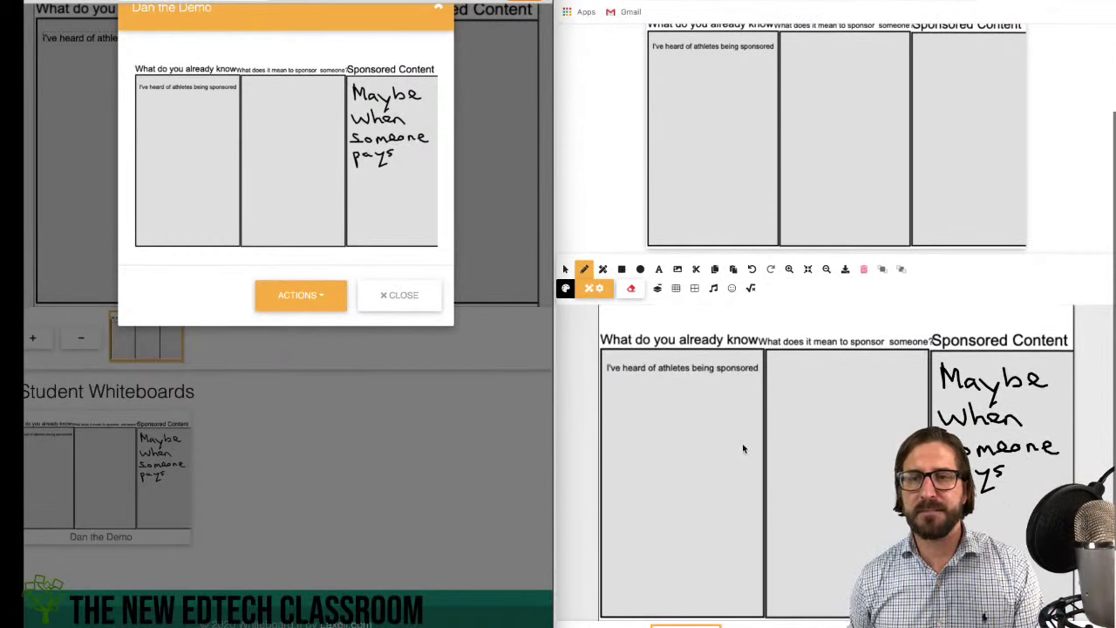
pyautogui.scroll(2, 865, 183)
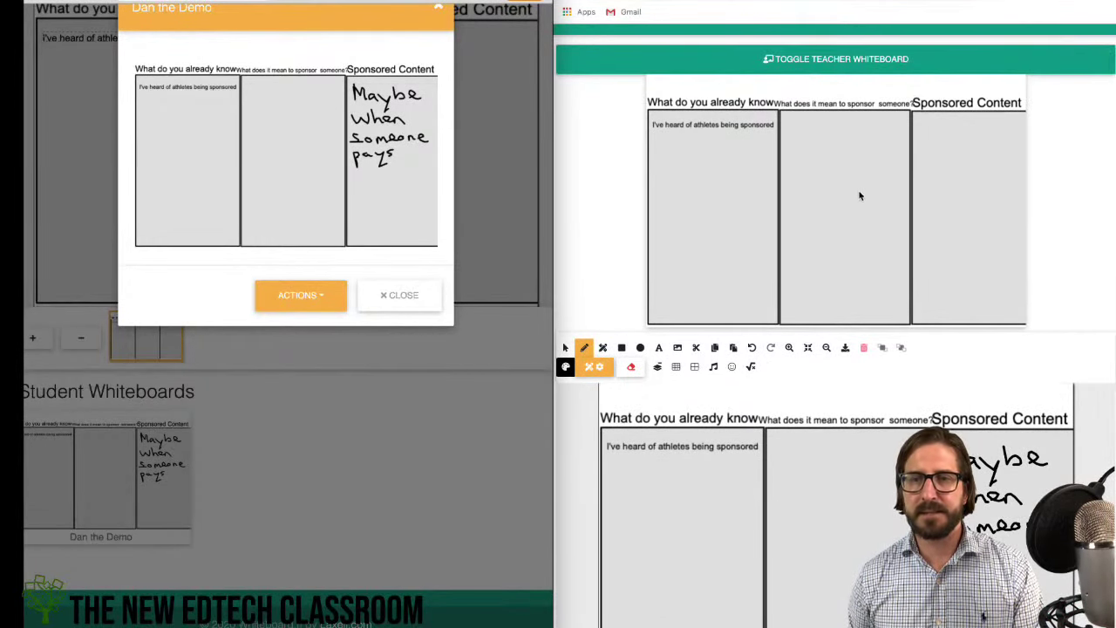
pyautogui.scroll(-1, 860, 194)
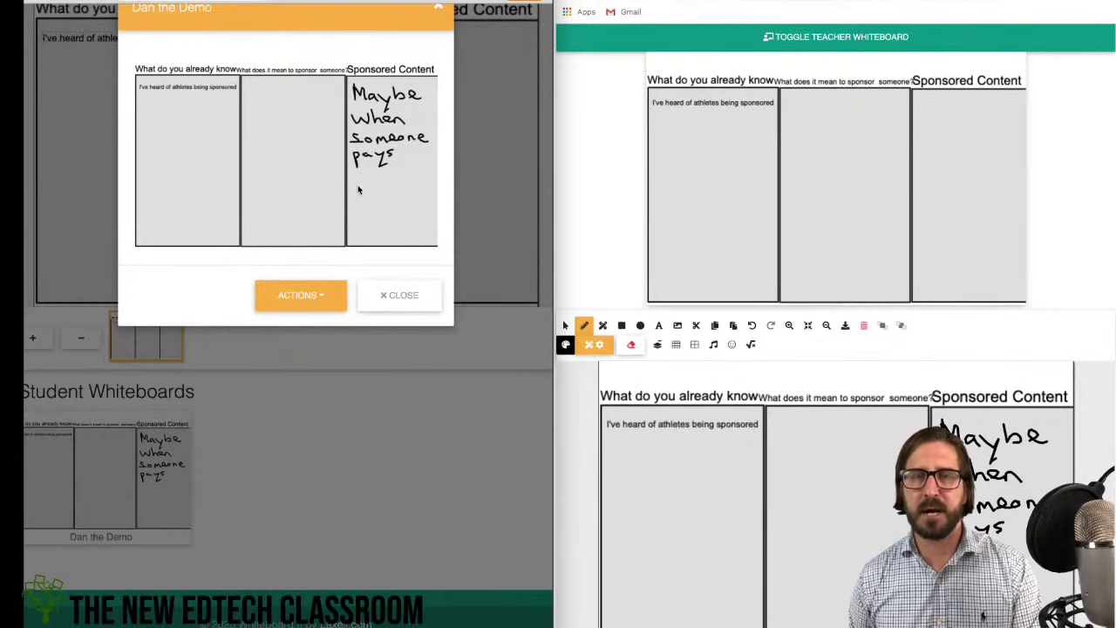
pyautogui.click(320, 299)
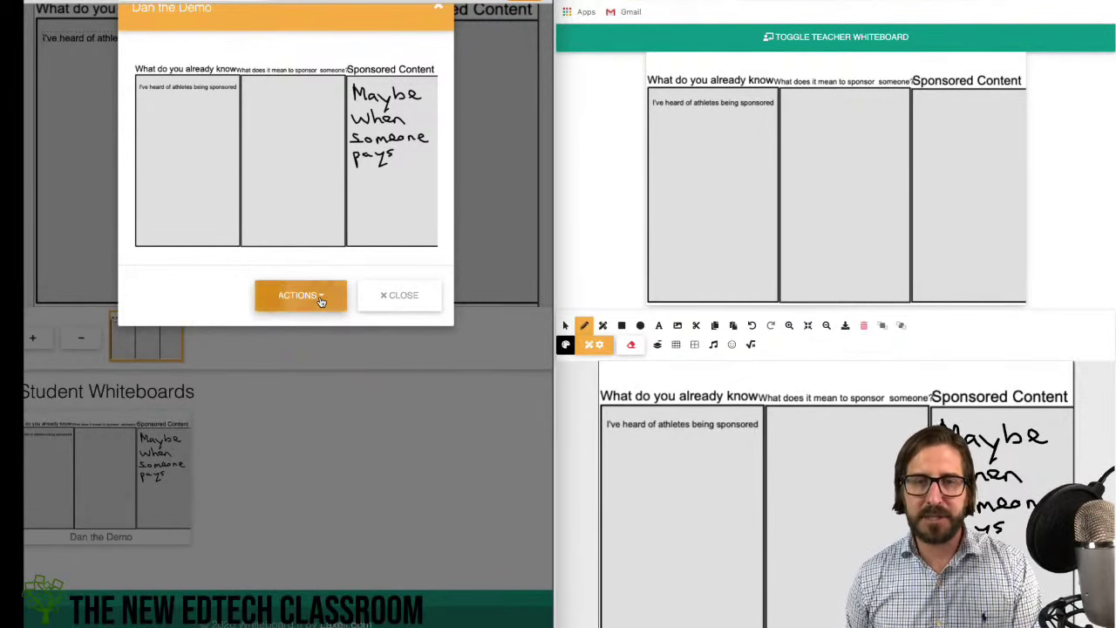
pyautogui.click(320, 299)
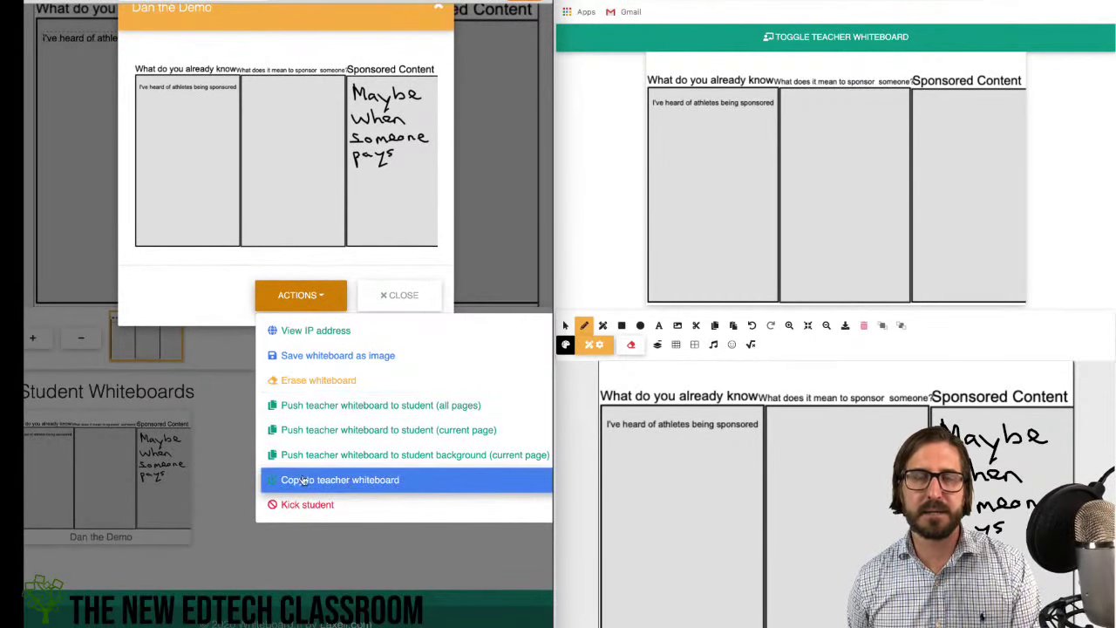
pyautogui.click(395, 480)
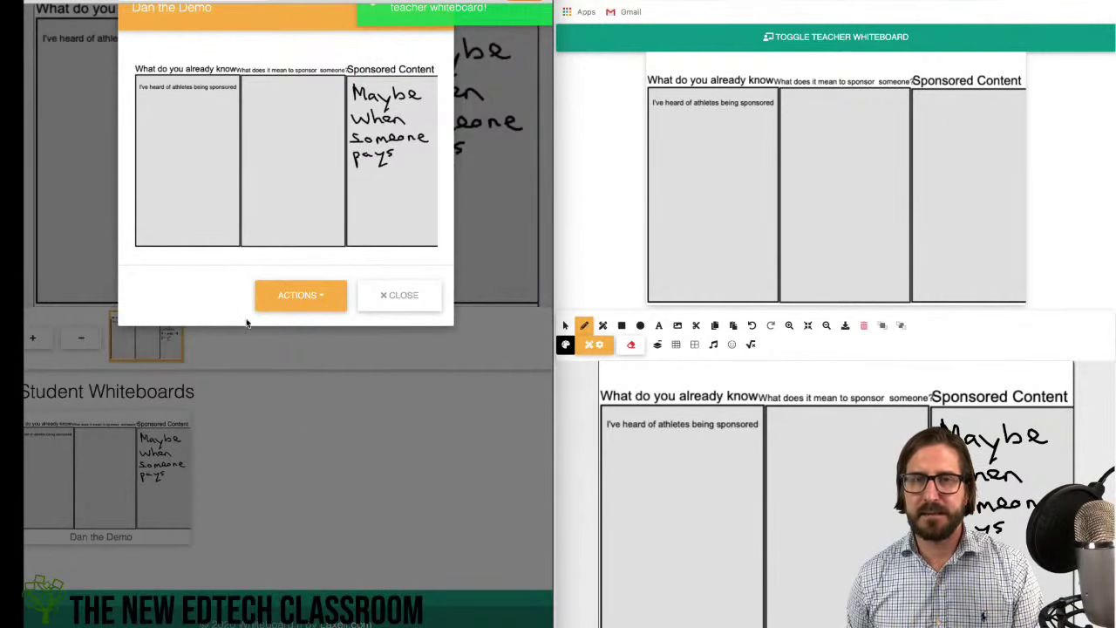
pyautogui.click(403, 296)
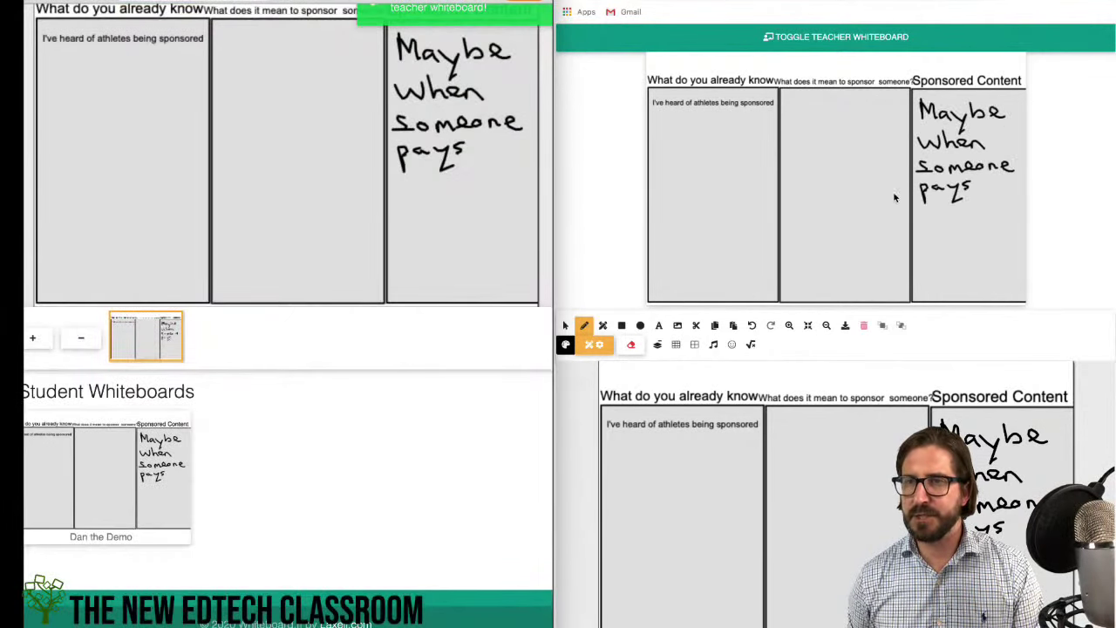
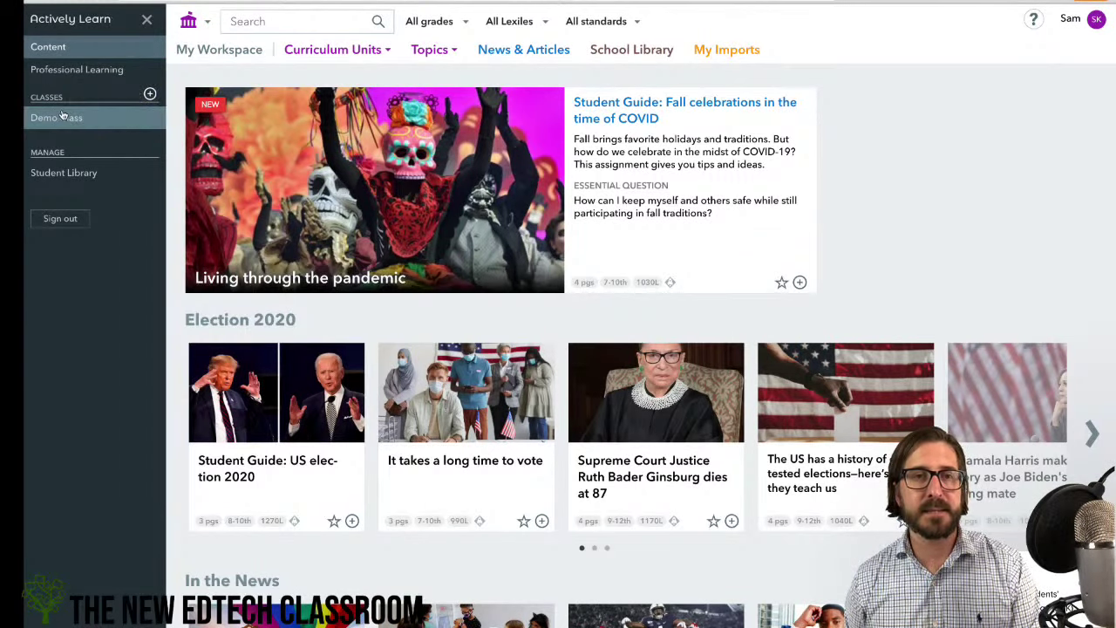
# - Add the 8th Grade class 'Digital Citizenship - Demo', dismiss the success banner, and return to Content
pyautogui.click(150, 95)
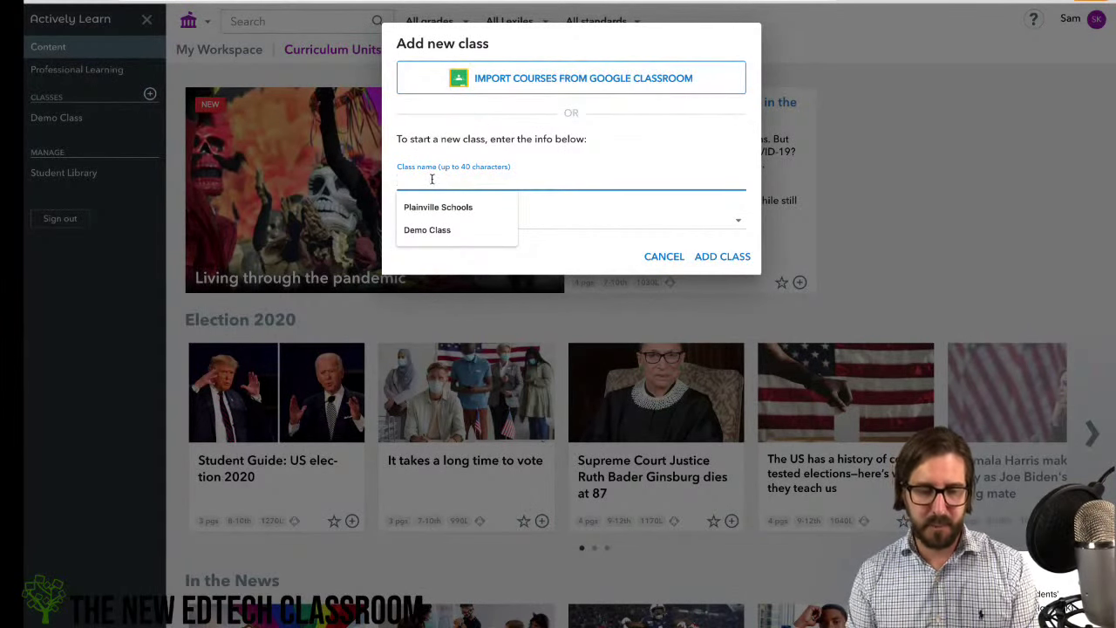
pyautogui.write('Dig')
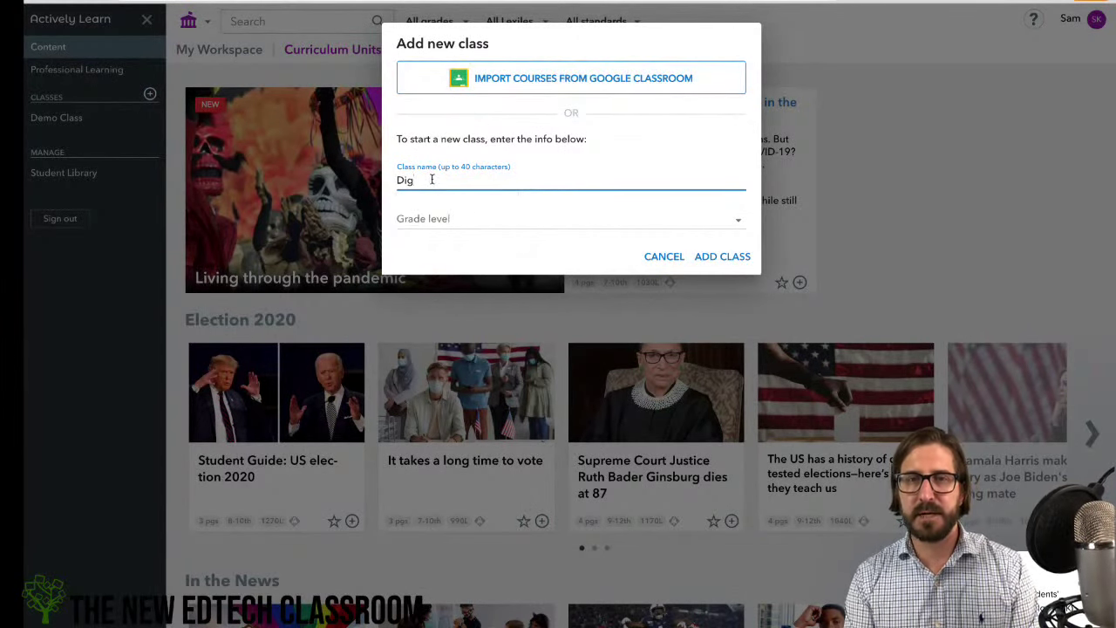
pyautogui.write('ital Cit')
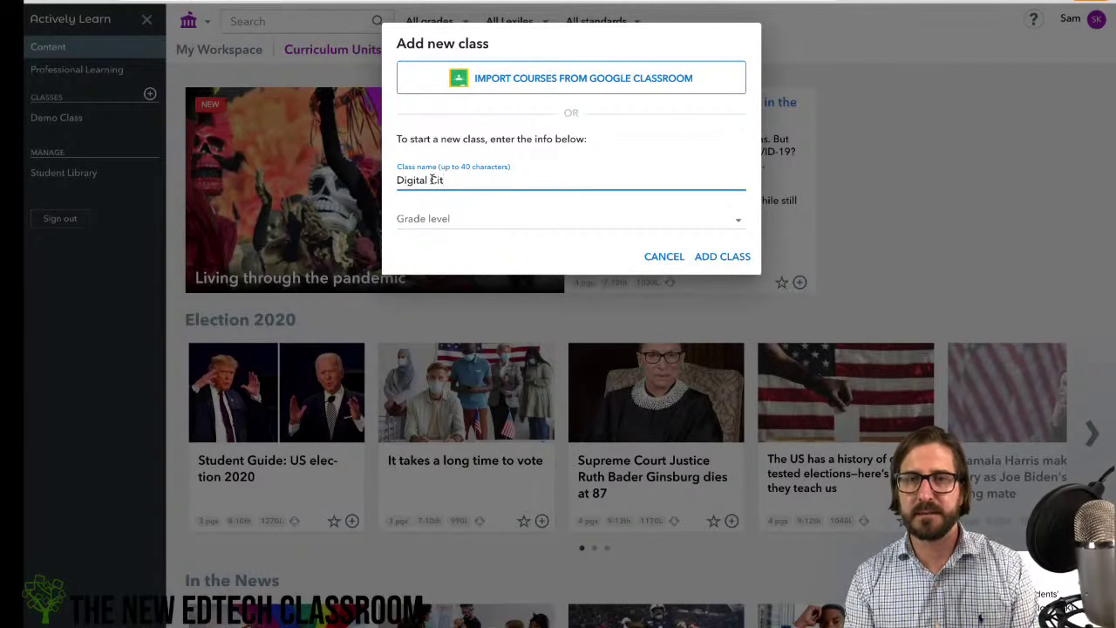
pyautogui.write('iz')
pyautogui.press('BackSpace')
pyautogui.press('BackSpace')
pyautogui.write('i')
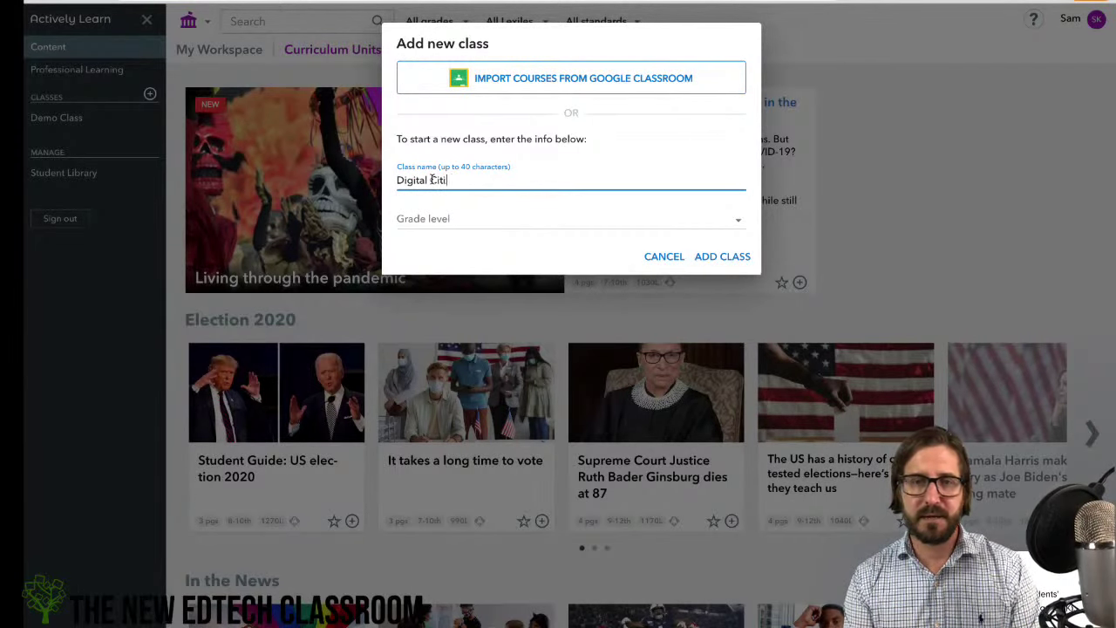
pyautogui.write('zensh')
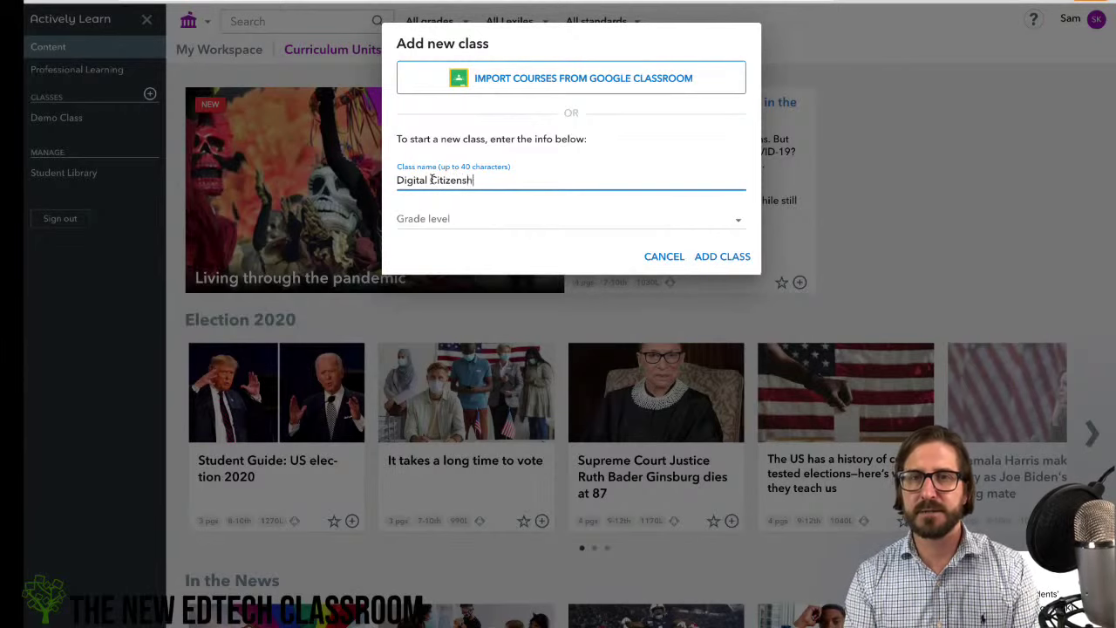
pyautogui.write('ip - ')
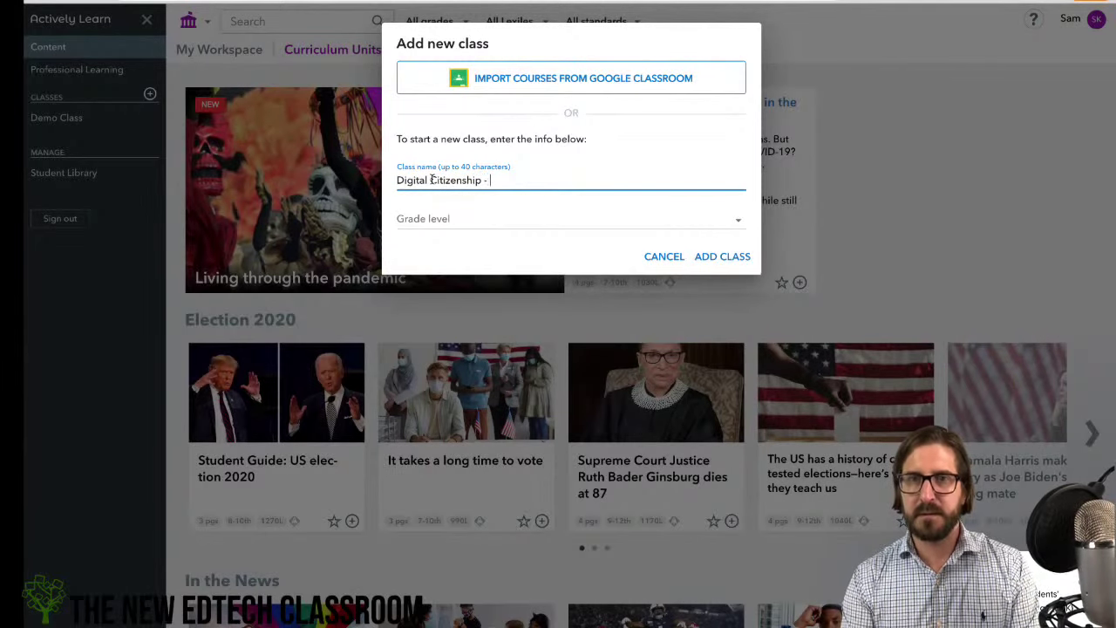
pyautogui.write('Demo')
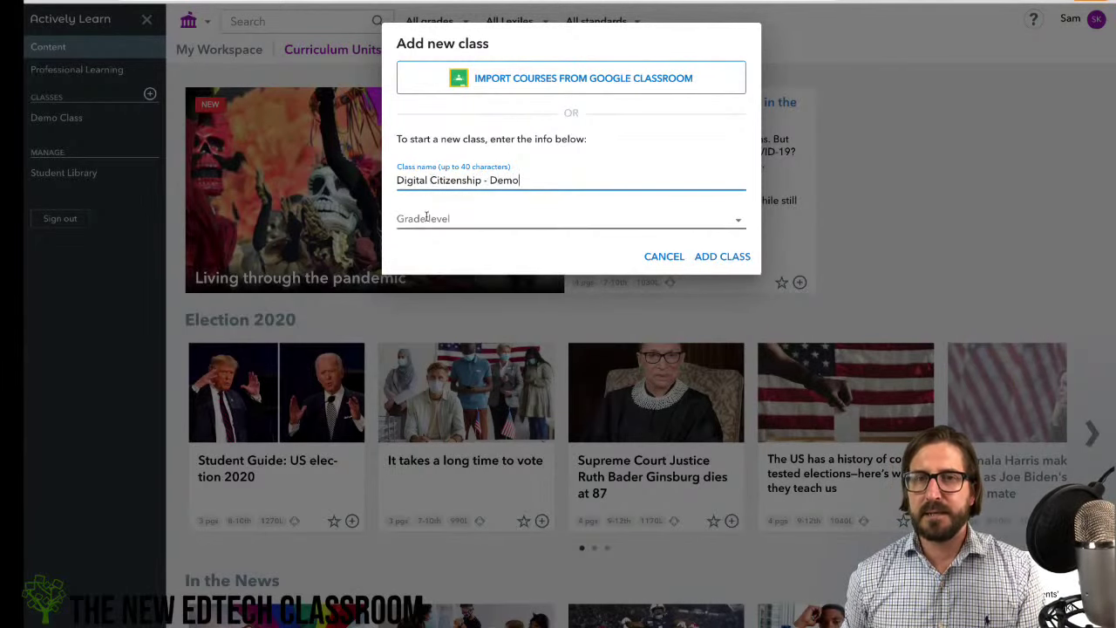
pyautogui.click(735, 224)
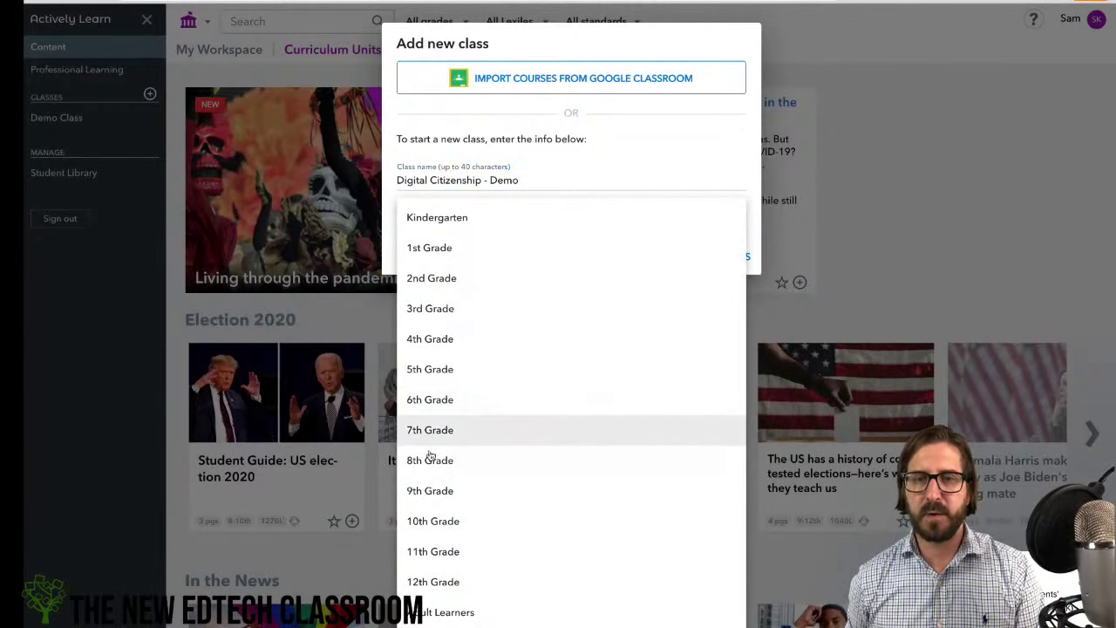
pyautogui.click(429, 460)
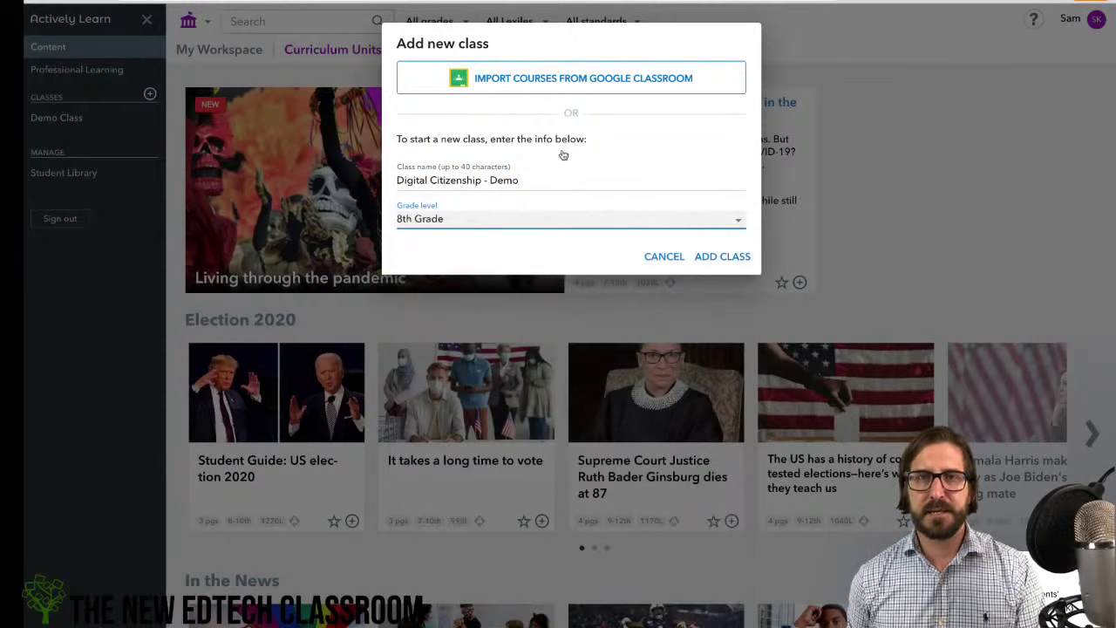
pyautogui.click(722, 257)
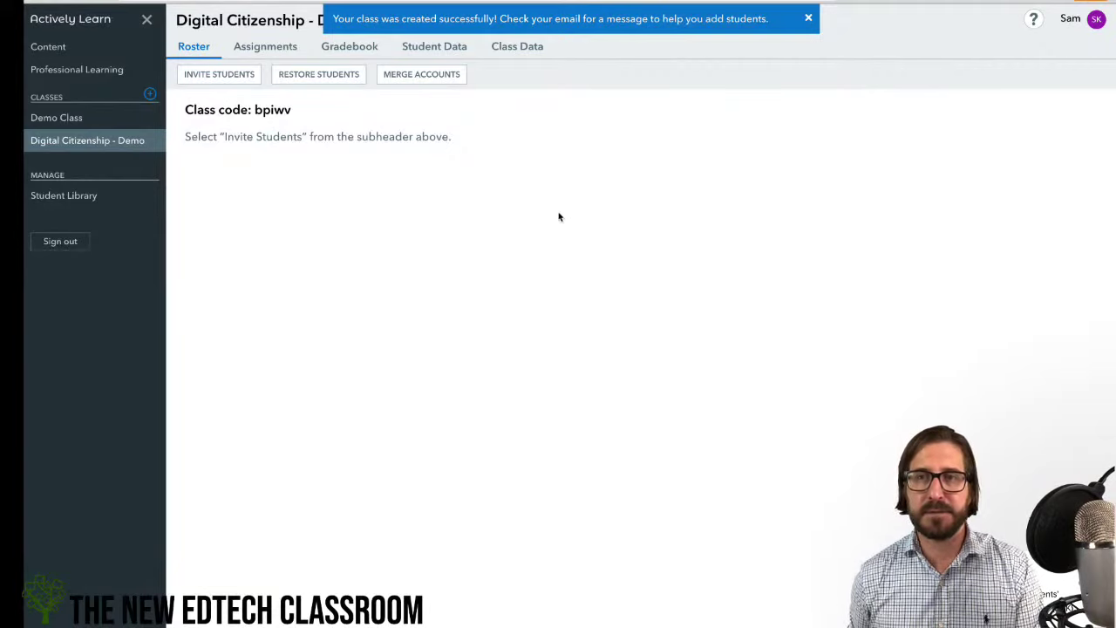
pyautogui.click(808, 18)
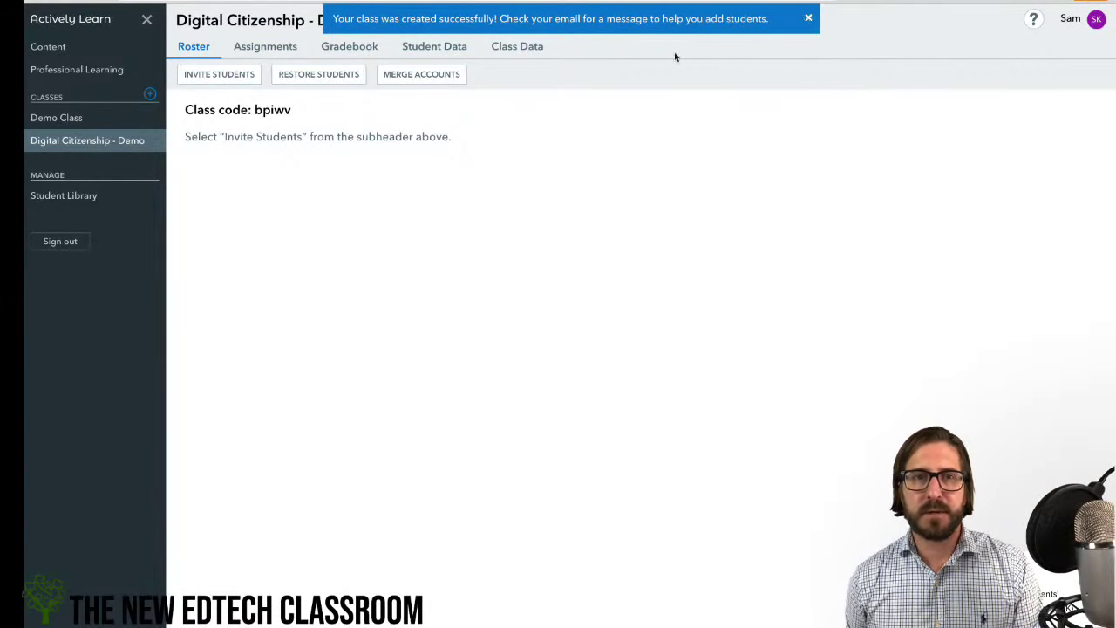
pyautogui.click(35, 46)
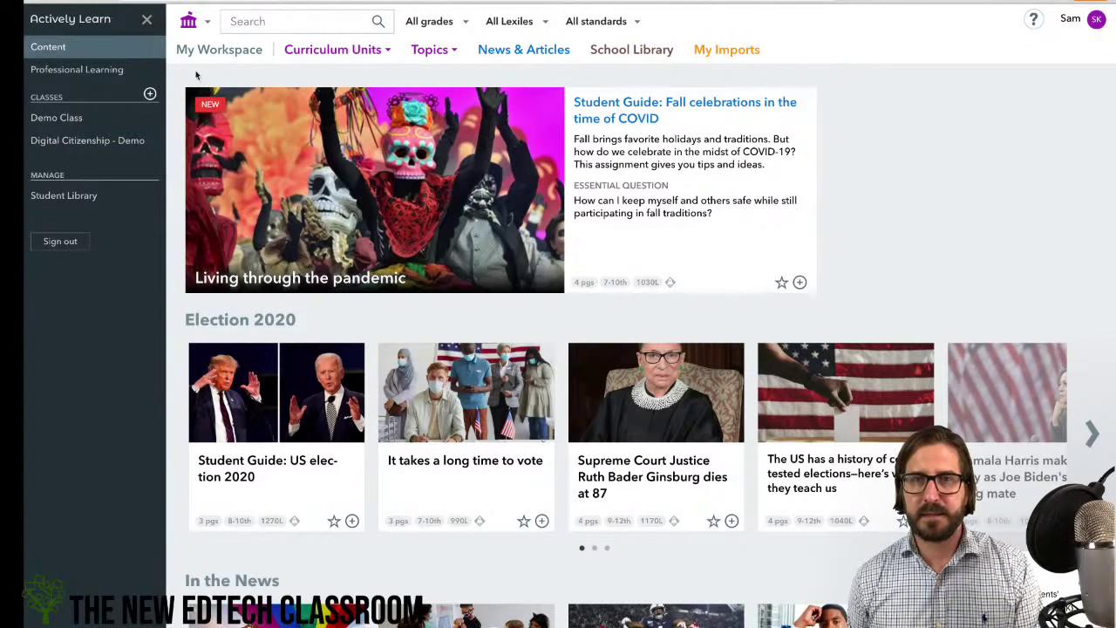
# - Browse the Curriculum Units and Topics menus in the Content library
pyautogui.click(386, 54)
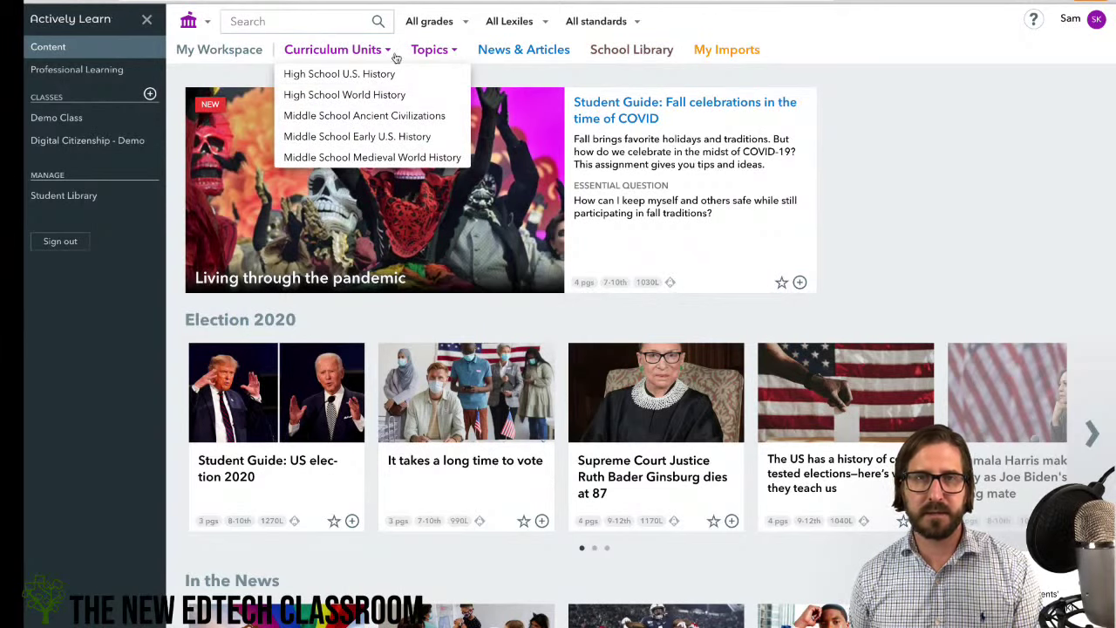
pyautogui.click(452, 53)
pyautogui.click(453, 53)
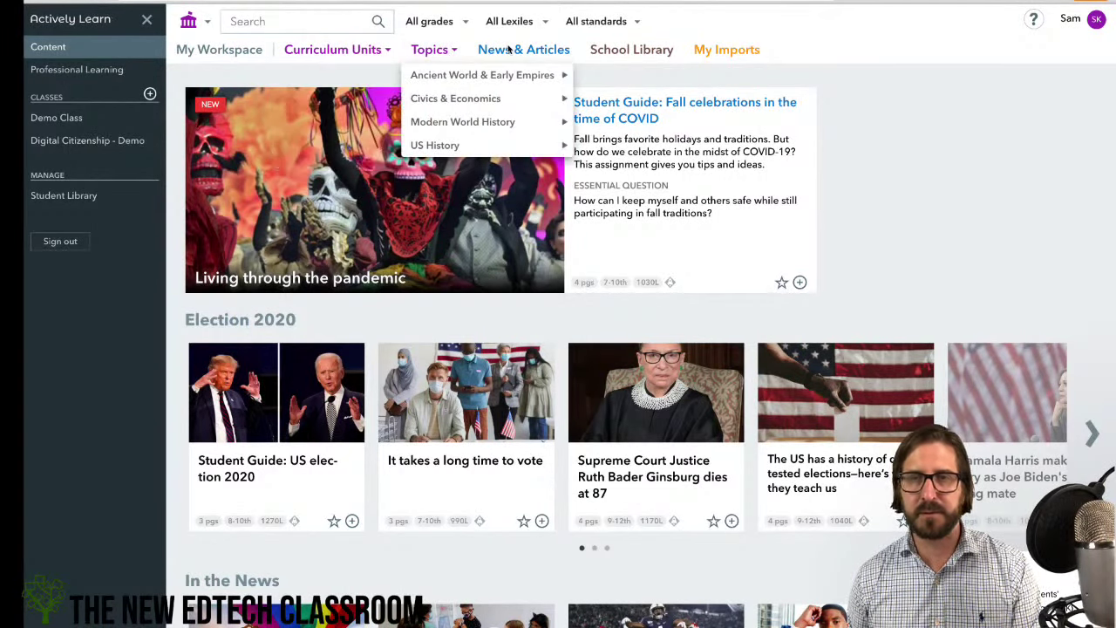
pyautogui.click(825, 85)
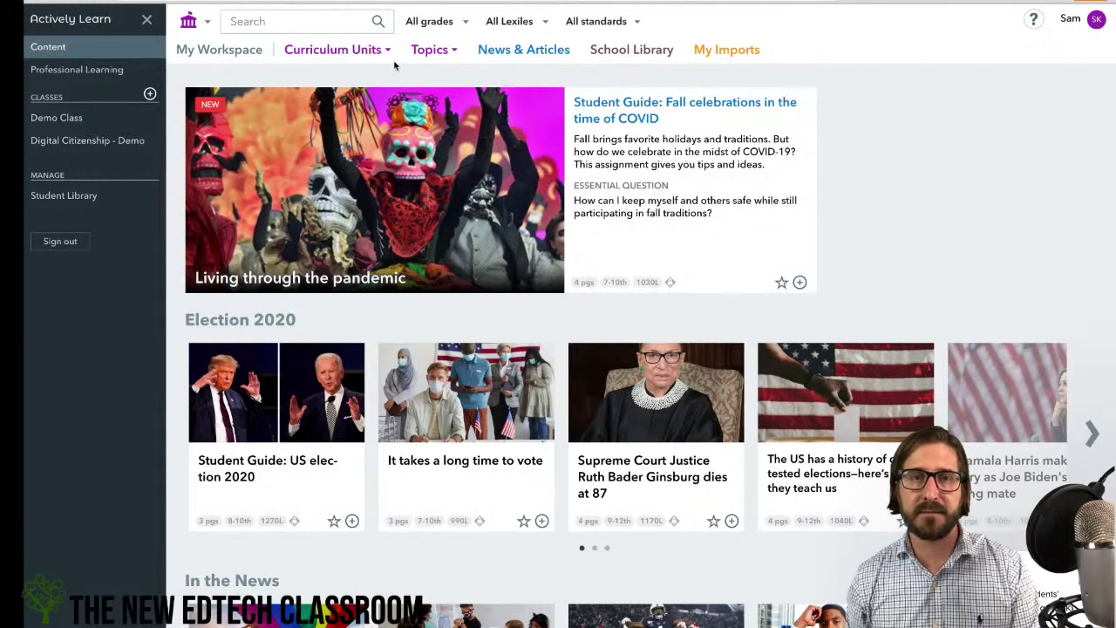
# - Search the content library for 'sponsored content'
pyautogui.click(281, 18)
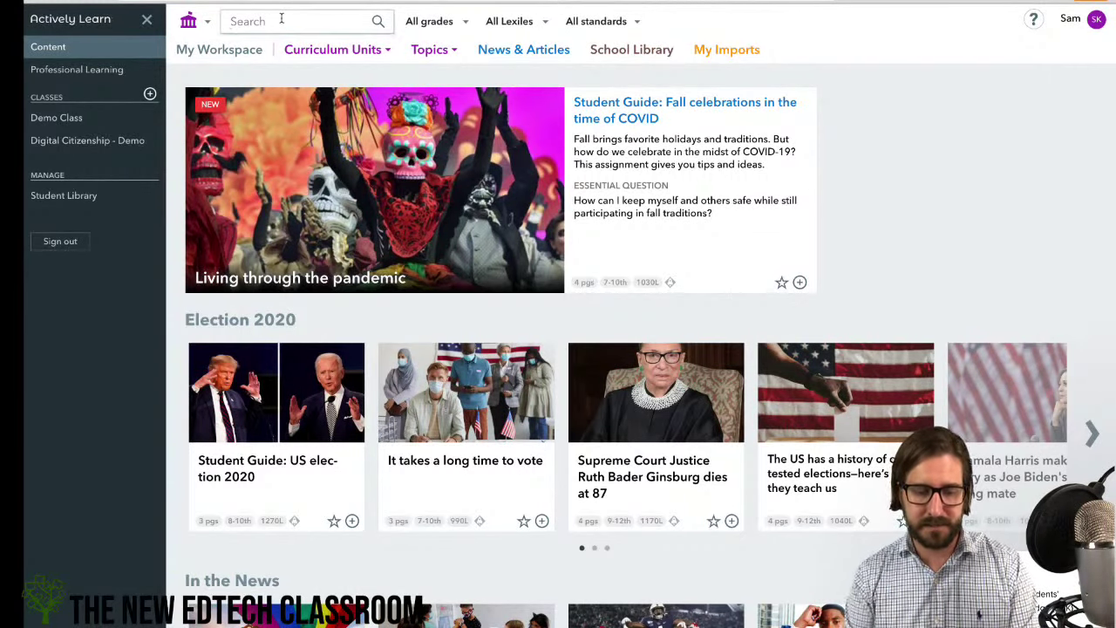
pyautogui.write('spo')
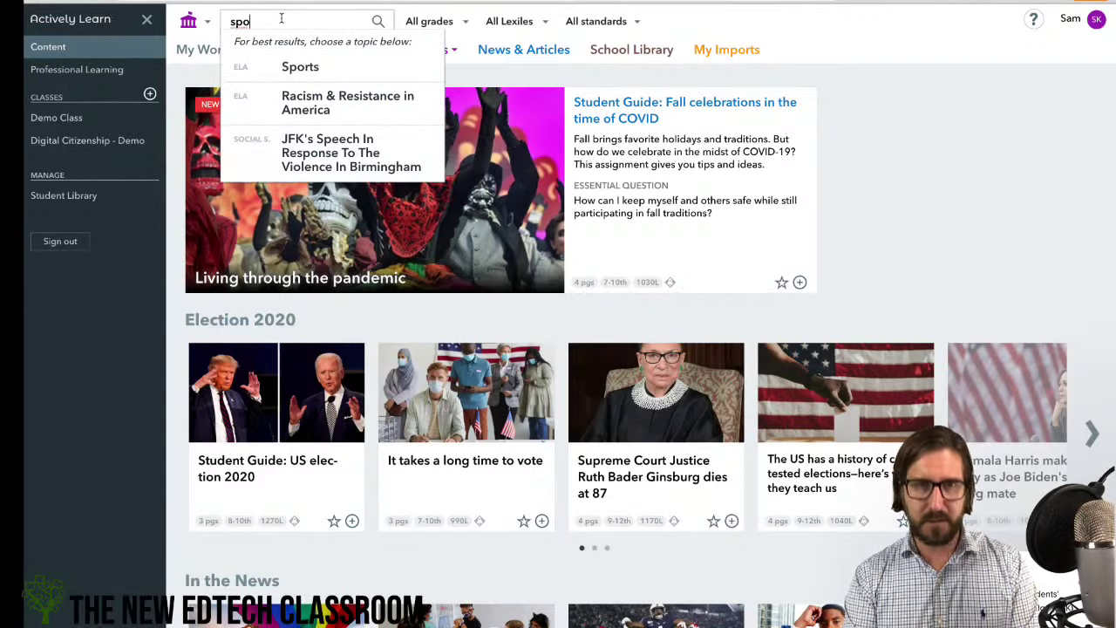
pyautogui.write('nsored')
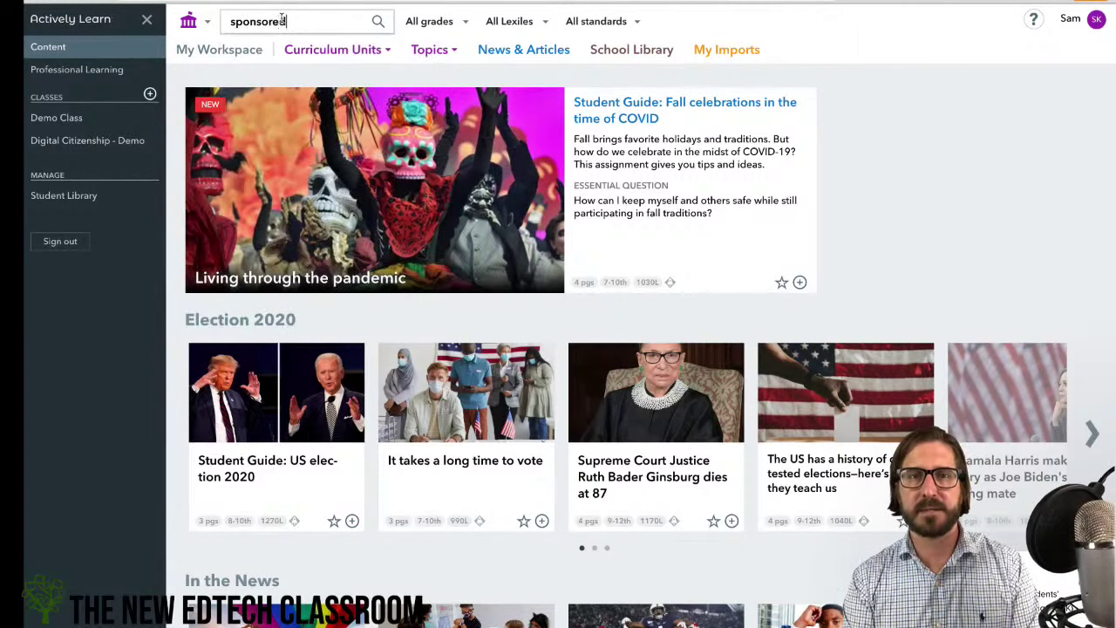
pyautogui.write(' content')
pyautogui.press('Return')
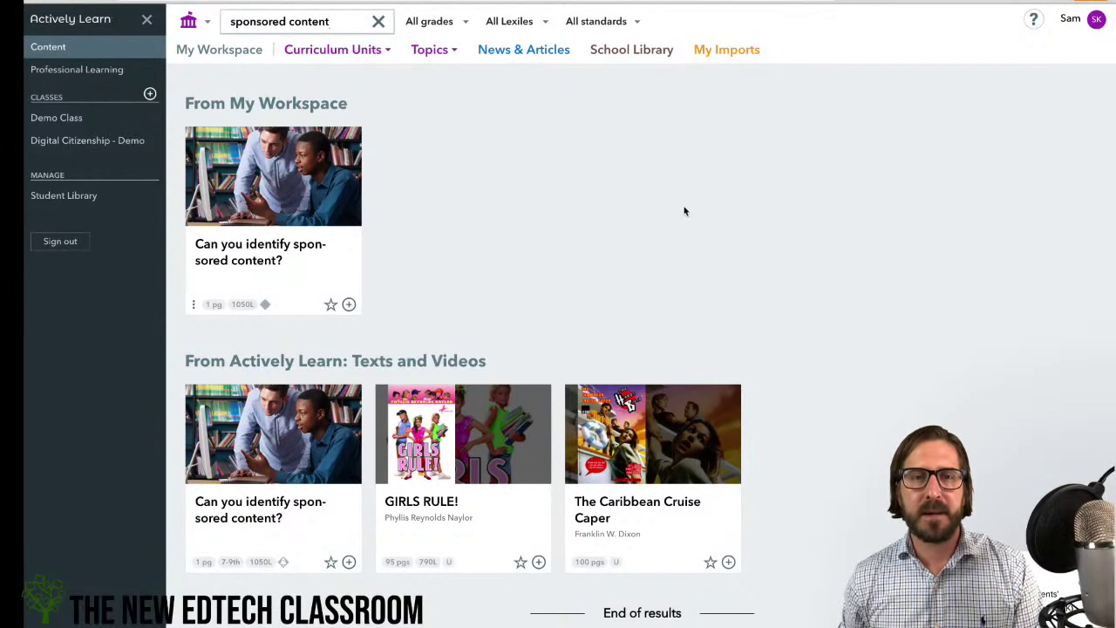
pyautogui.click(234, 249)
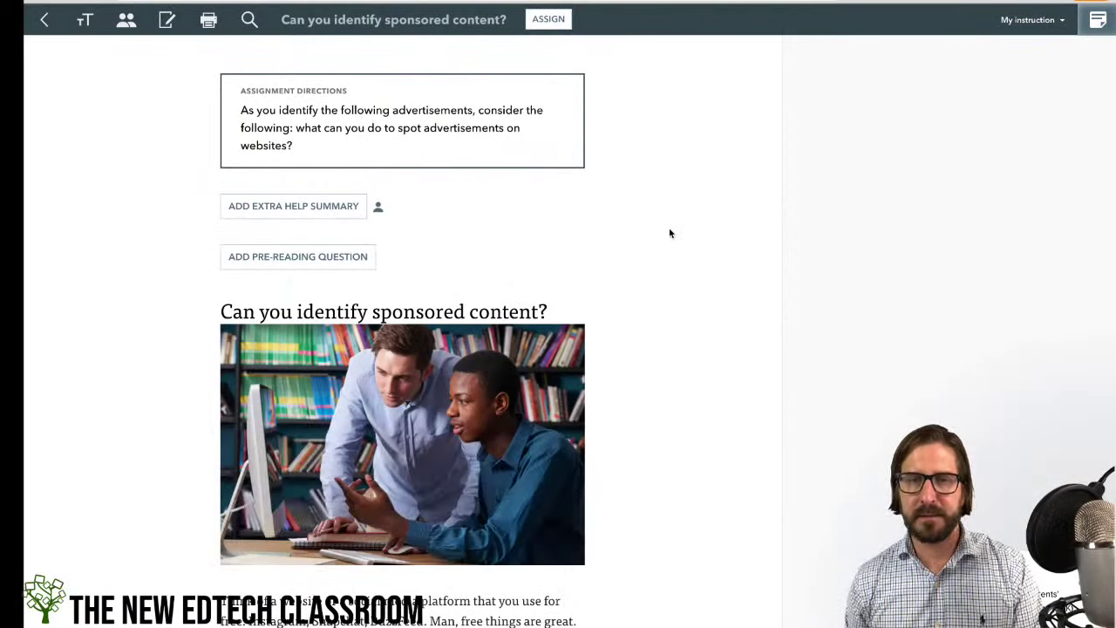
pyautogui.scroll(-6, 670, 233)
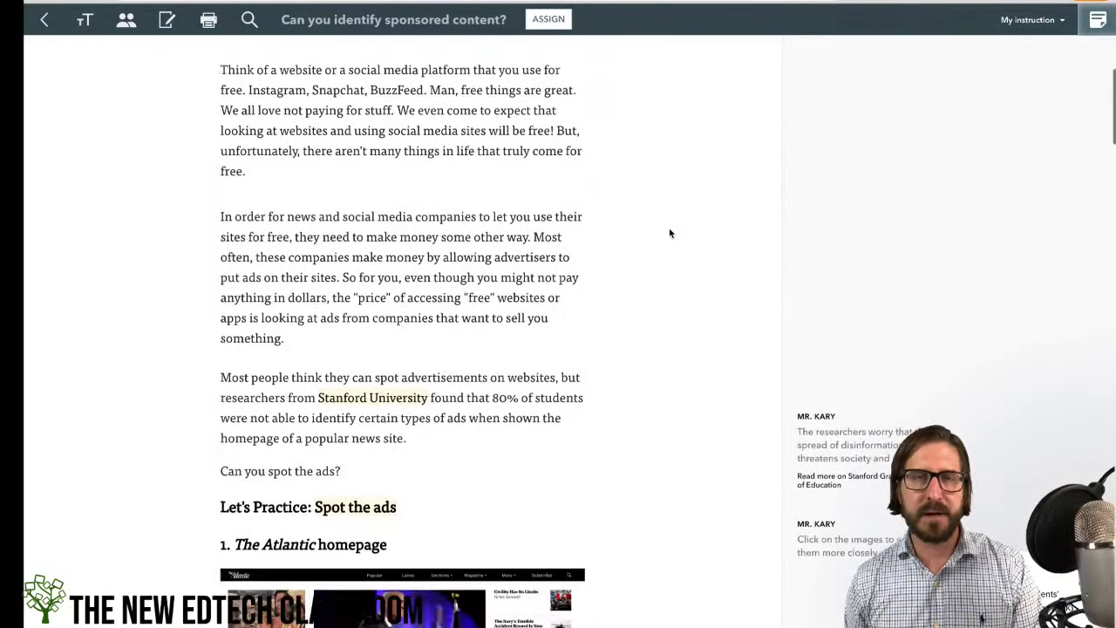
pyautogui.scroll(-3, 670, 232)
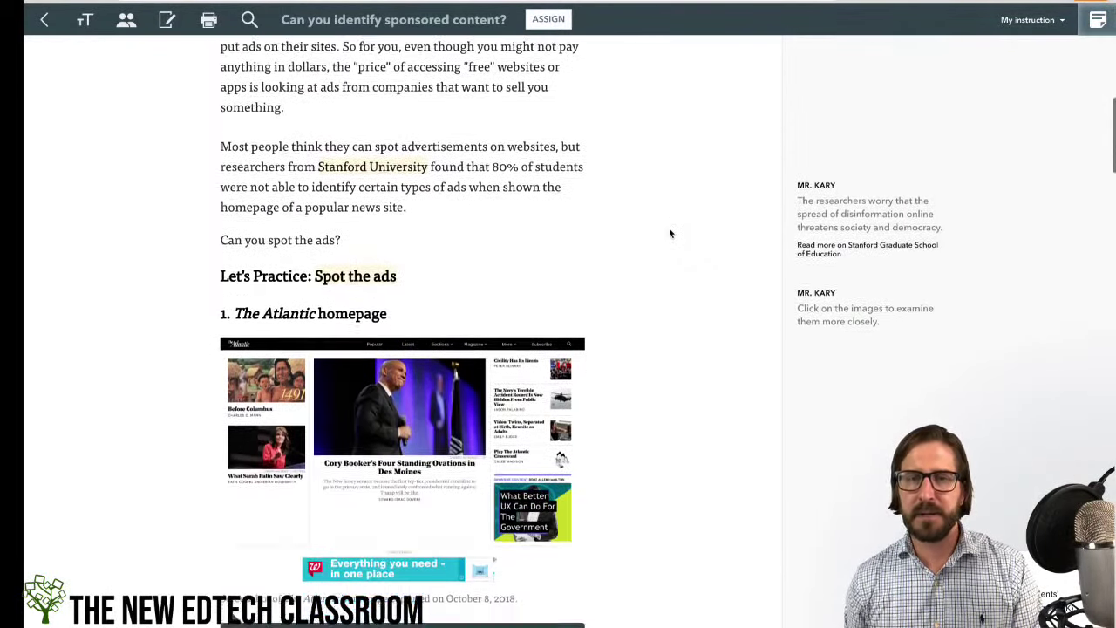
pyautogui.scroll(-4, 670, 233)
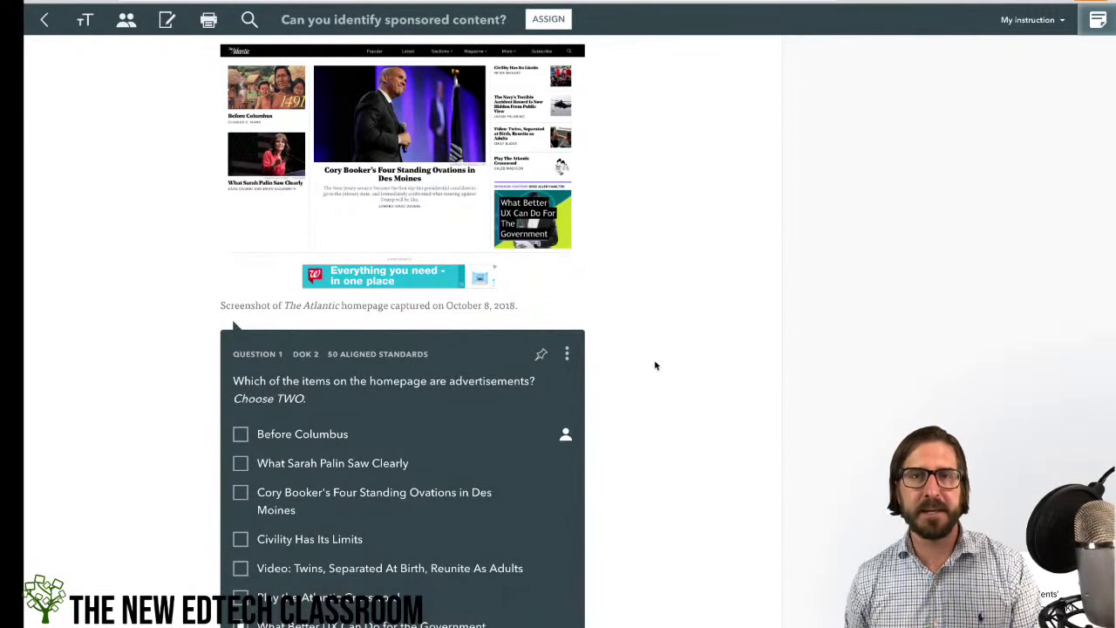
pyautogui.scroll(-1, 655, 365)
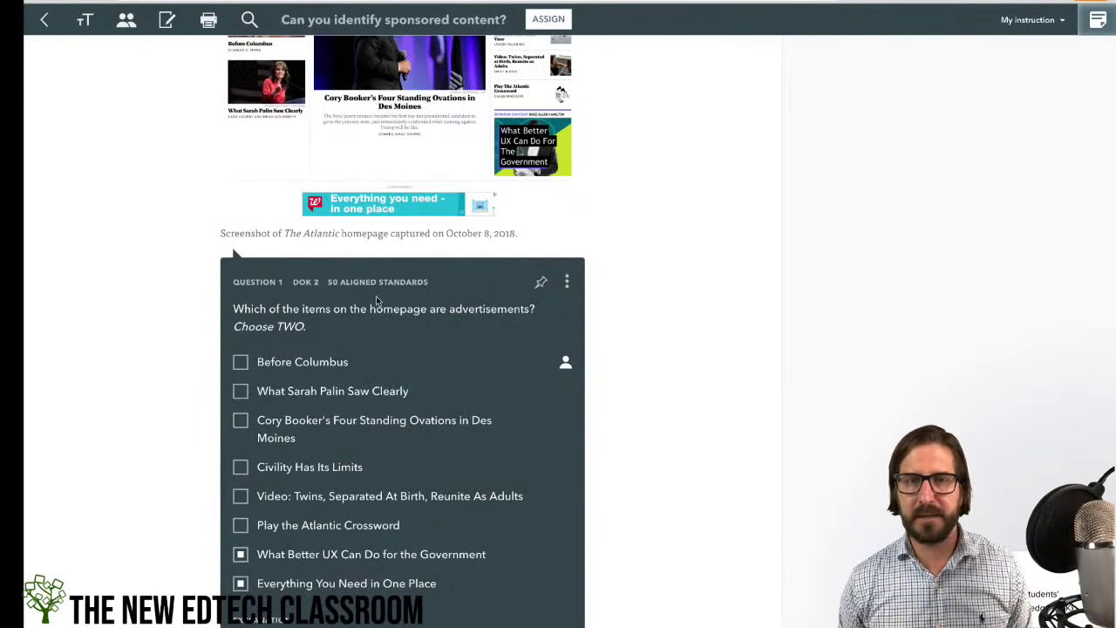
pyautogui.moveTo(320, 287)
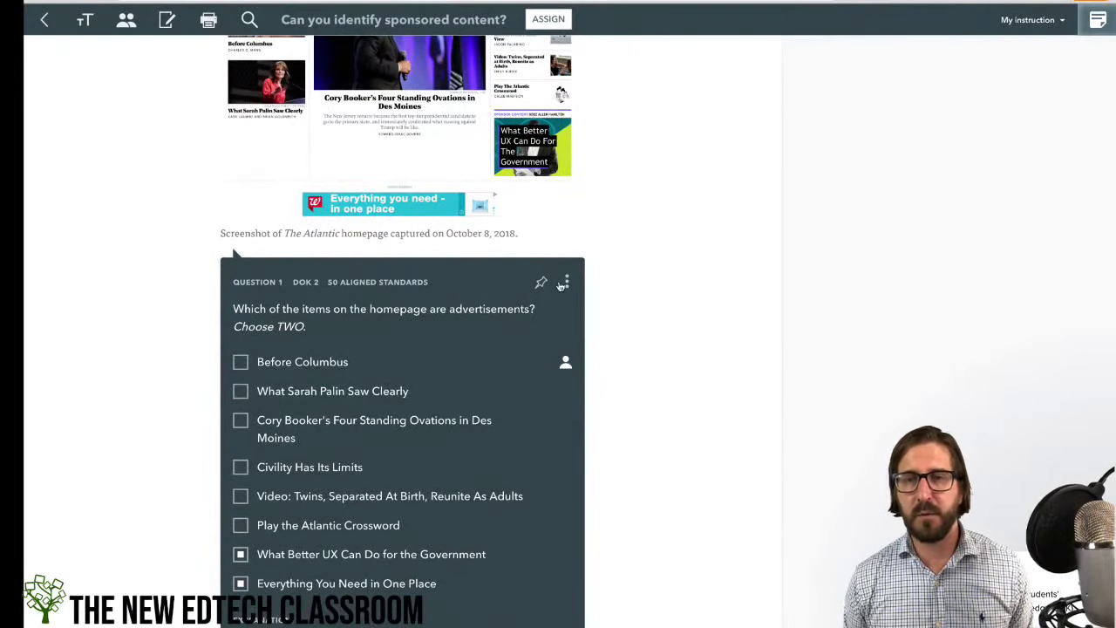
pyautogui.click(568, 284)
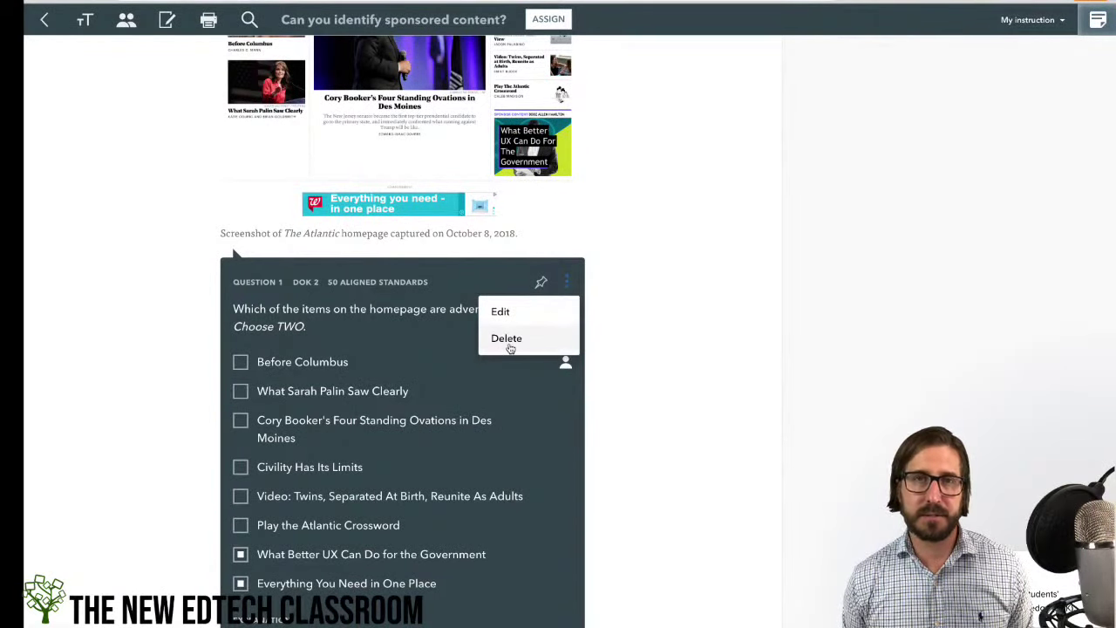
pyautogui.click(567, 284)
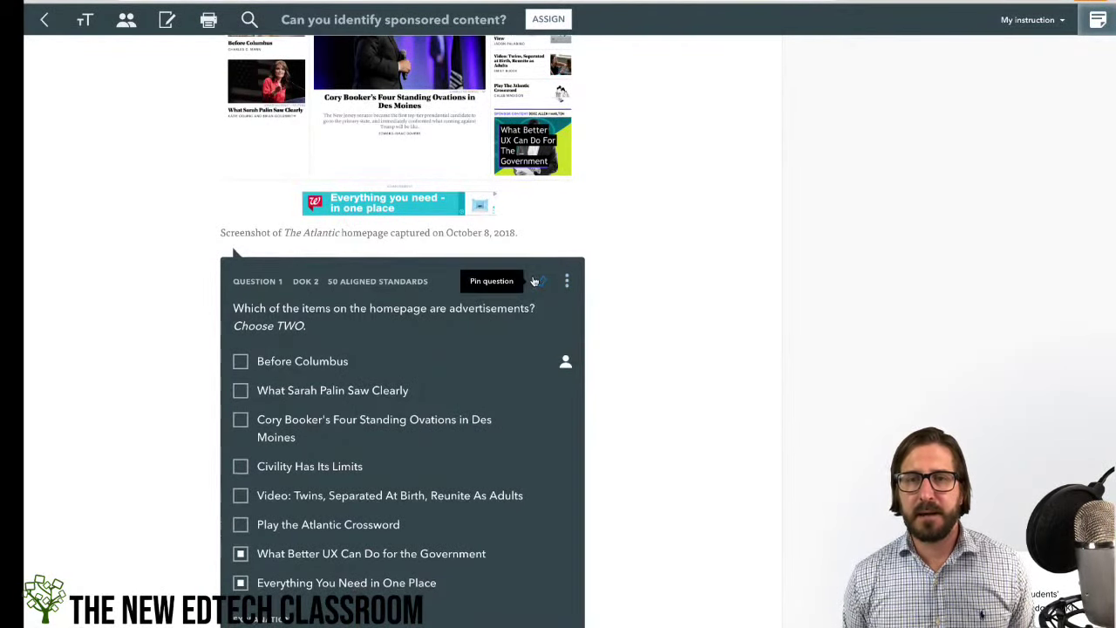
pyautogui.scroll(-5, 534, 280)
pyautogui.scroll(-3, 533, 280)
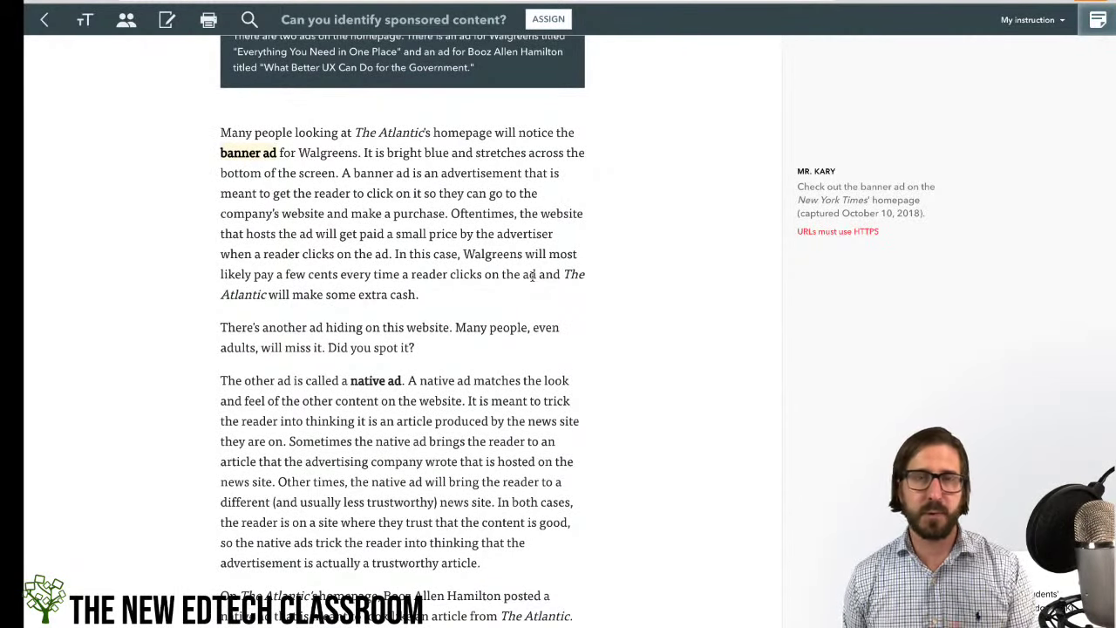
pyautogui.scroll(-1, 523, 281)
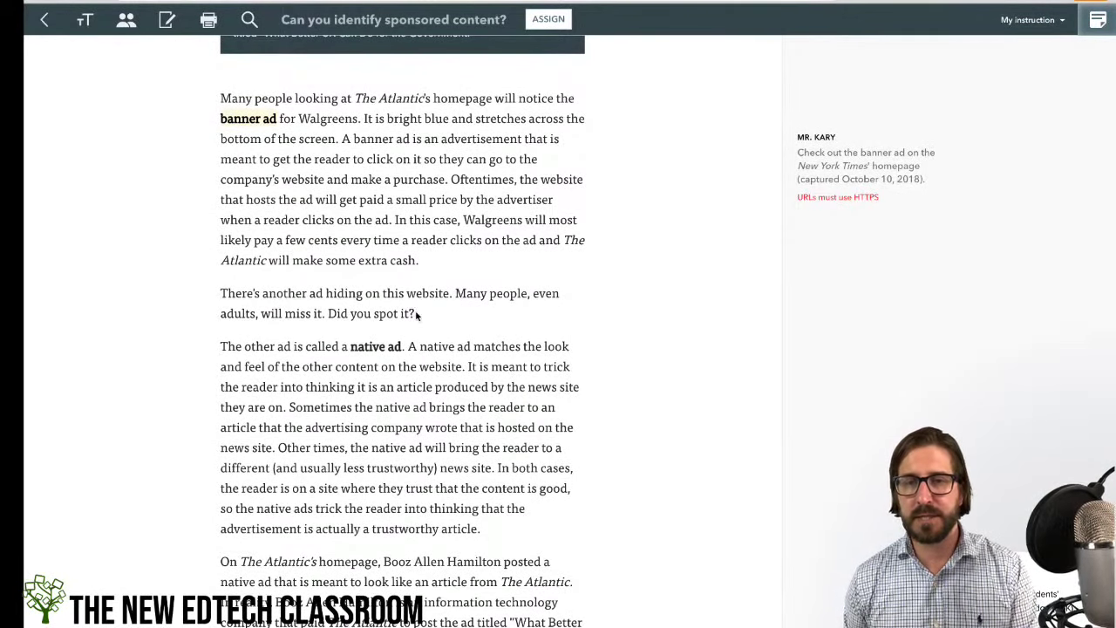
# - Insert the question 'What is the main idea of this paragraph?' at 'spot it?', with no standard
pyautogui.moveTo(416, 314); pyautogui.dragTo(375, 311)
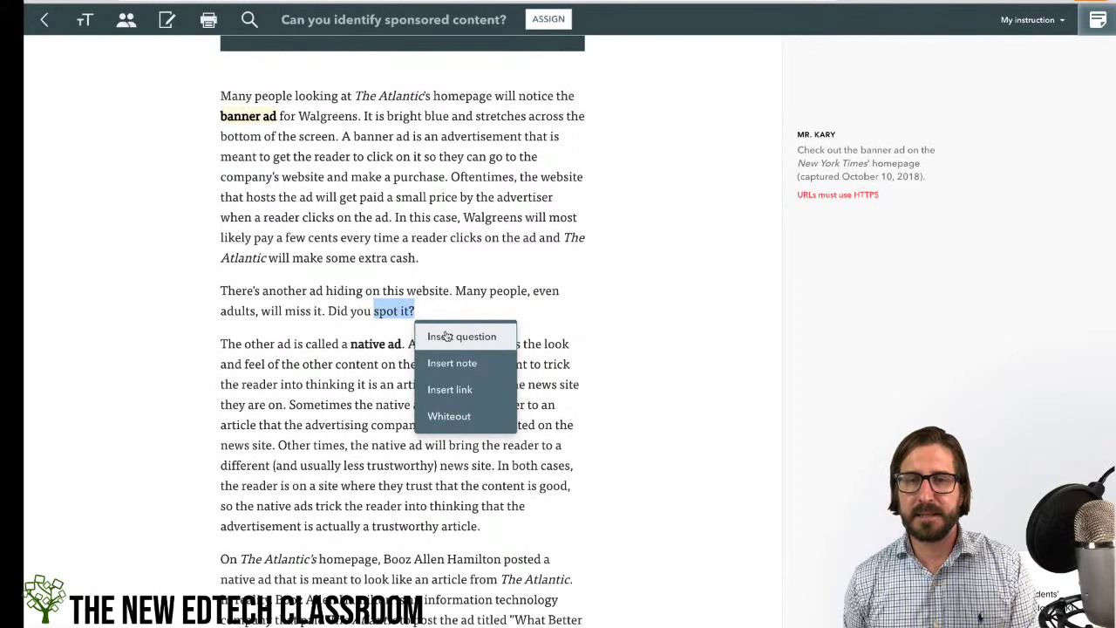
pyautogui.click(447, 337)
pyautogui.scroll(-1, 392, 331)
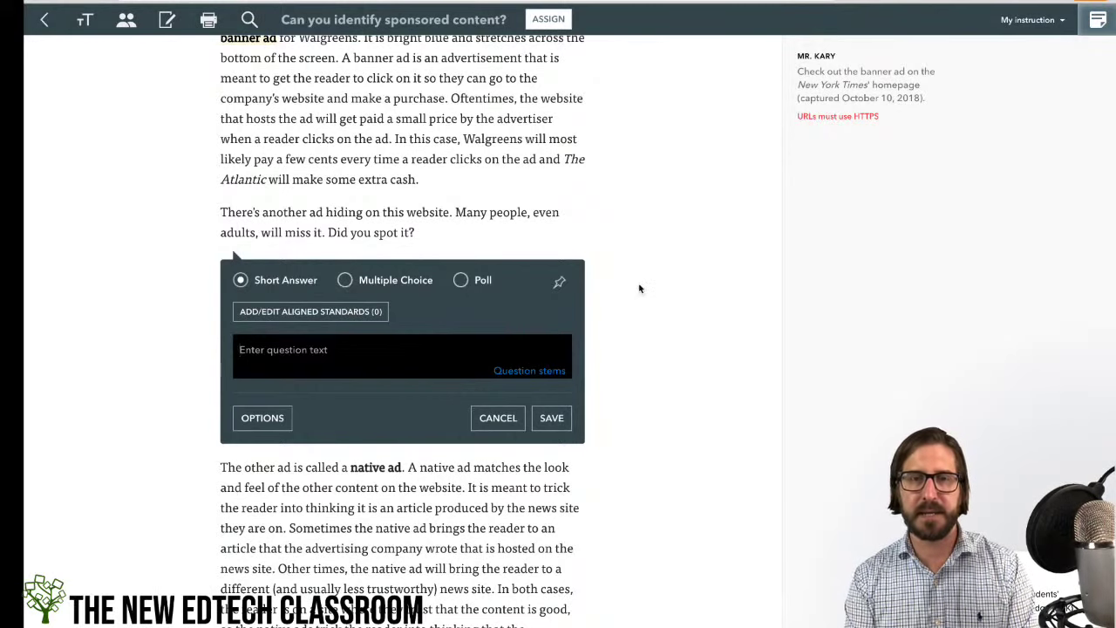
pyautogui.write('What is the ')
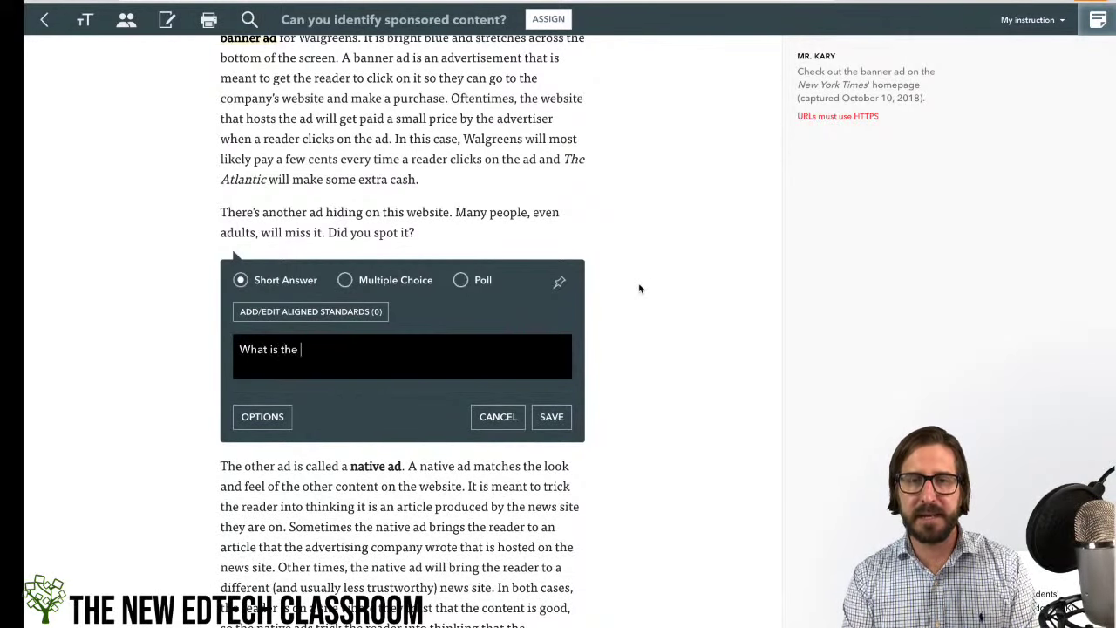
pyautogui.write('main idea of th')
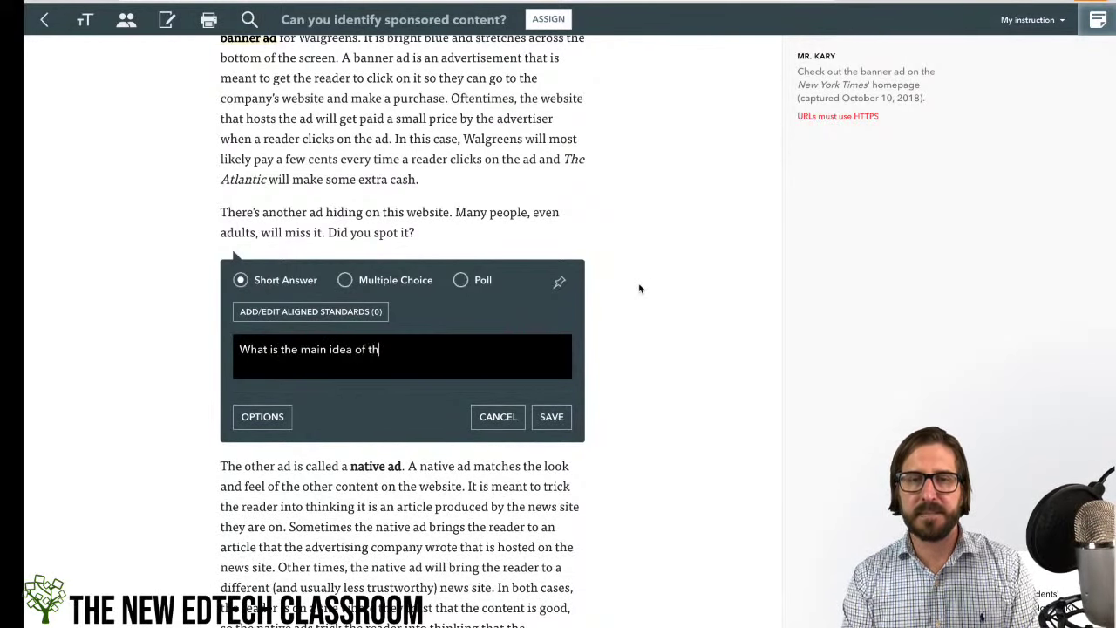
pyautogui.write('is paragaph')
pyautogui.press('BackSpace')
pyautogui.press('BackSpace')
pyautogui.press('BackSpace')
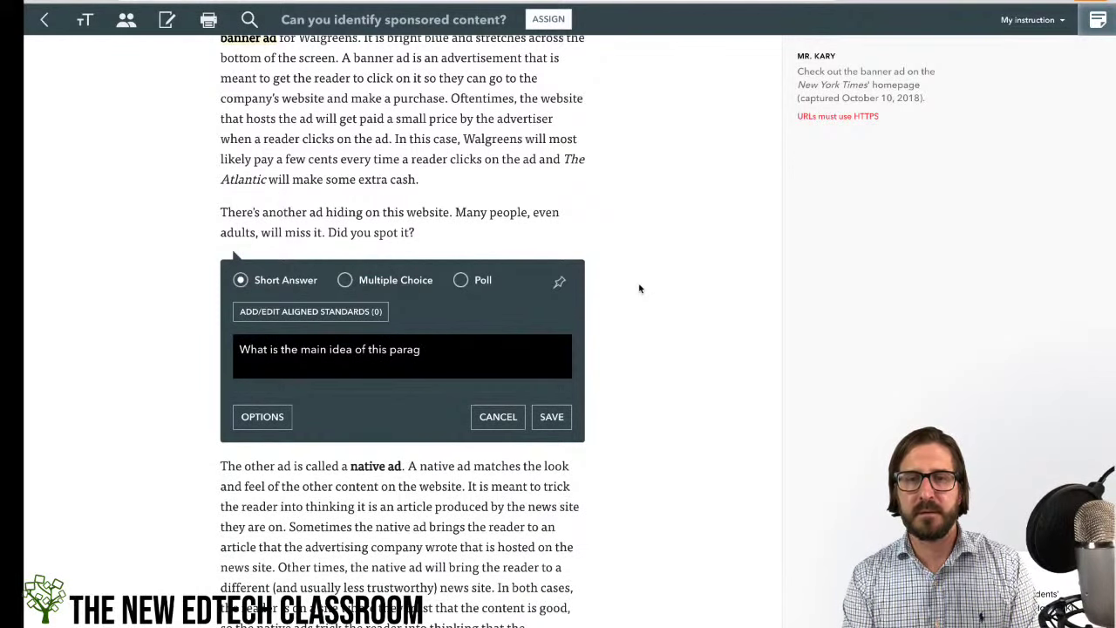
pyautogui.write('raph?')
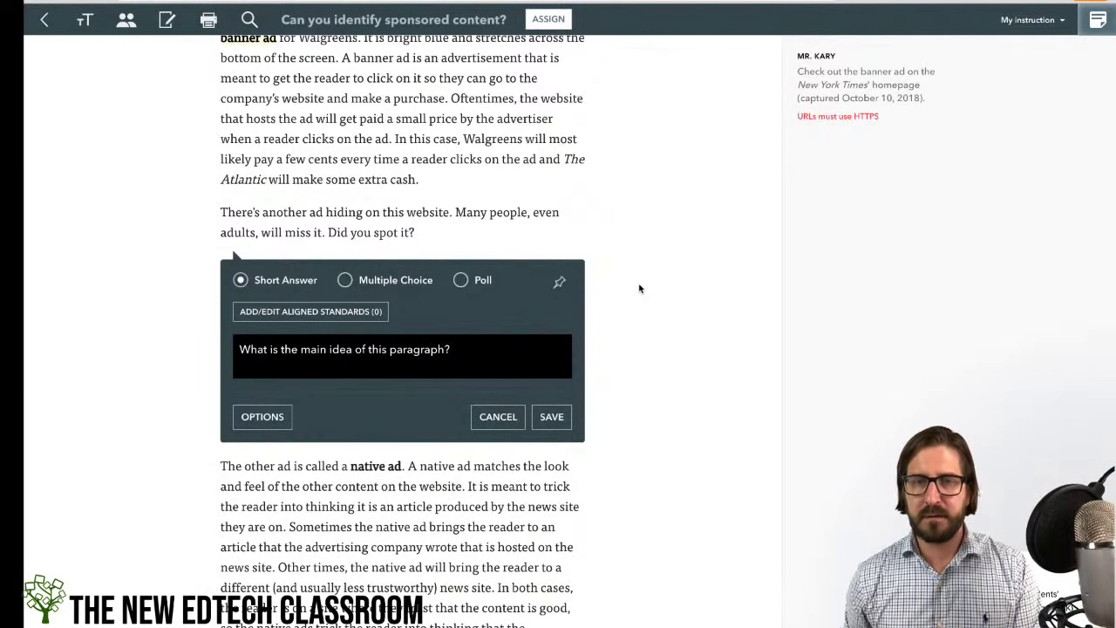
pyautogui.click(551, 417)
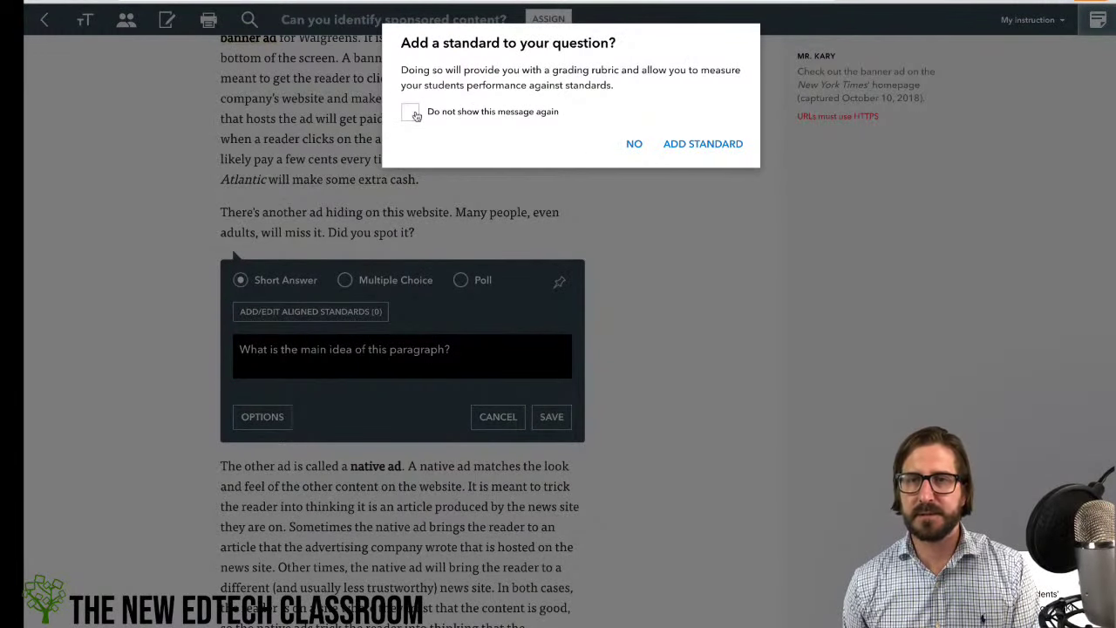
pyautogui.click(628, 145)
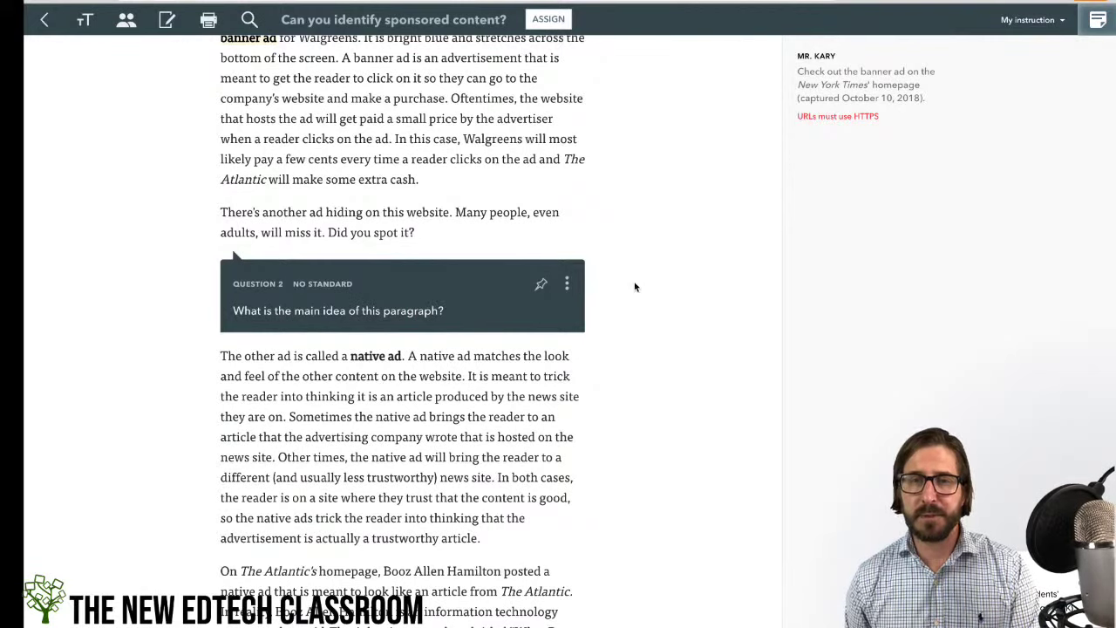
pyautogui.scroll(-1, 633, 287)
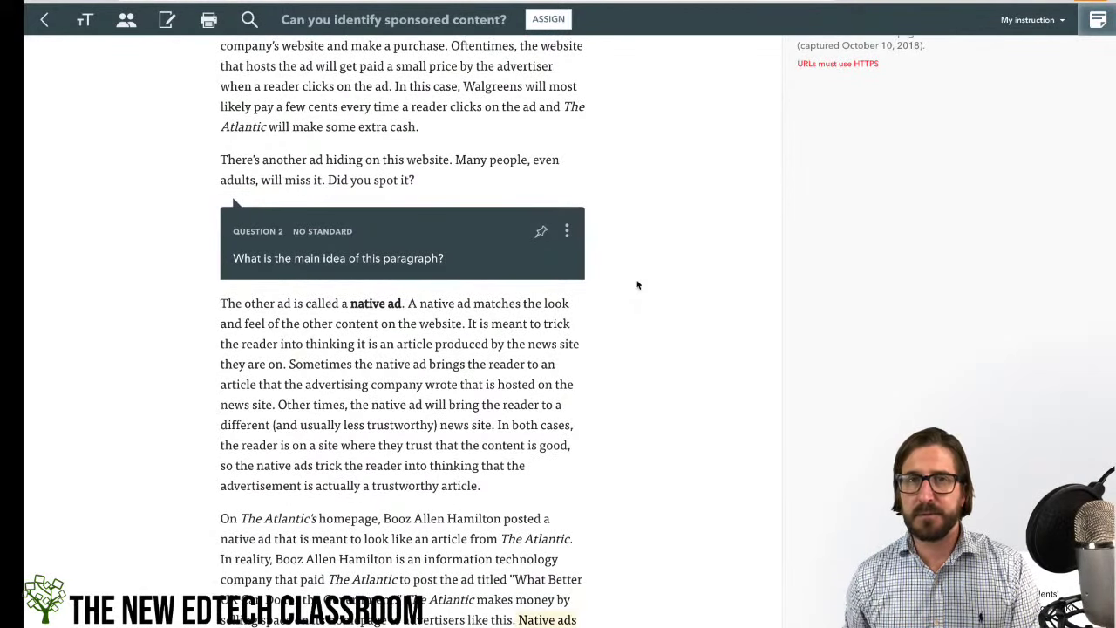
pyautogui.scroll(-7, 600, 174)
pyautogui.scroll(-7, 613, 221)
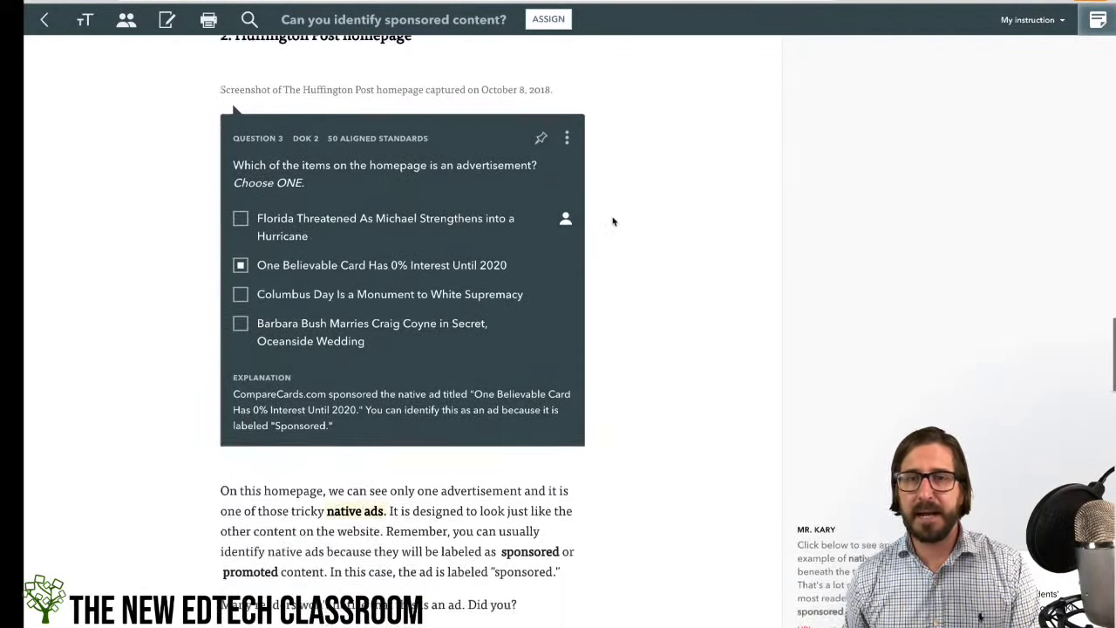
pyautogui.scroll(-5, 613, 221)
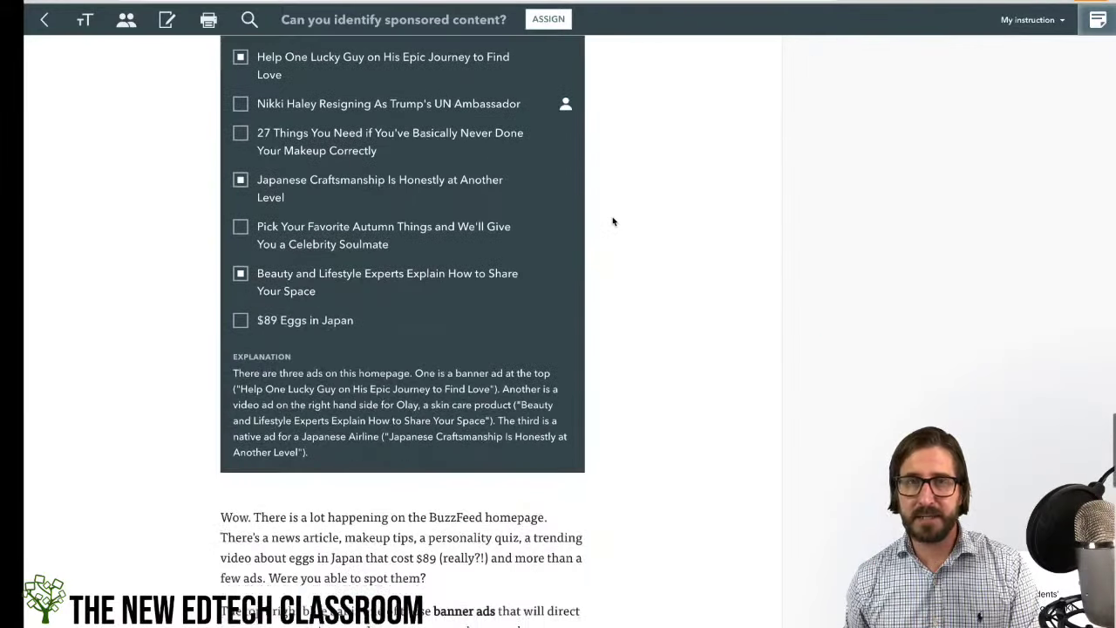
pyautogui.scroll(3, 613, 222)
pyautogui.scroll(4, 613, 221)
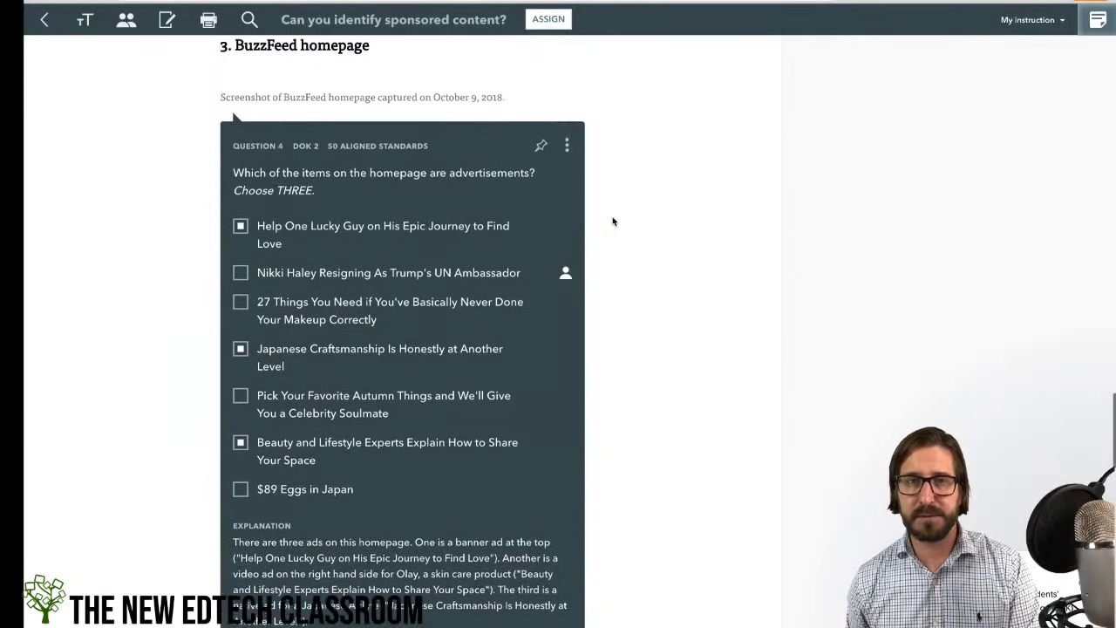
pyautogui.scroll(3, 613, 222)
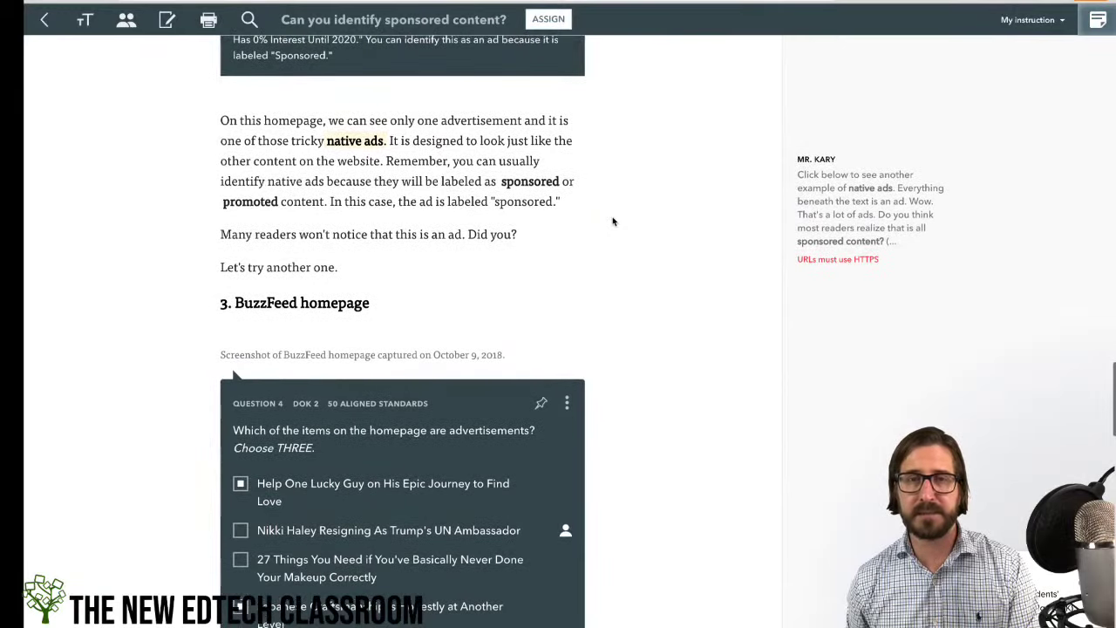
pyautogui.scroll(9, 613, 222)
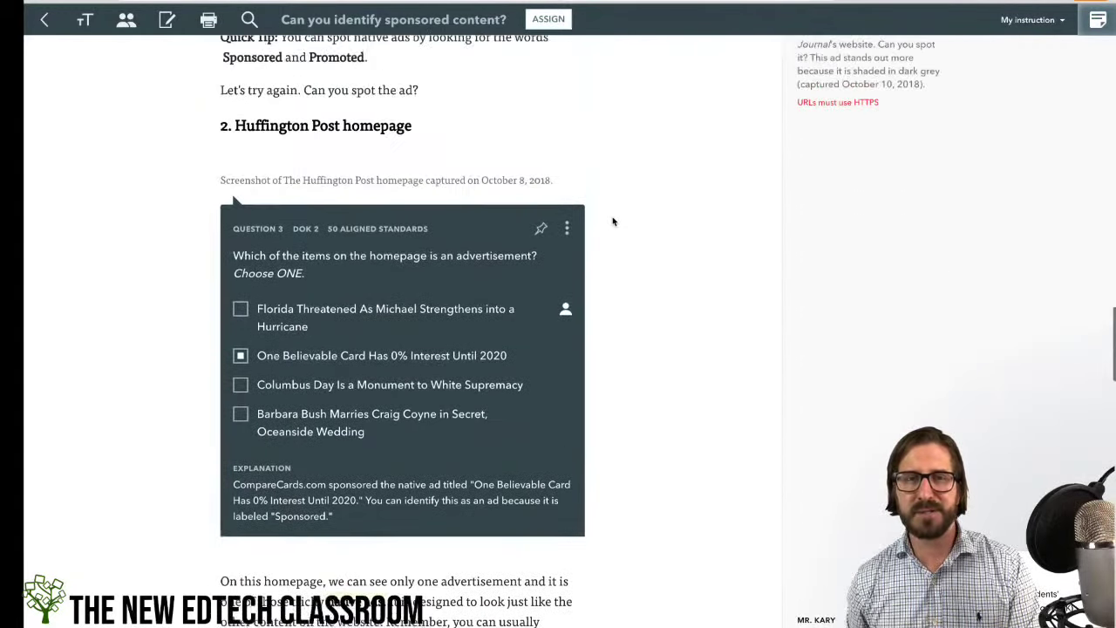
pyautogui.scroll(9, 613, 221)
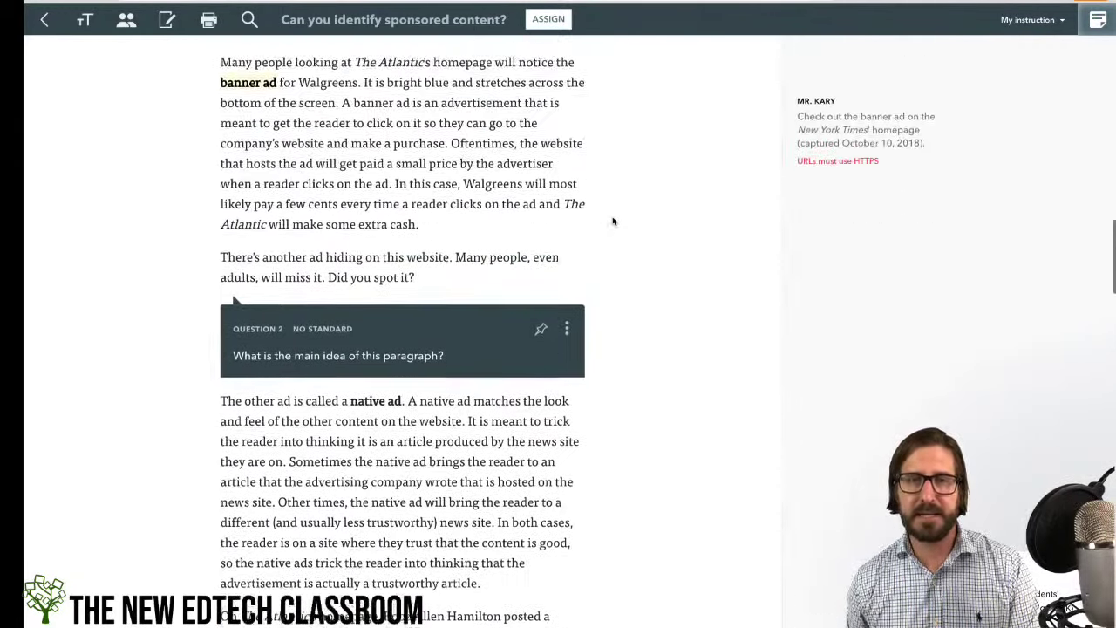
pyautogui.scroll(3, 613, 221)
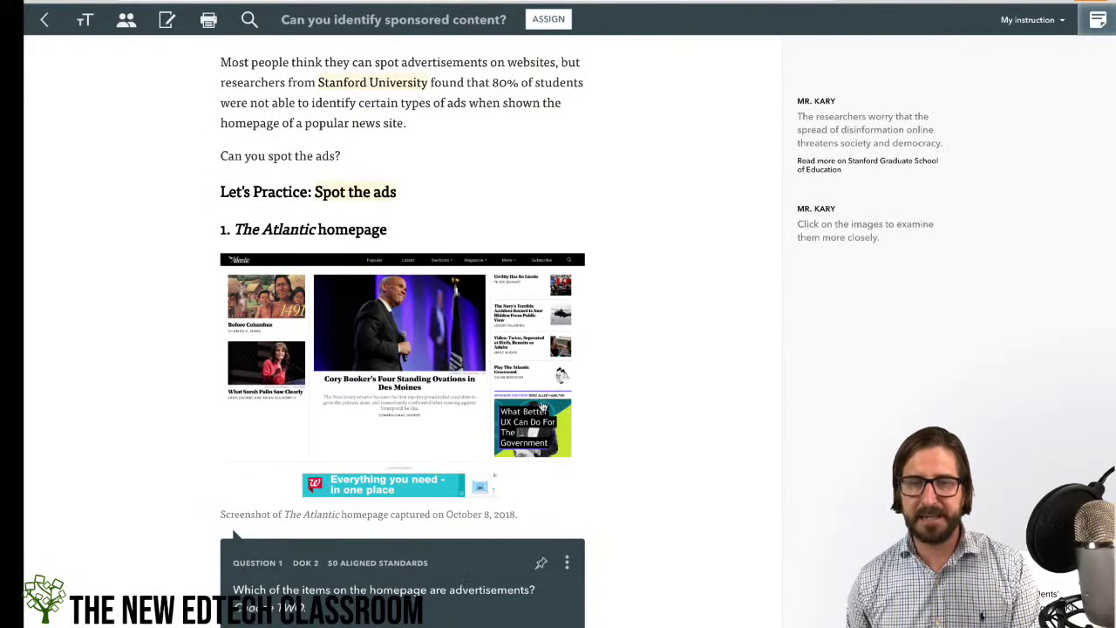
pyautogui.scroll(-1, 645, 391)
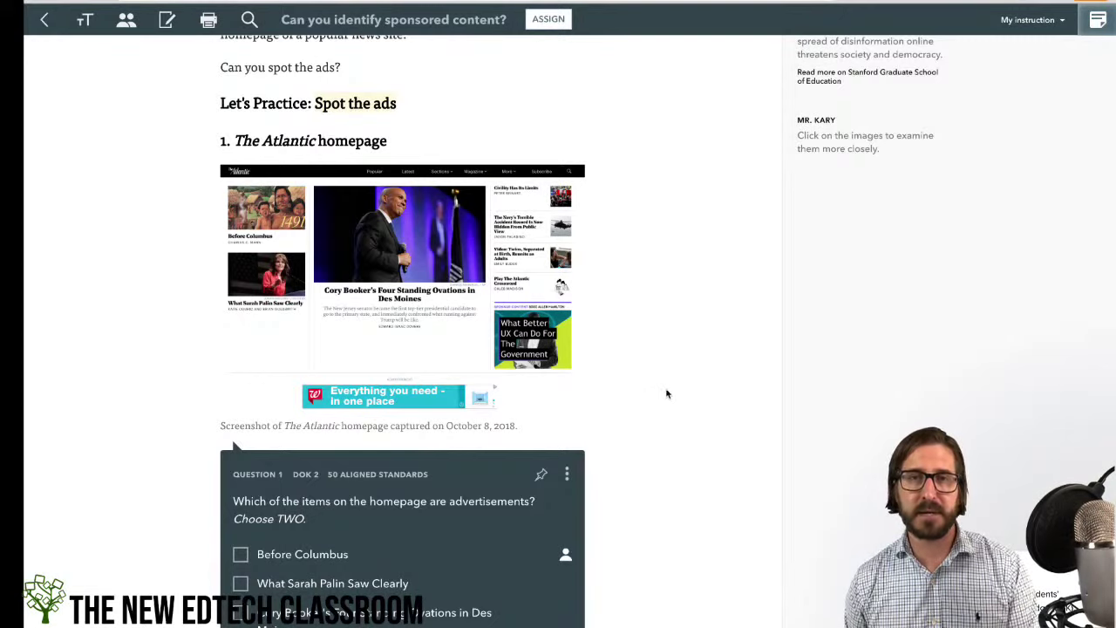
# - Assign the lesson to Digital Citizenship - Demo and snap the window to the left half
pyautogui.click(545, 22)
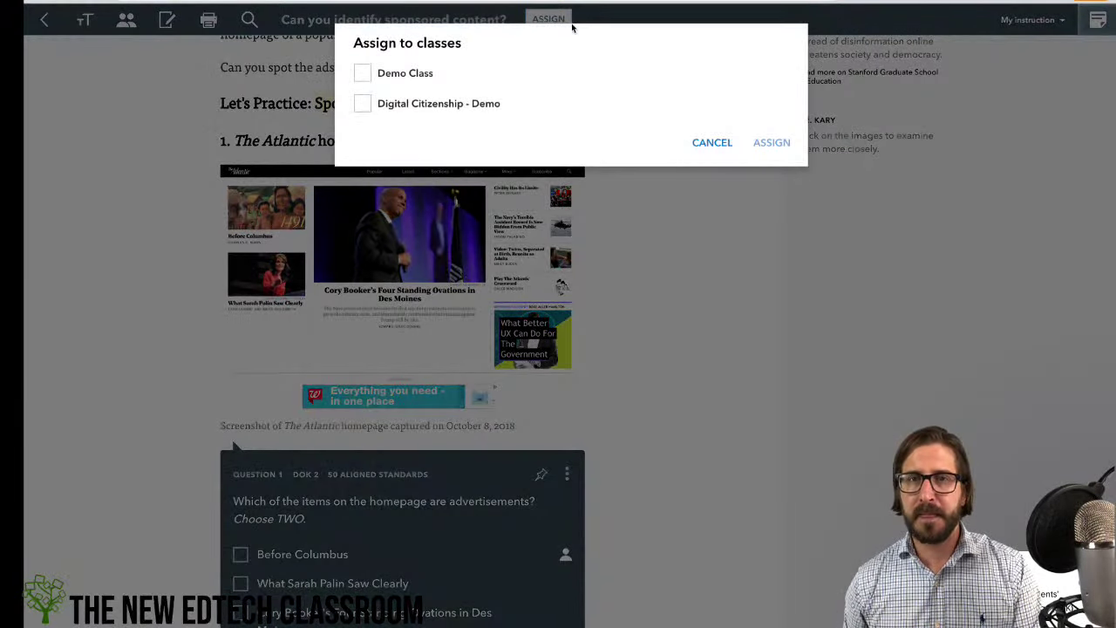
pyautogui.click(362, 102)
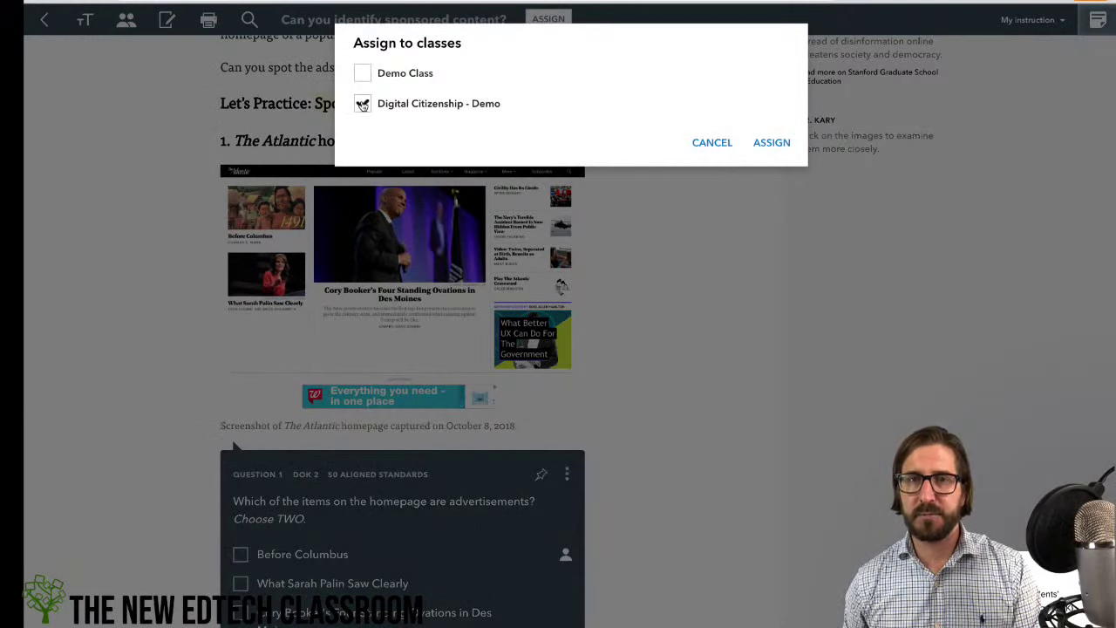
pyautogui.click(773, 142)
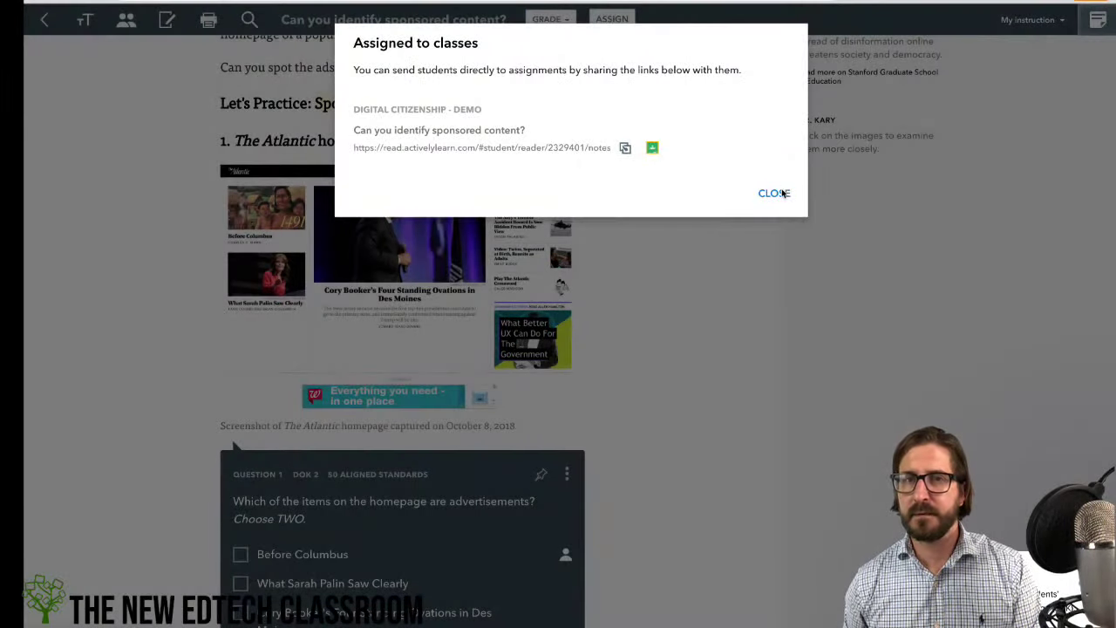
pyautogui.click(773, 193)
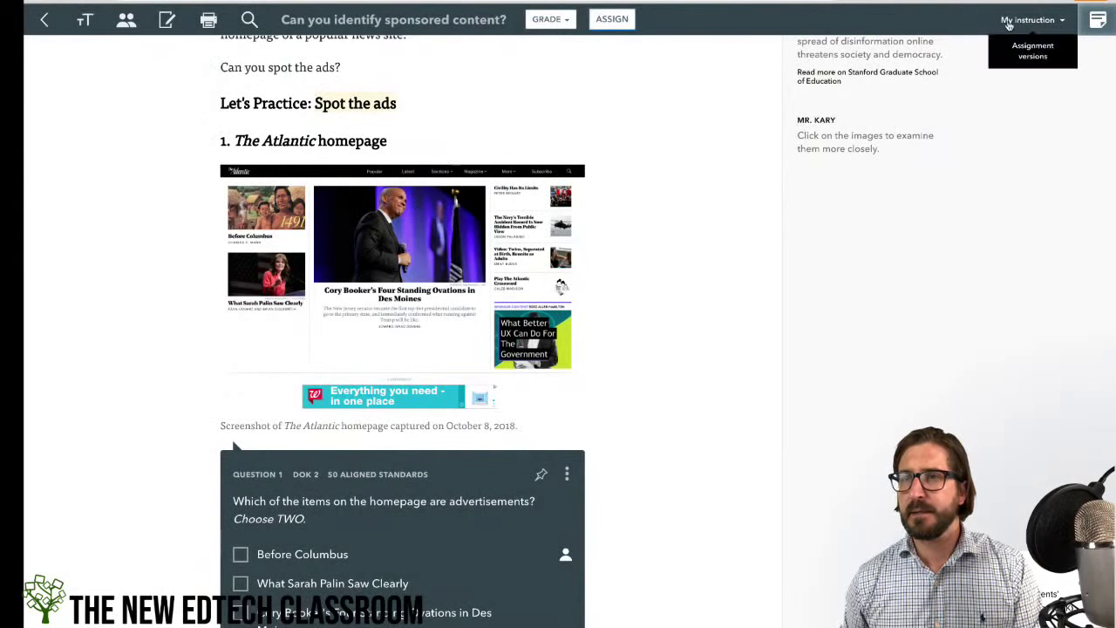
pyautogui.press('super+Left')
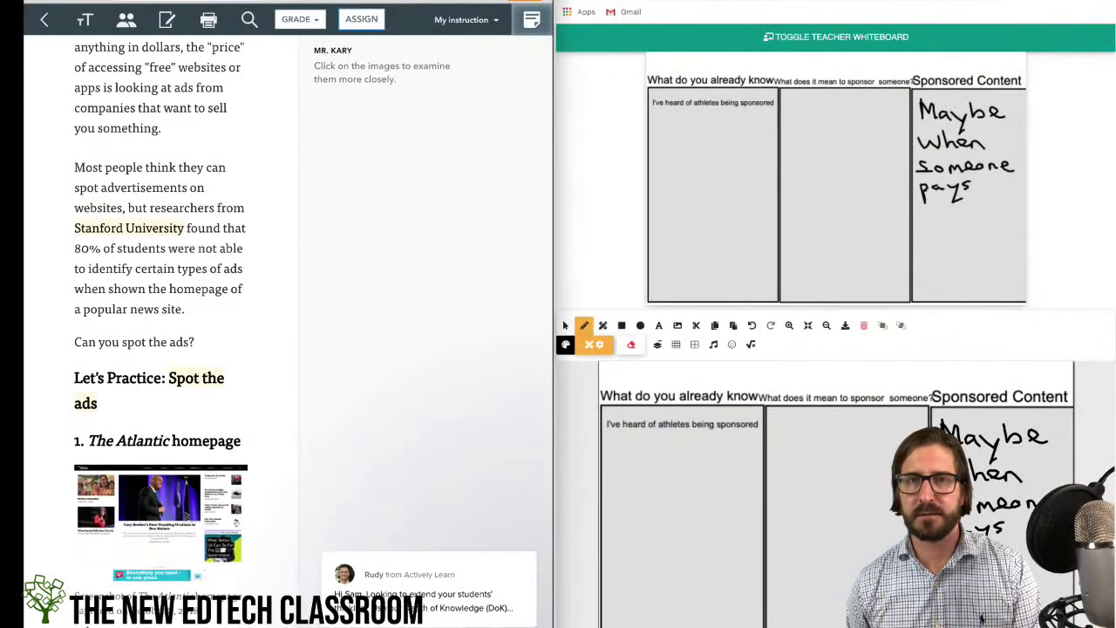
# - Return the teacher to the workspace searching 'sponsored con', then sign a student in with Google at activelylearn.com
pyautogui.click(44, 21)
pyautogui.write('sponsored con')
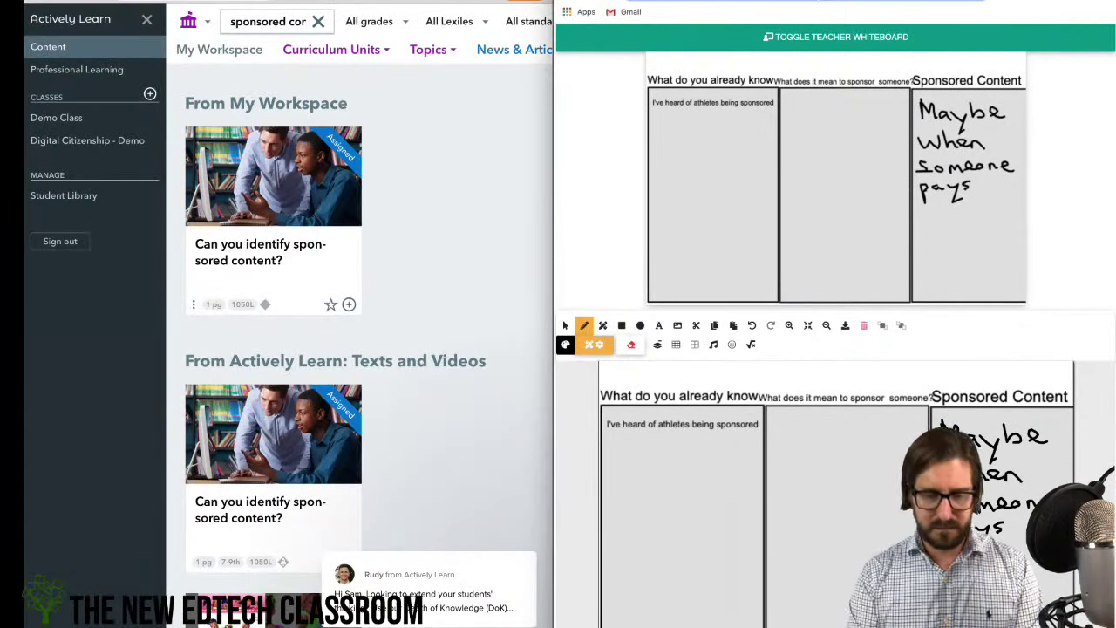
pyautogui.hotkey('ctrl', 'l')
pyautogui.write('acti')
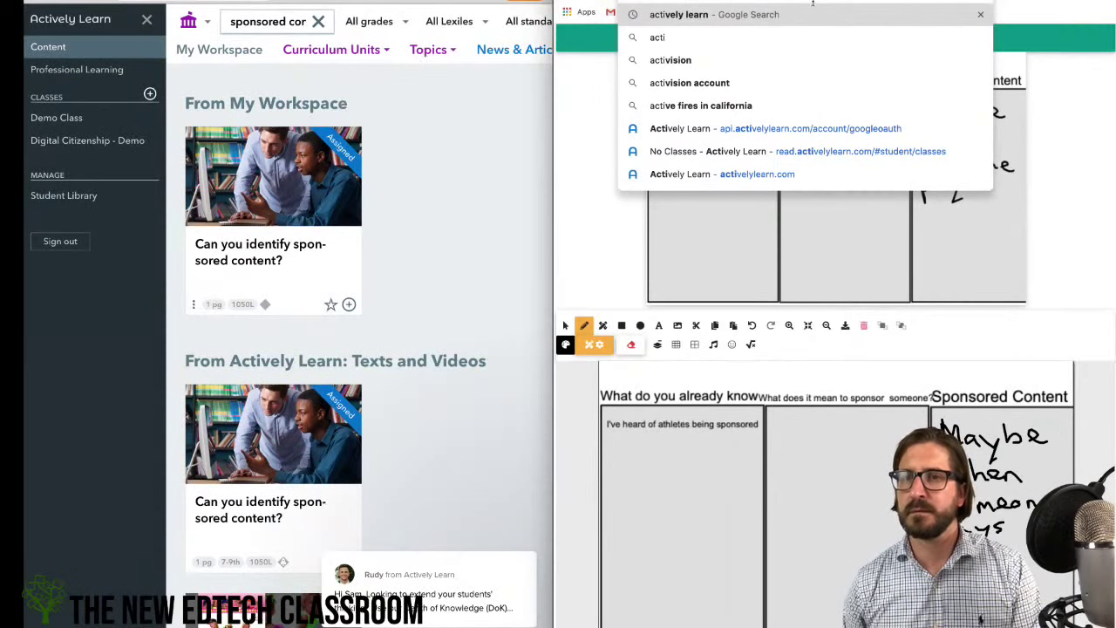
pyautogui.click(759, 166)
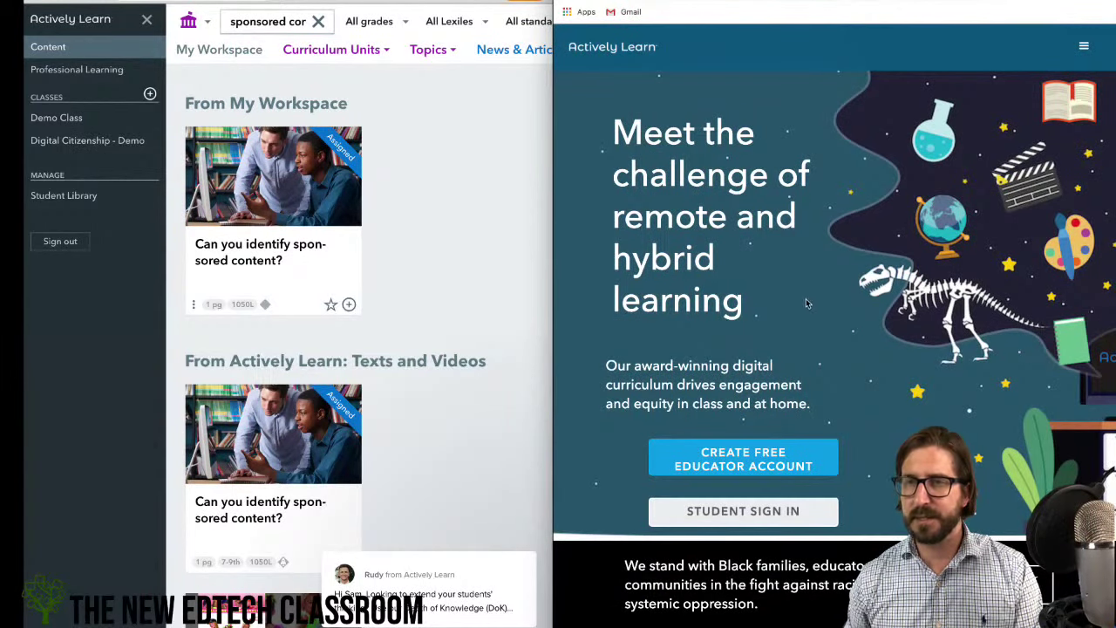
pyautogui.click(735, 513)
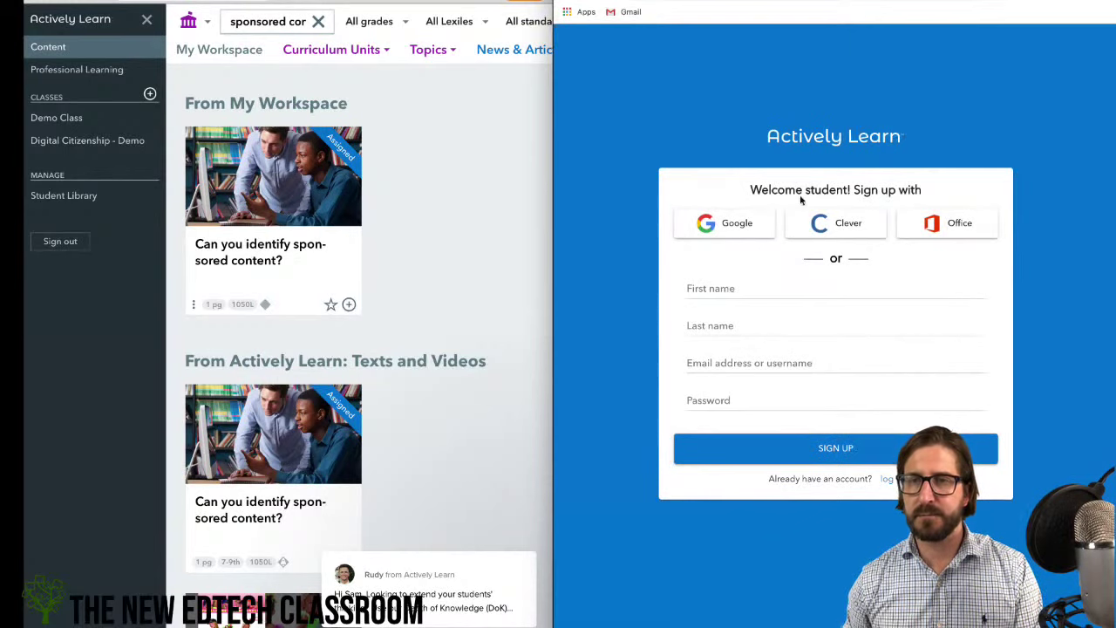
pyautogui.click(728, 225)
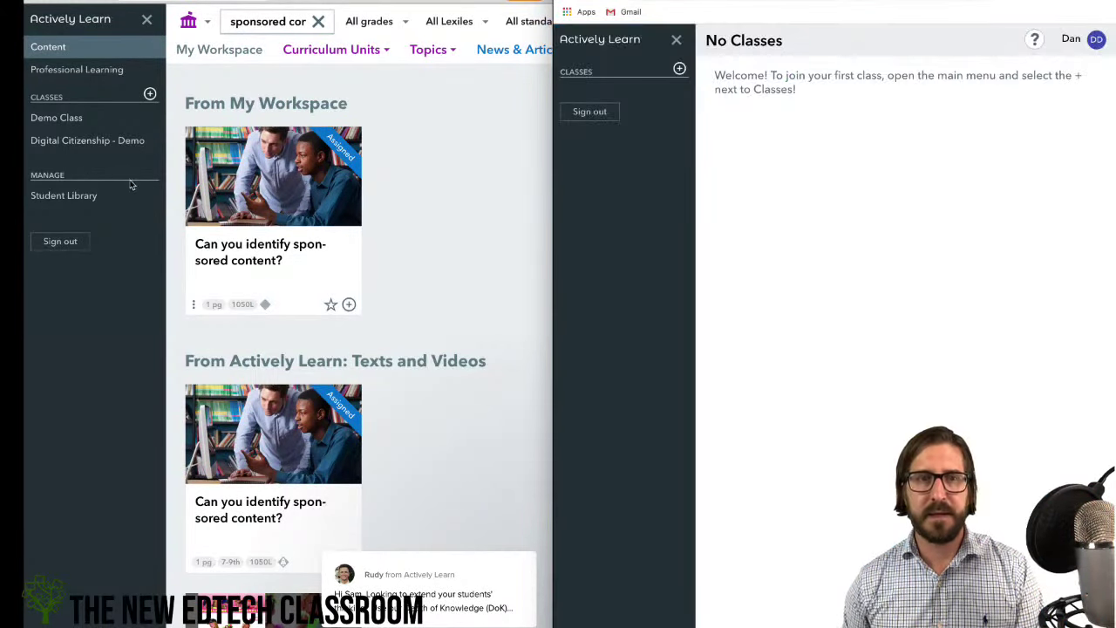
# - Open the Digital Citizenship - Demo class roster to reveal its class code
pyautogui.click(91, 143)
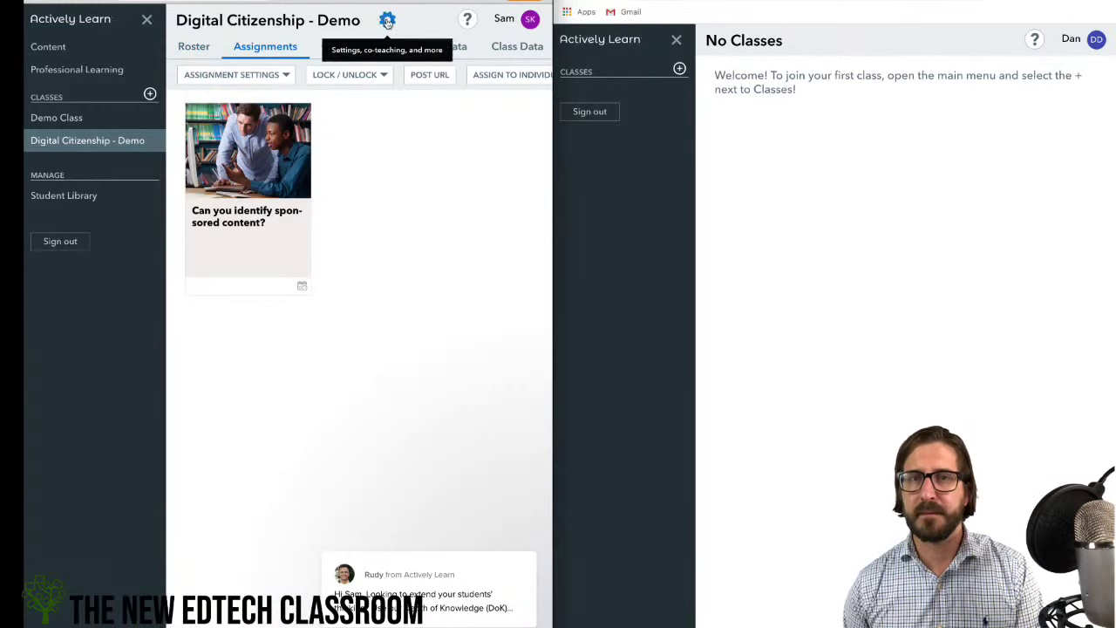
pyautogui.click(384, 21)
pyautogui.click(426, 141)
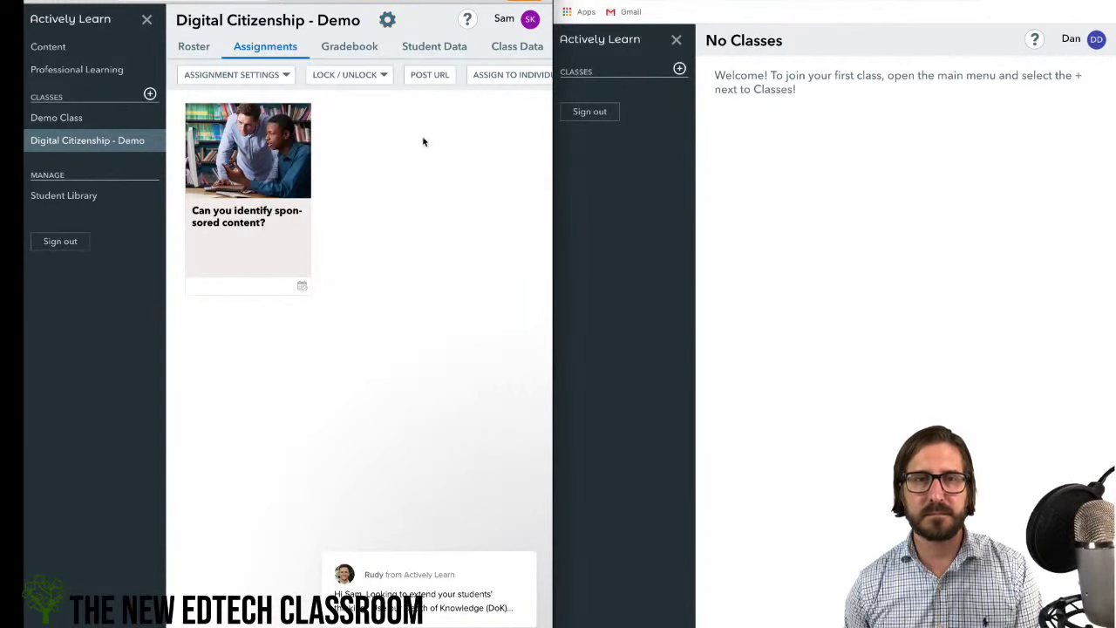
pyautogui.click(191, 47)
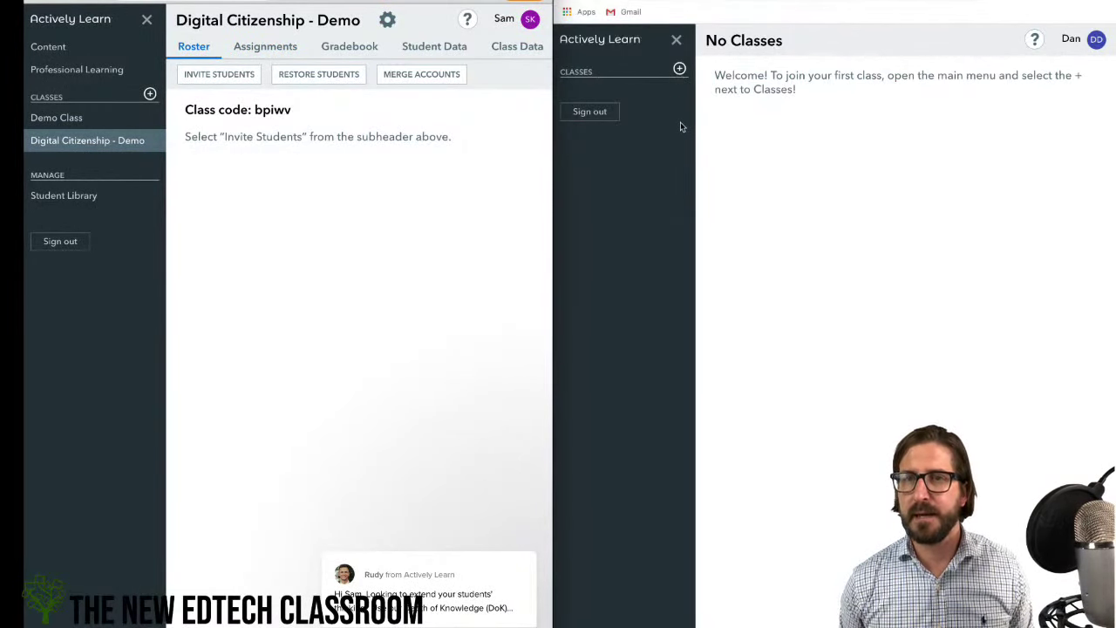
# - As the student, join the class by entering its class code
pyautogui.click(678, 71)
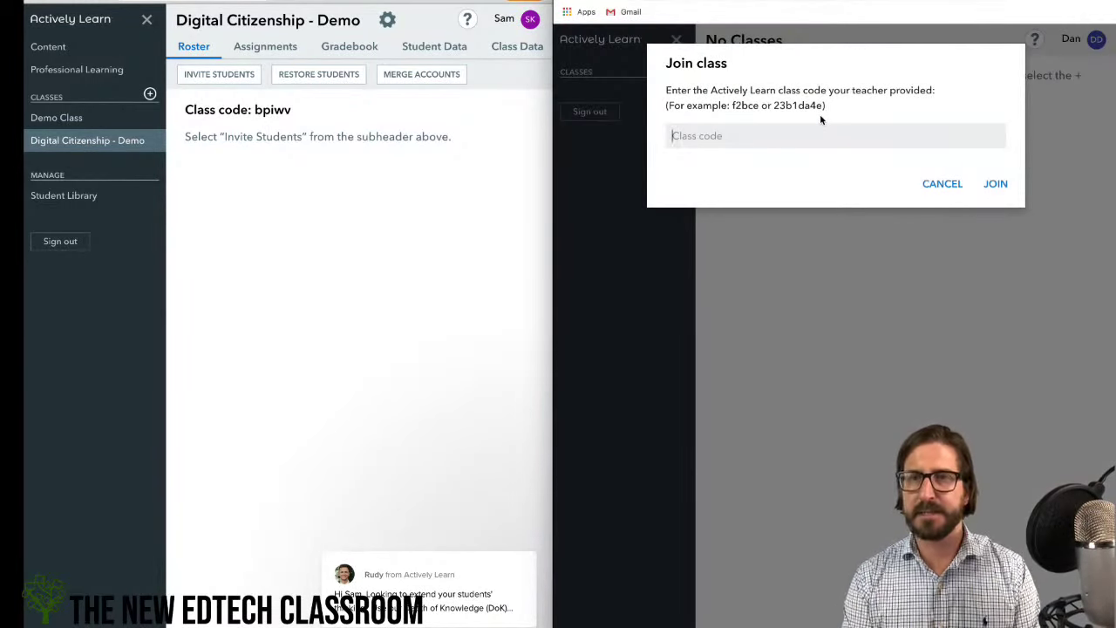
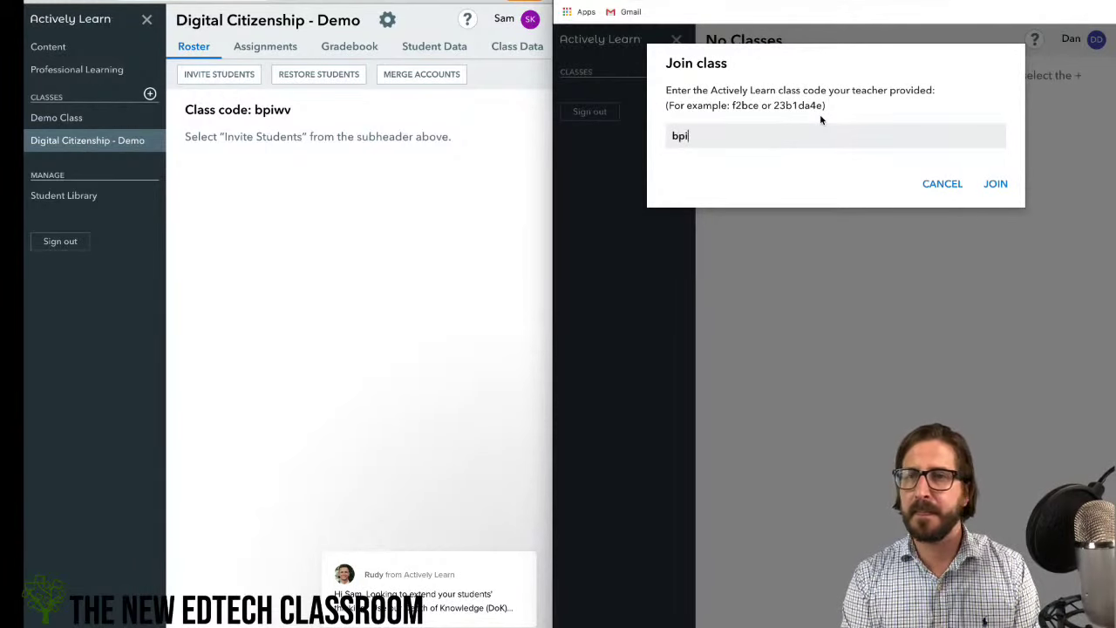
pyautogui.click(996, 185)
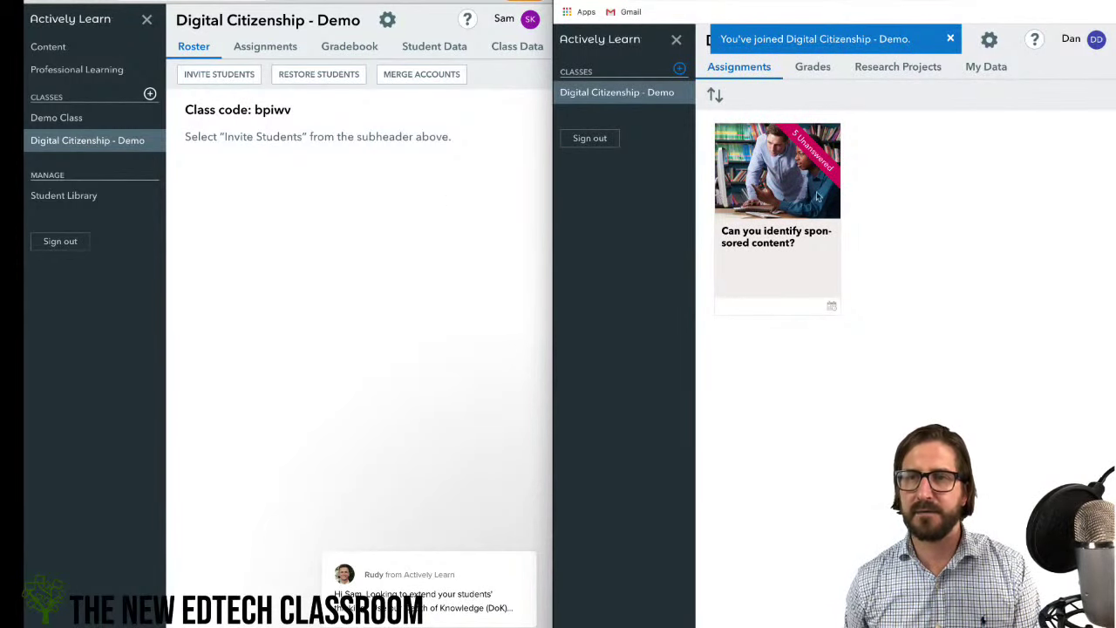
# - Show the teacher's class assignments and open the sponsored-content assignment as the student
pyautogui.click(273, 50)
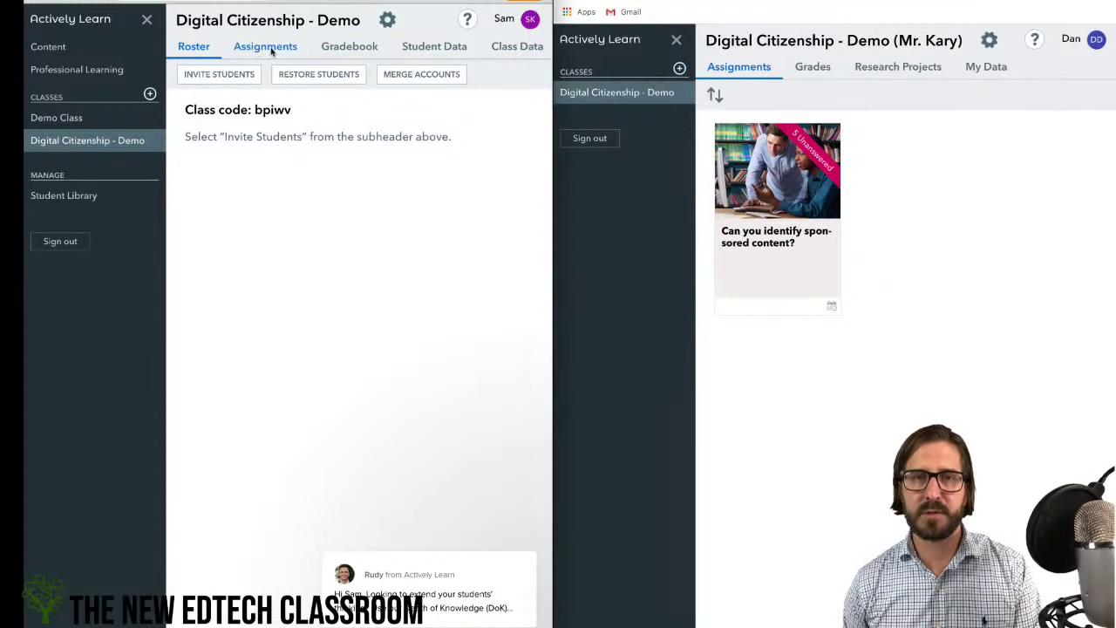
pyautogui.click(272, 51)
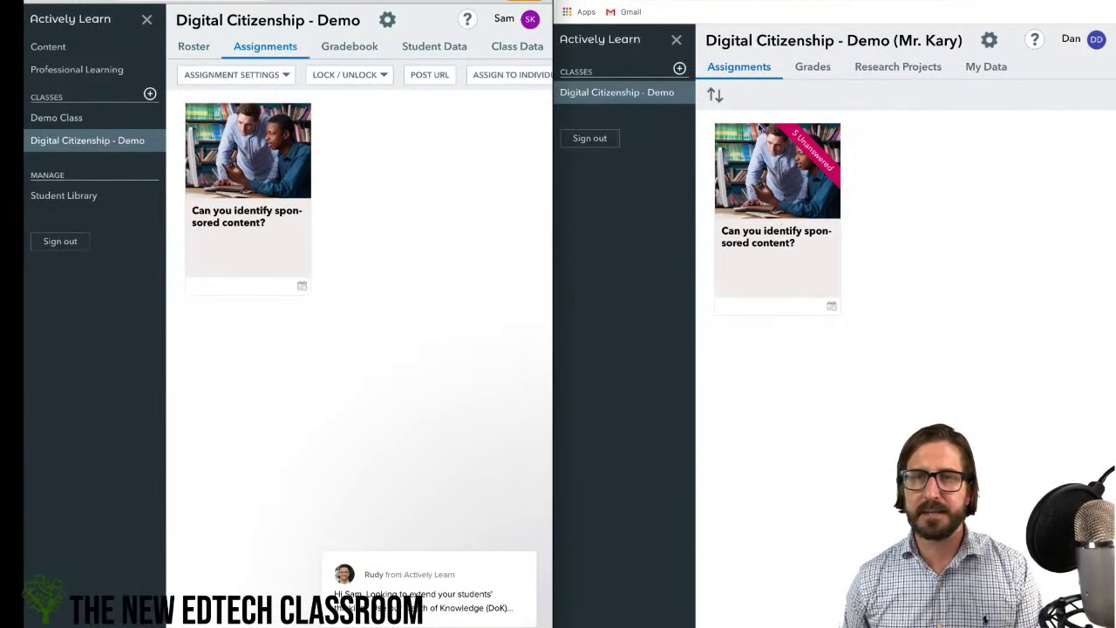
pyautogui.click(774, 248)
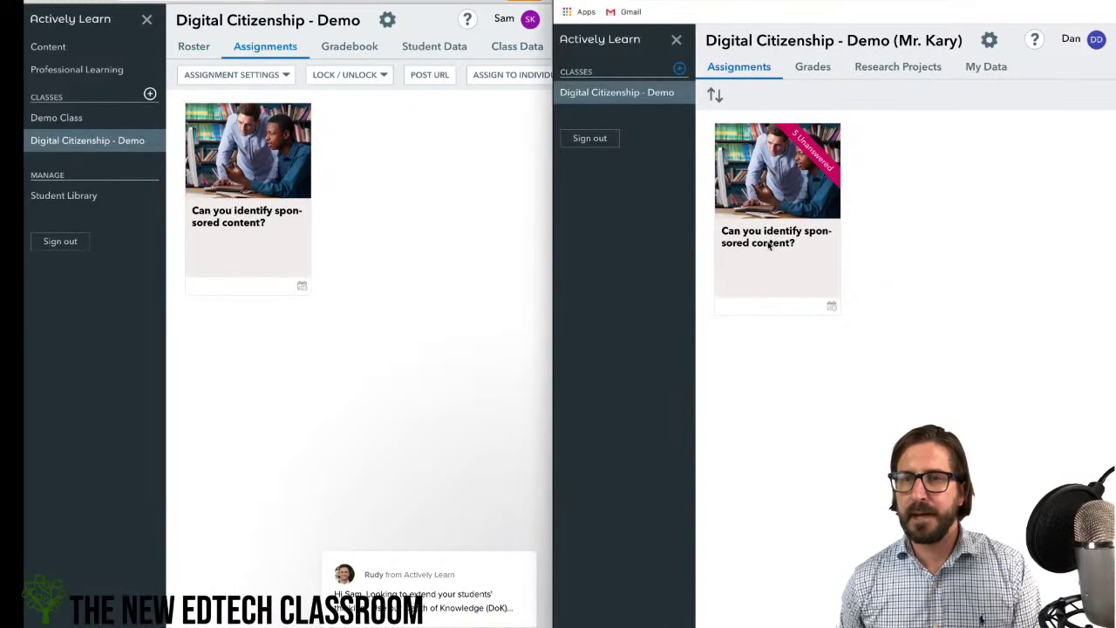
pyautogui.click(769, 246)
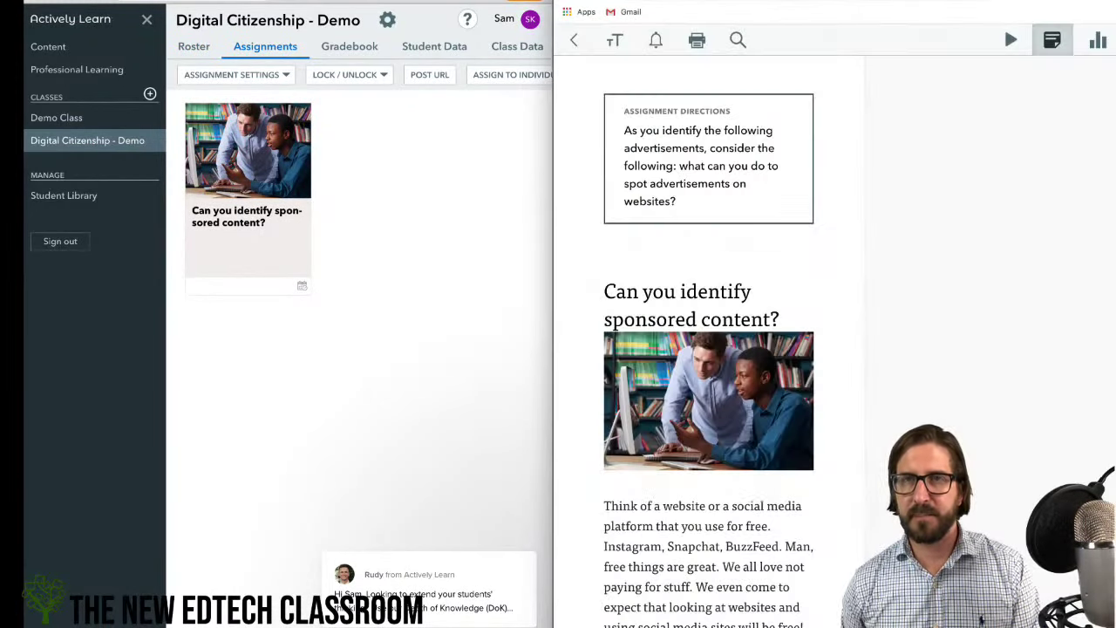
# - Maximize the student's lesson and scroll through its opening paragraphs, briefly selecting the word 'come'
pyautogui.hotkey('ctrl', 'alt', 'Return')
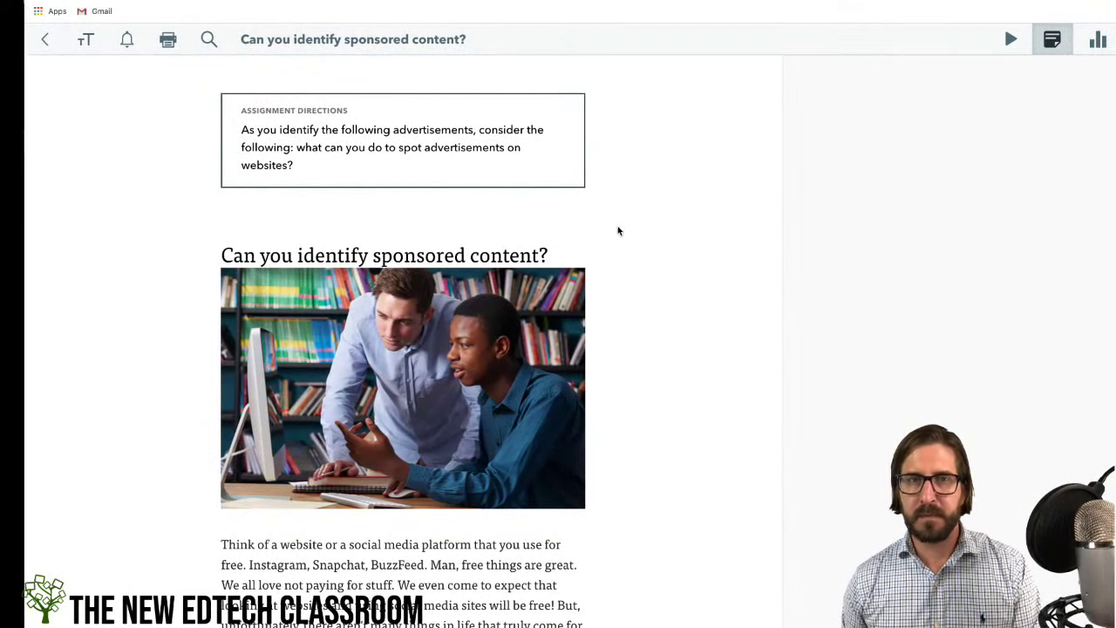
pyautogui.scroll(-5, 617, 231)
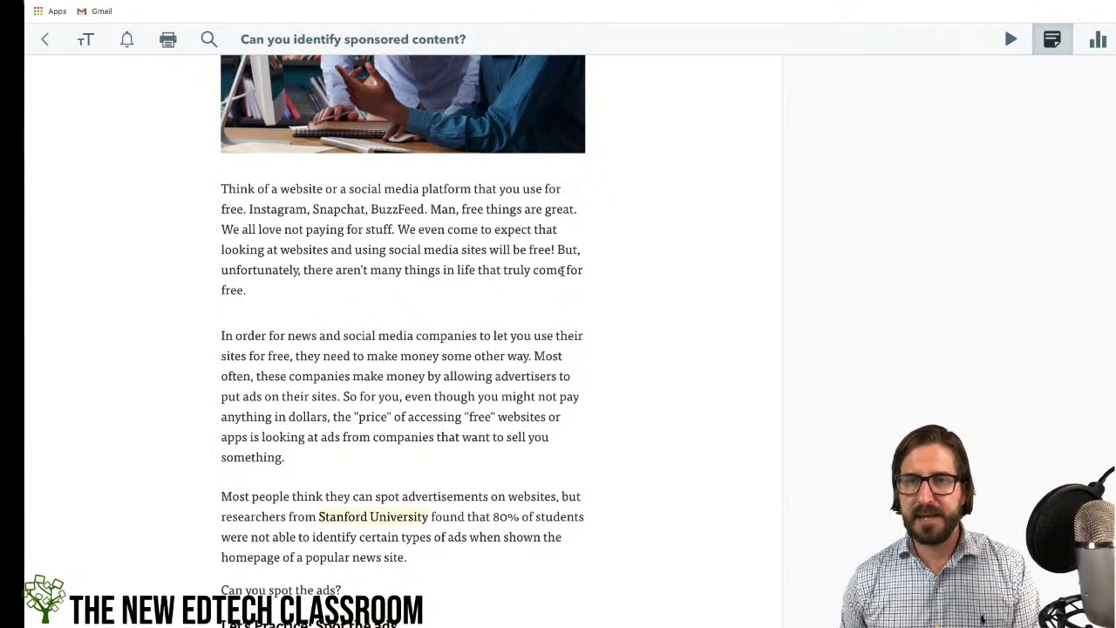
pyautogui.doubleClick(554, 271)
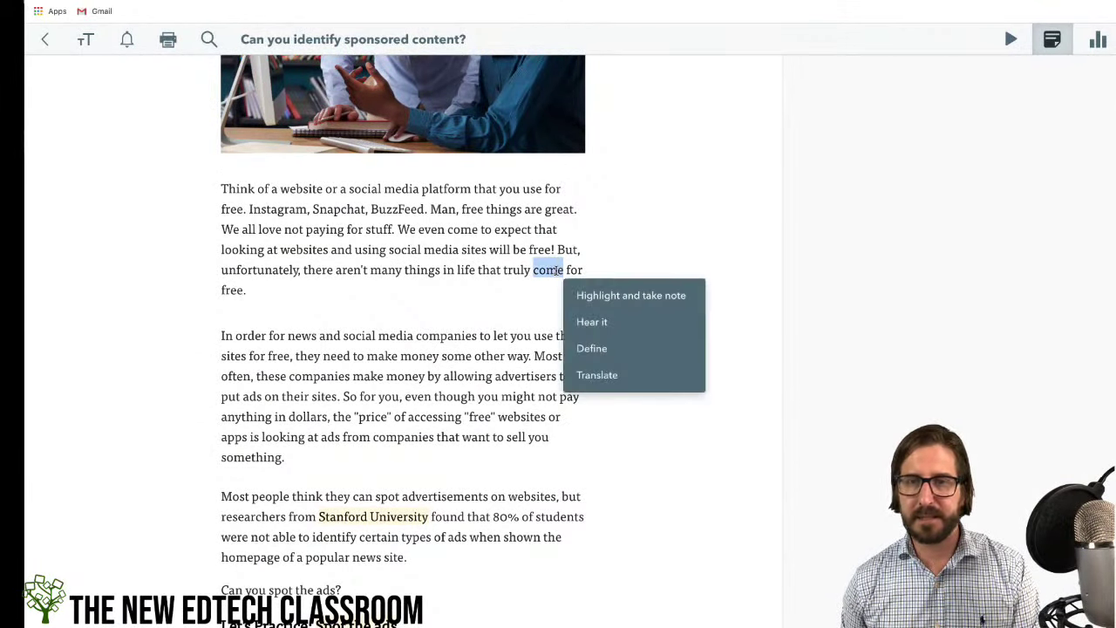
pyautogui.click(568, 251)
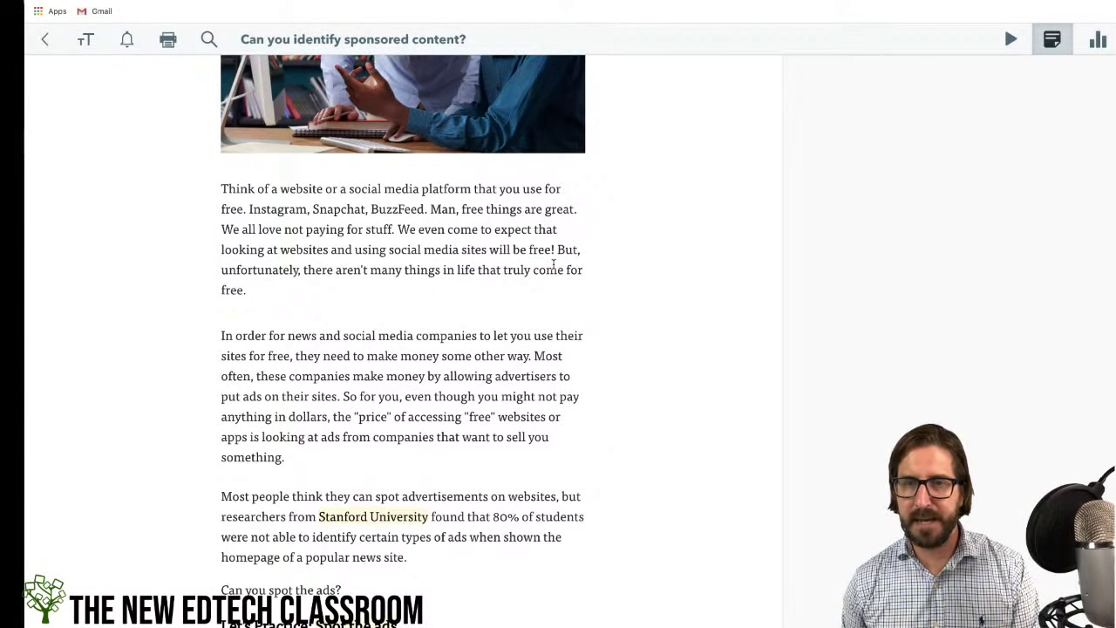
pyautogui.scroll(-2, 553, 264)
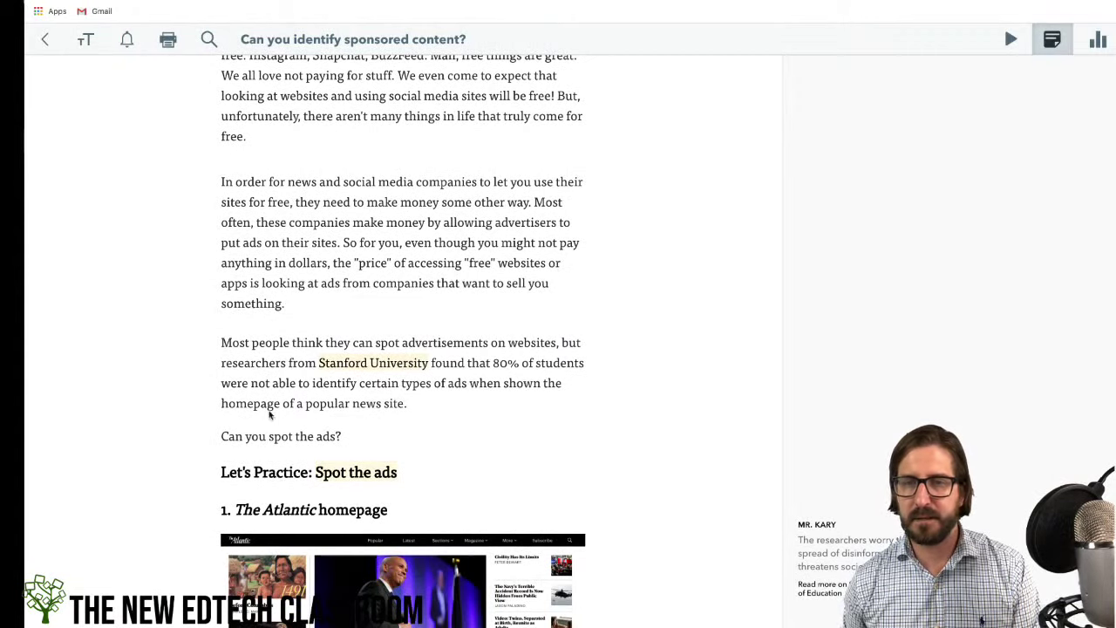
# - Look up the definition of 'advertisements' in the lesson text
pyautogui.moveTo(489, 342); pyautogui.dragTo(404, 342)
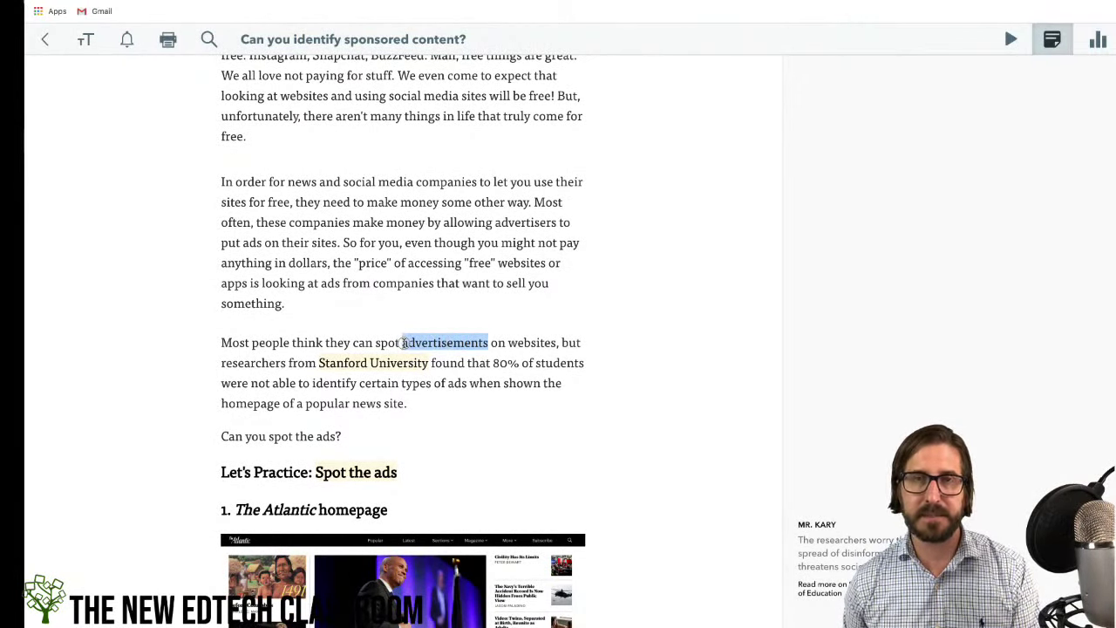
pyautogui.moveTo(403, 343); pyautogui.dragTo(404, 343)
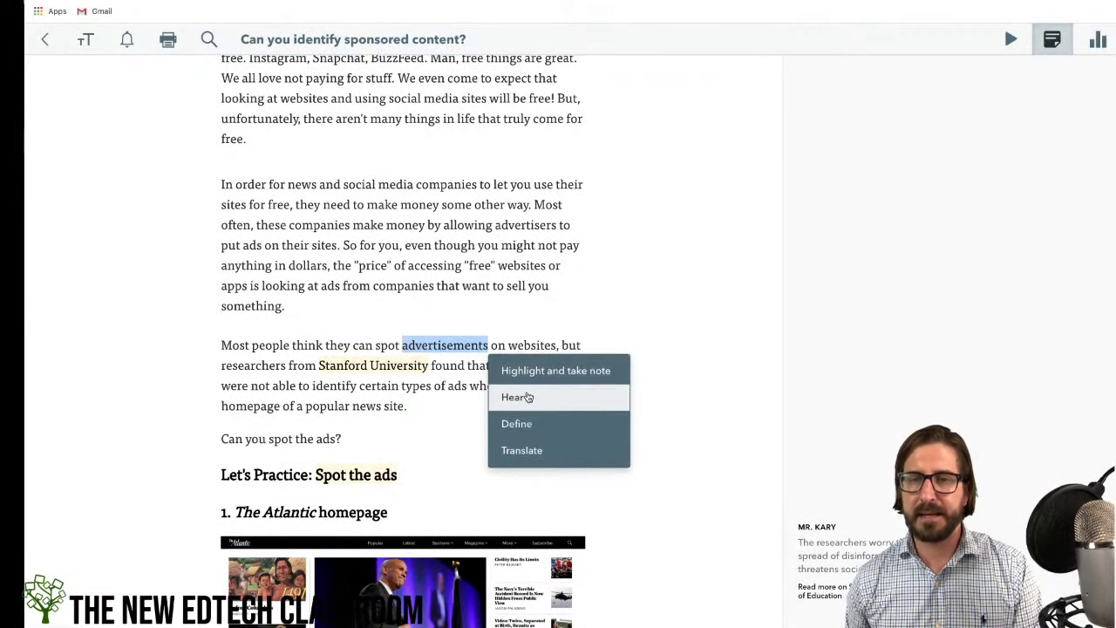
pyautogui.click(518, 424)
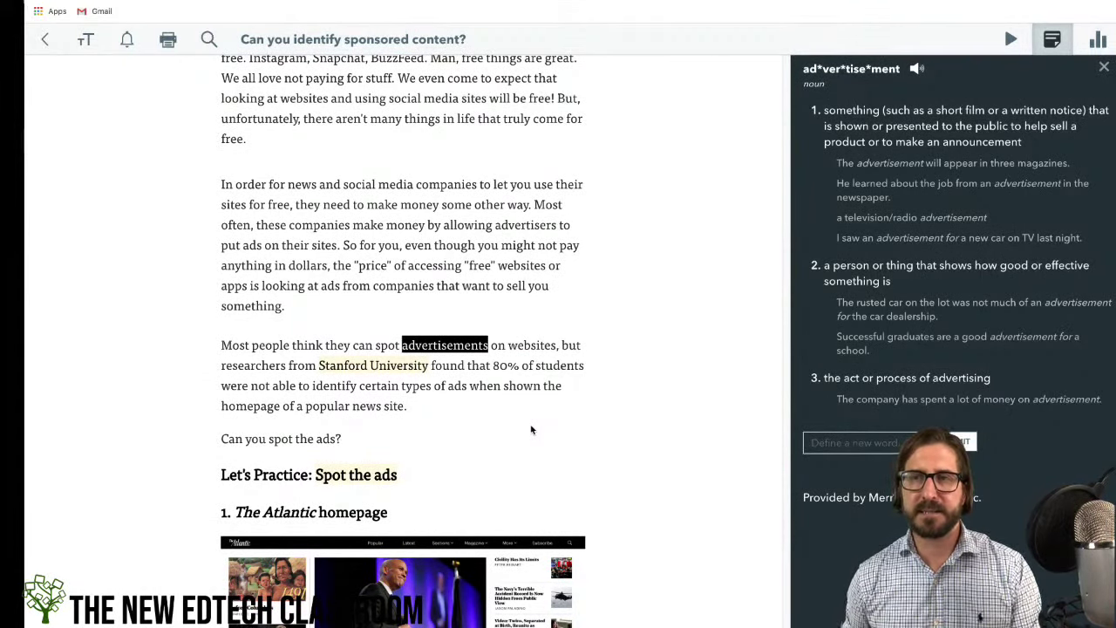
# - Hear 'advertisement' pronounced, close the definition, and reselect the word for its options
pyautogui.click(917, 70)
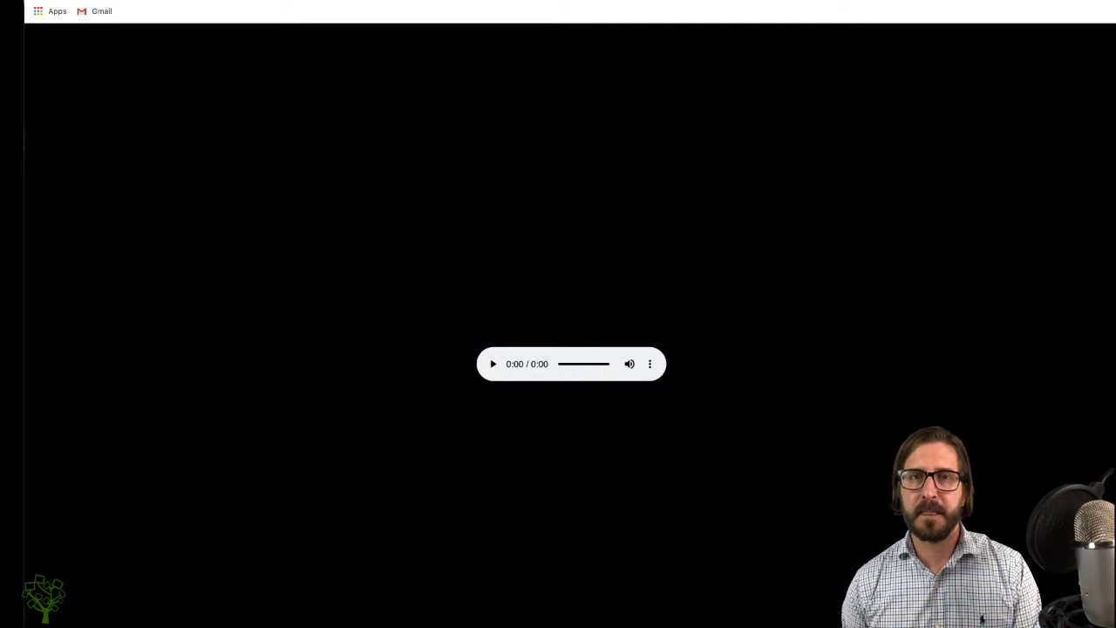
pyautogui.hotkey('ctrl', 'w')
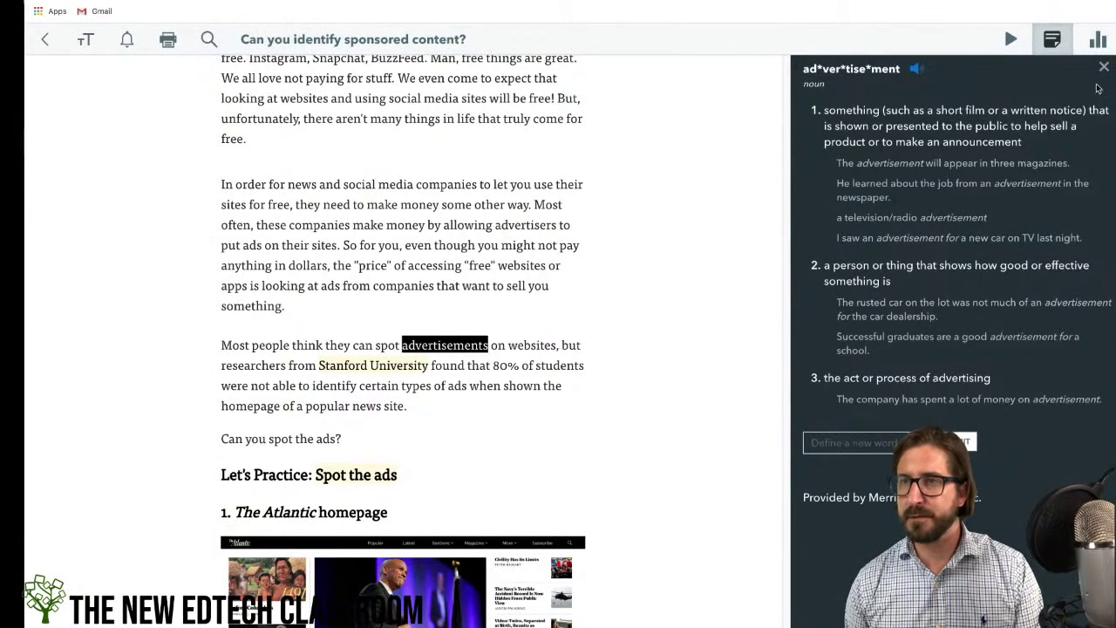
pyautogui.click(1103, 68)
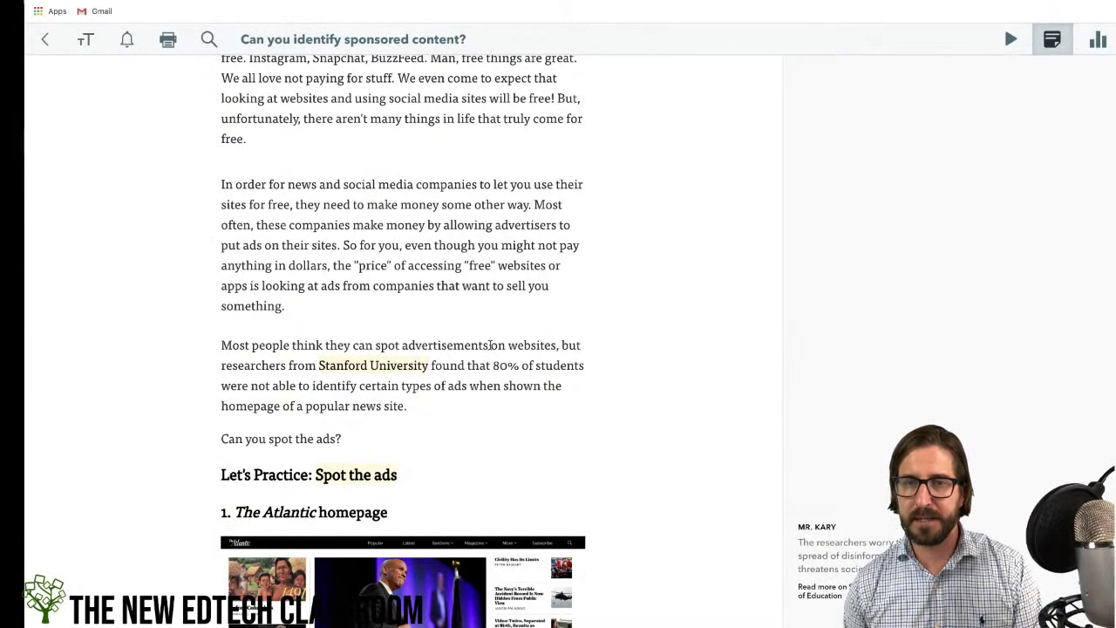
pyautogui.moveTo(490, 346); pyautogui.dragTo(400, 346)
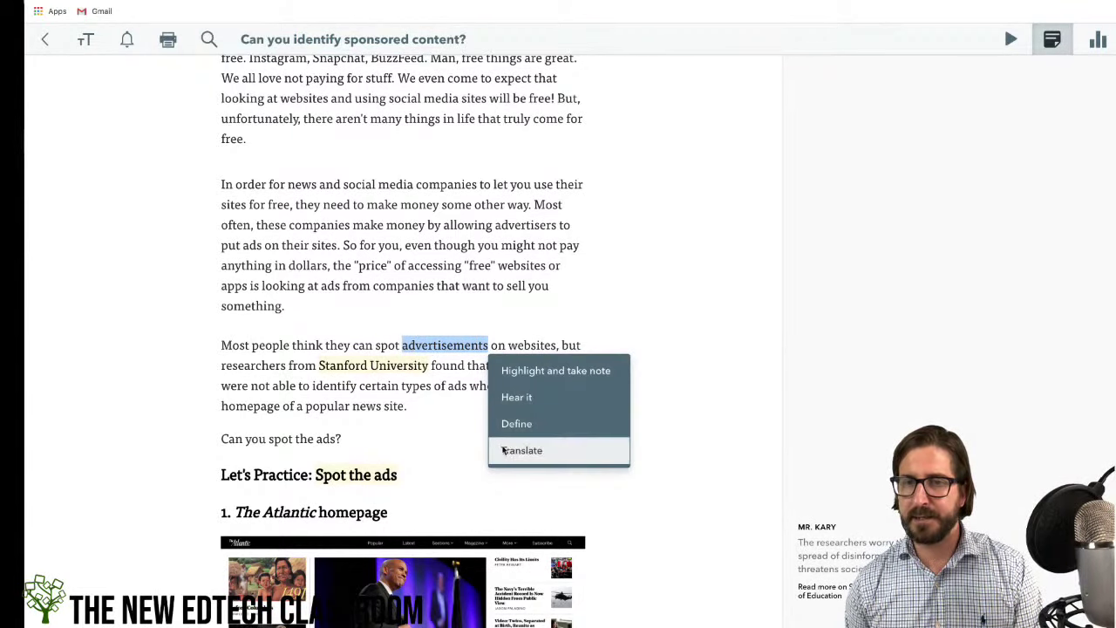
# - Translate 'advertisements' into French ('annonces'), then close the Translate panel
pyautogui.click(521, 450)
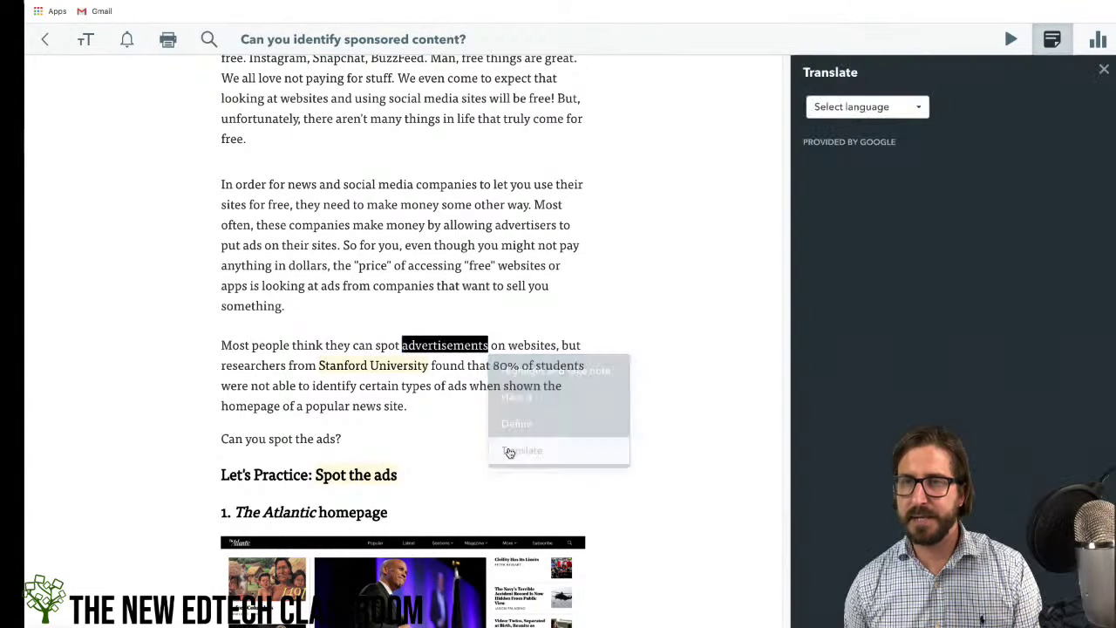
pyautogui.click(930, 107)
pyautogui.click(874, 214)
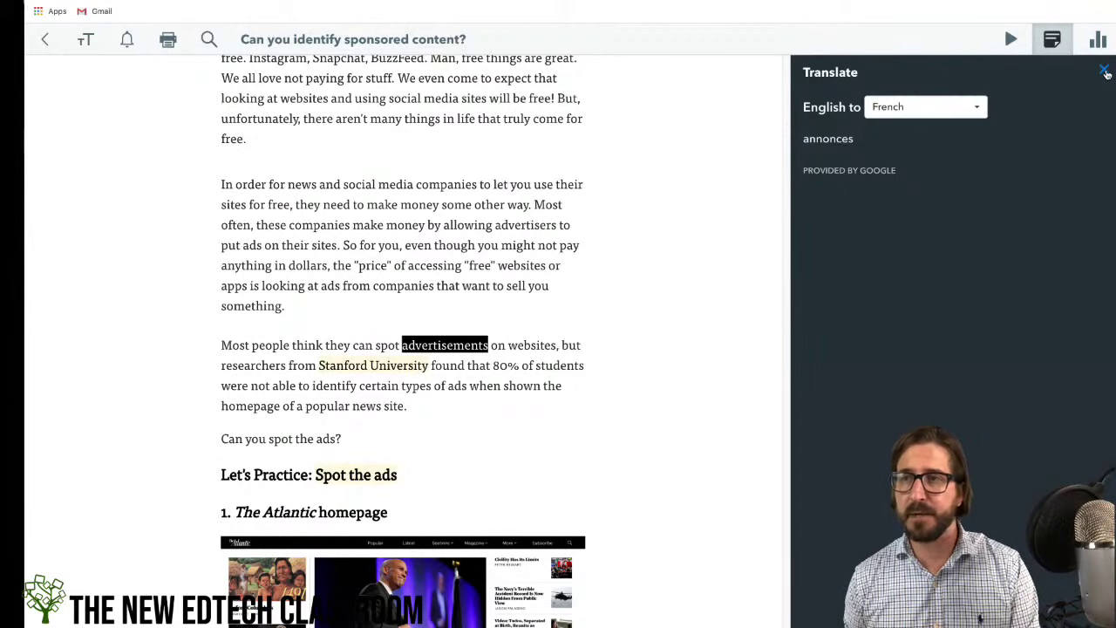
pyautogui.click(1106, 73)
# - Answer Question 1 with 'What Sarah Palin Saw Clearly' and the Twins video, submit, and review the Incorrect result
pyautogui.scroll(-1, 649, 323)
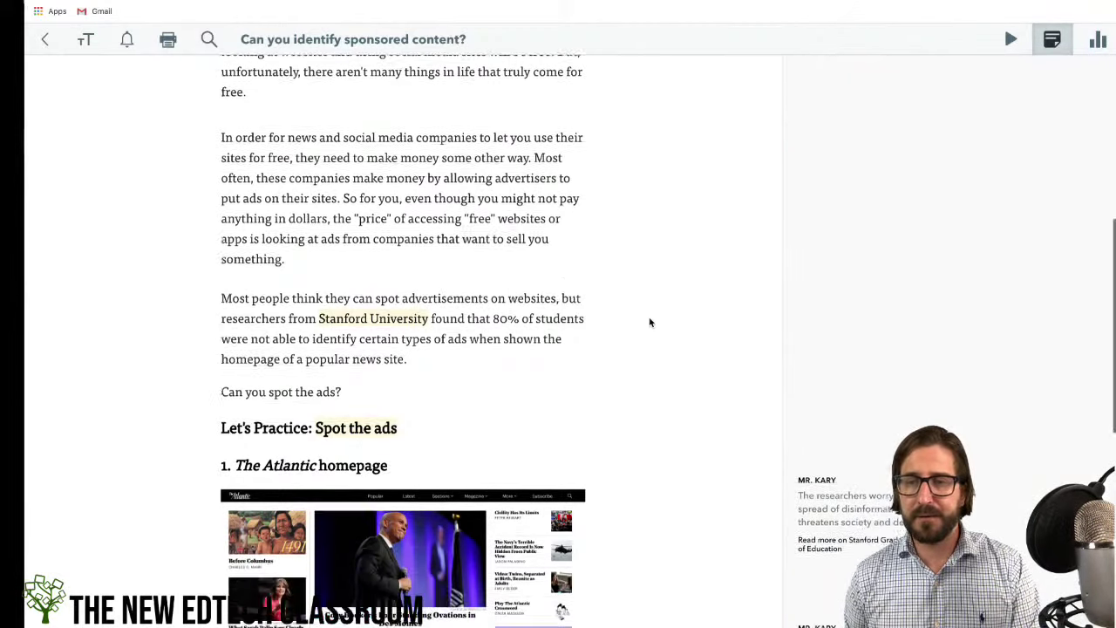
pyautogui.scroll(-4, 650, 323)
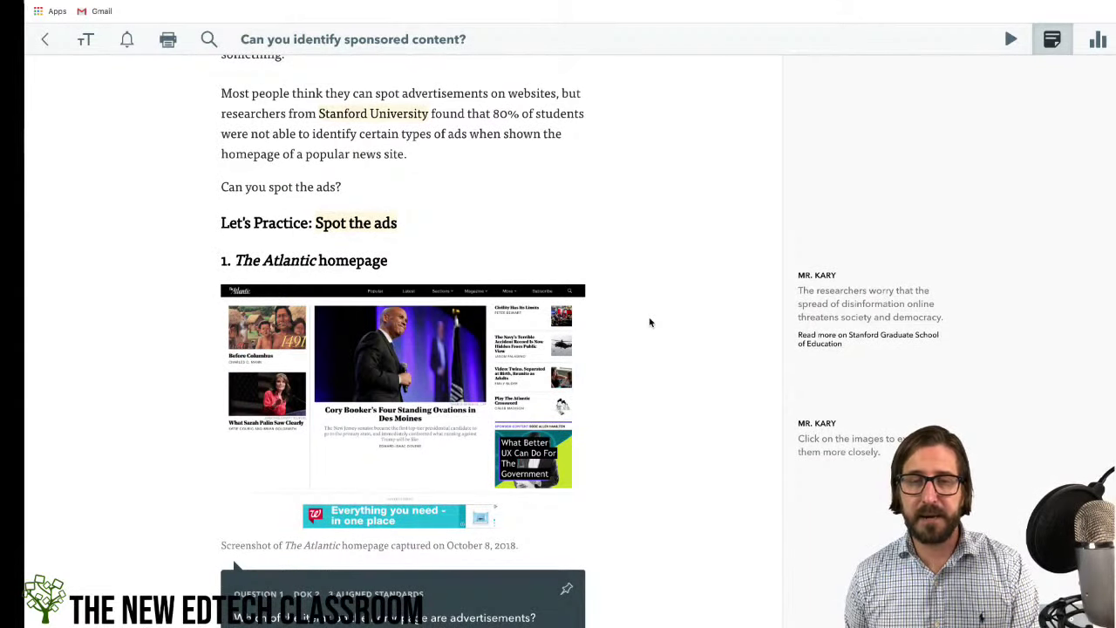
pyautogui.scroll(-8, 649, 322)
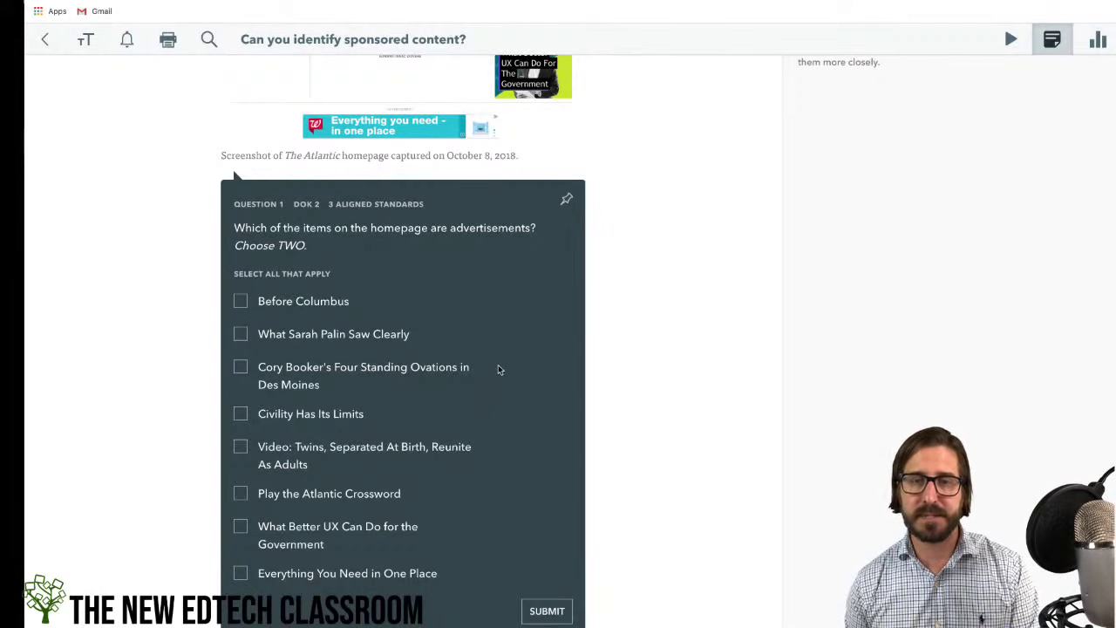
pyautogui.click(240, 334)
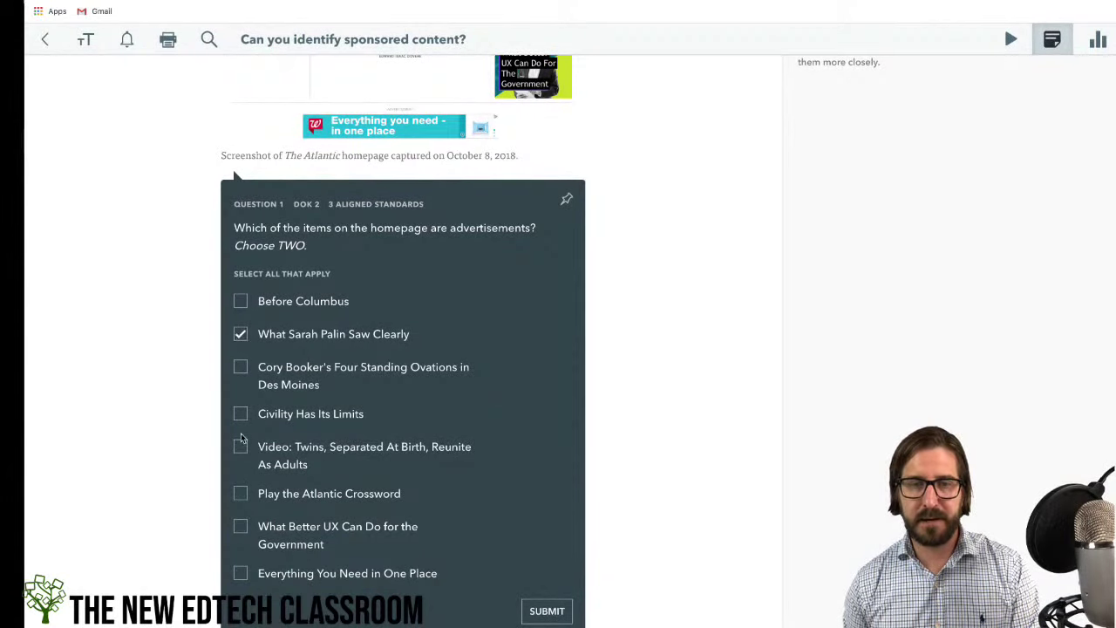
pyautogui.click(240, 450)
pyautogui.click(547, 610)
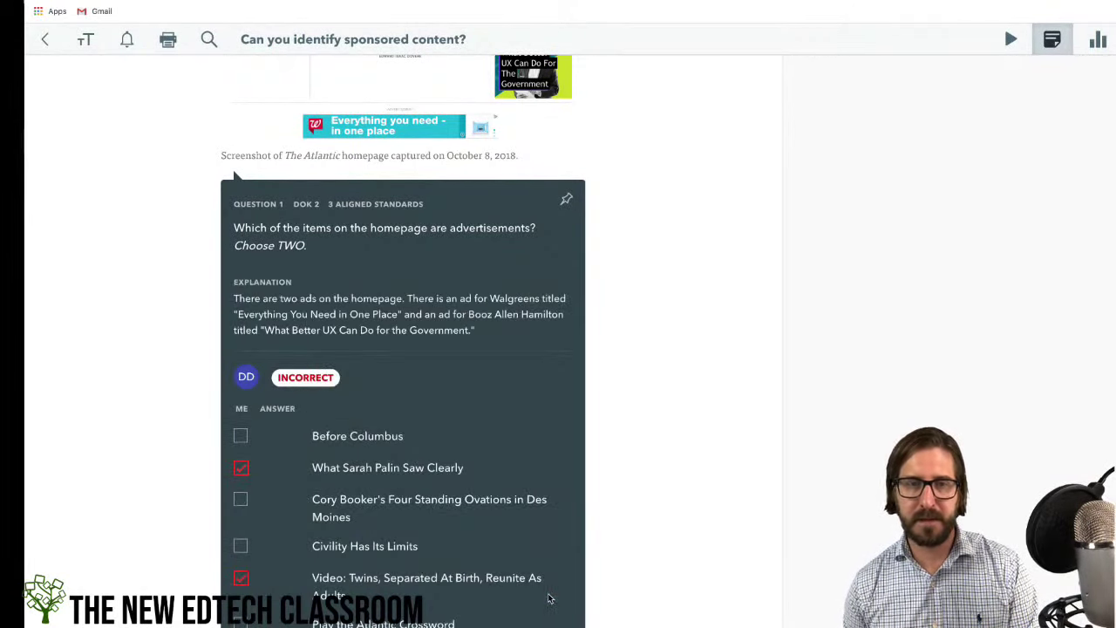
pyautogui.scroll(-1, 313, 384)
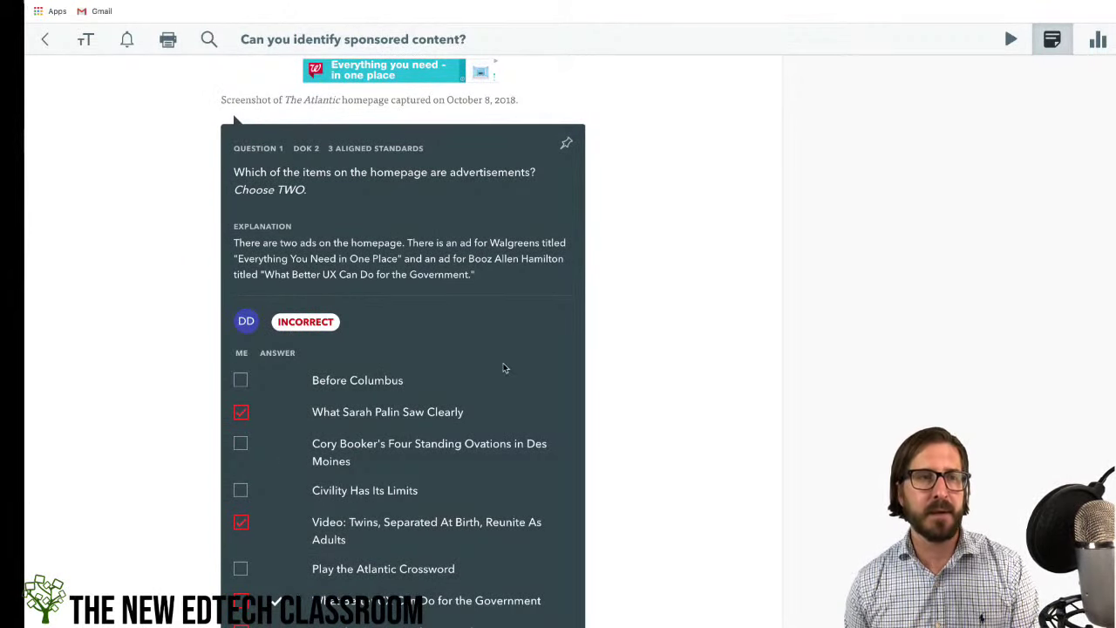
pyautogui.scroll(-1, 504, 367)
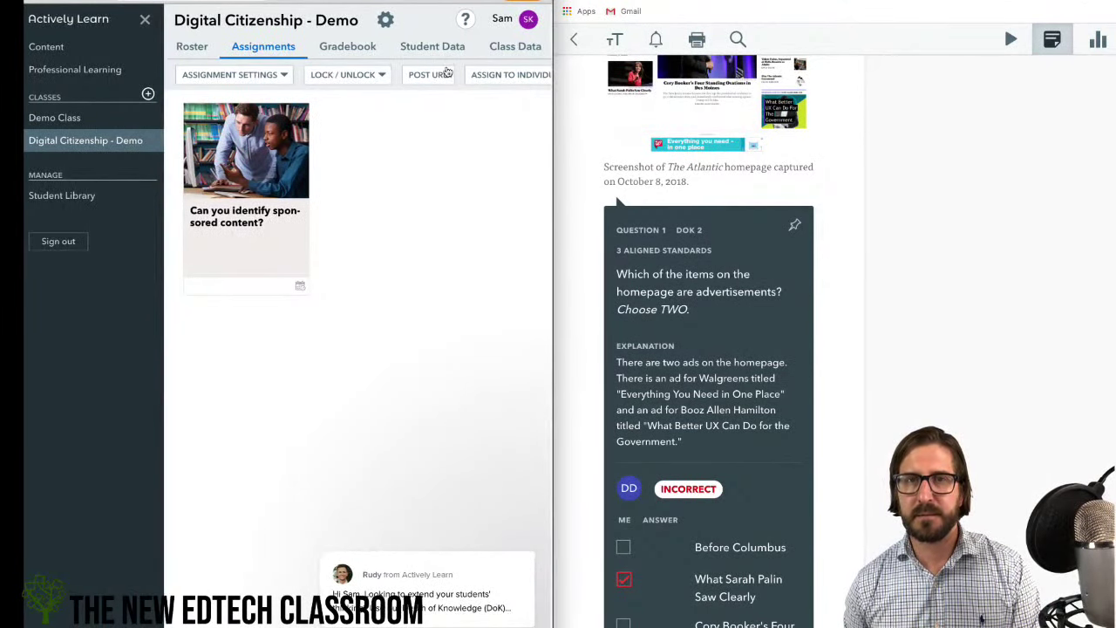
# - Review the demo student's grade and pace gauges and Standards grid, then show the empty Class Data page
pyautogui.click(514, 49)
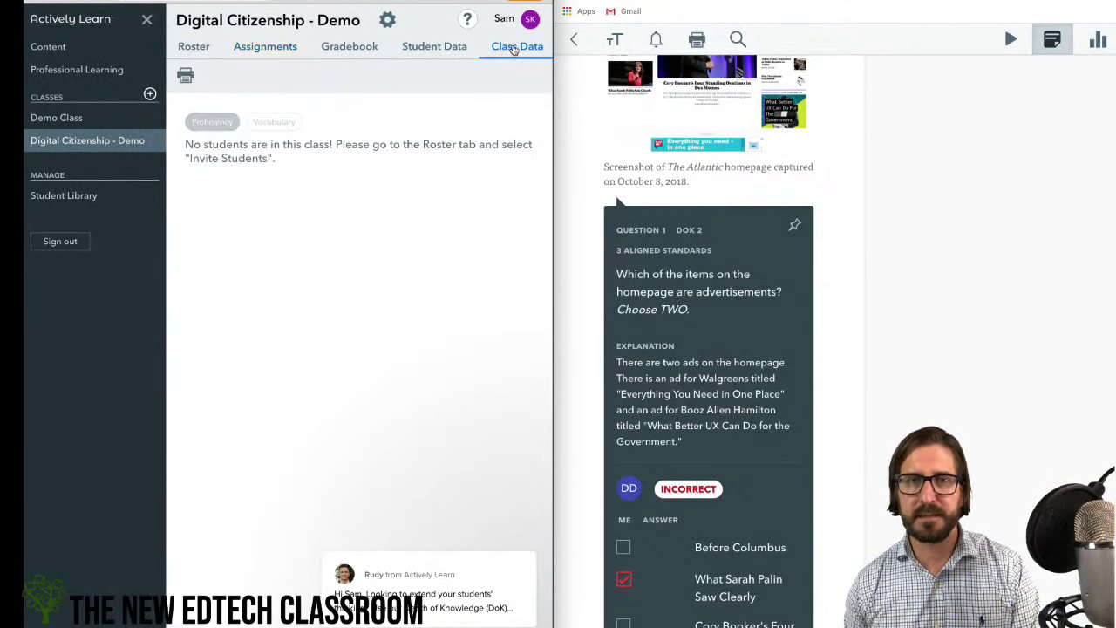
pyautogui.click(447, 46)
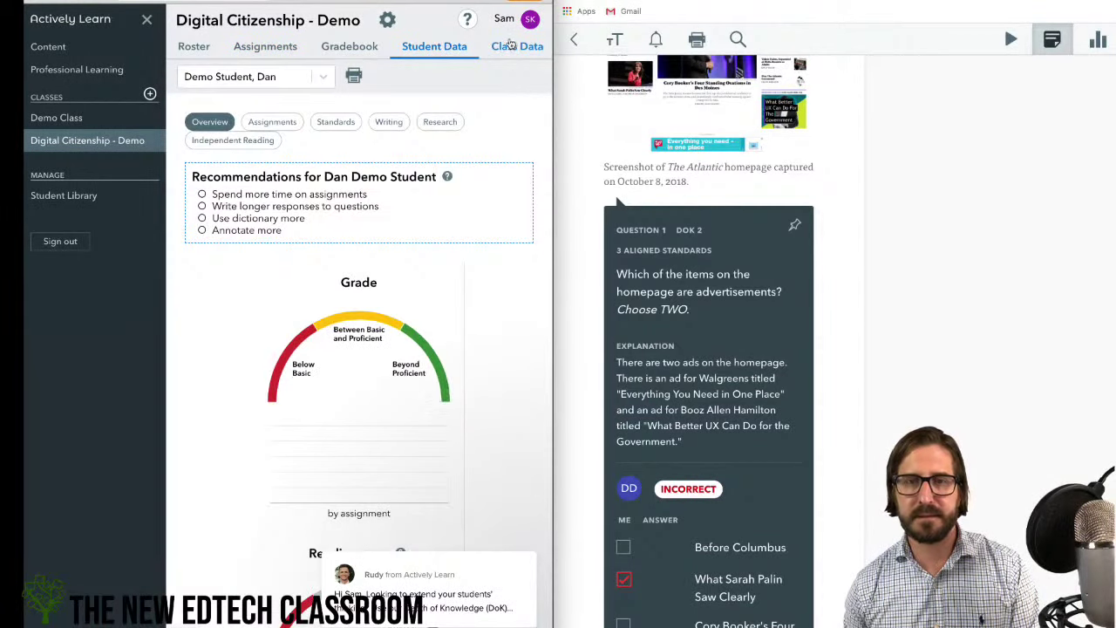
pyautogui.scroll(-3, 472, 310)
pyautogui.scroll(-6, 473, 316)
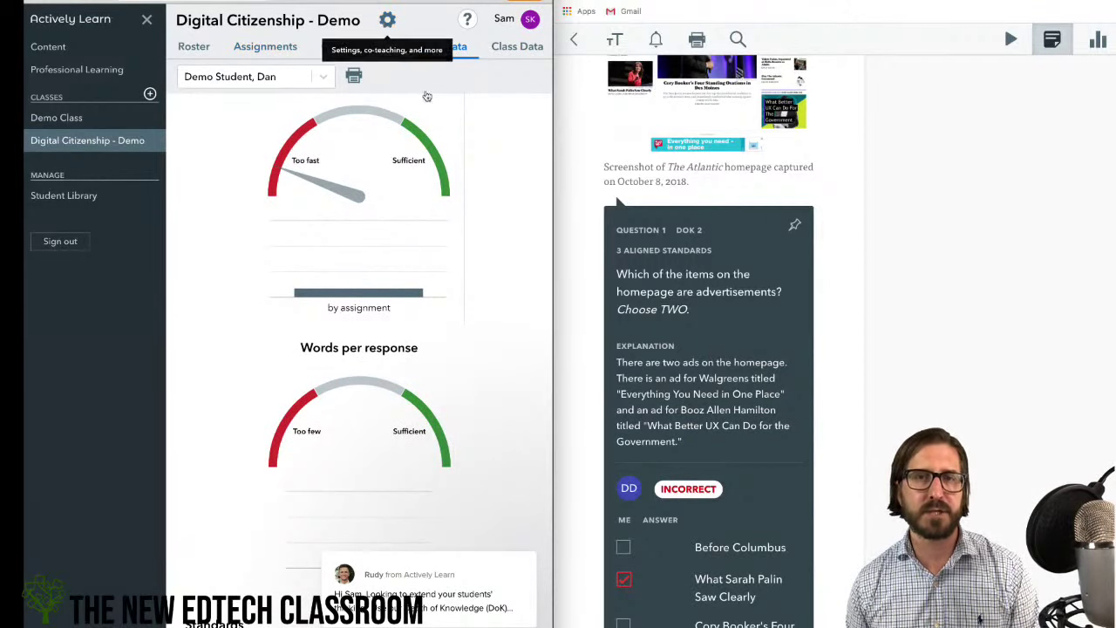
pyautogui.scroll(-2, 403, 260)
pyautogui.scroll(-7, 403, 259)
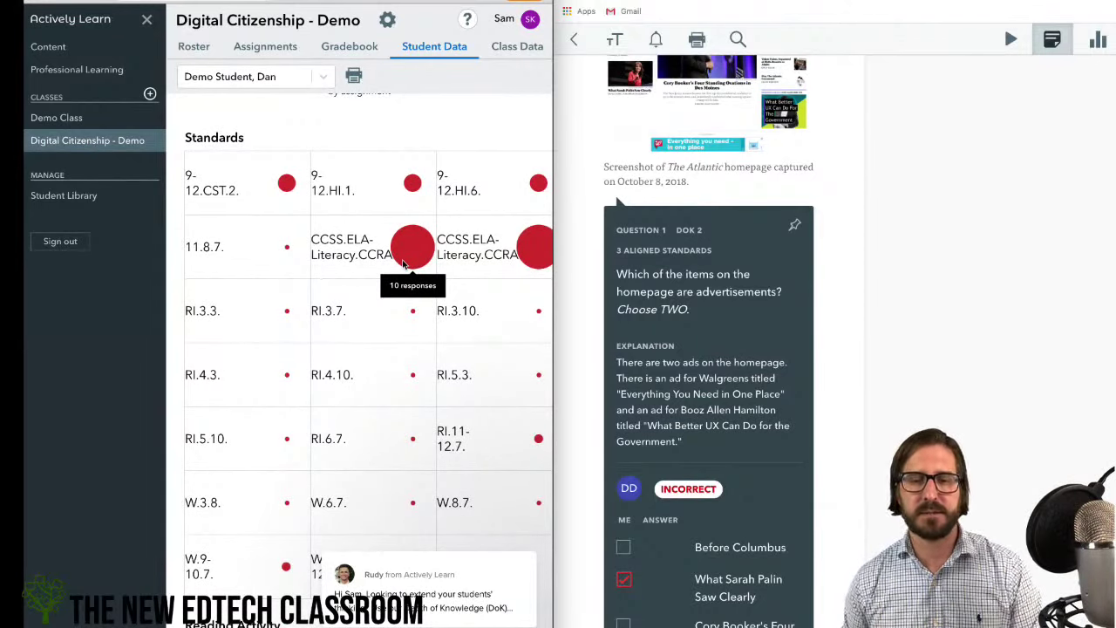
pyautogui.scroll(-2, 357, 256)
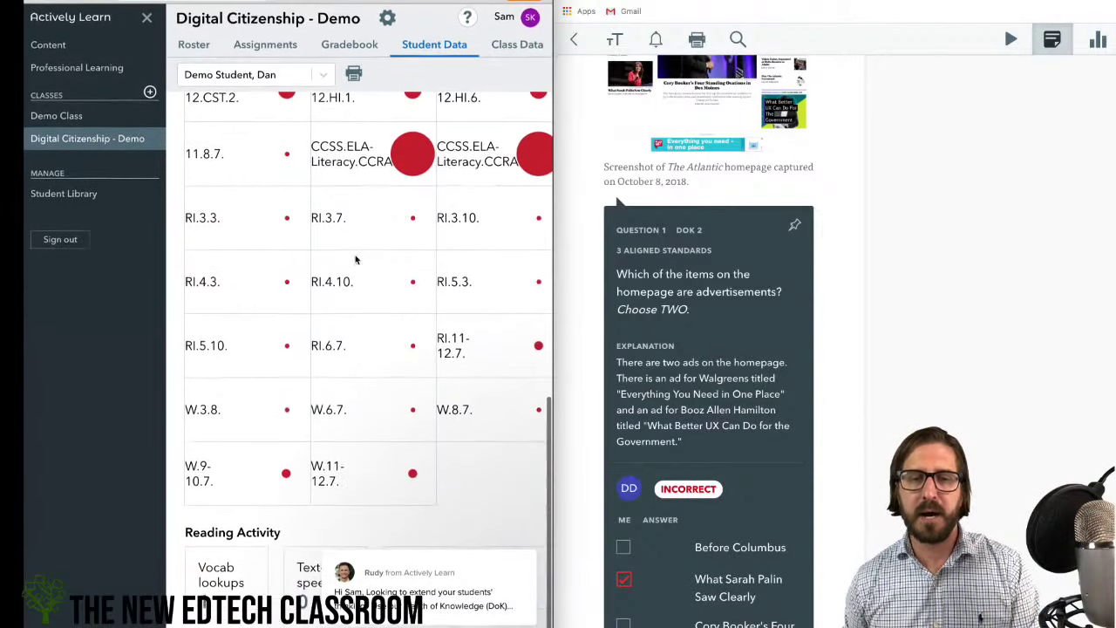
pyautogui.scroll(10, 356, 256)
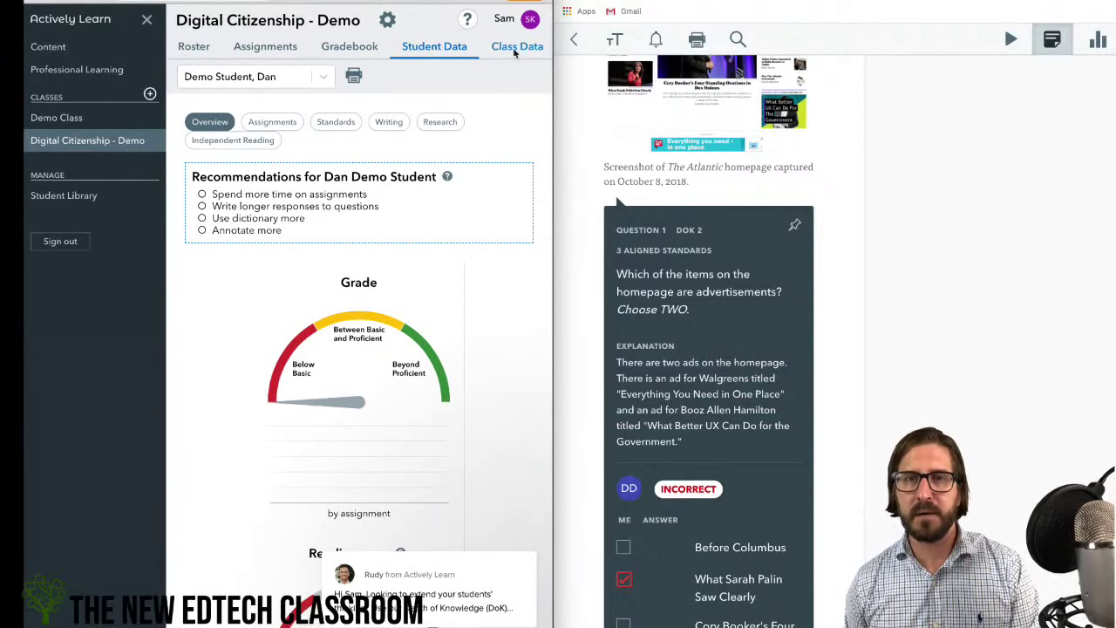
pyautogui.click(516, 54)
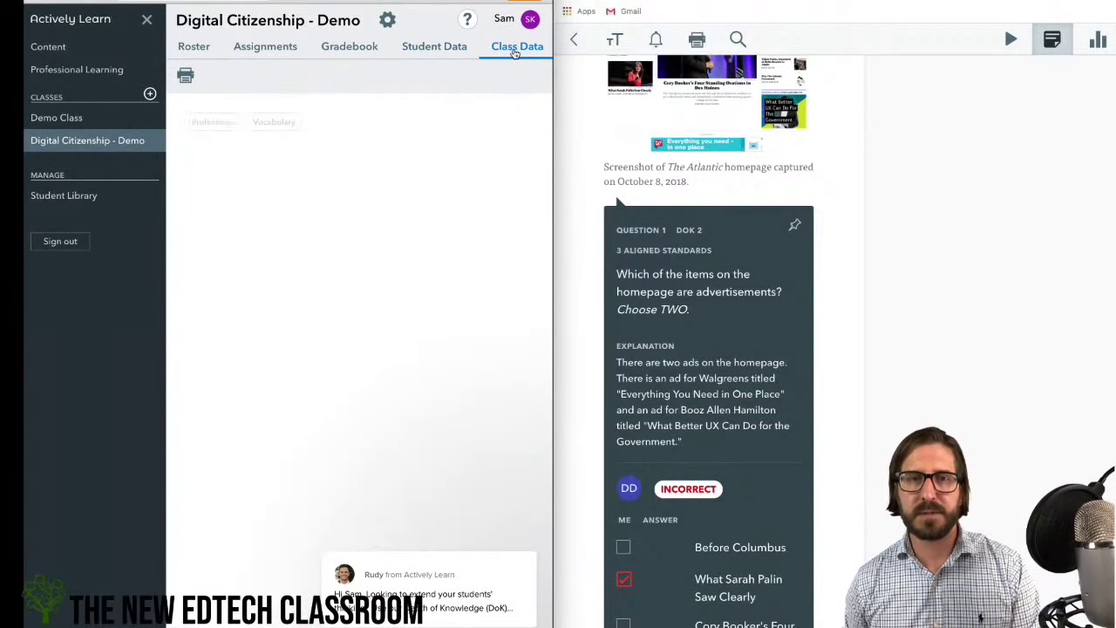
# - Show the gradebook with Total Points and the demo student's 0/5 on the sponsored-content lesson
pyautogui.click(348, 48)
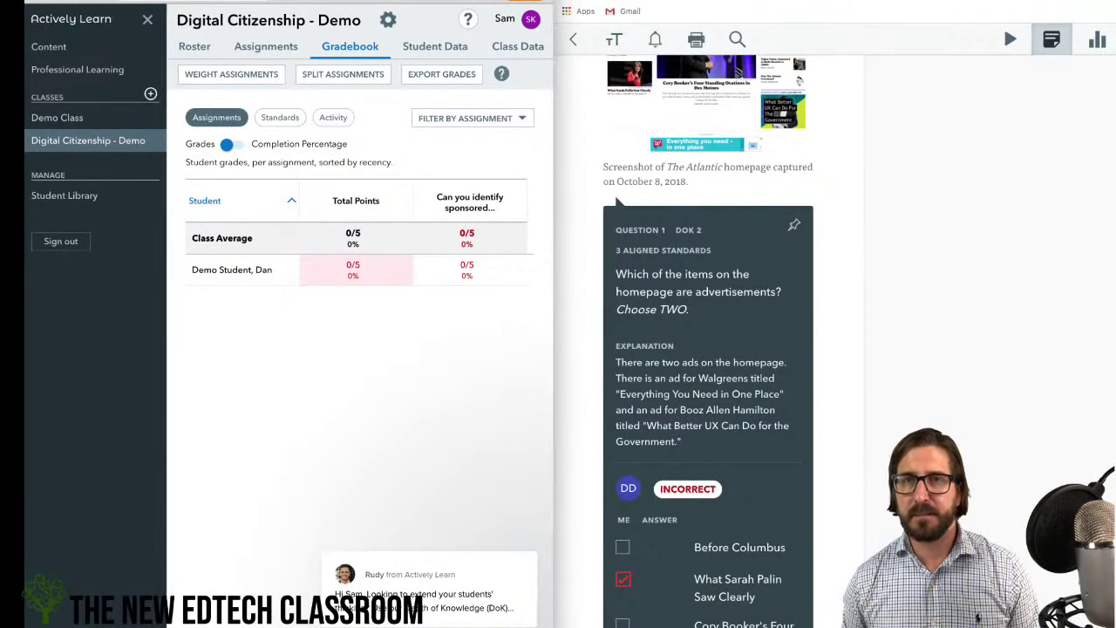
# - Maximize the gradebook, go to Content, and return to the lesson PDF's slide 5
pyautogui.press('super+Up')
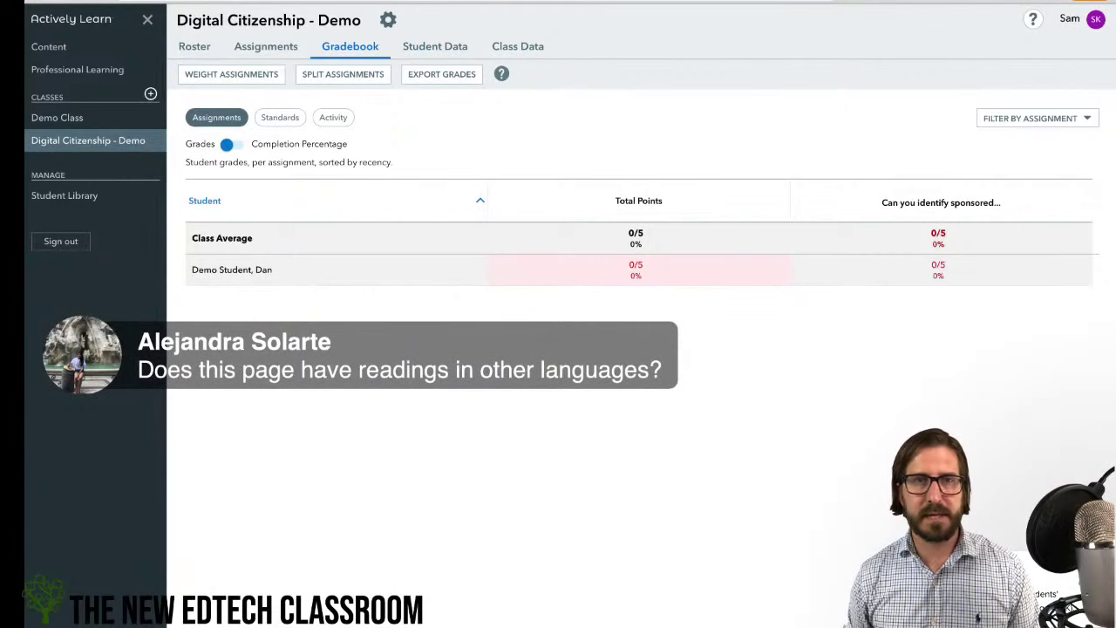
pyautogui.click(53, 48)
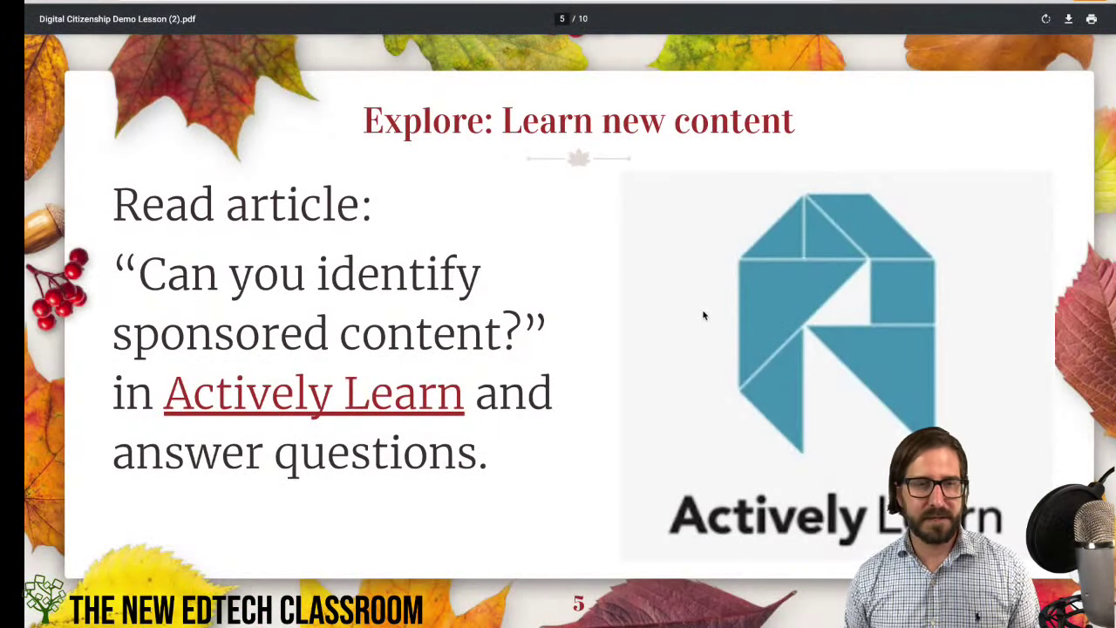
pyautogui.scroll(-5, 680, 324)
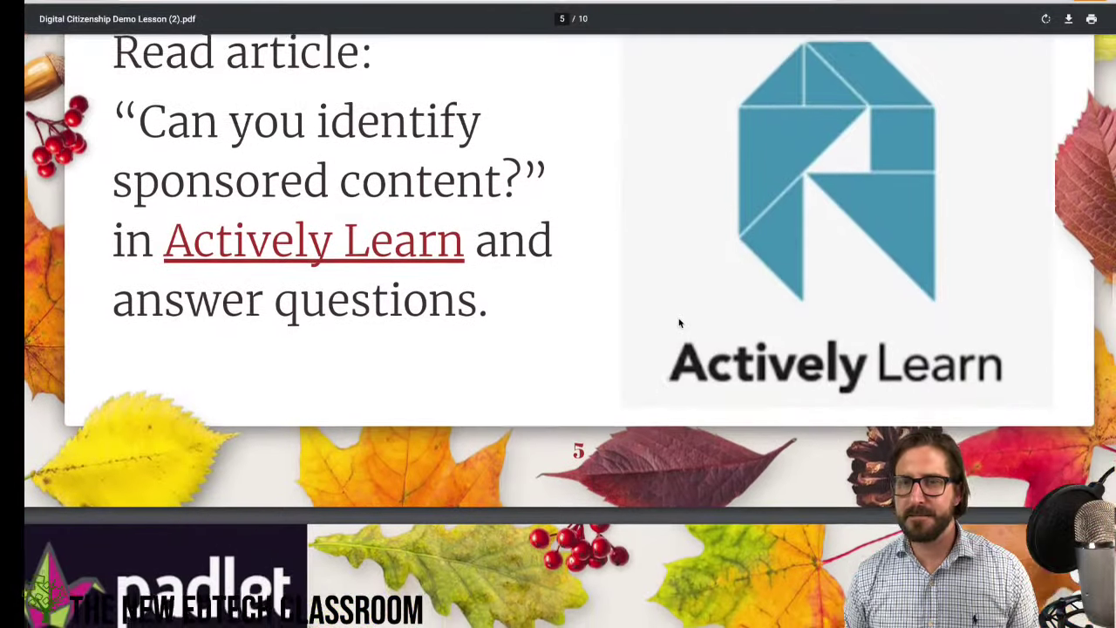
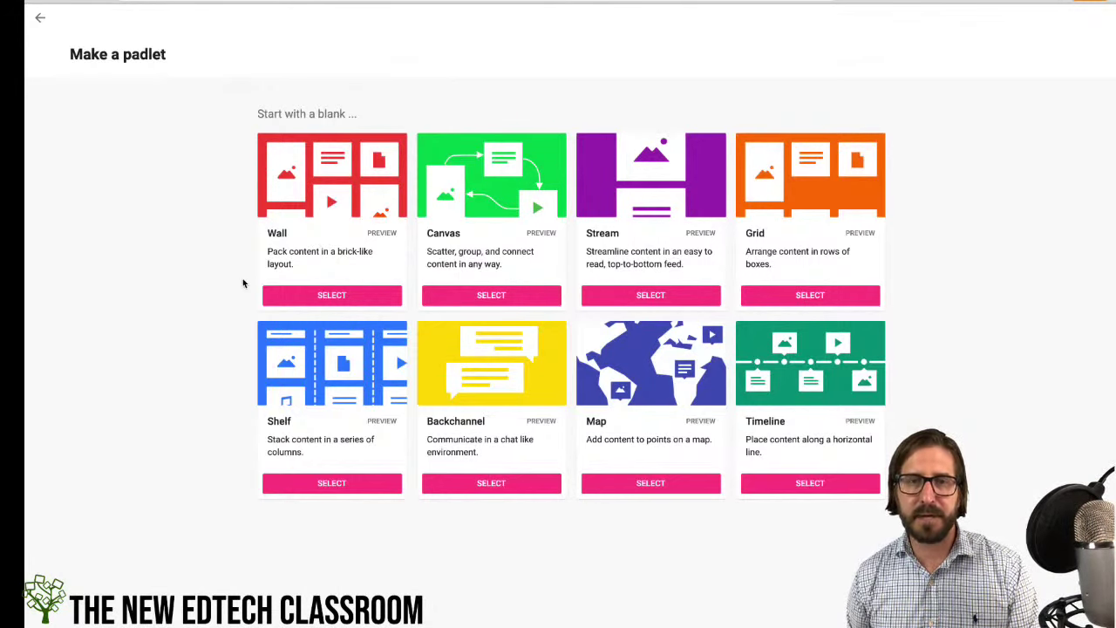
# - Create a Shelf padlet and retitle it 'Sponsored Content'
pyautogui.click(335, 485)
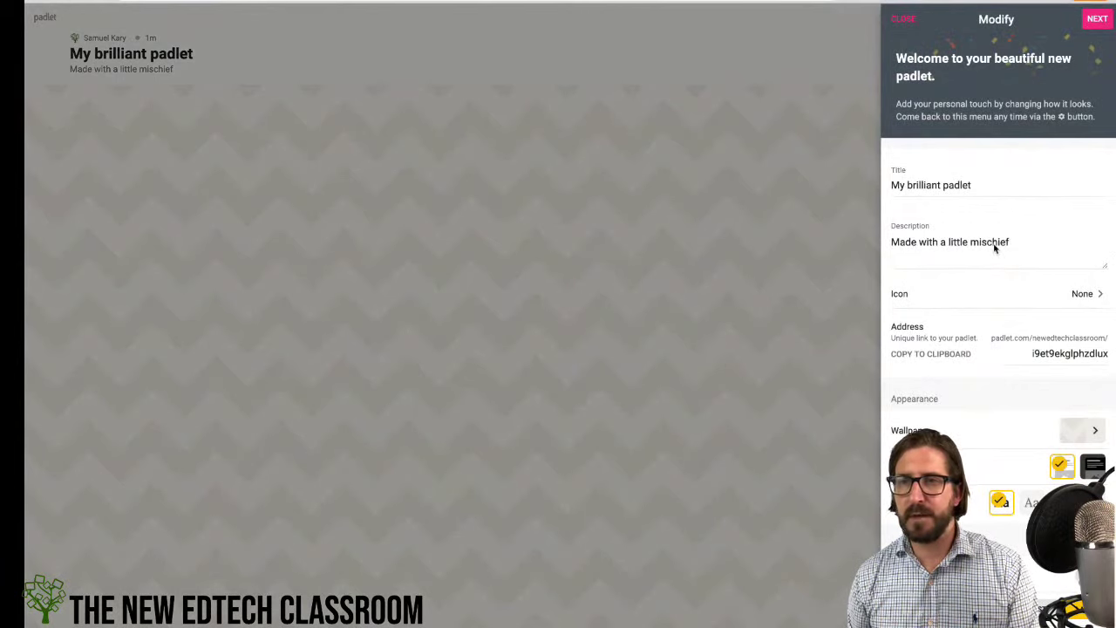
pyautogui.click(993, 244)
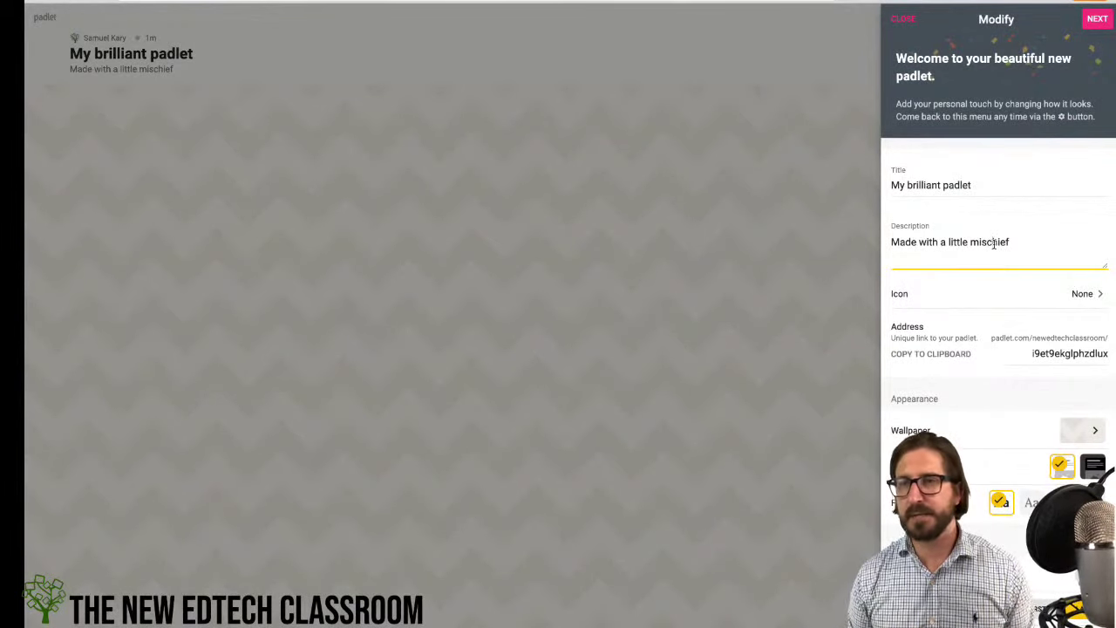
pyautogui.moveTo(974, 185); pyautogui.dragTo(903, 185)
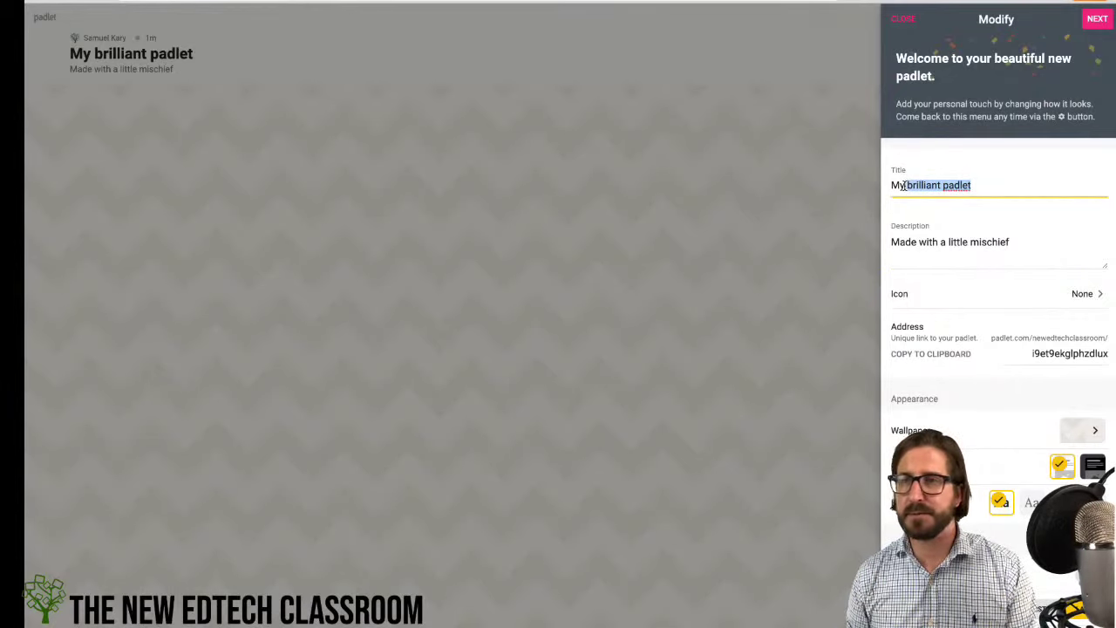
pyautogui.click(923, 185)
pyautogui.moveTo(983, 184); pyautogui.dragTo(872, 188)
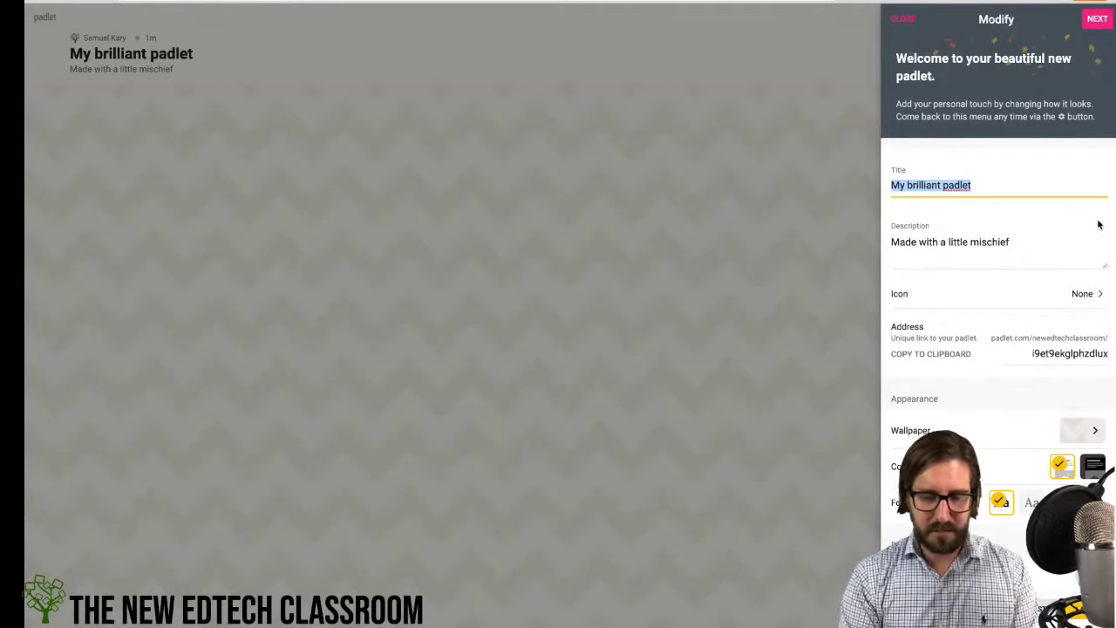
pyautogui.write('Sponsor')
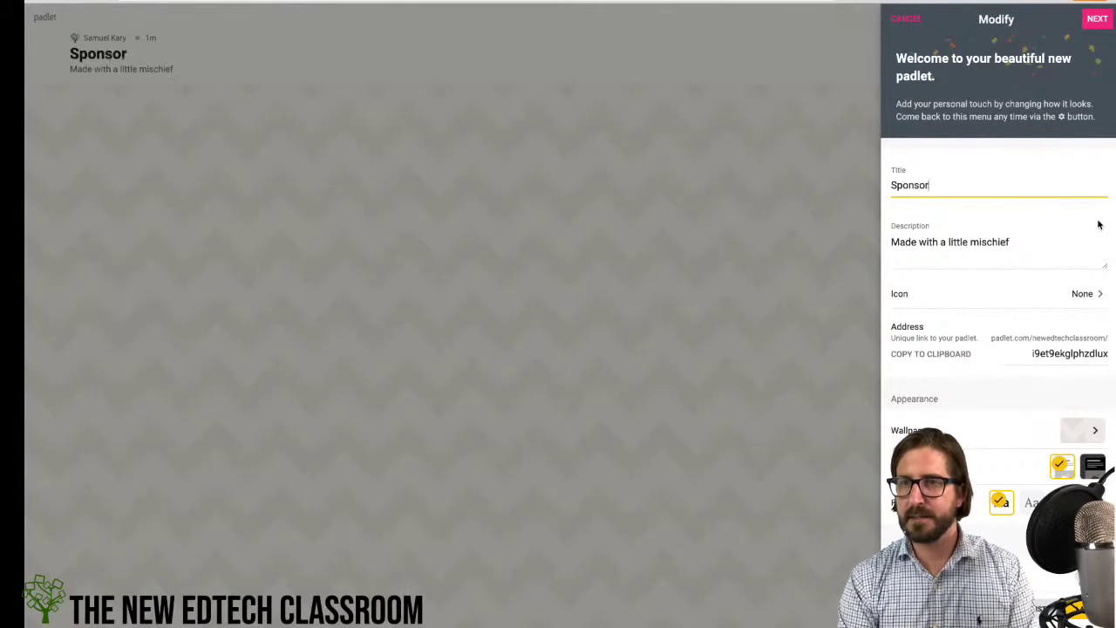
pyautogui.write('ed Content')
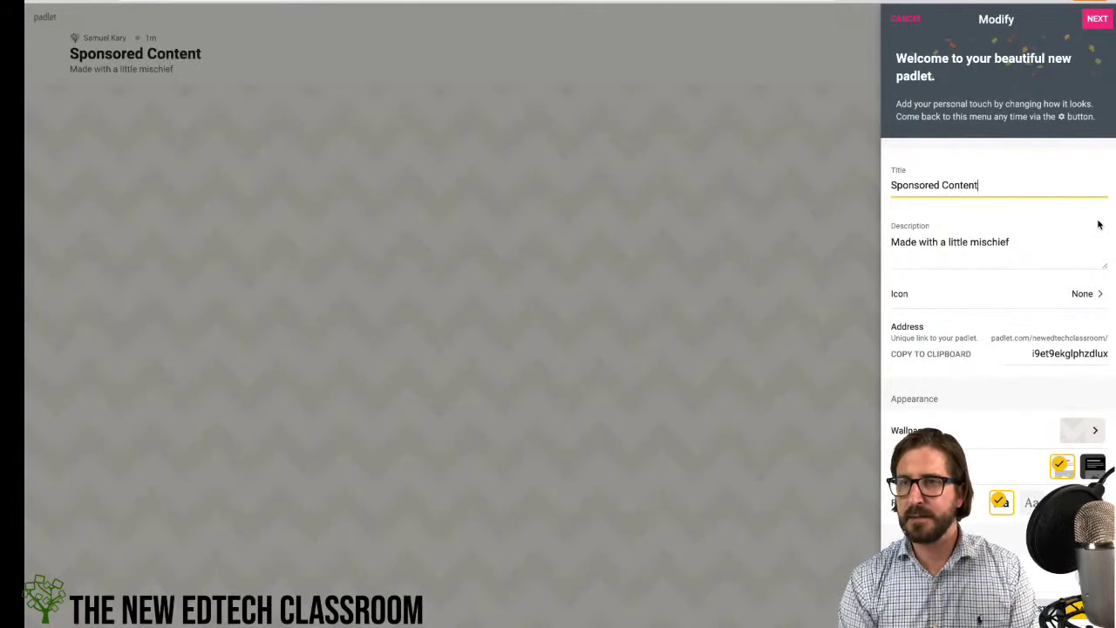
# - Delete the default description 'Made with a little mischief' so the board has no subtitle
pyautogui.click(967, 243)
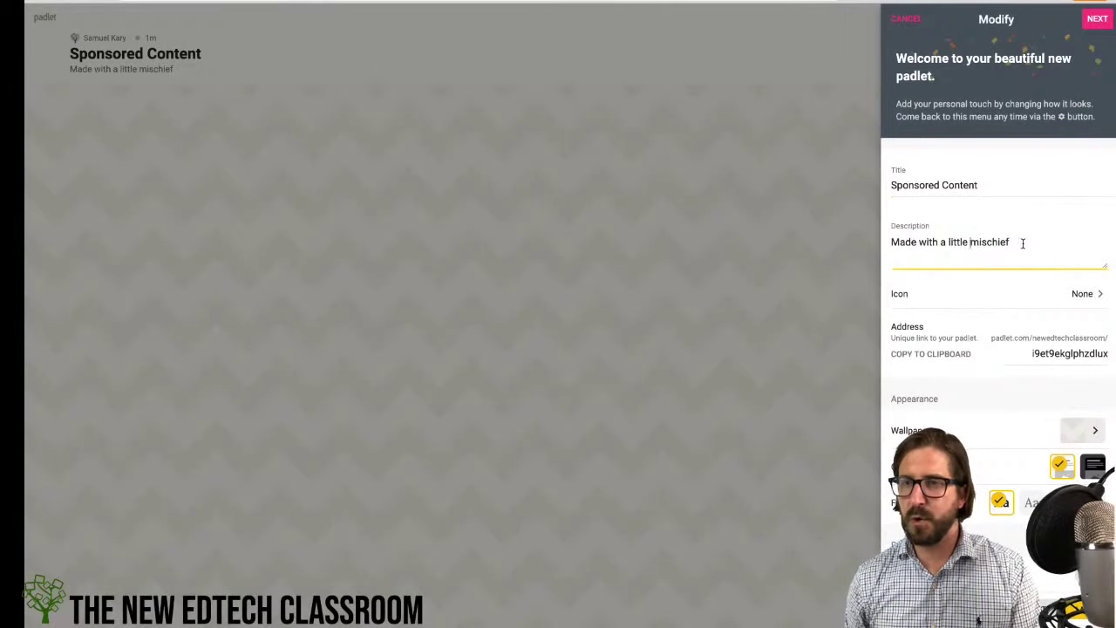
pyautogui.moveTo(1021, 243); pyautogui.dragTo(791, 247)
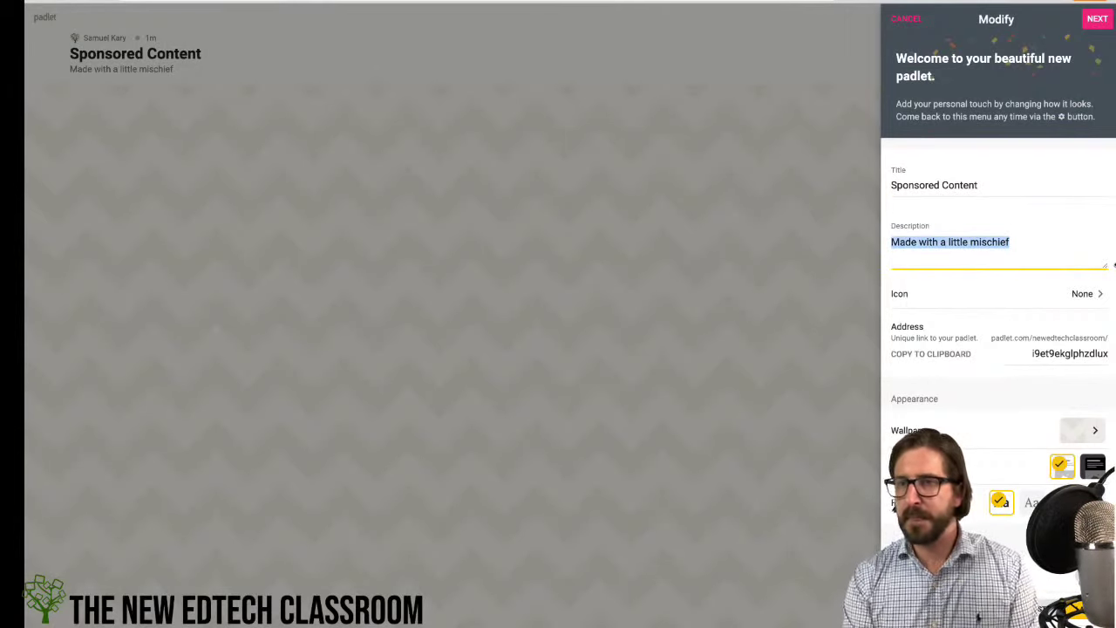
pyautogui.press('BackSpace')
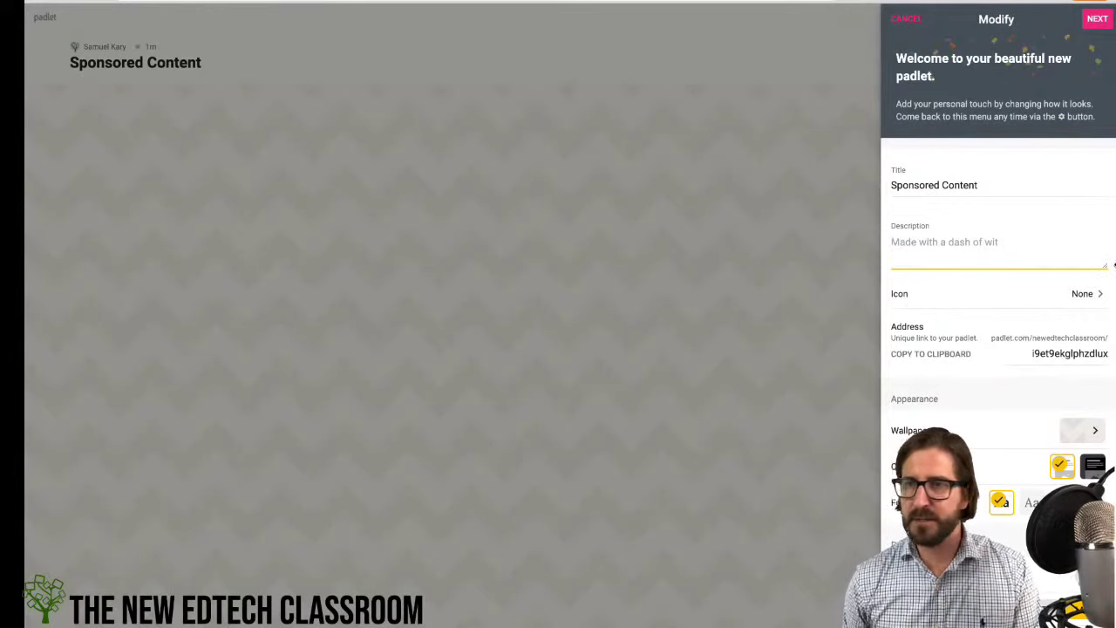
pyautogui.scroll(-1, 994, 331)
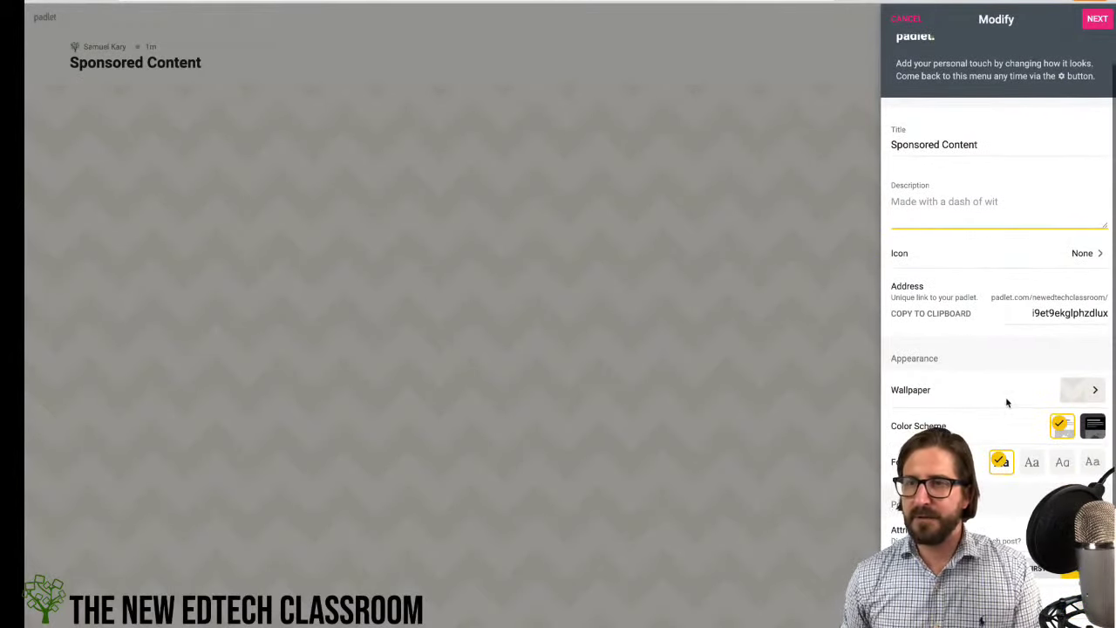
# - Switch on the Attribution toggle to show author names above posts, then finish the settings
pyautogui.click(1096, 391)
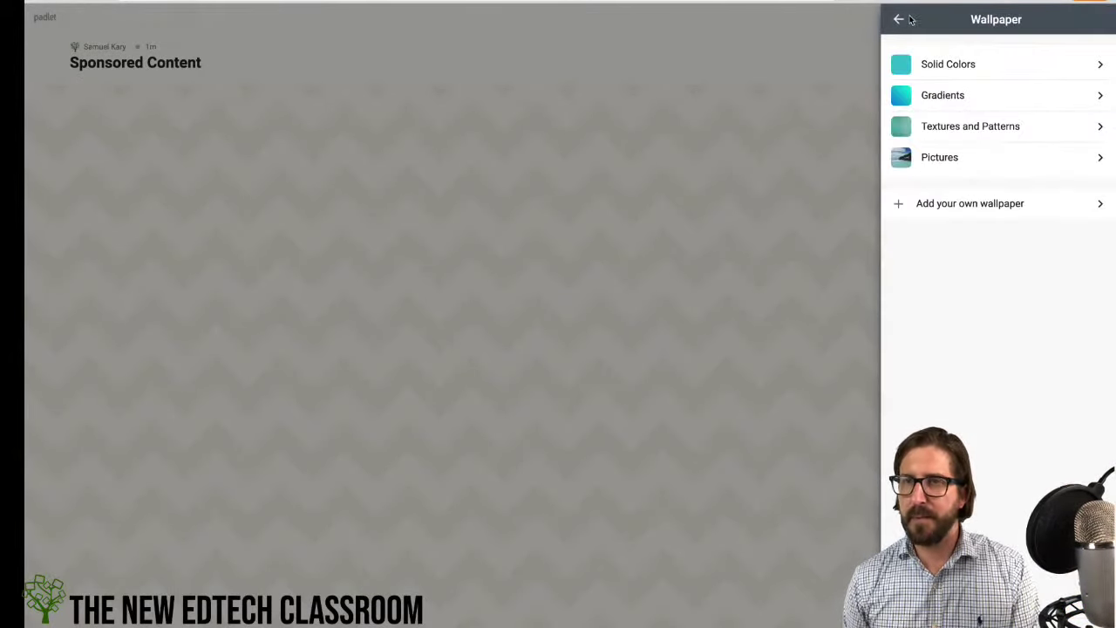
pyautogui.click(899, 20)
pyautogui.scroll(-2, 982, 338)
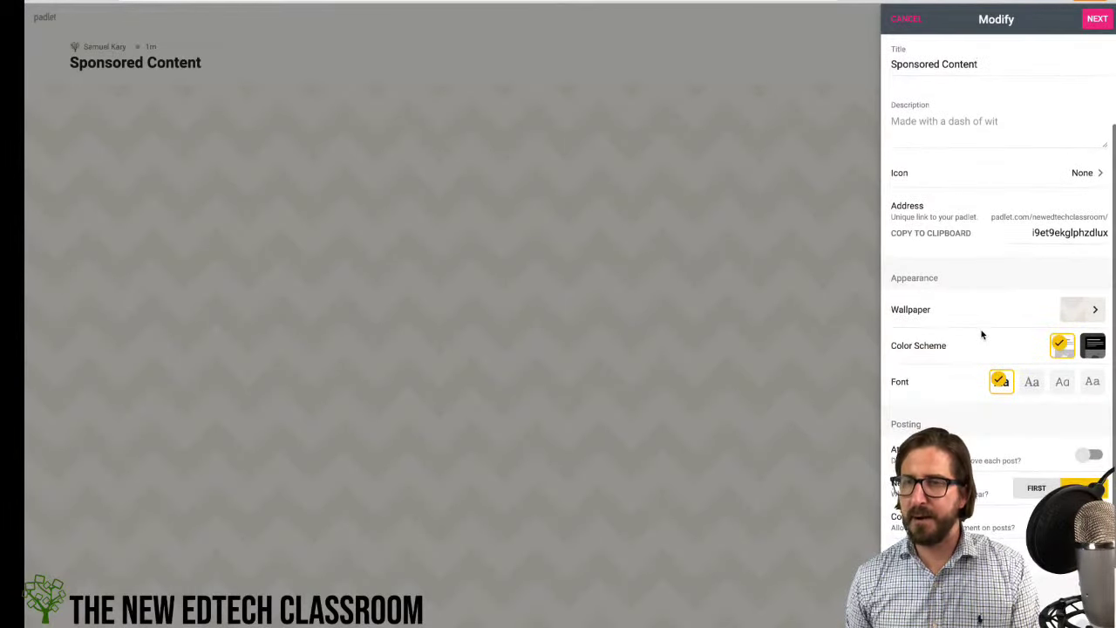
pyautogui.scroll(-1, 982, 335)
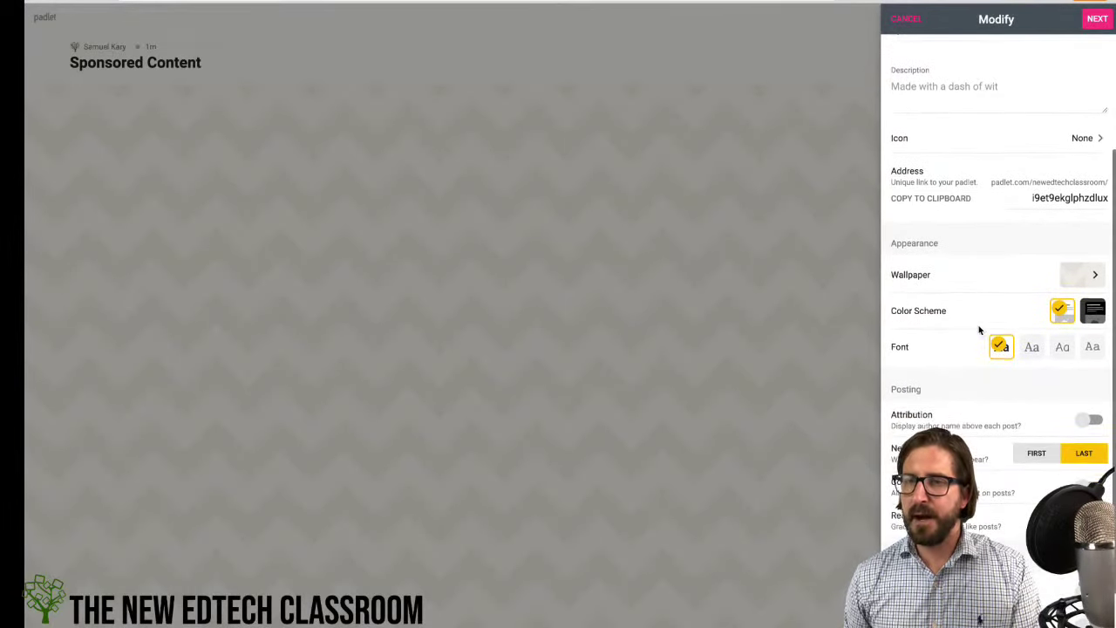
pyautogui.click(1097, 418)
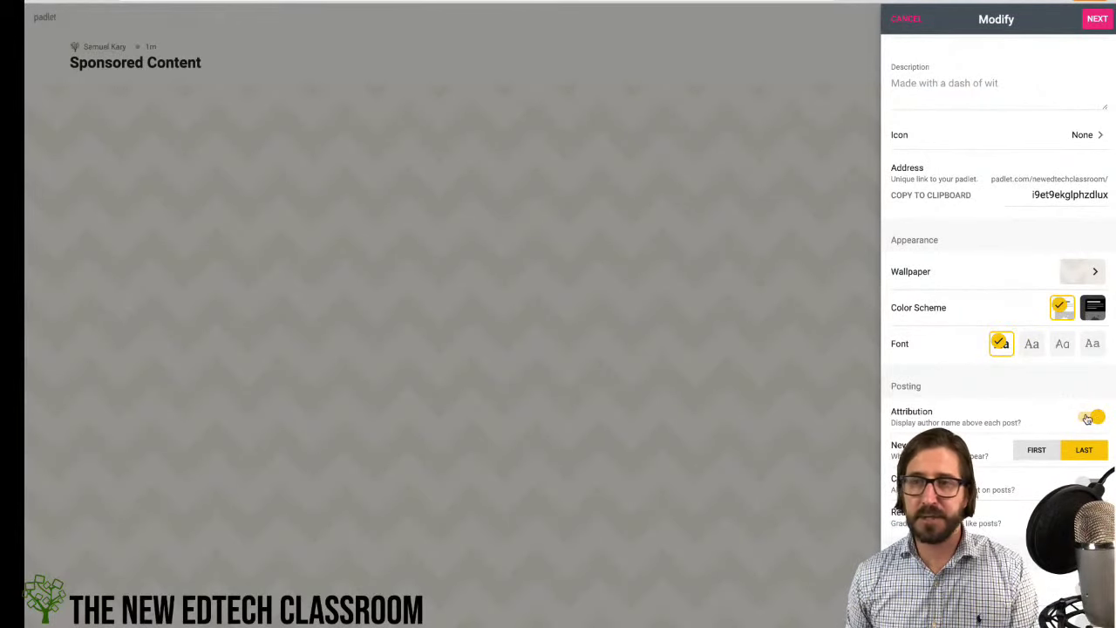
pyautogui.scroll(-1, 1079, 440)
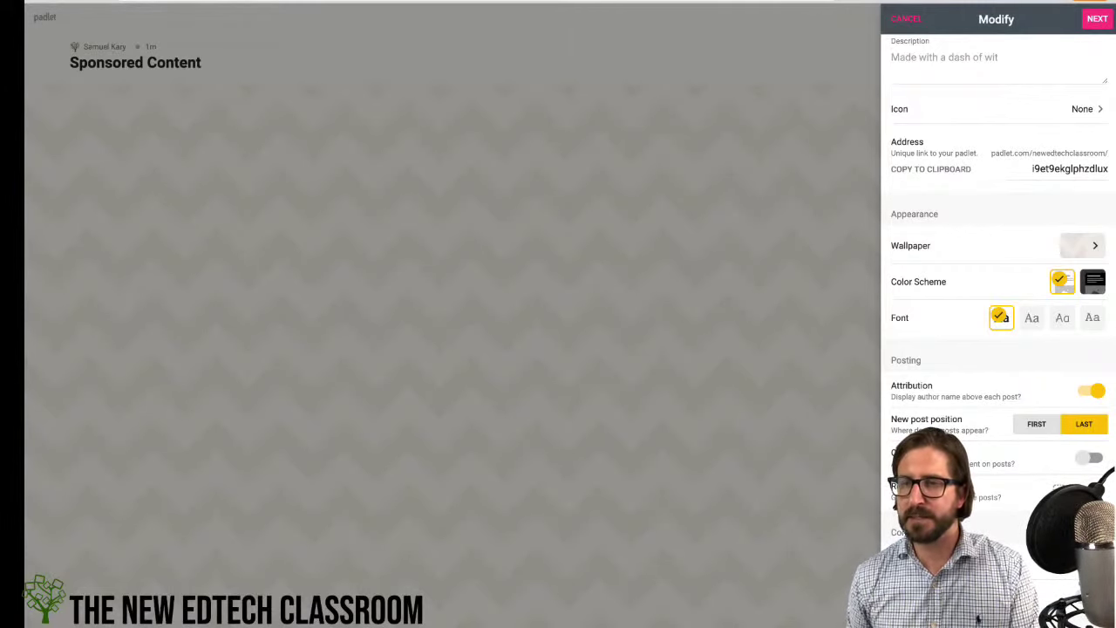
pyautogui.click(1098, 19)
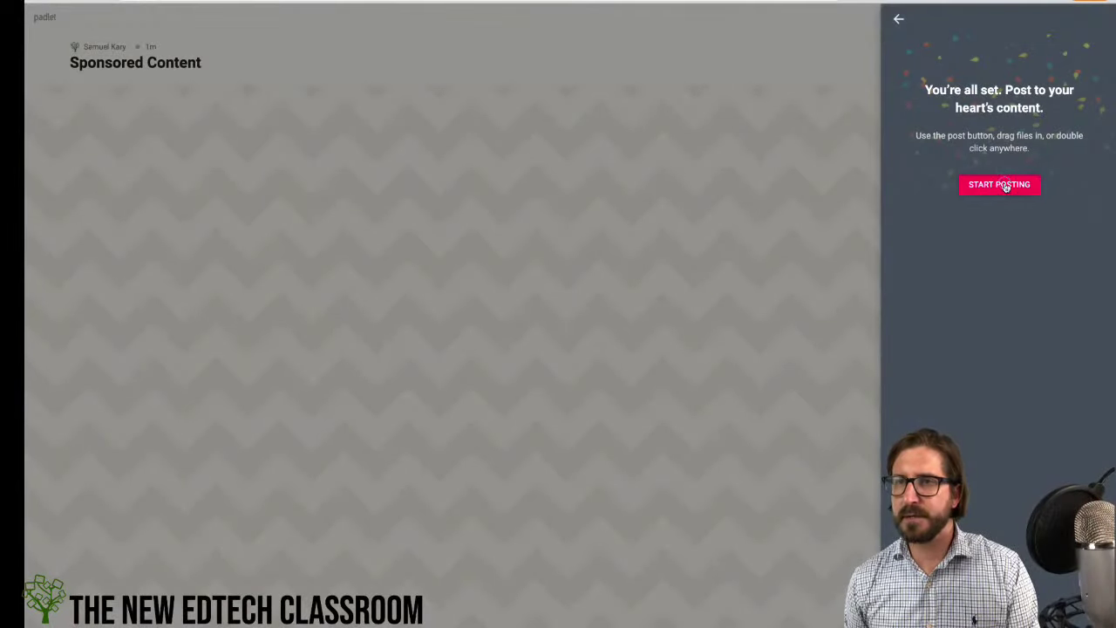
# - Start posting and name the first column 'What Did You Learned in the Article You Just Read?'
pyautogui.click(1004, 182)
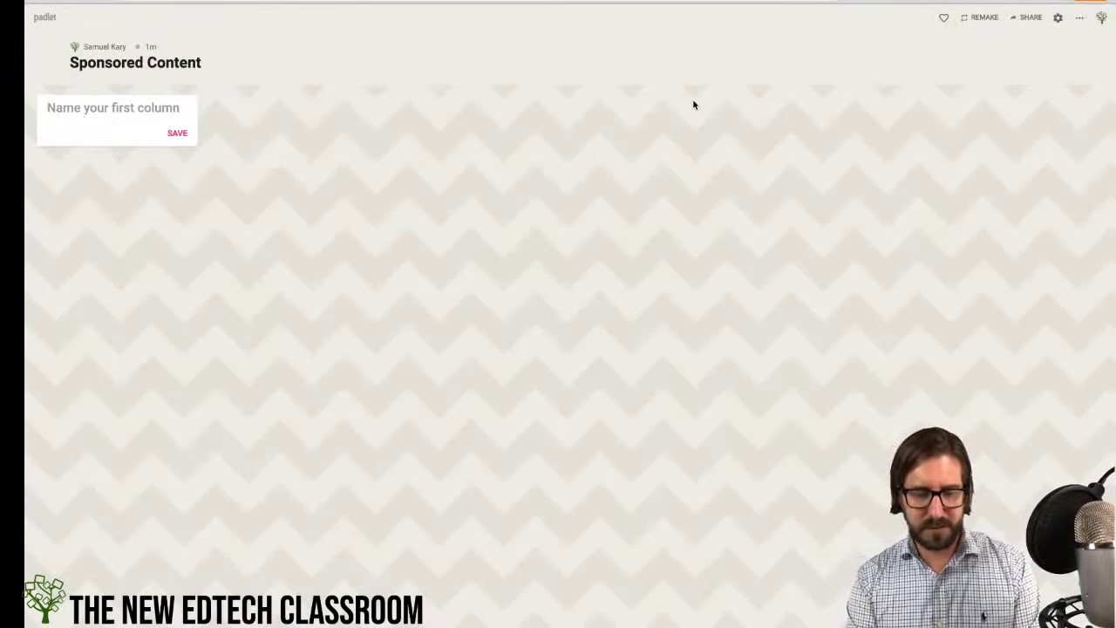
pyautogui.write('What')
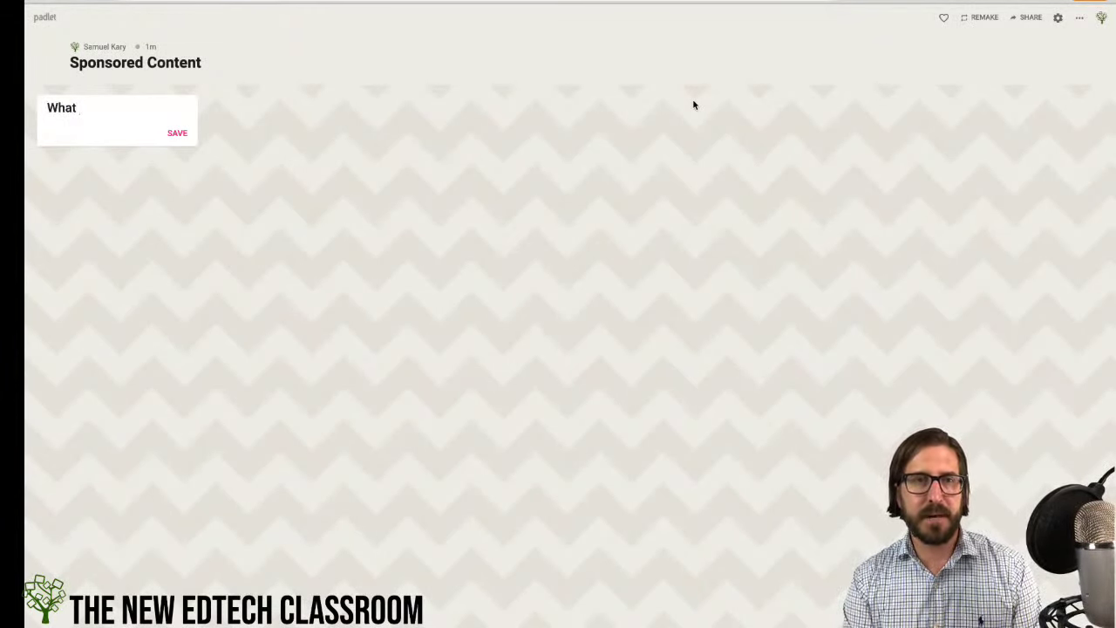
pyautogui.write(' Did You L')
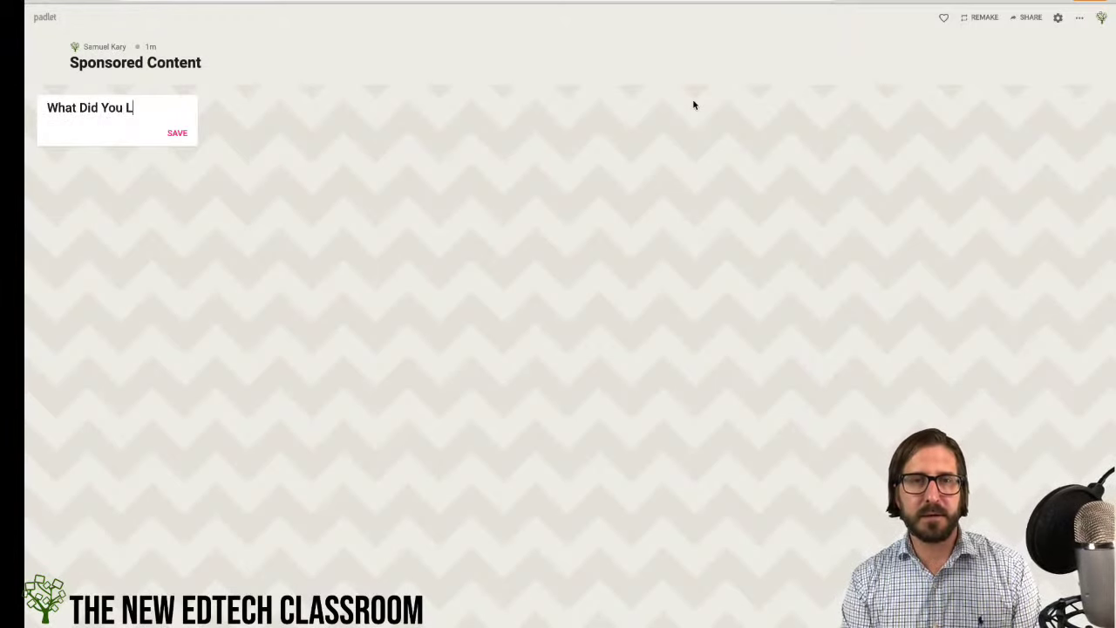
pyautogui.write('earned i')
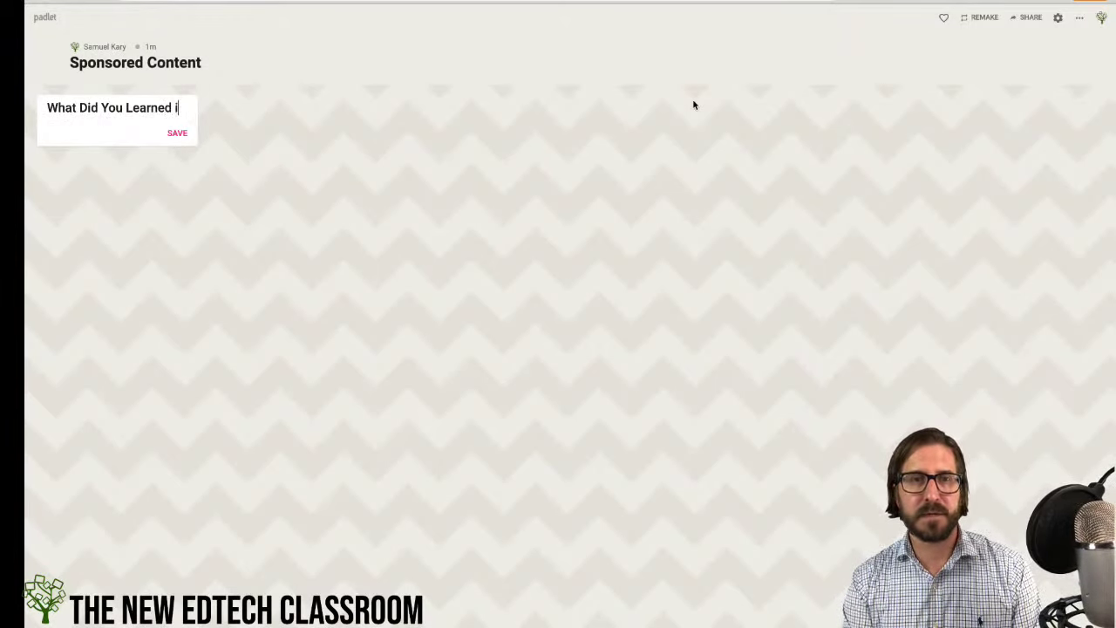
pyautogui.write('n the A')
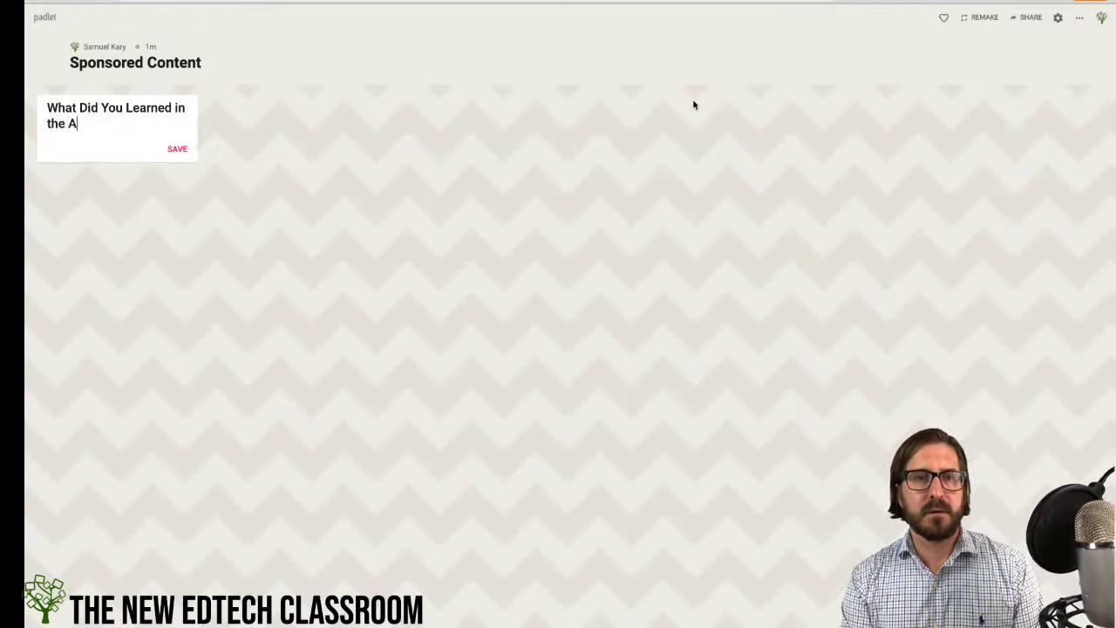
pyautogui.write('rticle You')
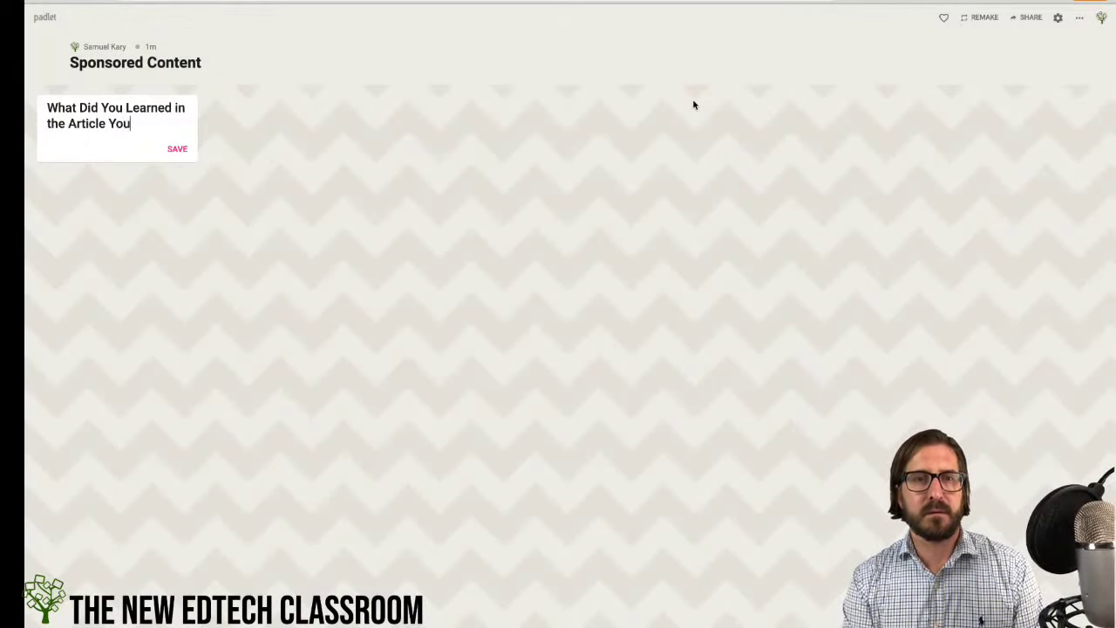
pyautogui.write(' Just Read?')
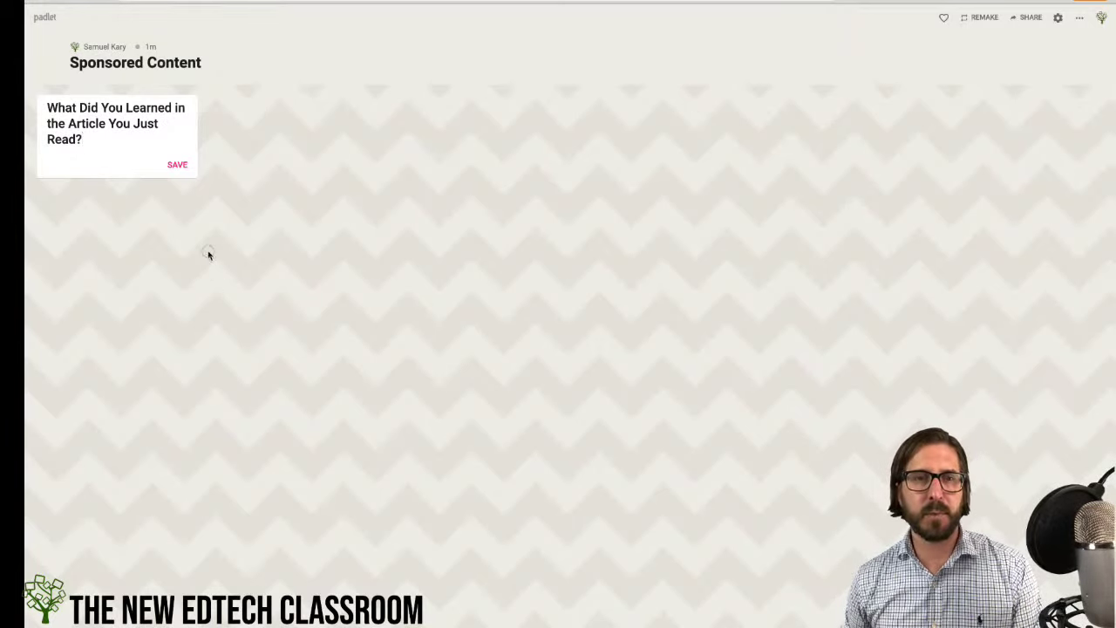
pyautogui.press('Return')
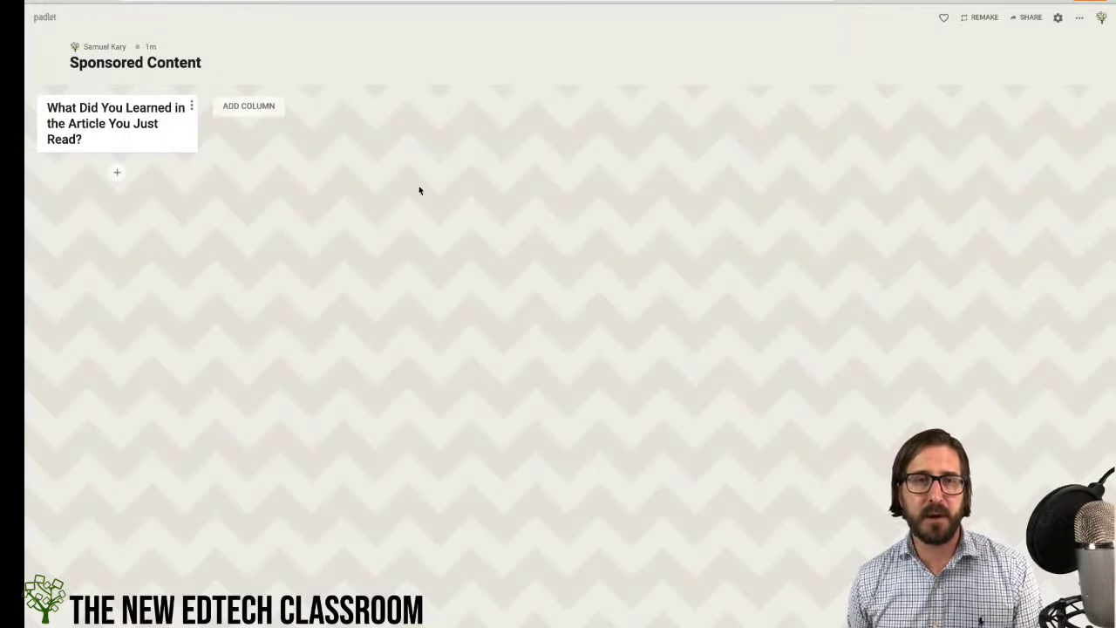
# - Add a second column named 'Post a Web Page with Sponsored Content'
pyautogui.click(252, 107)
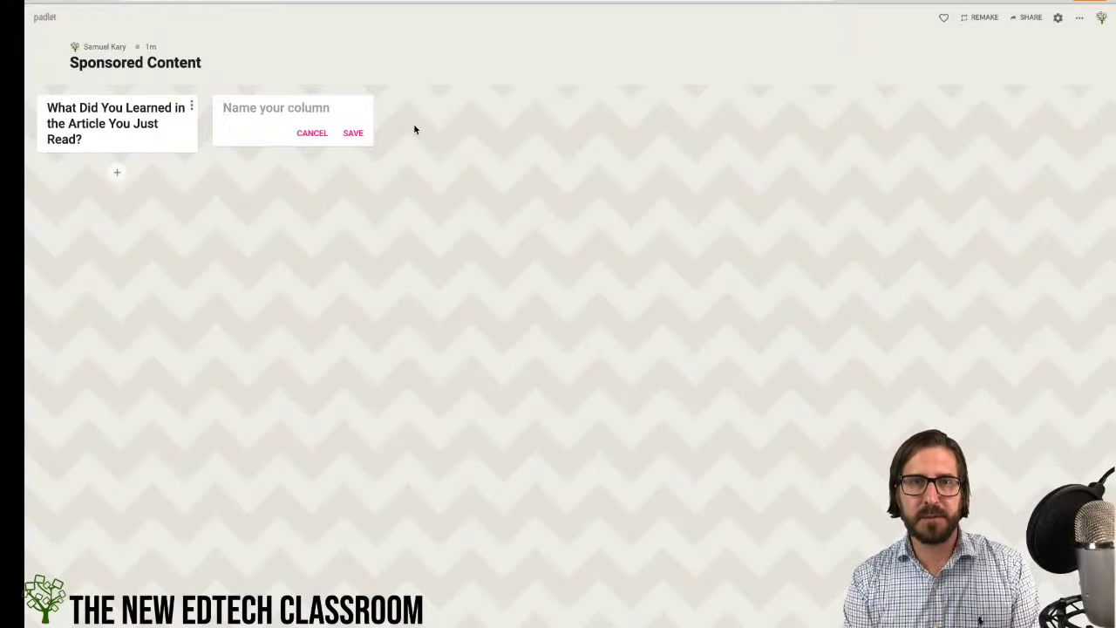
pyautogui.write('Post ')
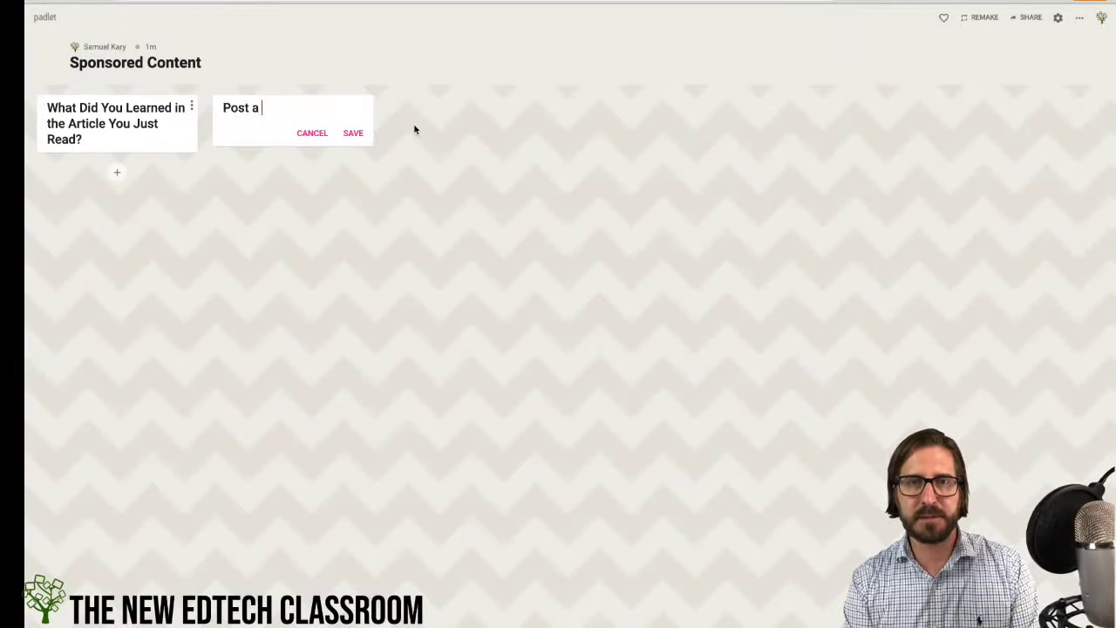
pyautogui.write('a Web Pag')
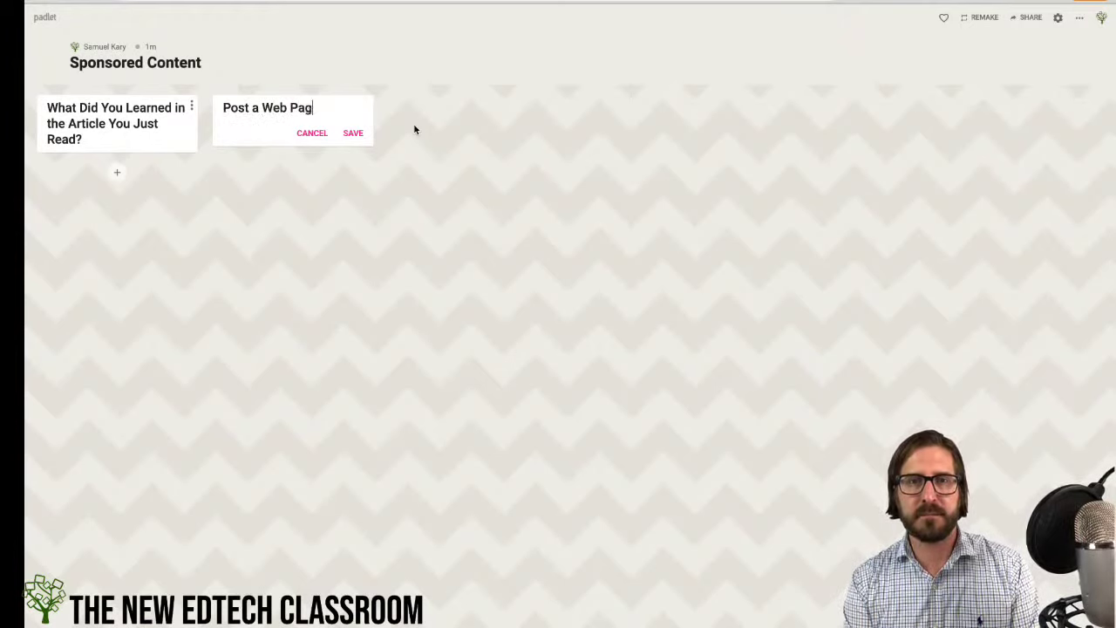
pyautogui.write('e with Spo')
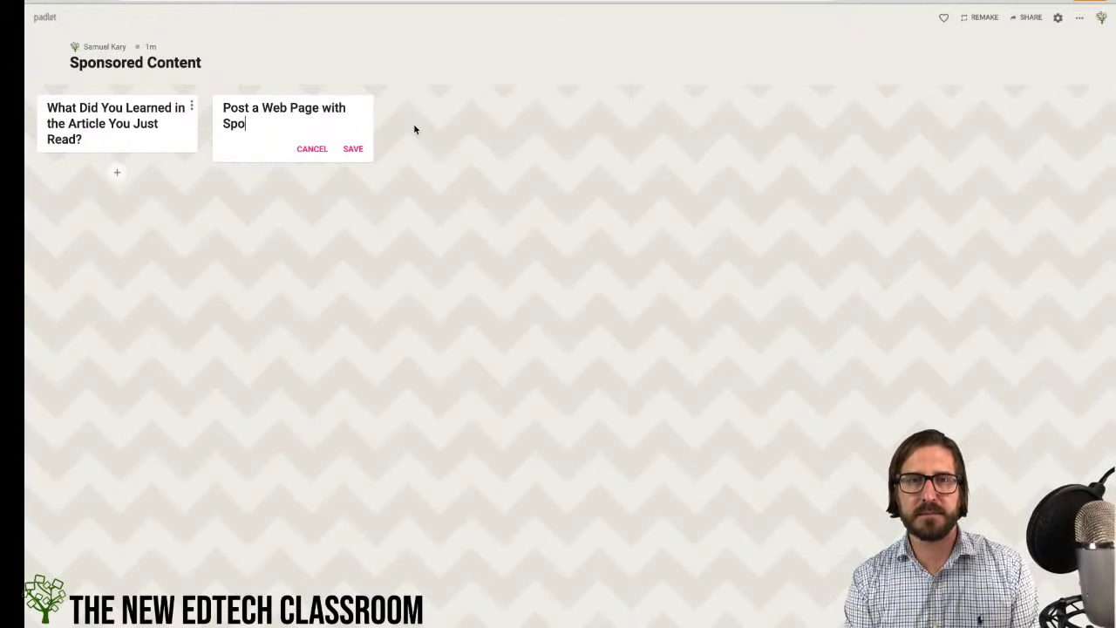
pyautogui.write('nsored Content')
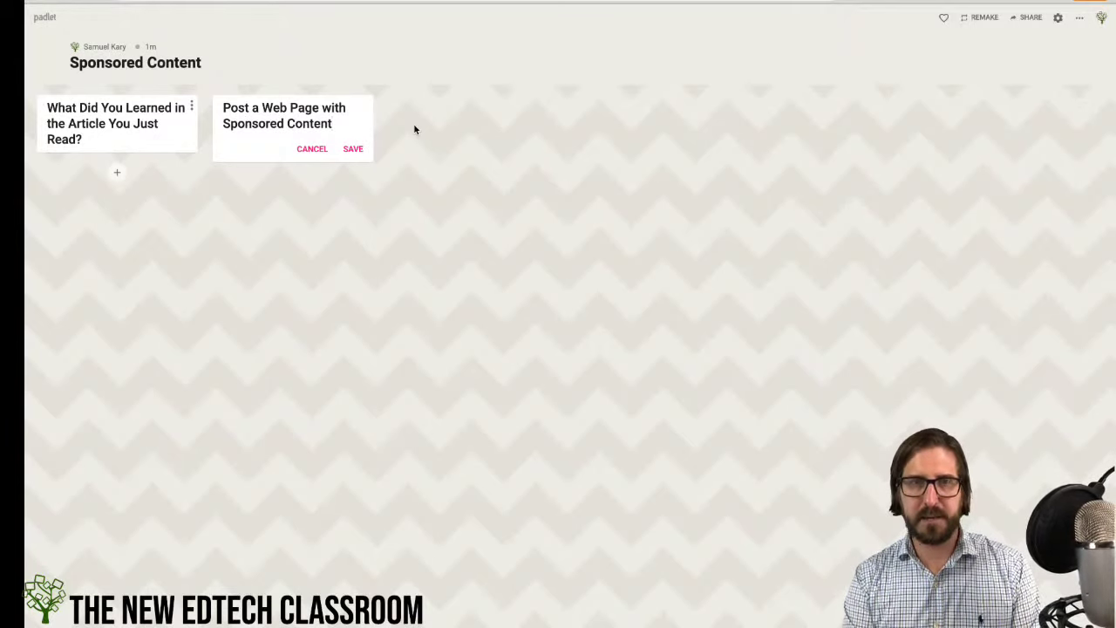
pyautogui.click(353, 150)
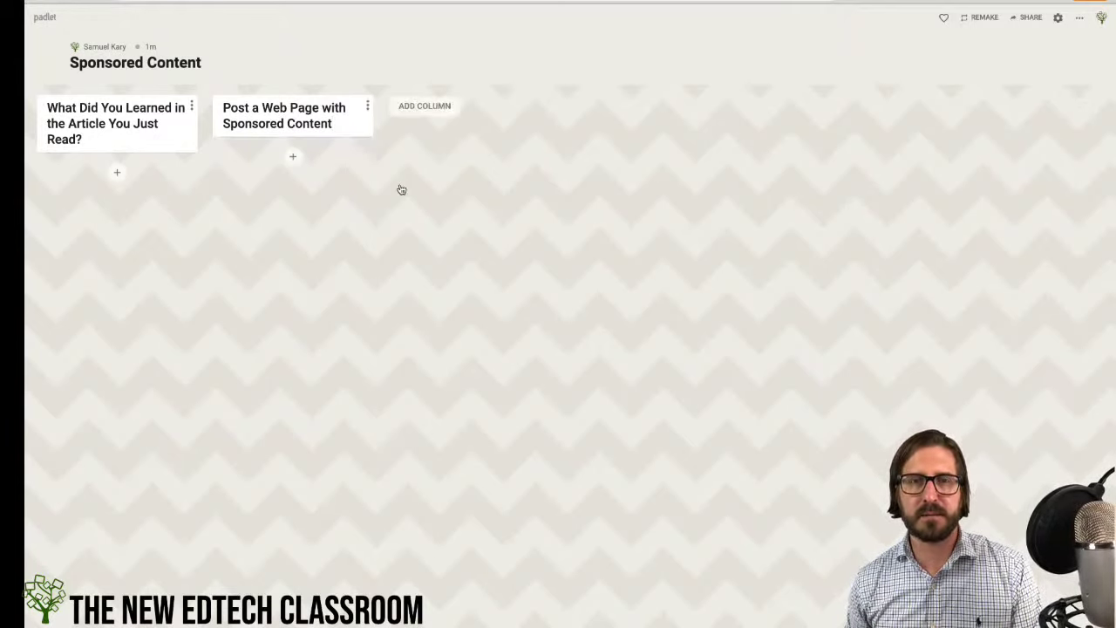
# - Add a post titled 'Include an explanation' under the sponsored-content column
pyautogui.click(294, 160)
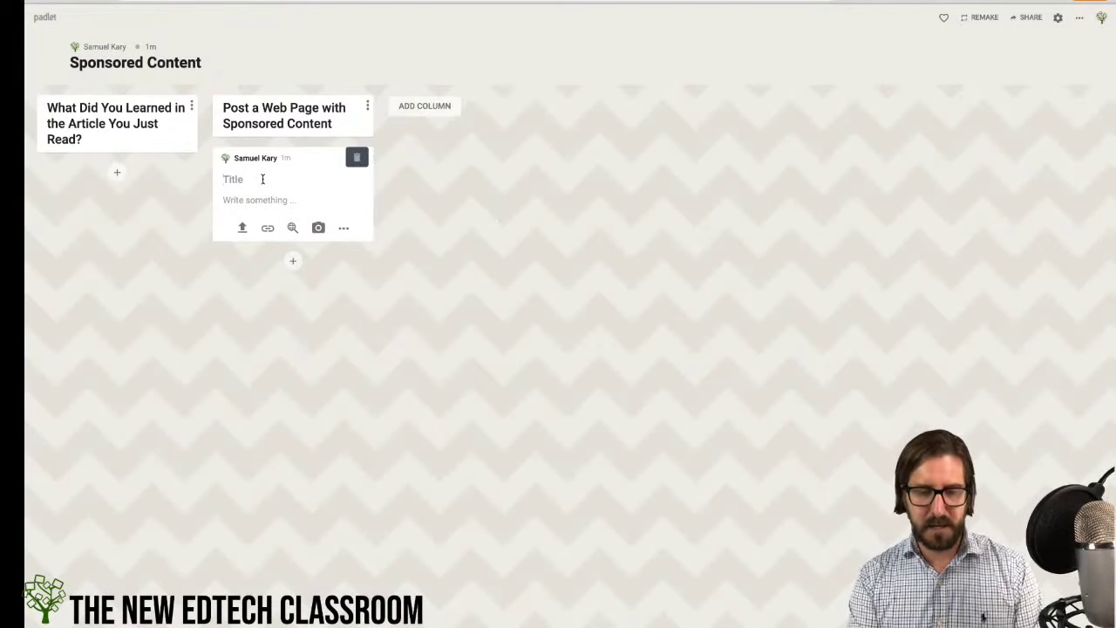
pyautogui.write('Include')
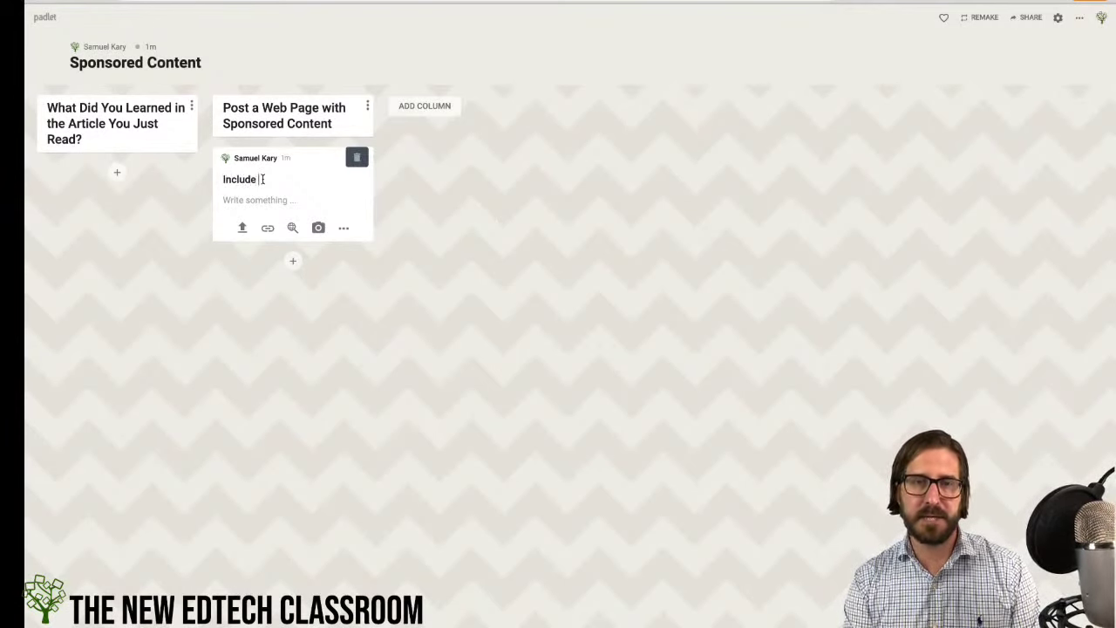
pyautogui.write(' an exmap')
pyautogui.press('BackSpace')
pyautogui.press('BackSpace')
pyautogui.press('BackSpace')
pyautogui.write('ap')
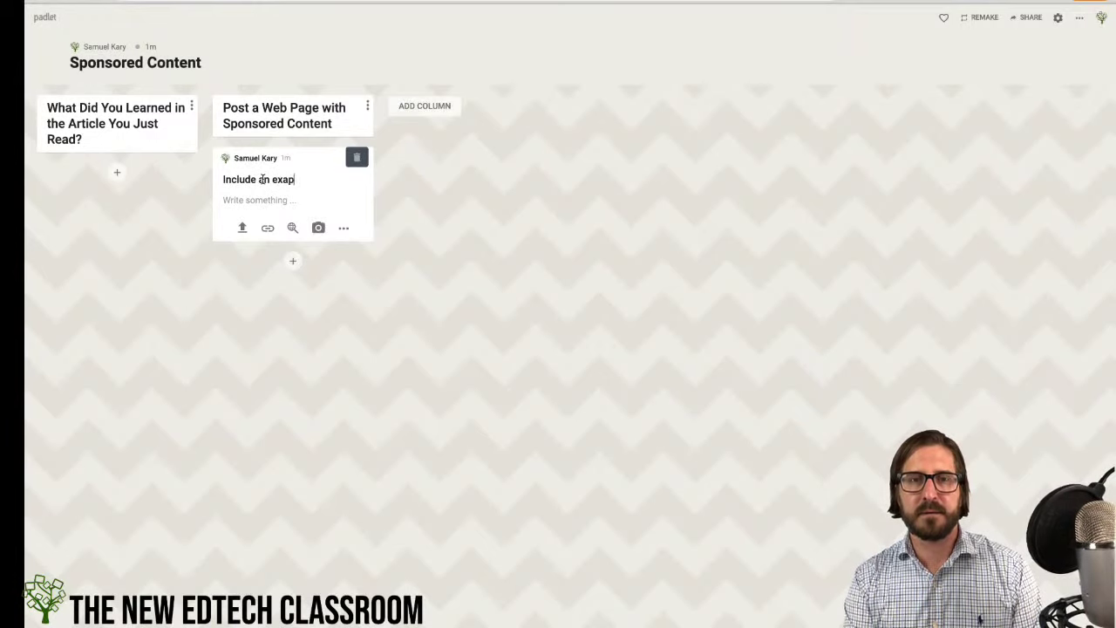
pyautogui.write('lanation')
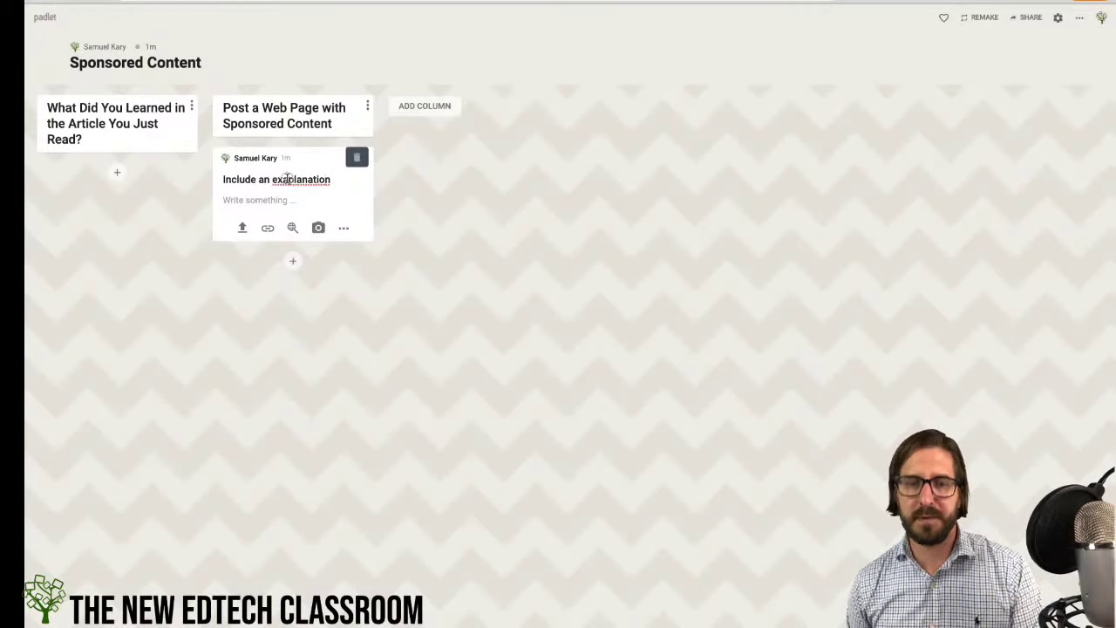
pyautogui.click(287, 178)
pyautogui.press('BackSpace')
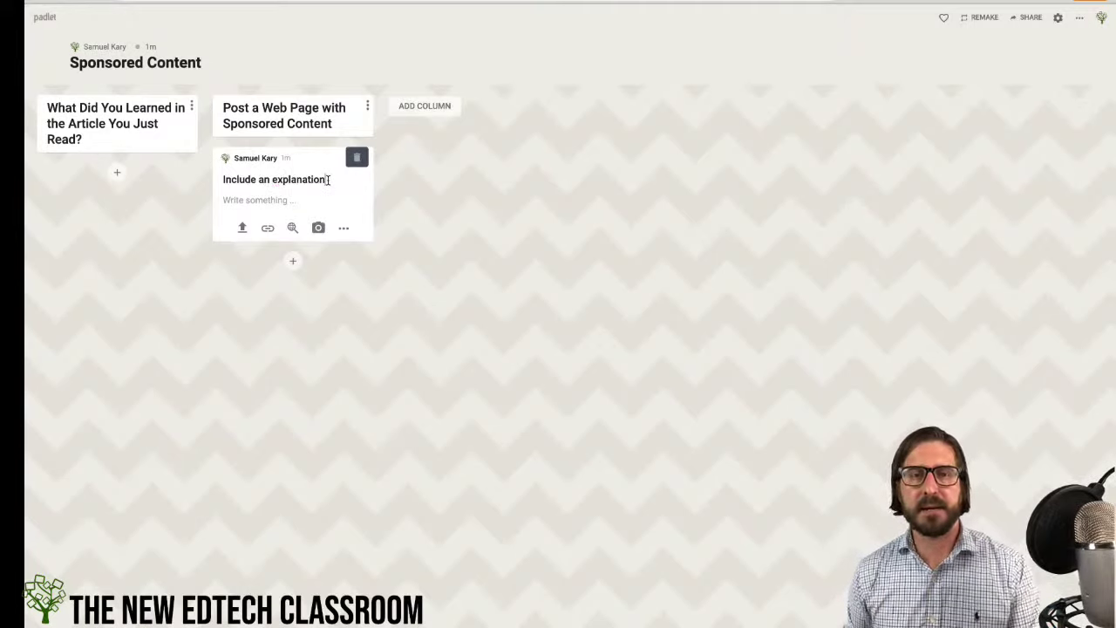
pyautogui.click(415, 221)
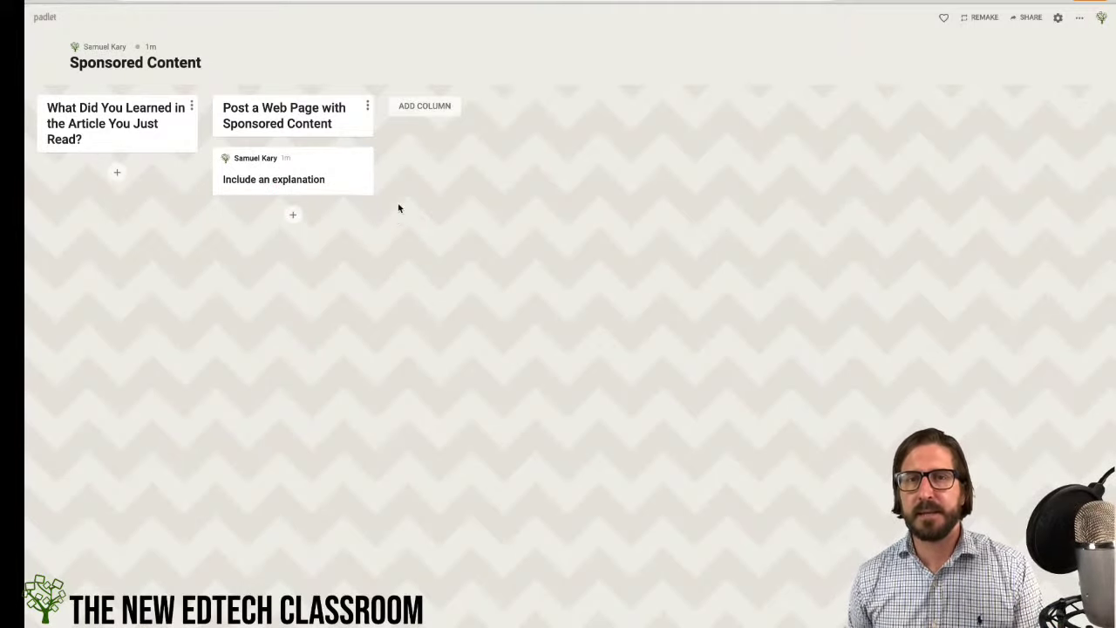
# - Add a third column named 'Post a Web Page without Sponsored Content'
pyautogui.click(425, 109)
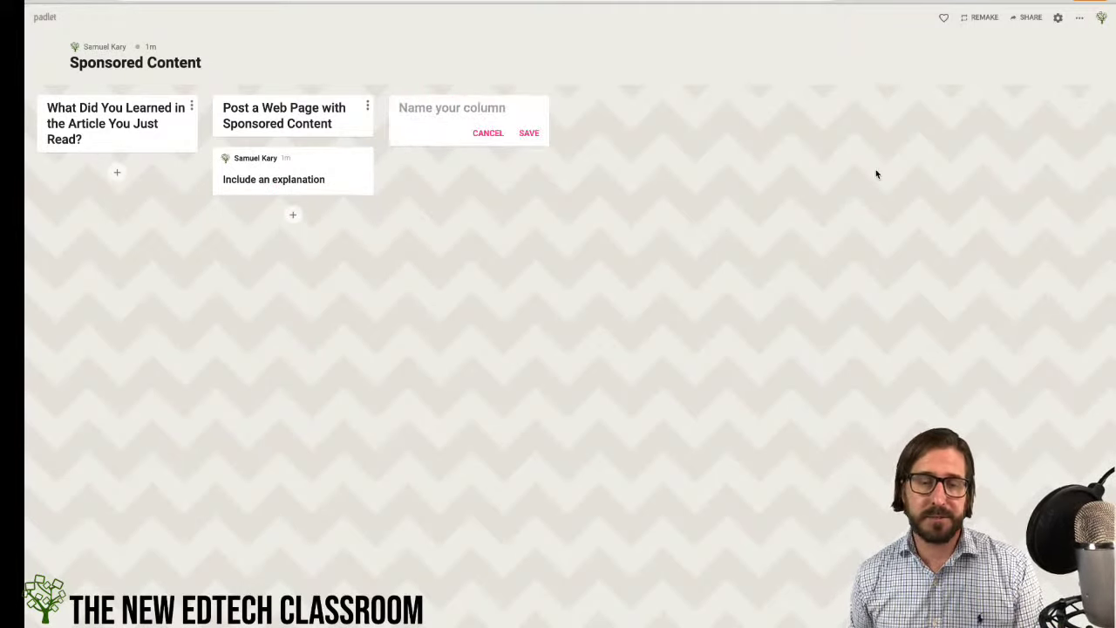
pyautogui.write('Post a')
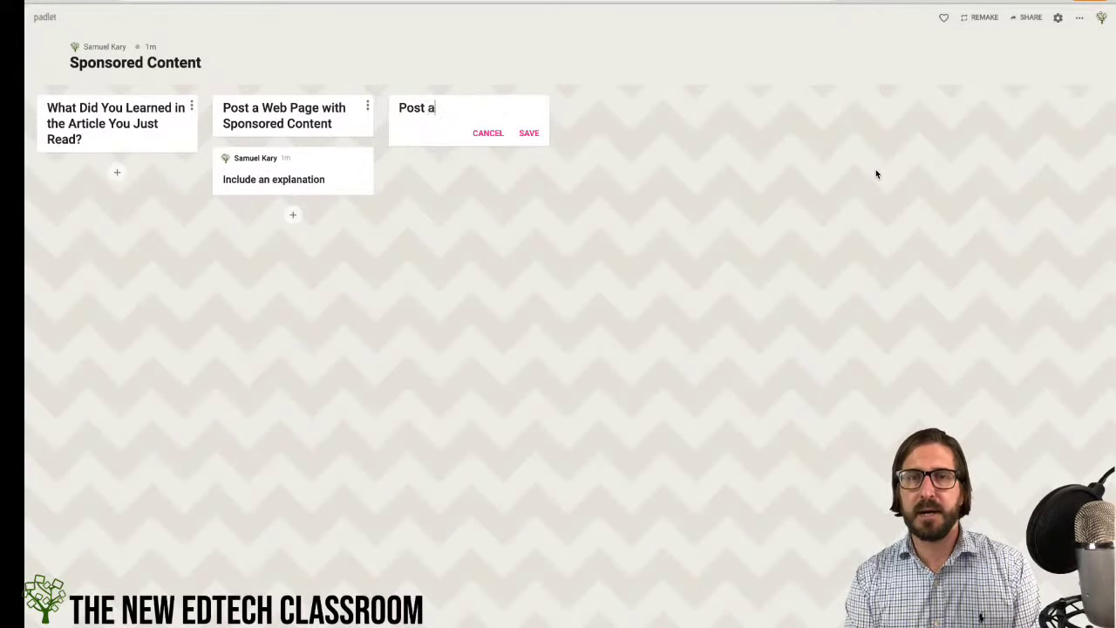
pyautogui.write(' Web Page')
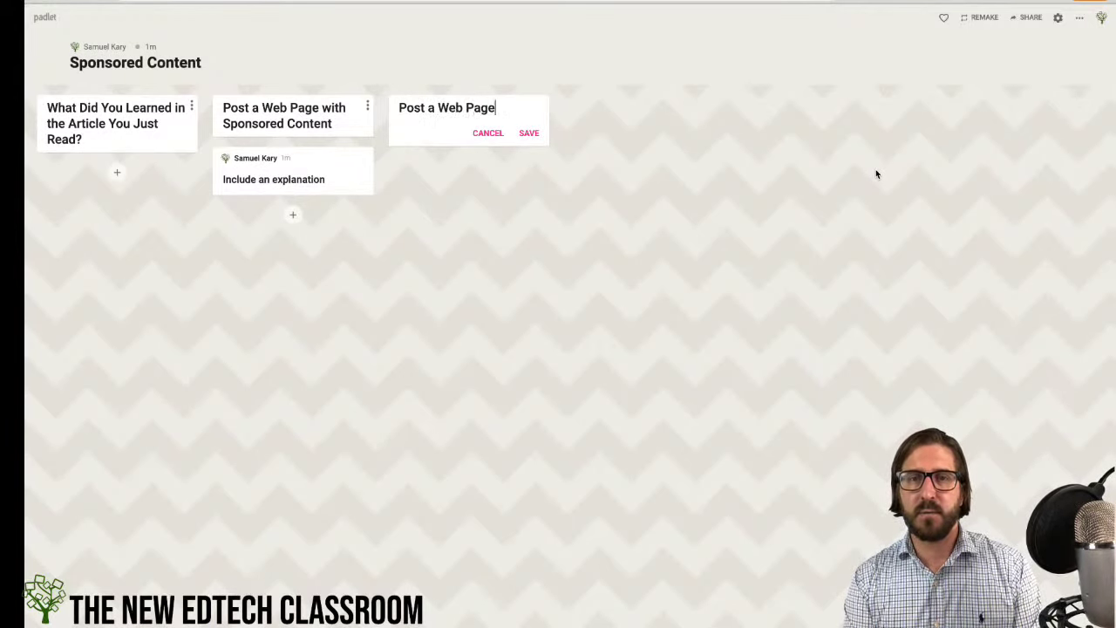
pyautogui.write(' without Spo')
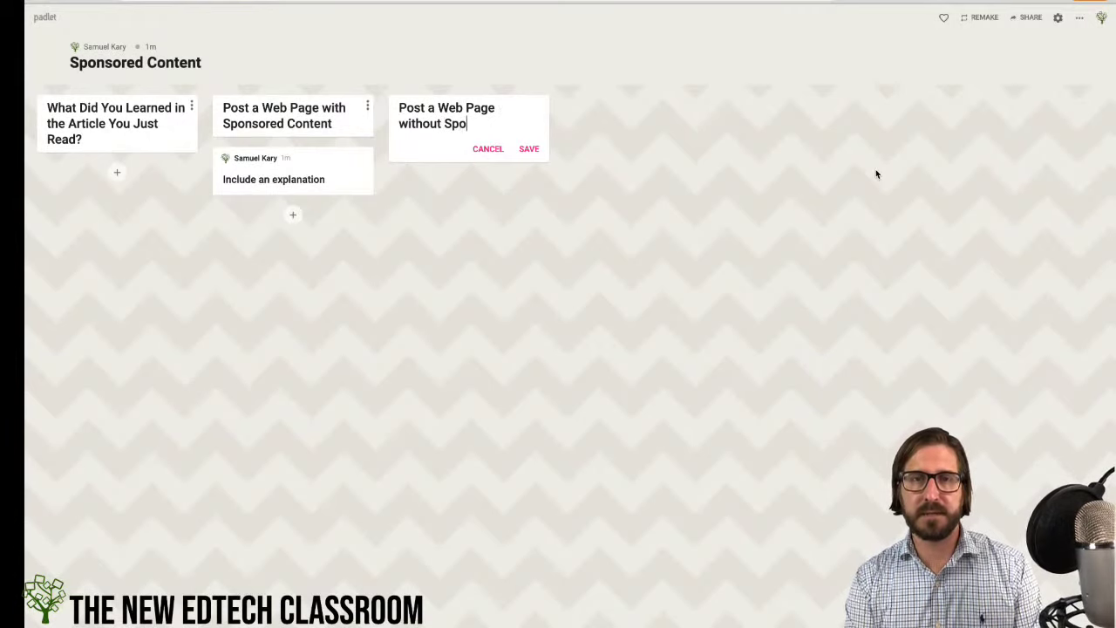
pyautogui.write('nsored Content')
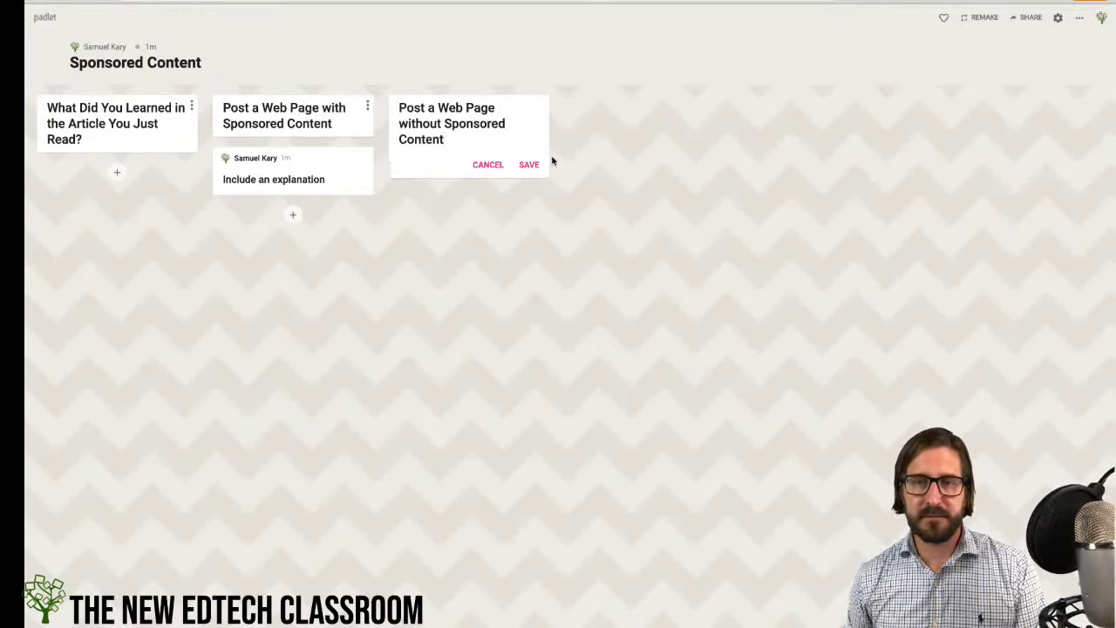
pyautogui.click(529, 166)
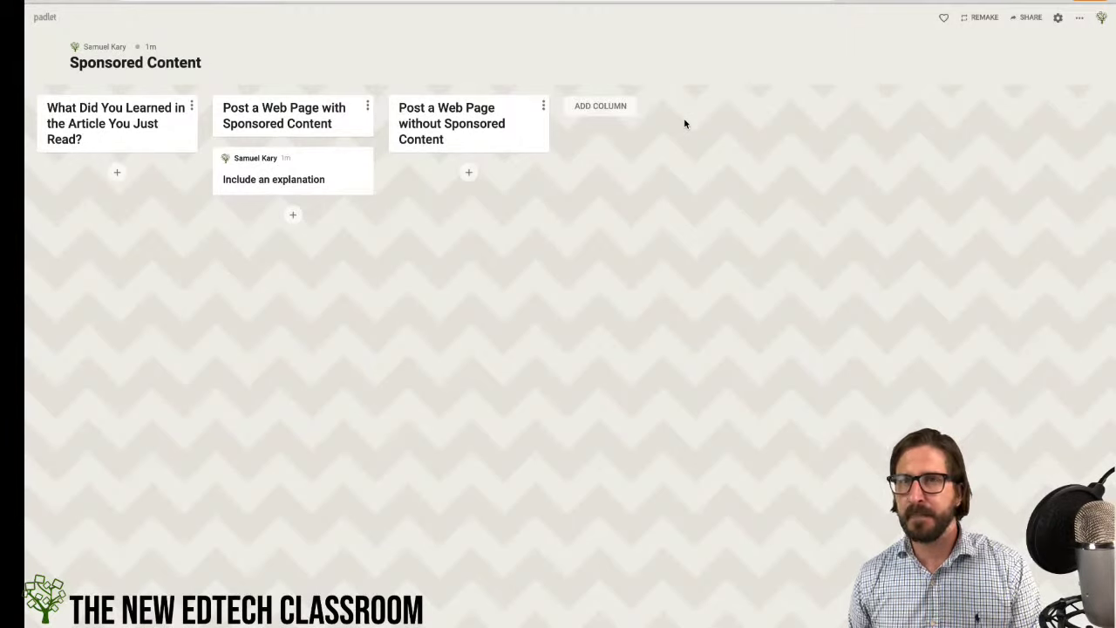
# - Copy the board's share link and dock the board window to the left half
pyautogui.click(1034, 22)
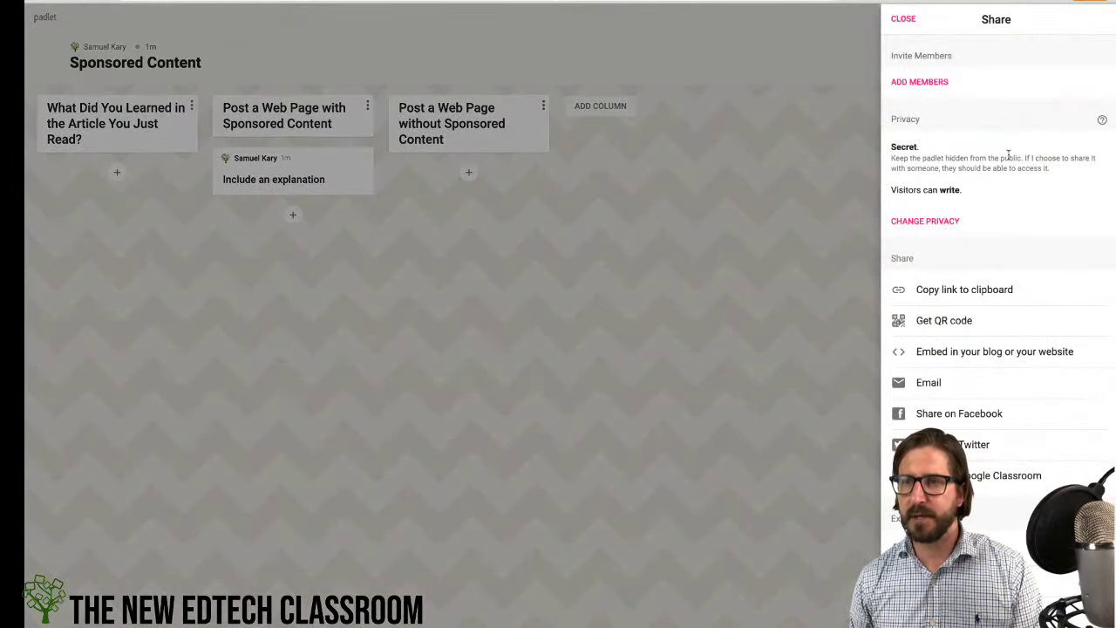
pyautogui.click(980, 290)
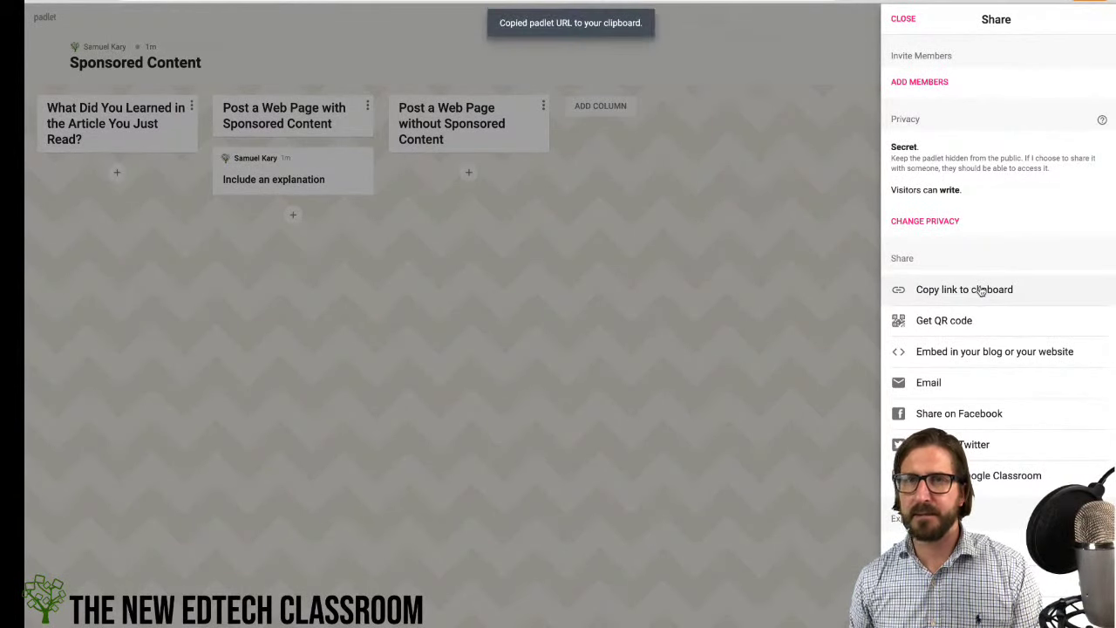
pyautogui.hotkey('alt', '[')
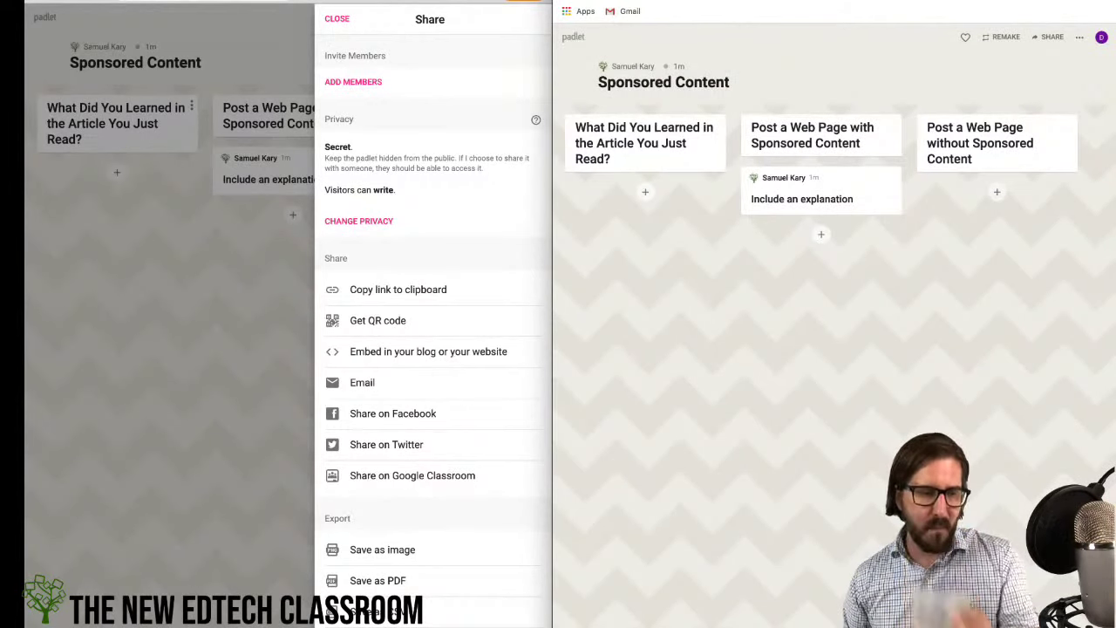
pyautogui.click(336, 19)
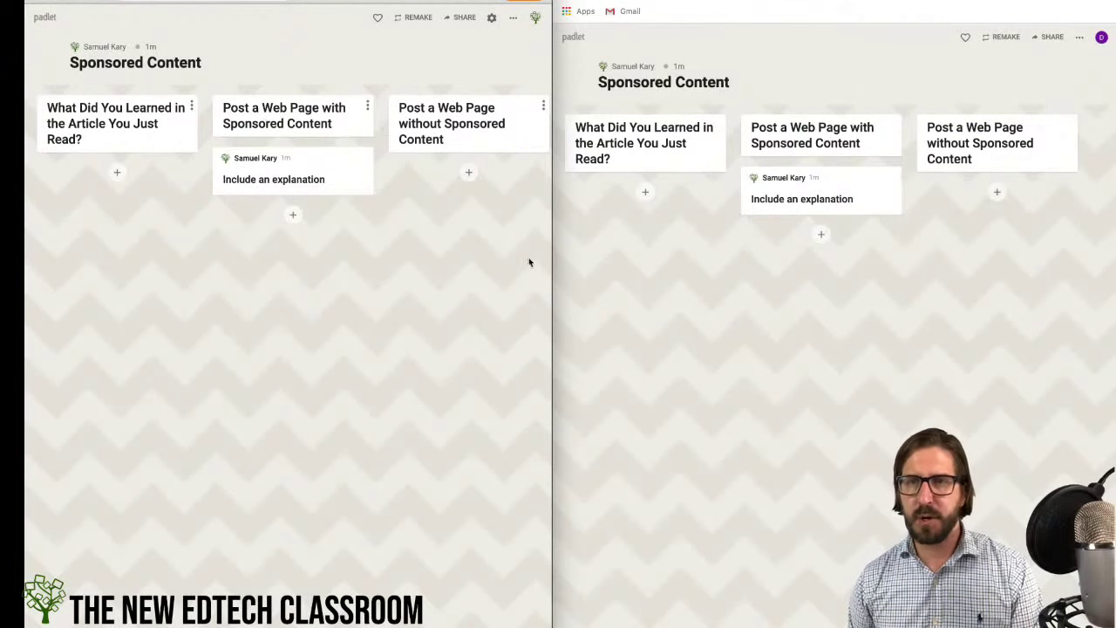
# - As the student, submit a post reading 'I learned' in the first column
pyautogui.click(645, 194)
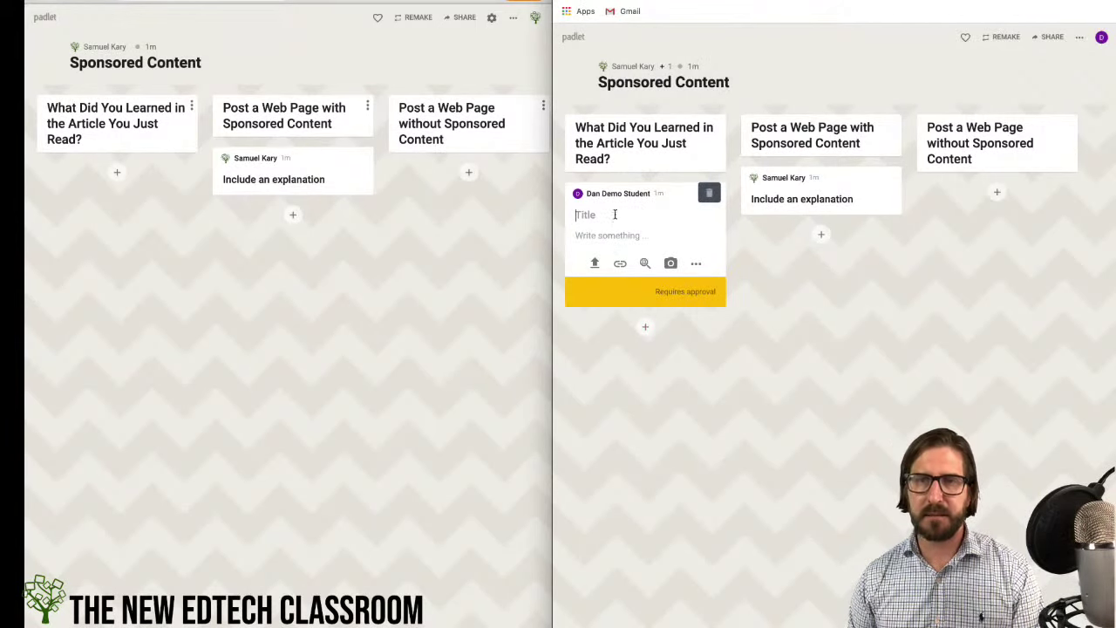
pyautogui.write('I learned...')
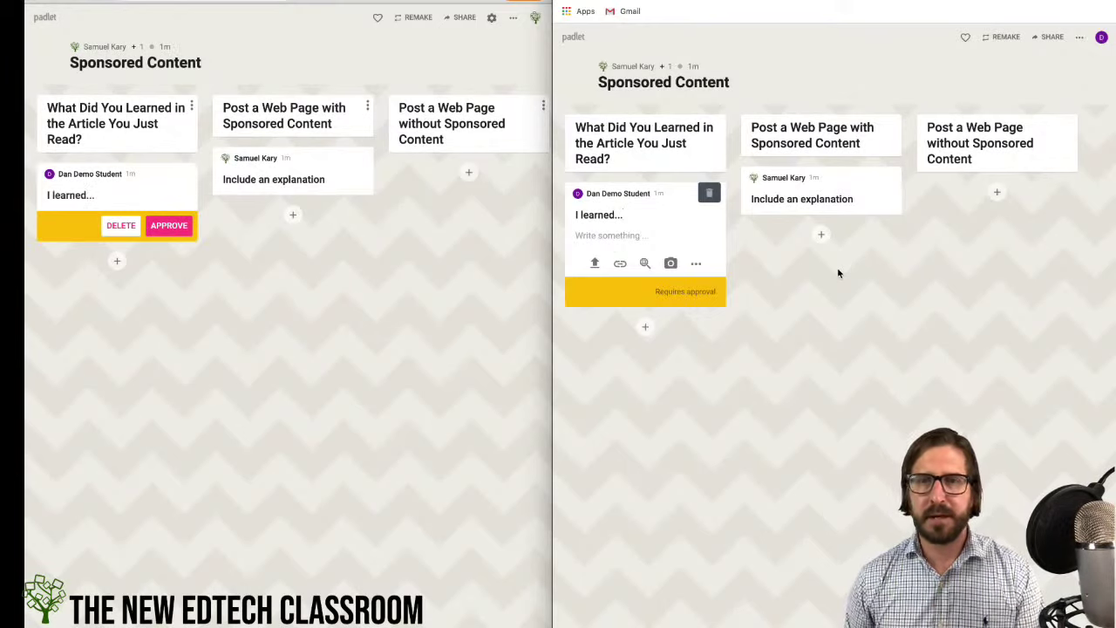
pyautogui.click(787, 450)
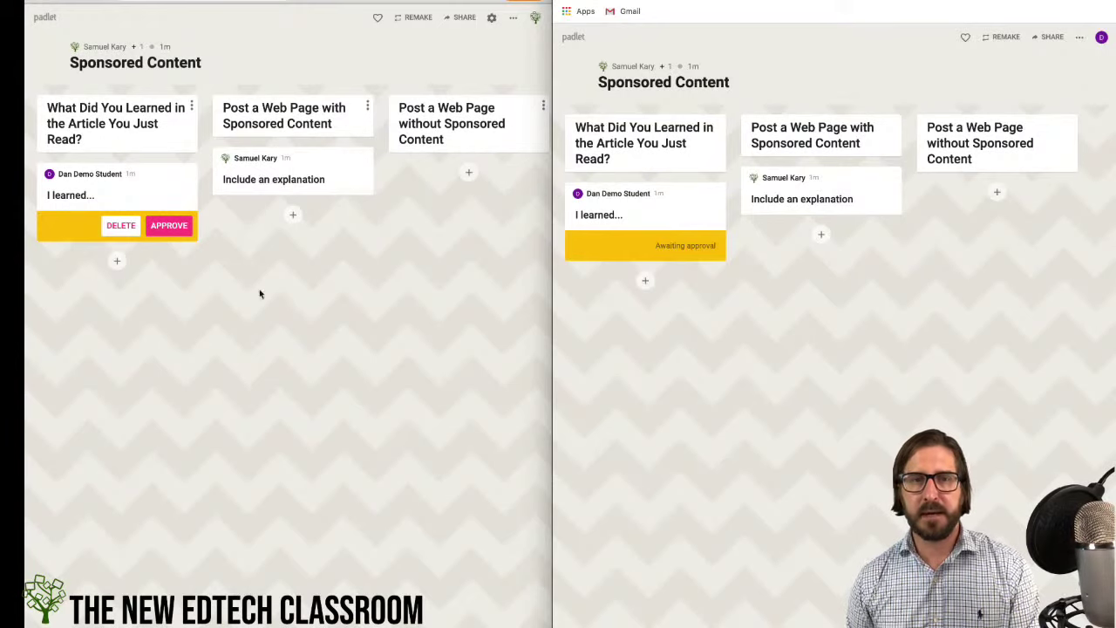
# - Approve the student's pending post and reload the student's window to show it
pyautogui.click(166, 228)
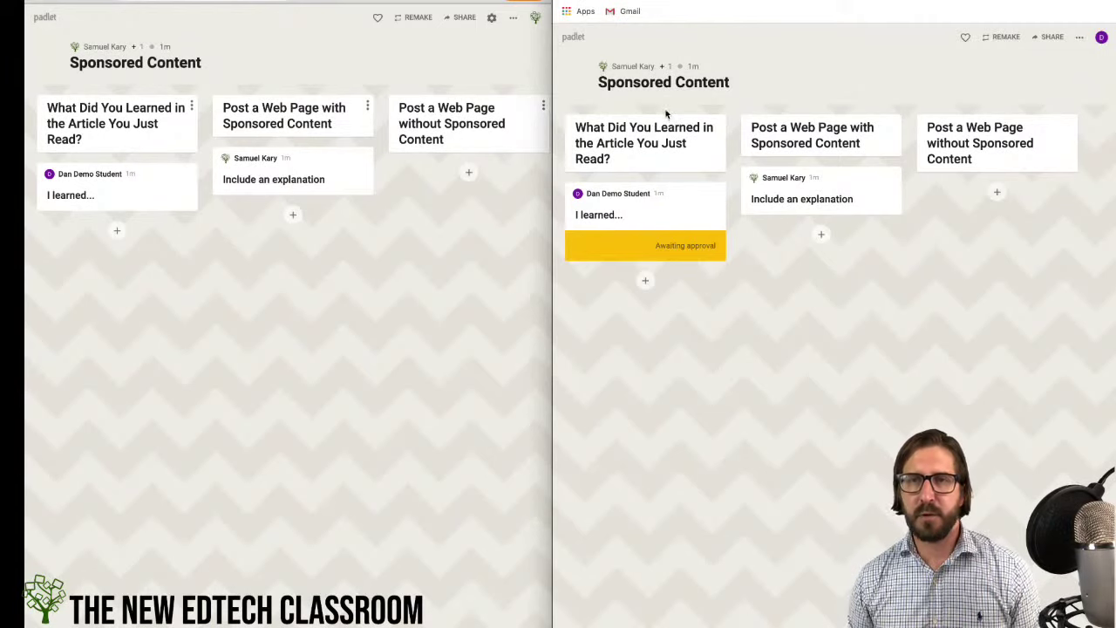
pyautogui.click(608, 3)
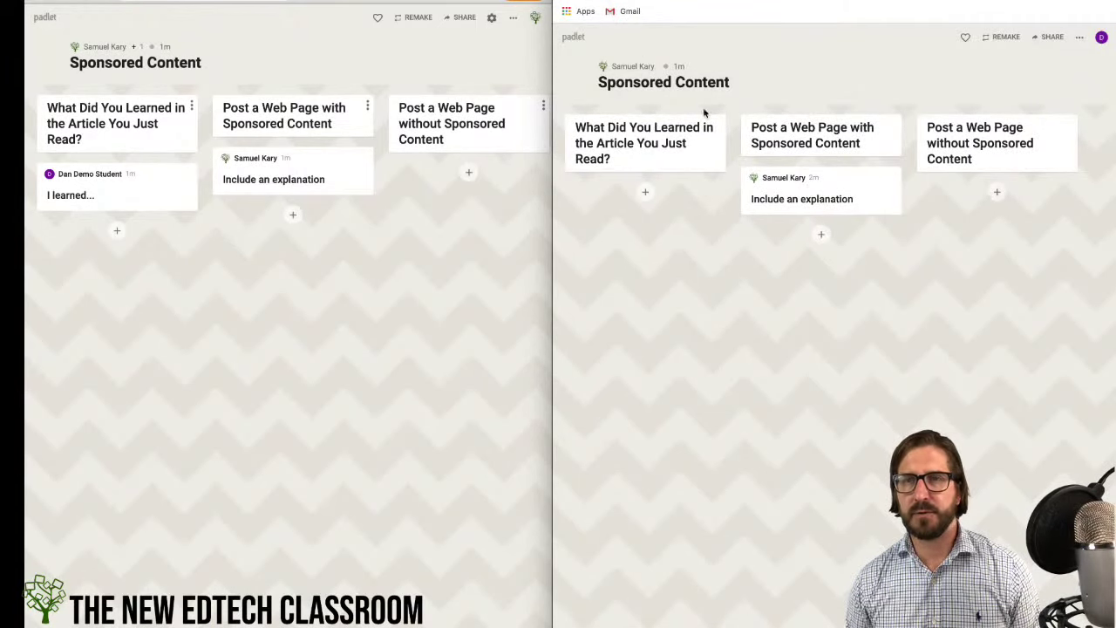
pyautogui.click(608, 2)
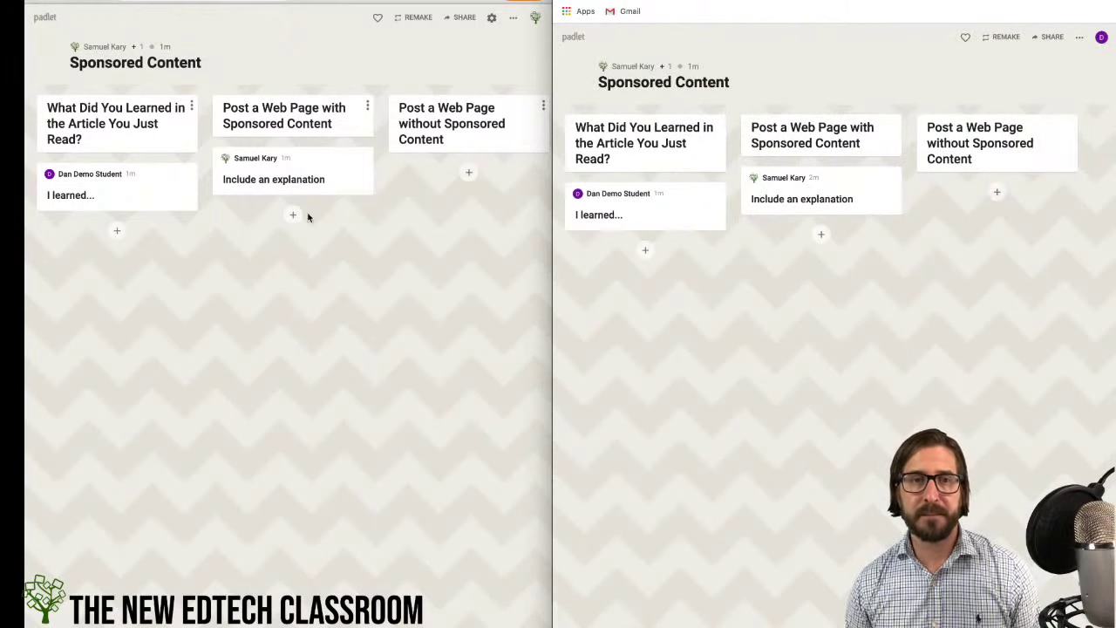
# - Turn on the Comments toggle in the board settings and save
pyautogui.moveTo(162, 199)
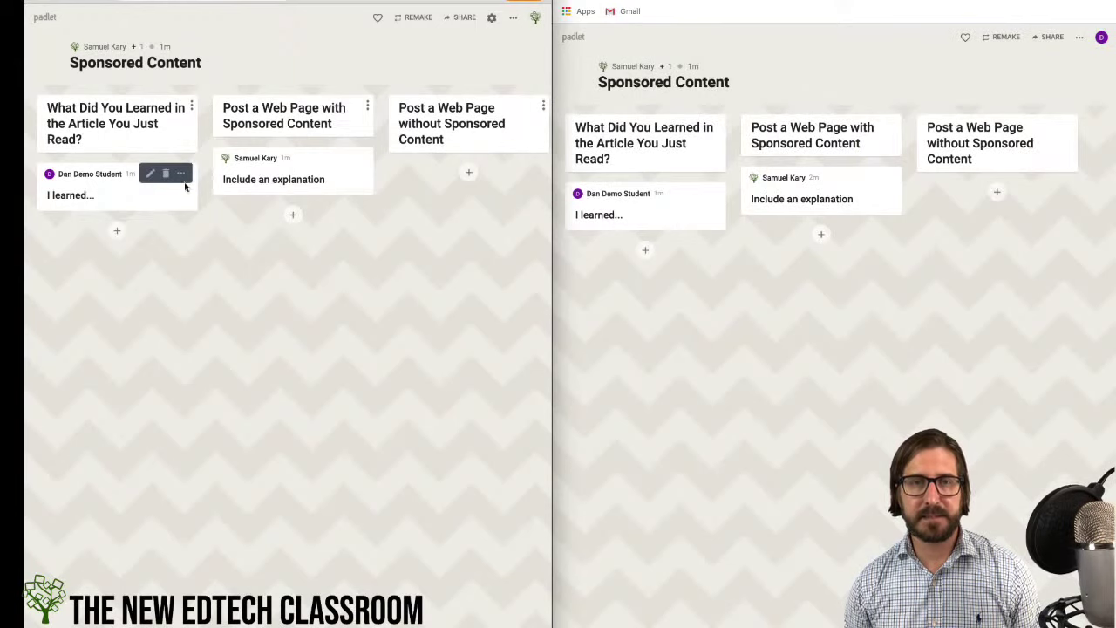
pyautogui.click(183, 174)
pyautogui.click(252, 250)
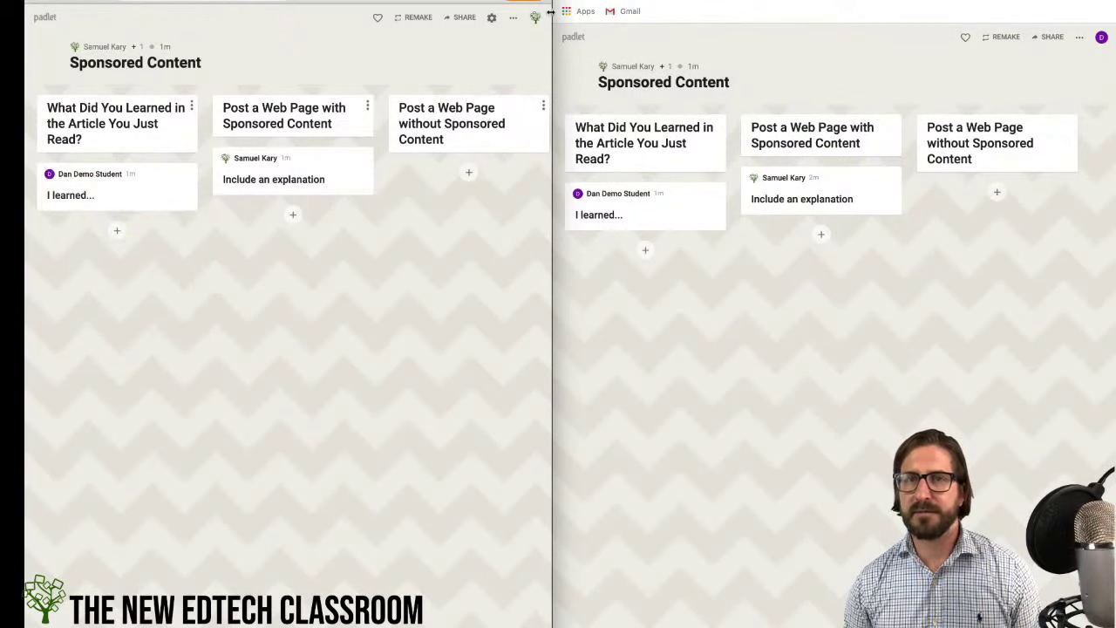
pyautogui.click(491, 18)
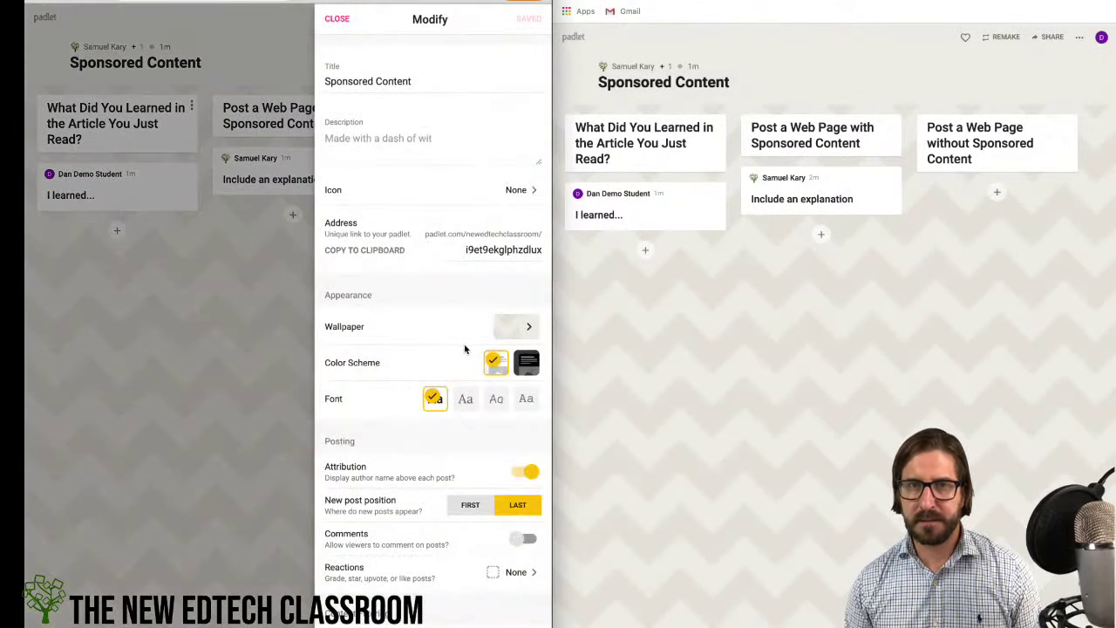
pyautogui.scroll(-2, 454, 484)
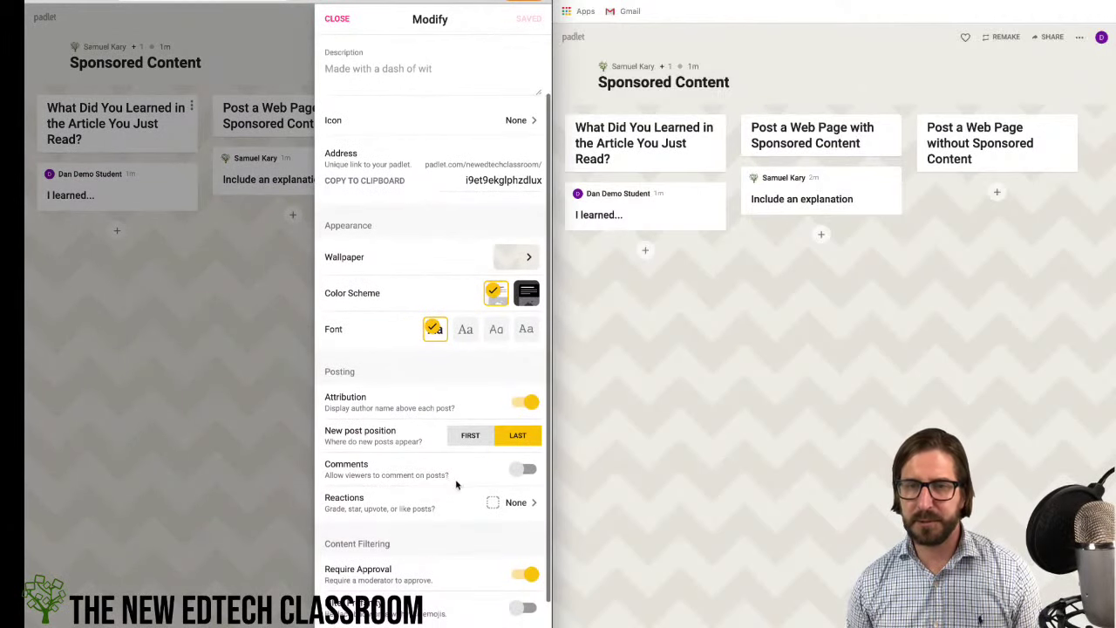
pyautogui.click(521, 470)
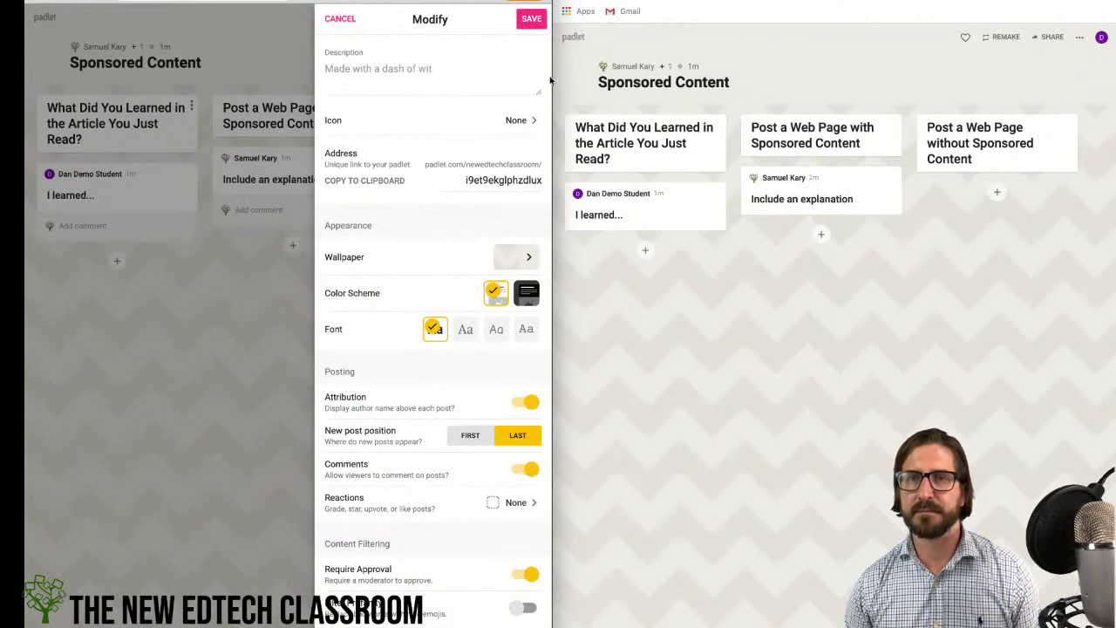
pyautogui.click(531, 18)
pyautogui.click(178, 446)
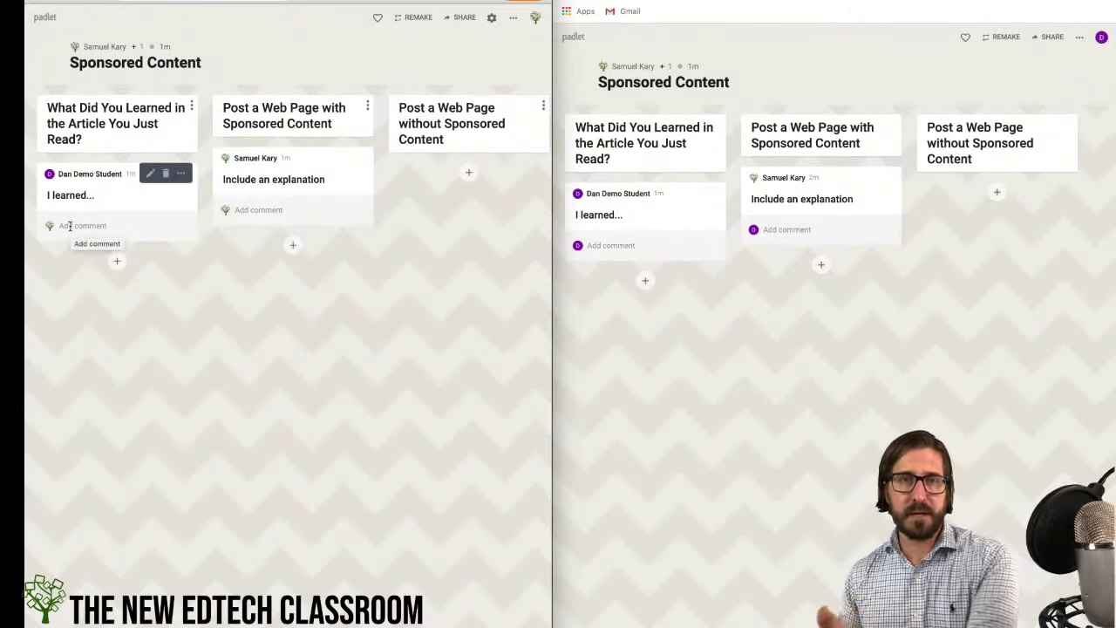
# - Comment 'That's awesome!' under the student's 'I learned' post, then open a new tab in the student's window
pyautogui.click(70, 226)
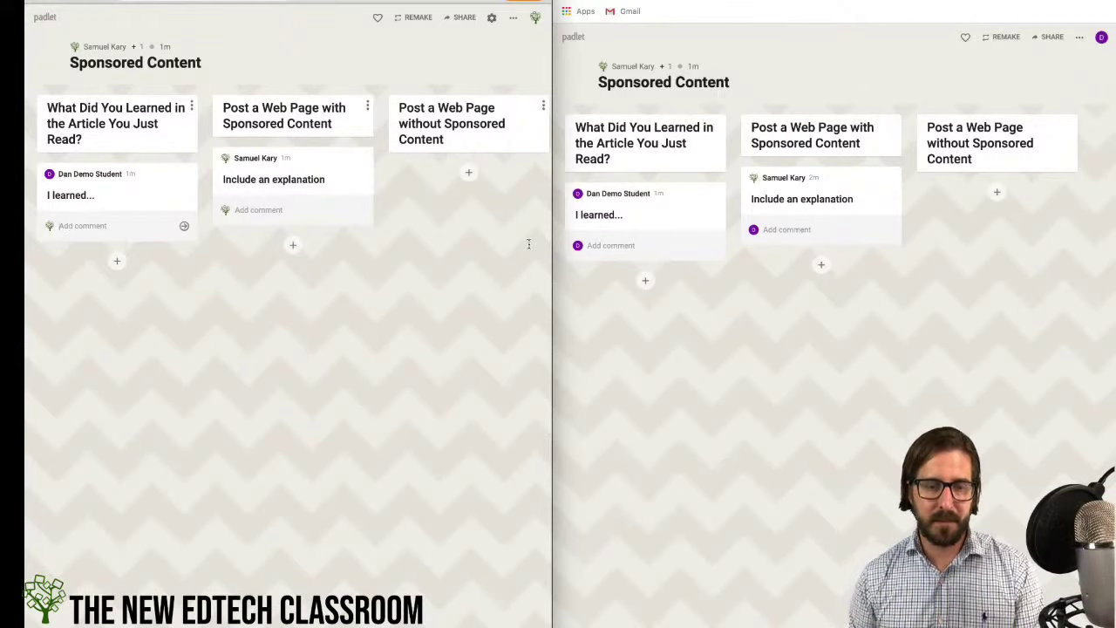
pyautogui.write('That')
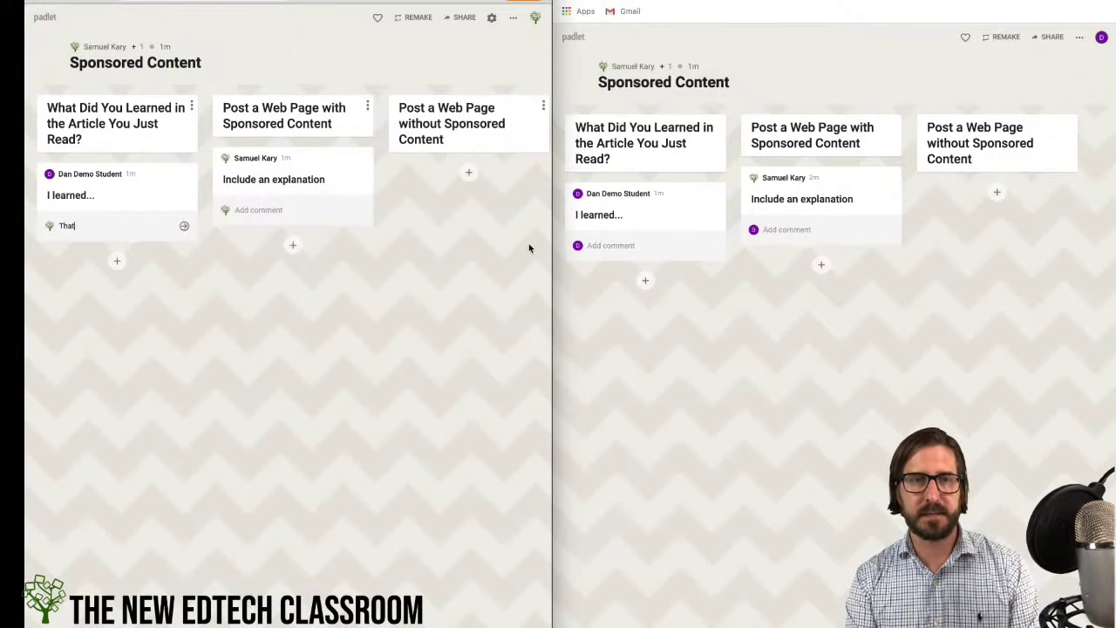
pyautogui.write("'s awesome!")
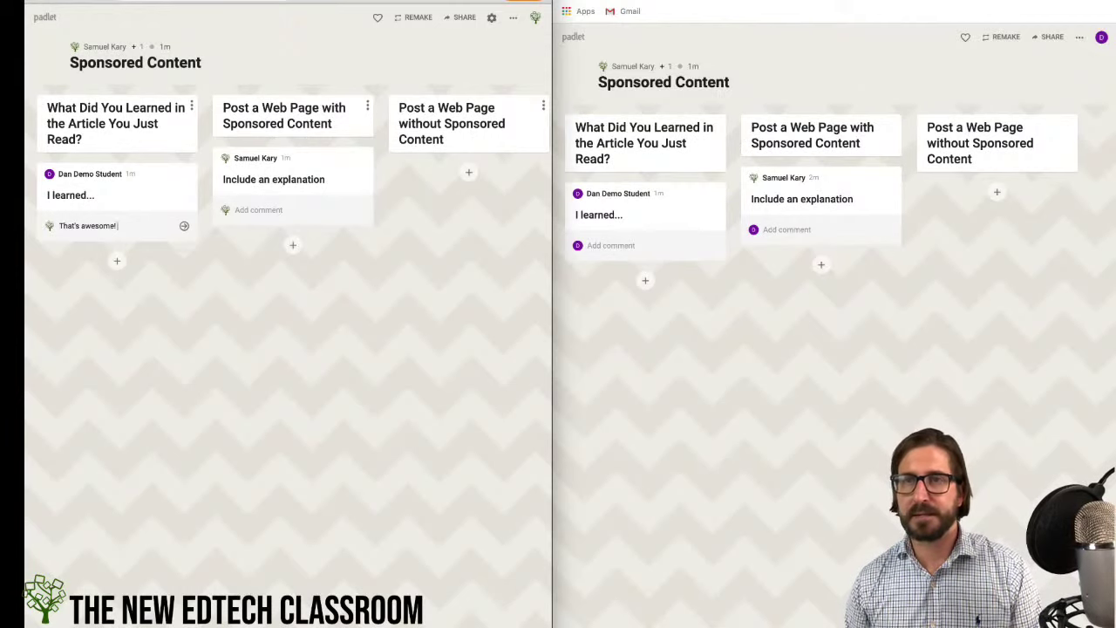
pyautogui.hotkey('ctrl', 't')
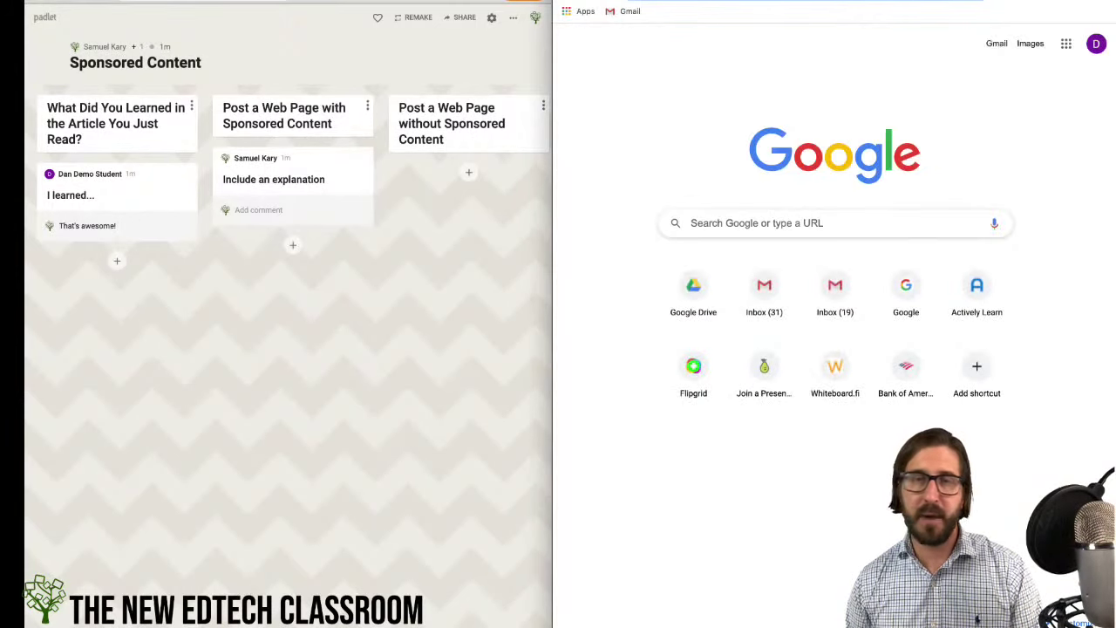
# - Search Google for 'daily beast' and open The Daily Beast homepage
pyautogui.write('actively learn')
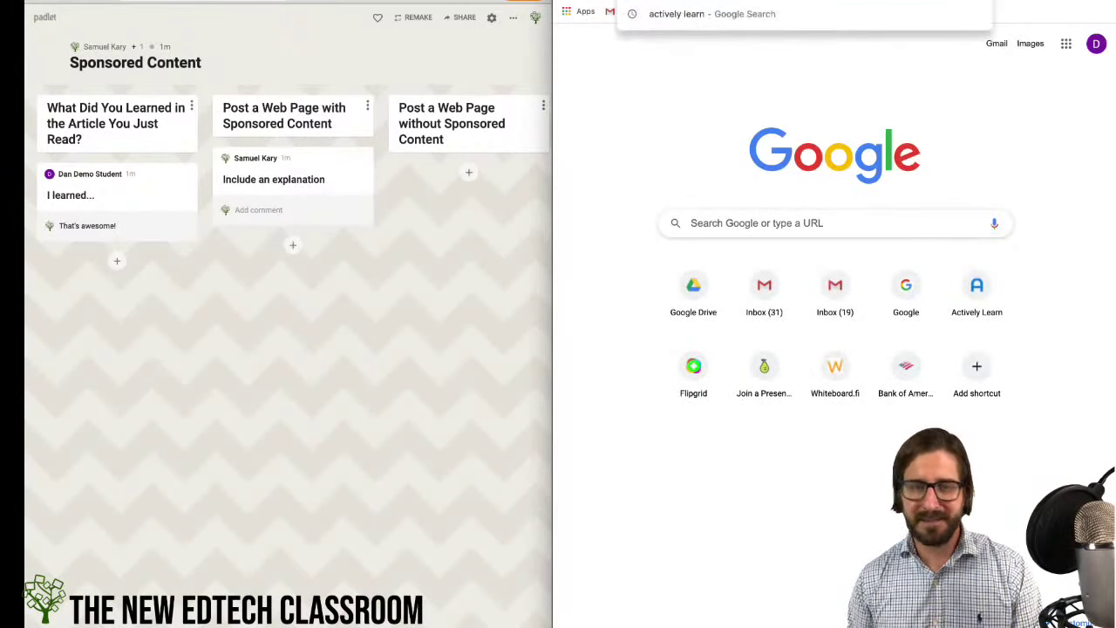
pyautogui.write('daily b')
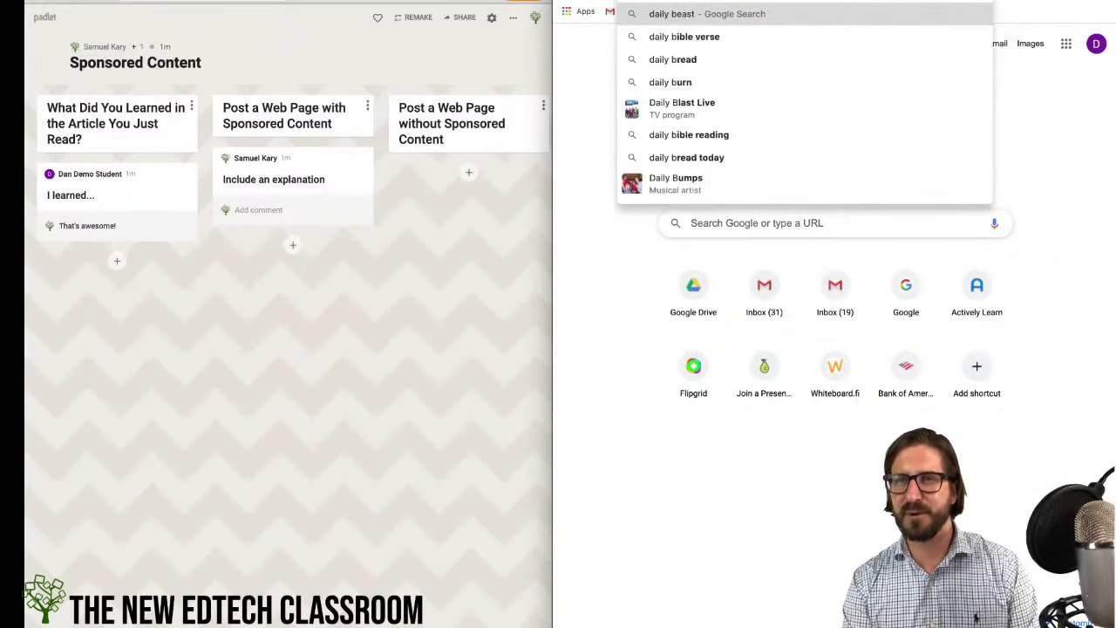
pyautogui.press('Escape')
pyautogui.write('east')
pyautogui.press('Return')
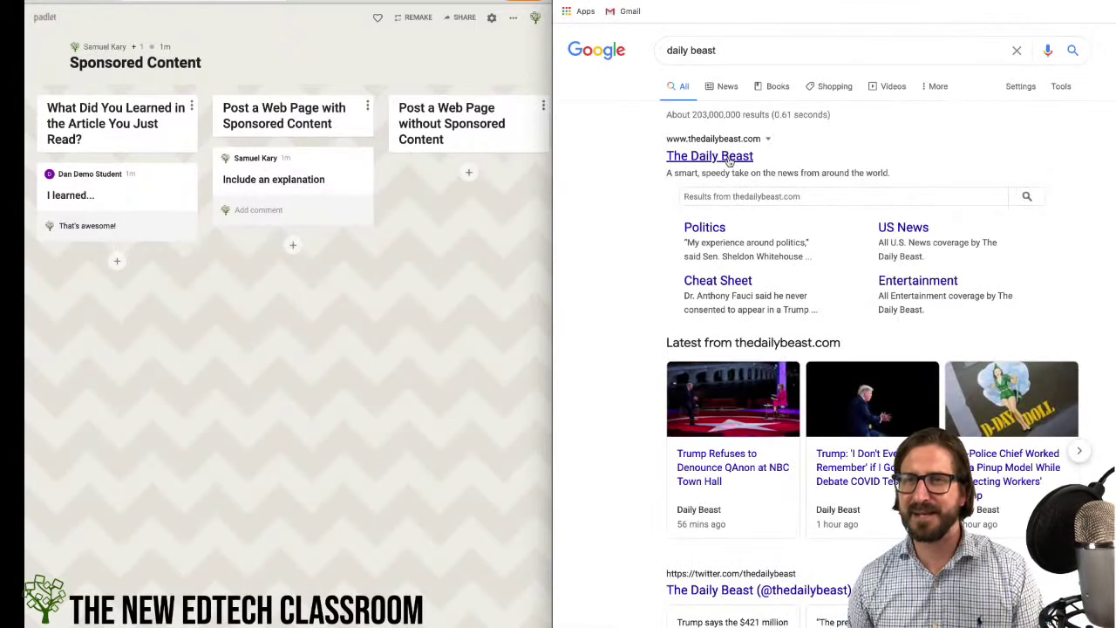
pyautogui.click(730, 161)
pyautogui.scroll(-1, 730, 162)
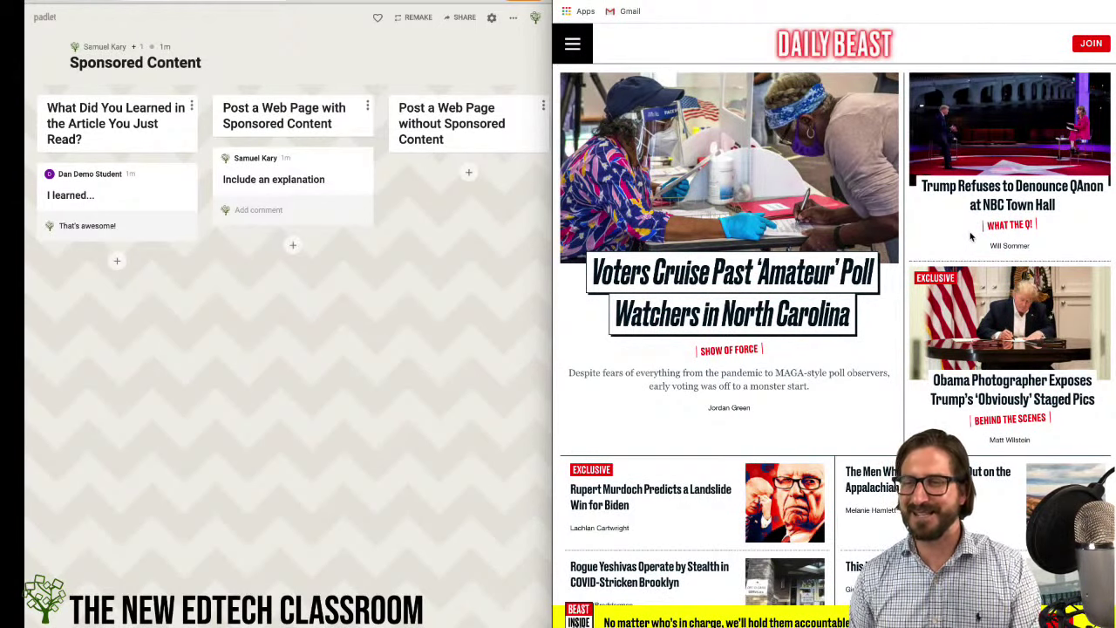
# - Dismiss the Daily Beast notifications prompt and bring the BBoutique Partner Update ad into view
pyautogui.scroll(-1, 928, 321)
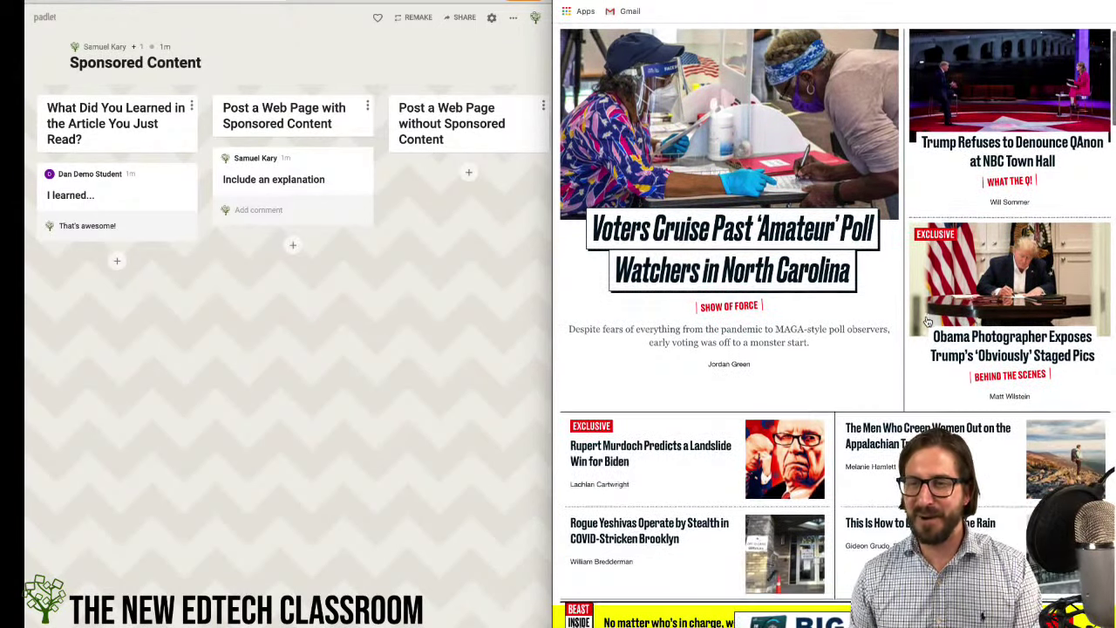
pyautogui.scroll(-3, 927, 320)
pyautogui.scroll(-2, 928, 321)
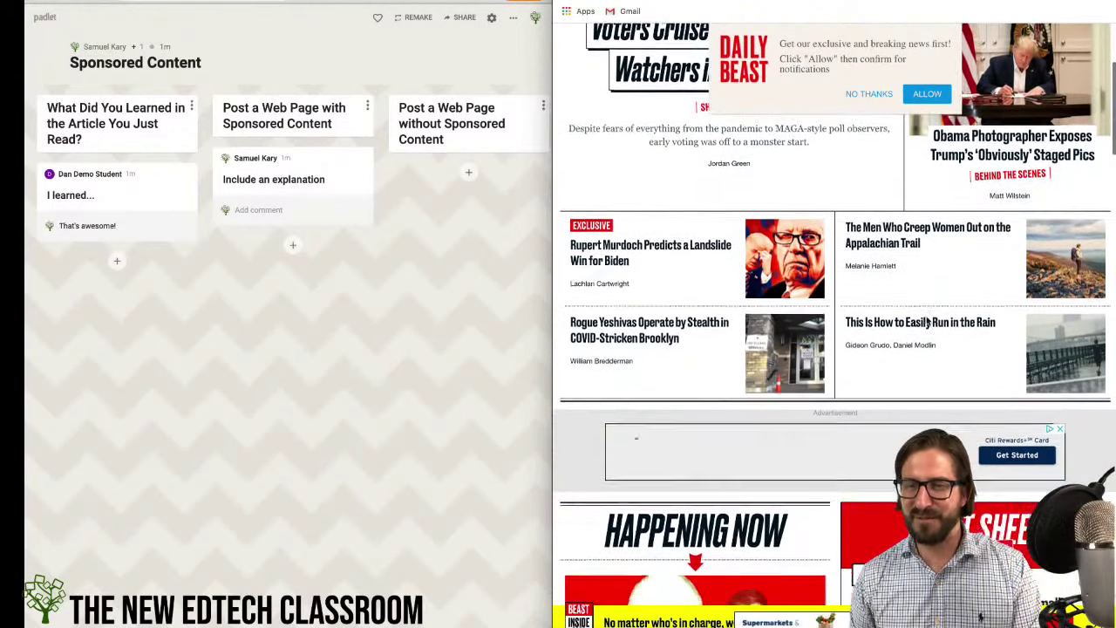
pyautogui.scroll(-5, 926, 322)
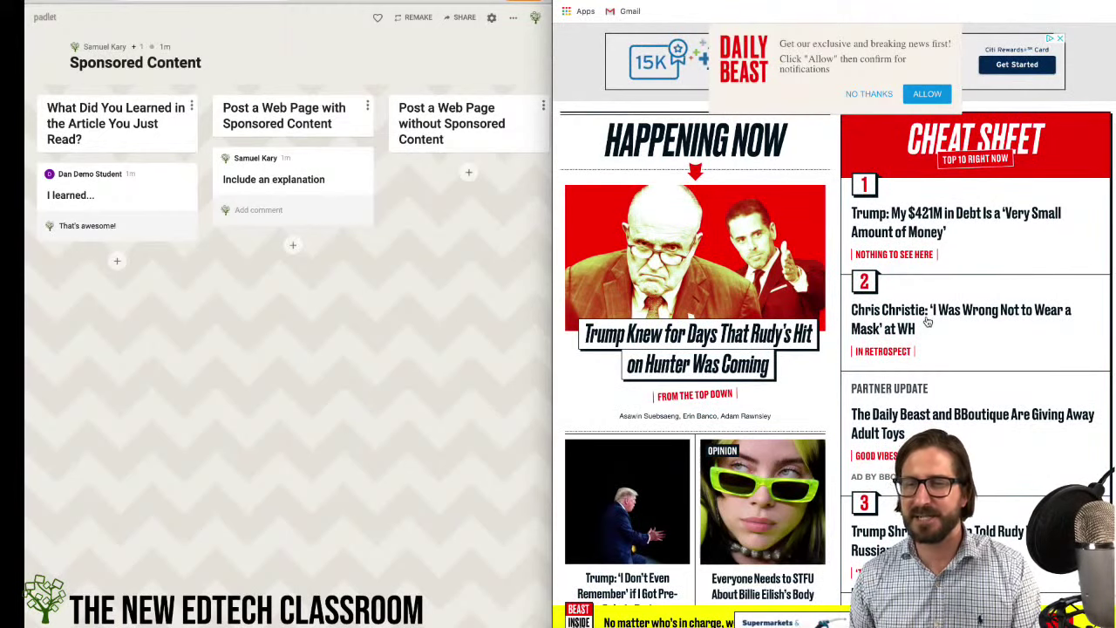
pyautogui.scroll(-3, 928, 321)
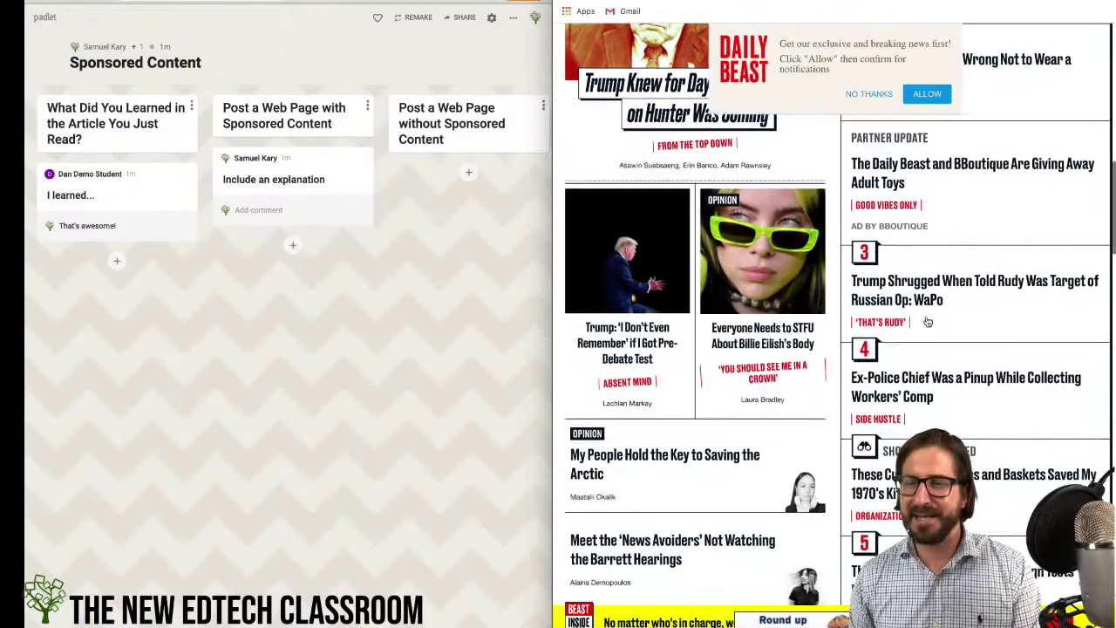
pyautogui.scroll(-1, 928, 322)
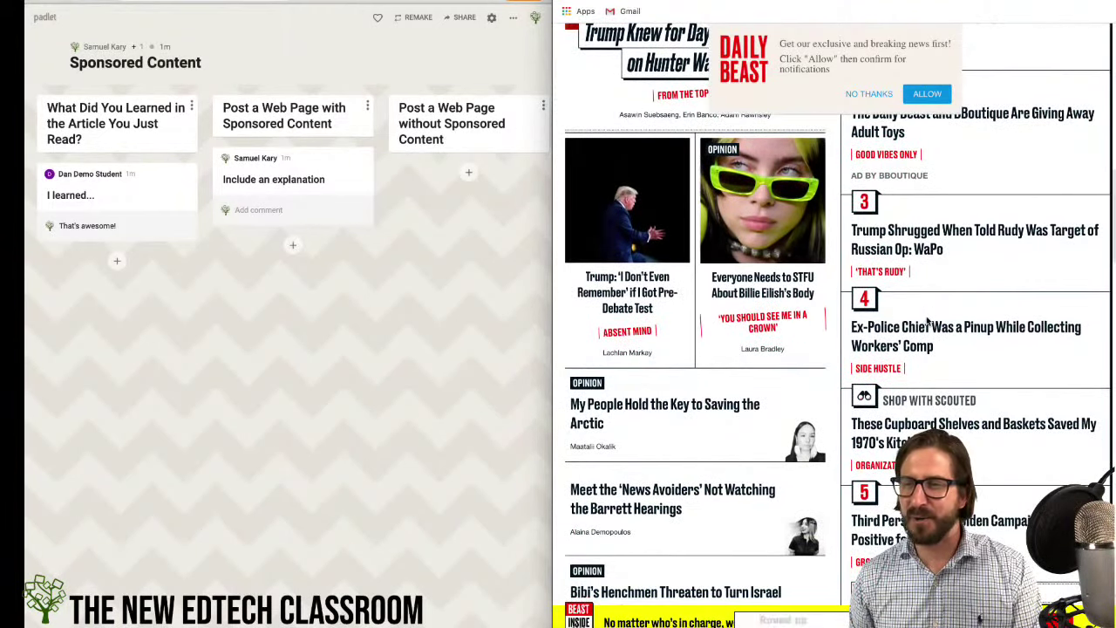
pyautogui.scroll(5, 928, 321)
pyautogui.scroll(-6, 929, 198)
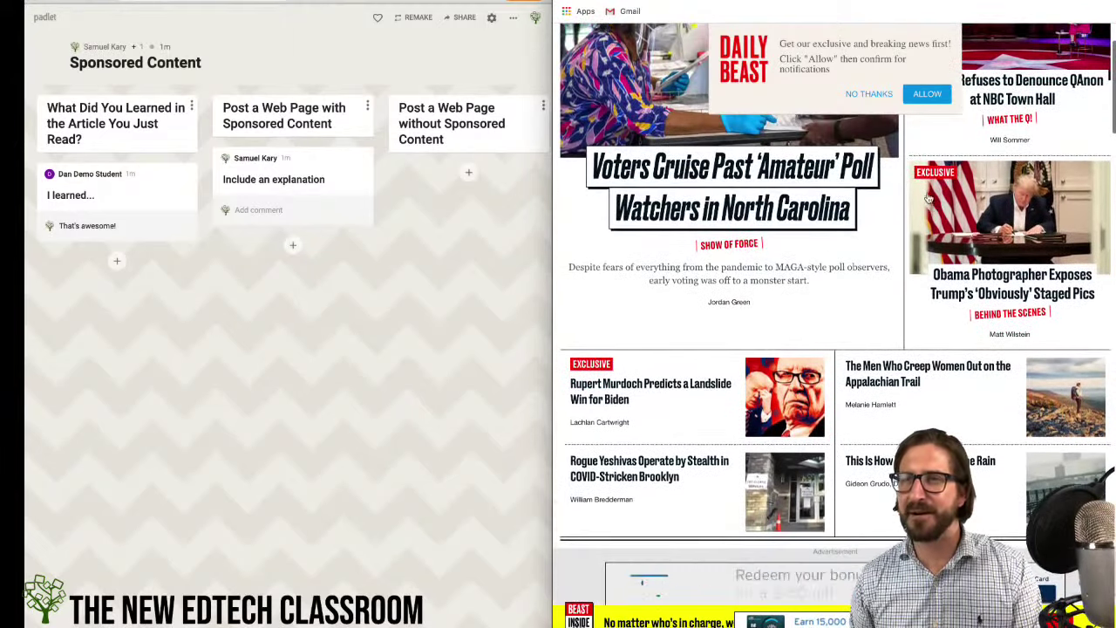
pyautogui.click(889, 99)
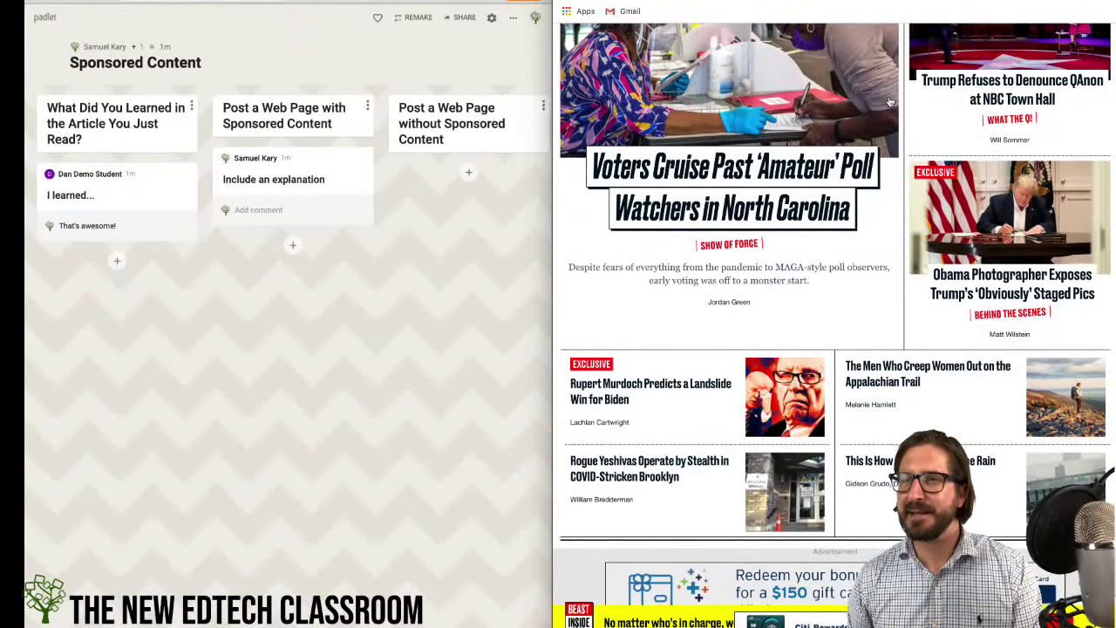
pyautogui.scroll(-8, 928, 261)
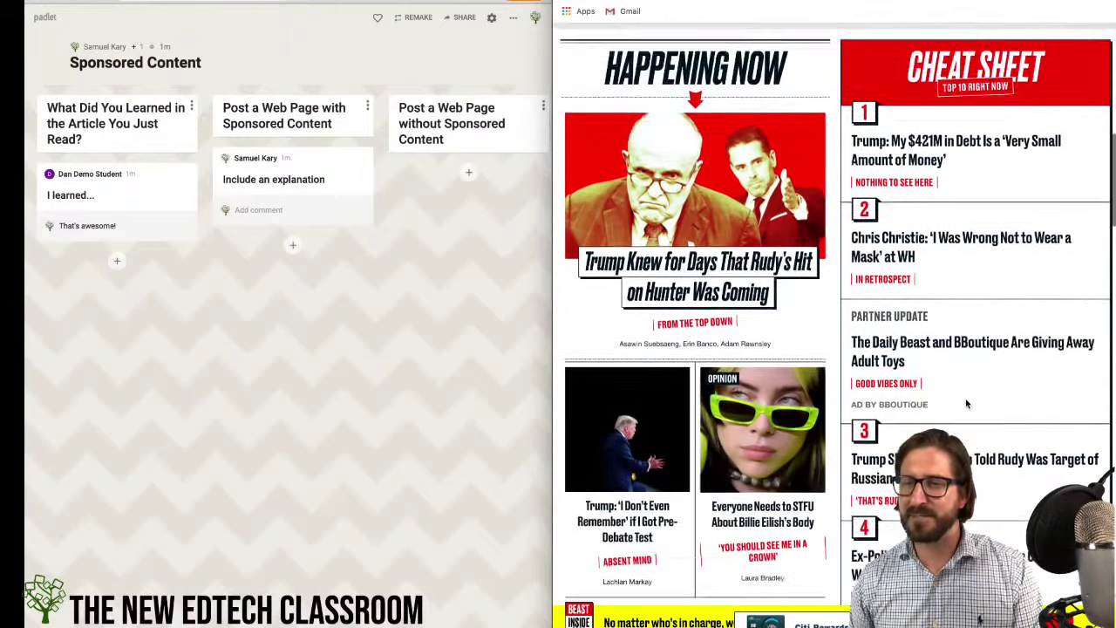
pyautogui.scroll(-3, 966, 404)
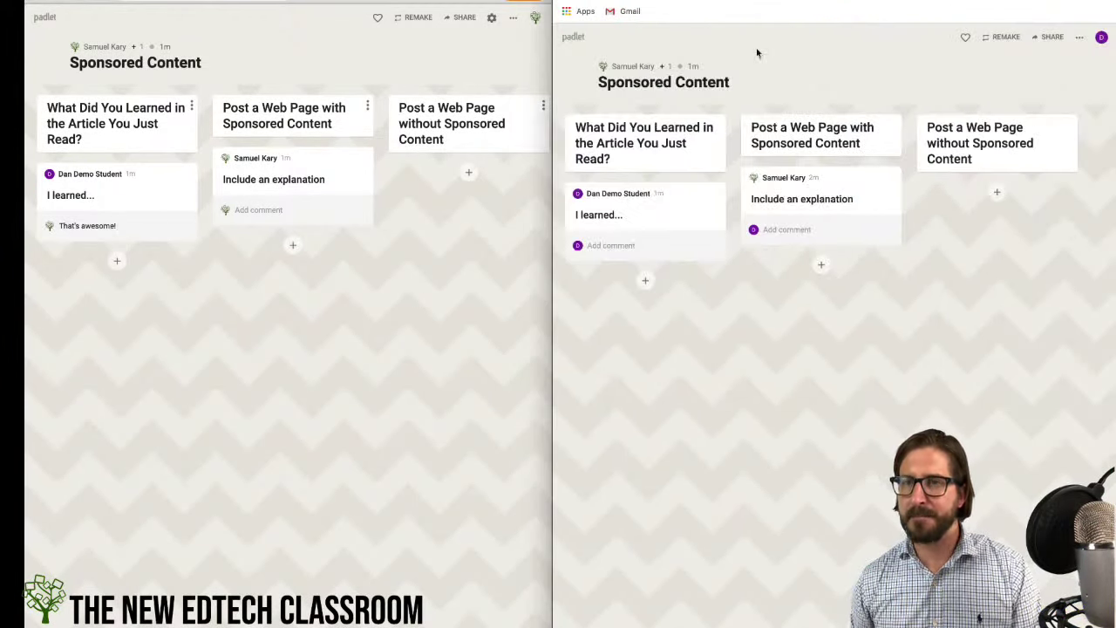
# - Add a post with the pasted Daily Beast article link to the sponsored-content column
pyautogui.click(821, 266)
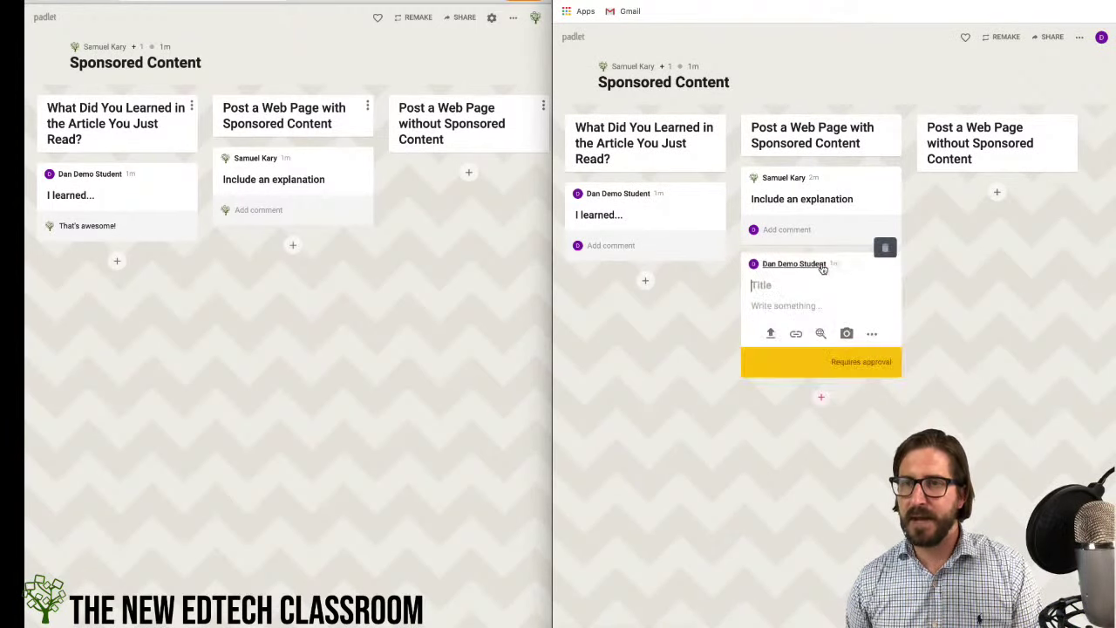
pyautogui.click(795, 335)
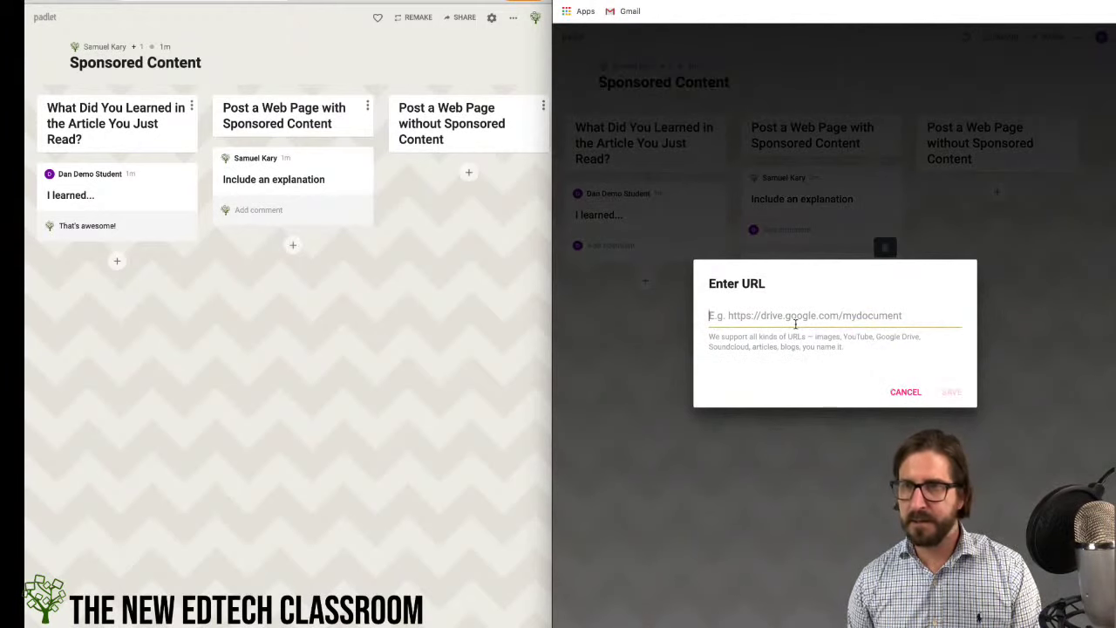
pyautogui.hotkey('ctrl', 'v')
pyautogui.click(951, 391)
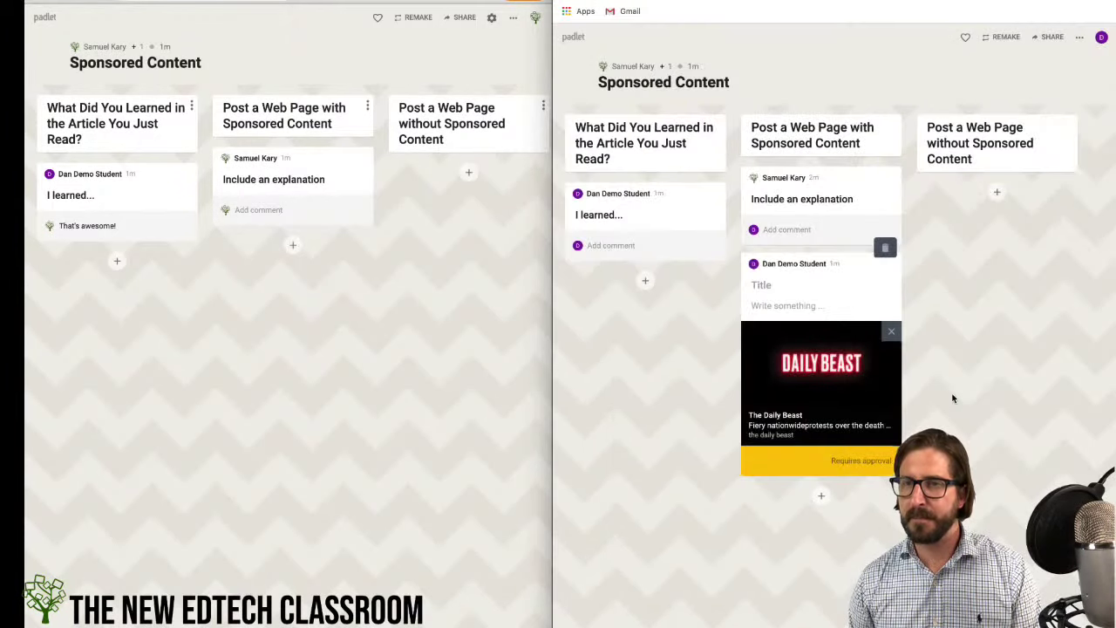
pyautogui.click(762, 285)
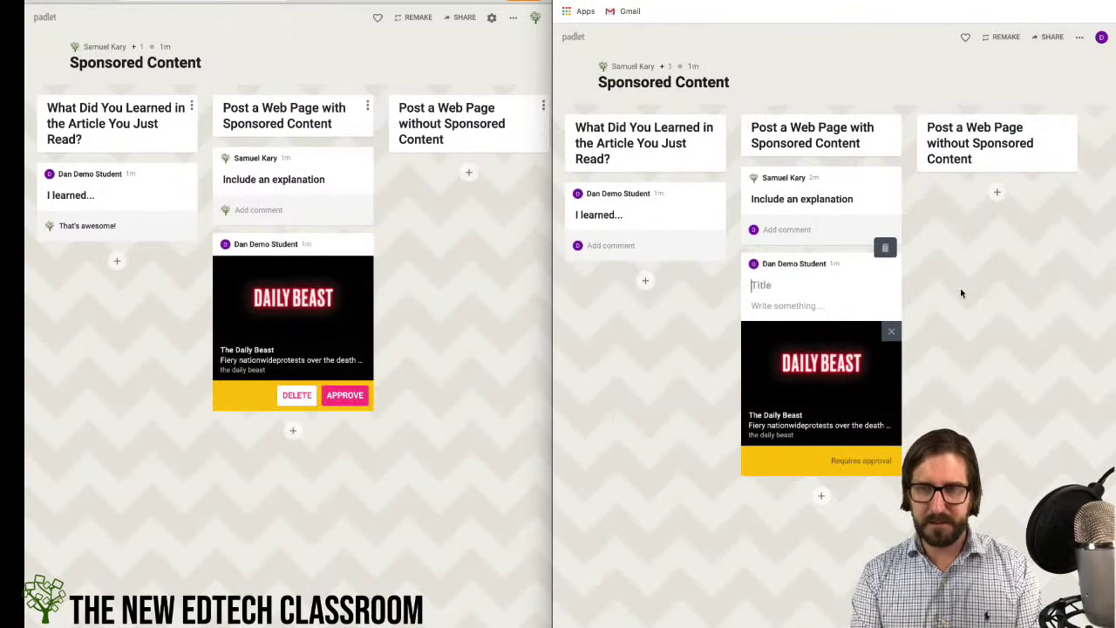
# - Title the post 'The Daily Beast' and explain it was an article trying to sell something
pyautogui.write('The Da')
pyautogui.press('BackSpace')
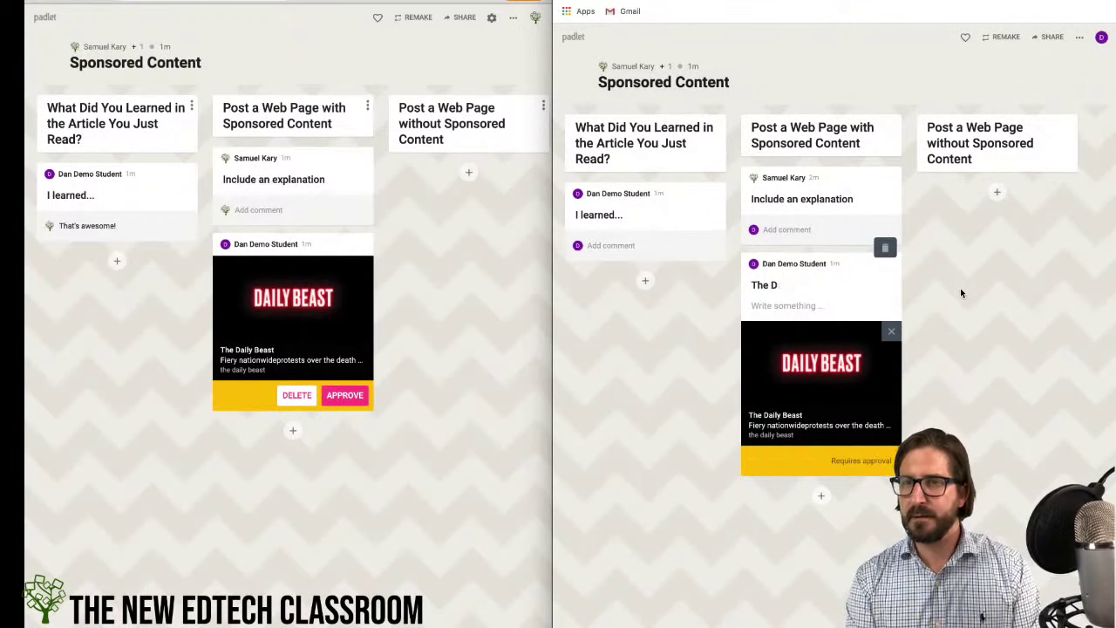
pyautogui.write('aily Beast')
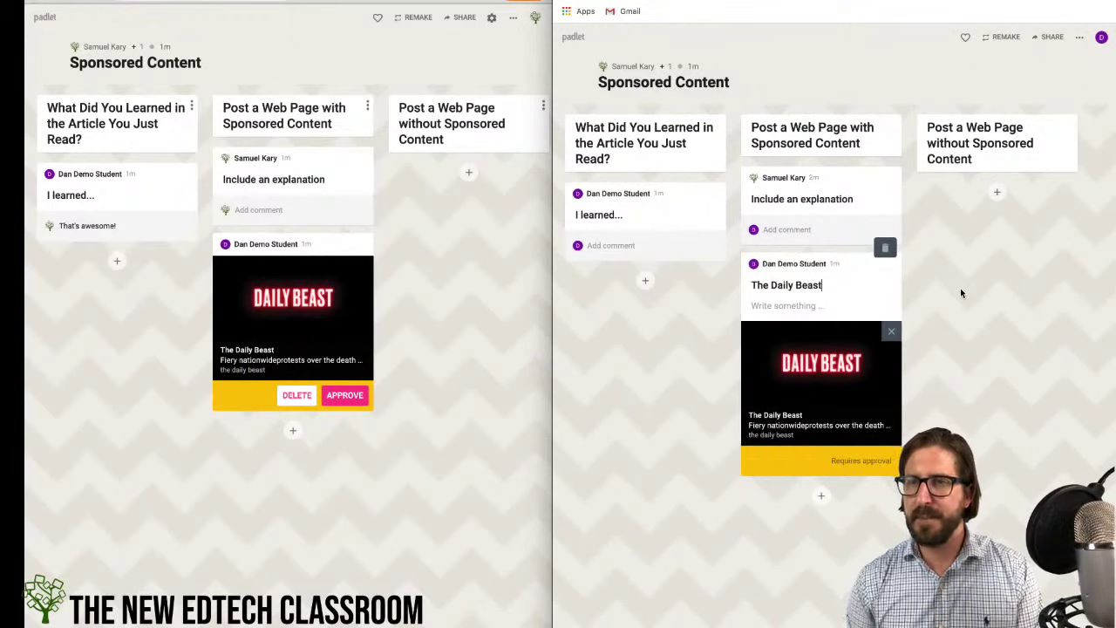
pyautogui.click(786, 309)
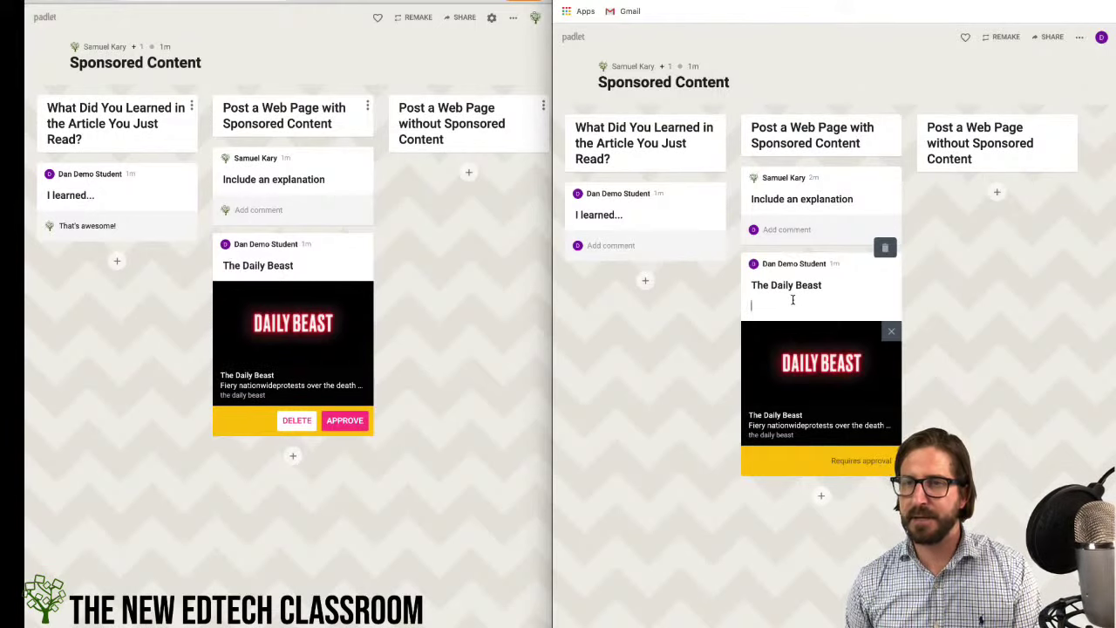
pyautogui.write('I know')
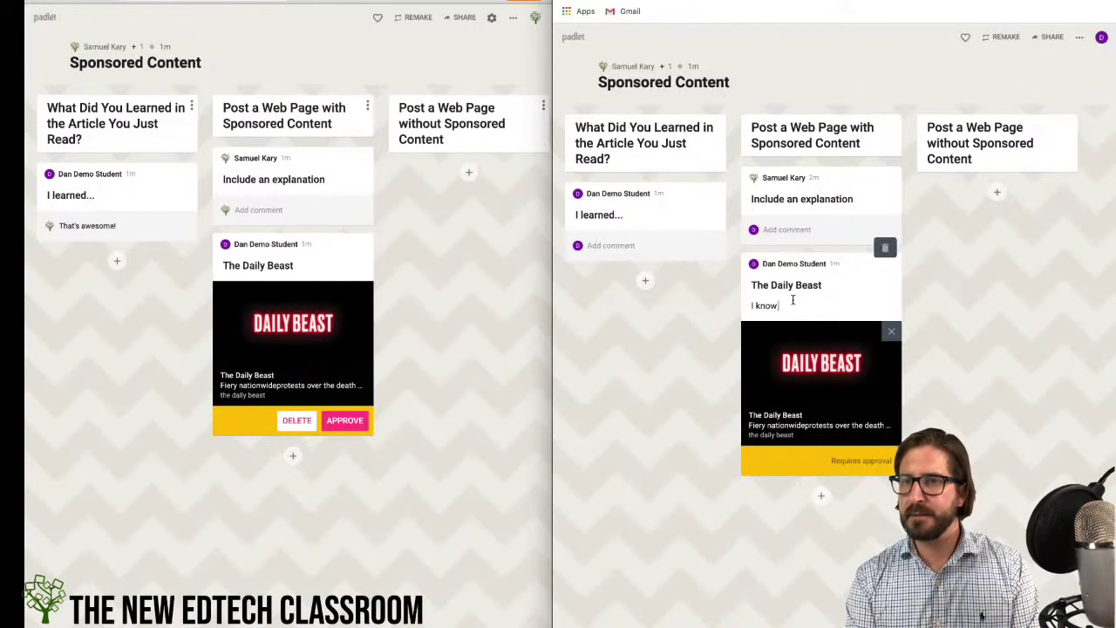
pyautogui.write(' it sponso')
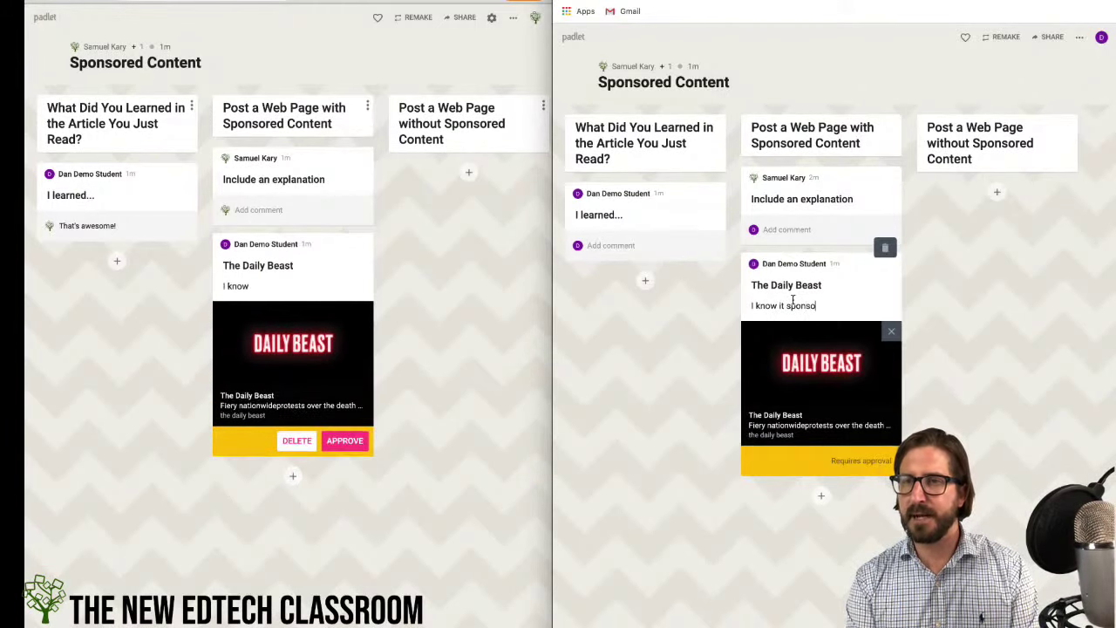
pyautogui.write('red content b')
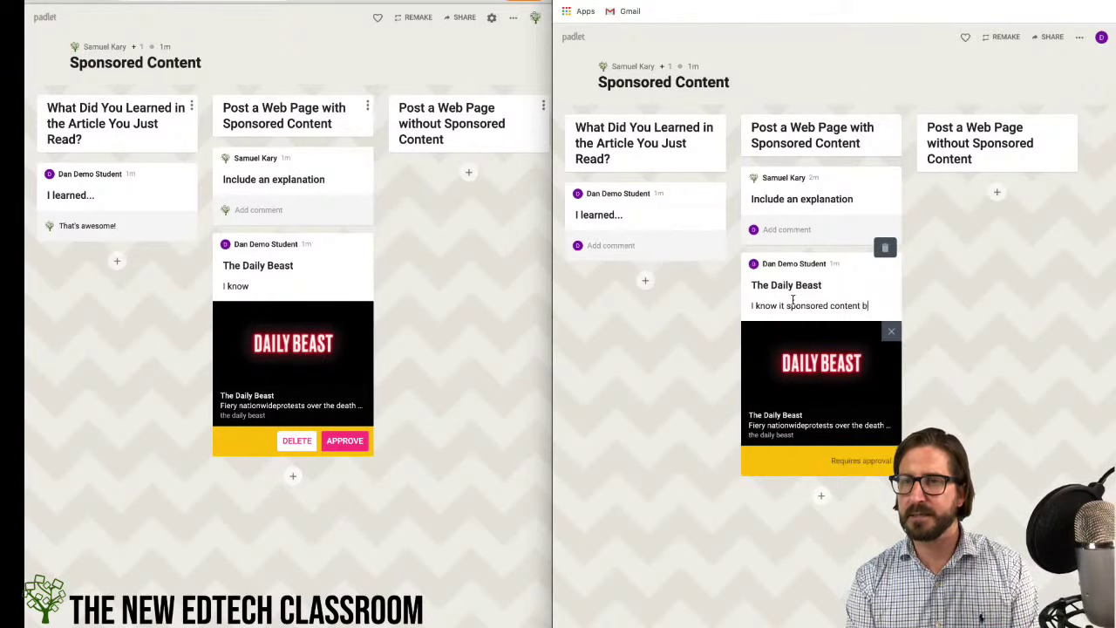
pyautogui.write('ecause I saw')
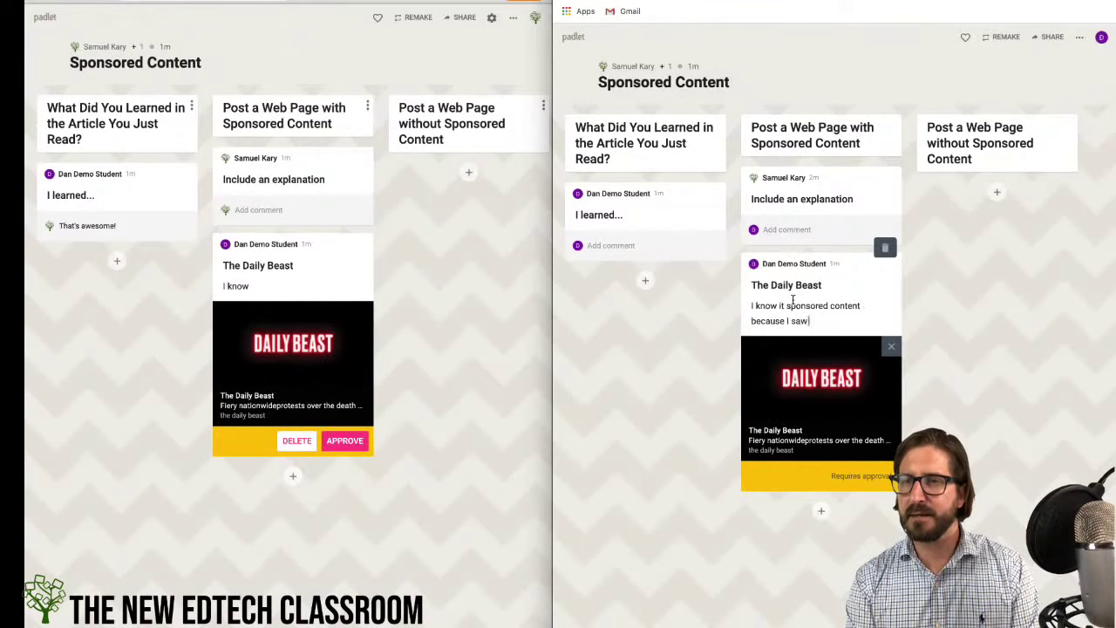
pyautogui.write(' an article')
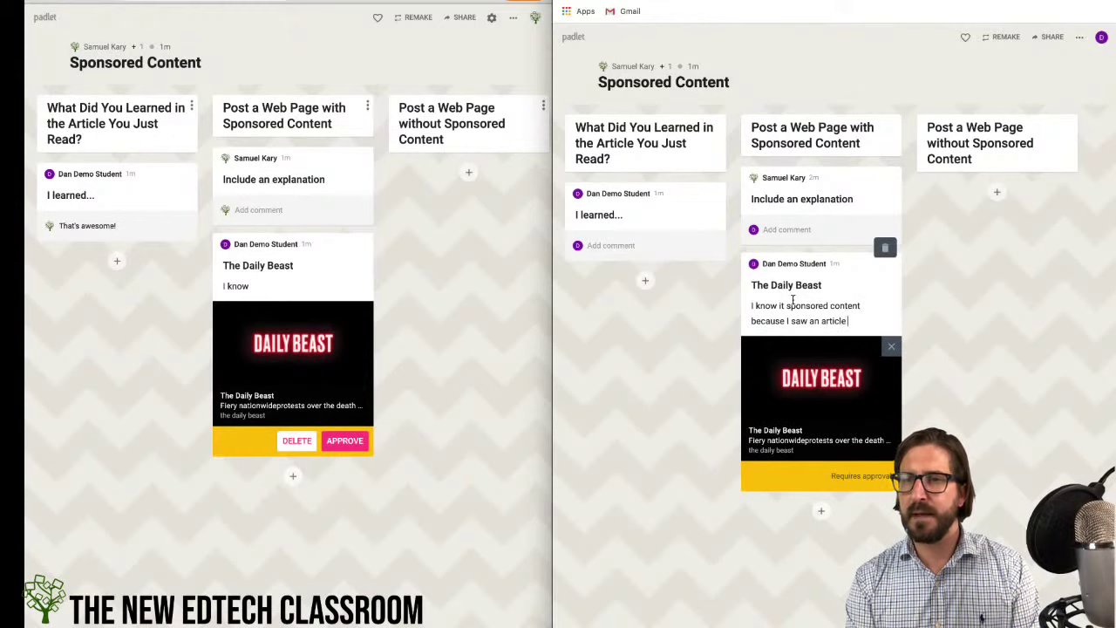
pyautogui.write(' that was trying to')
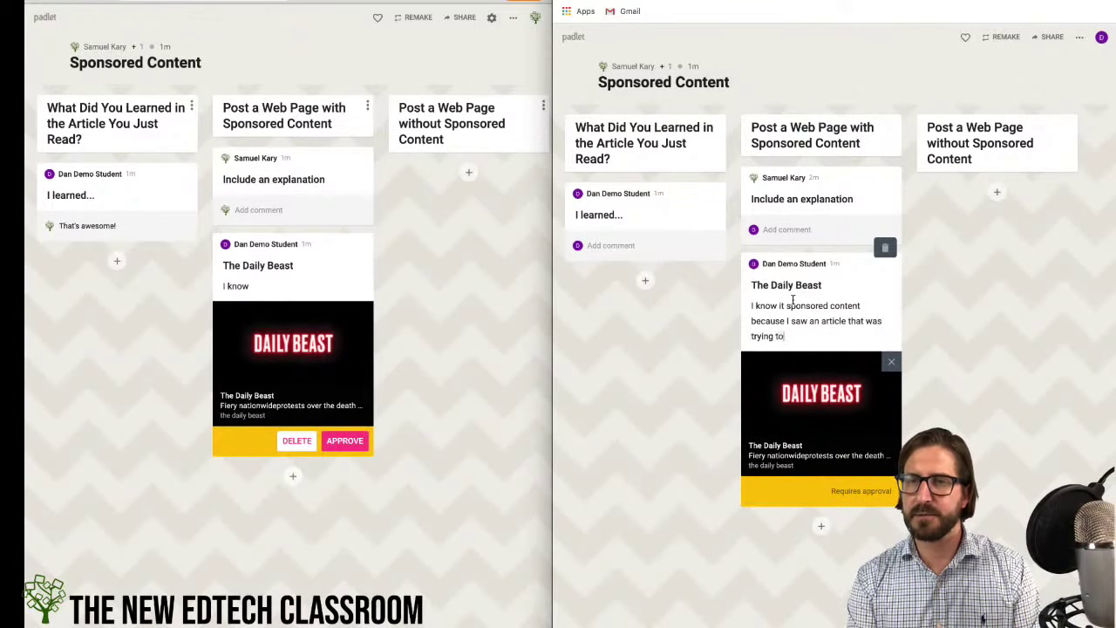
pyautogui.write(' sell me something.')
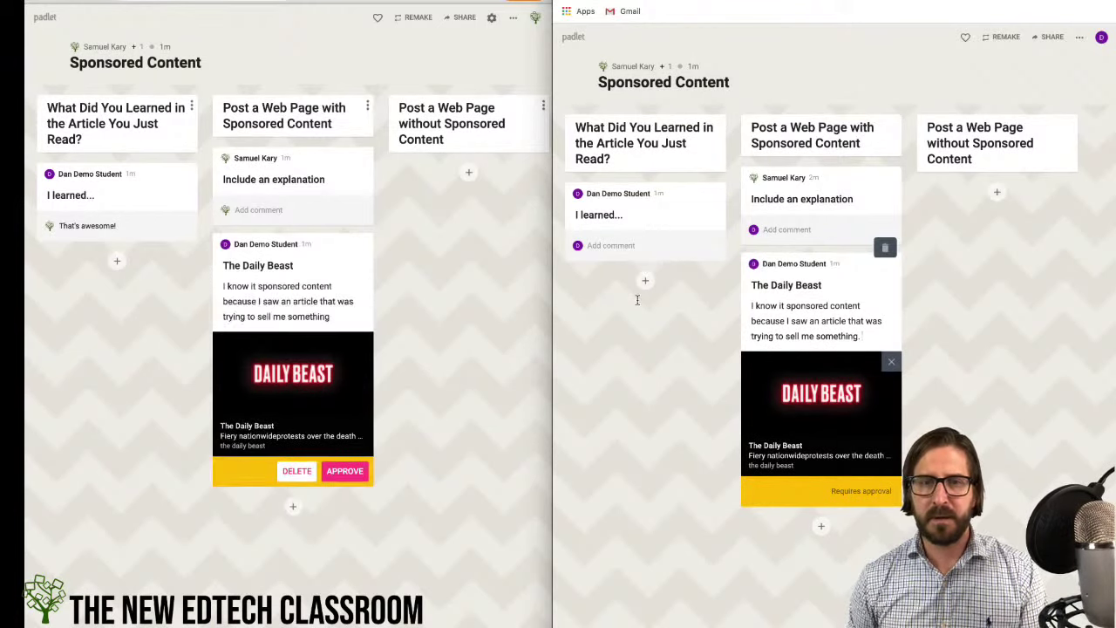
# - Approve the Daily Beast post on the teacher's board, refresh the student view, and start a comment
pyautogui.click(353, 473)
pyautogui.click(353, 474)
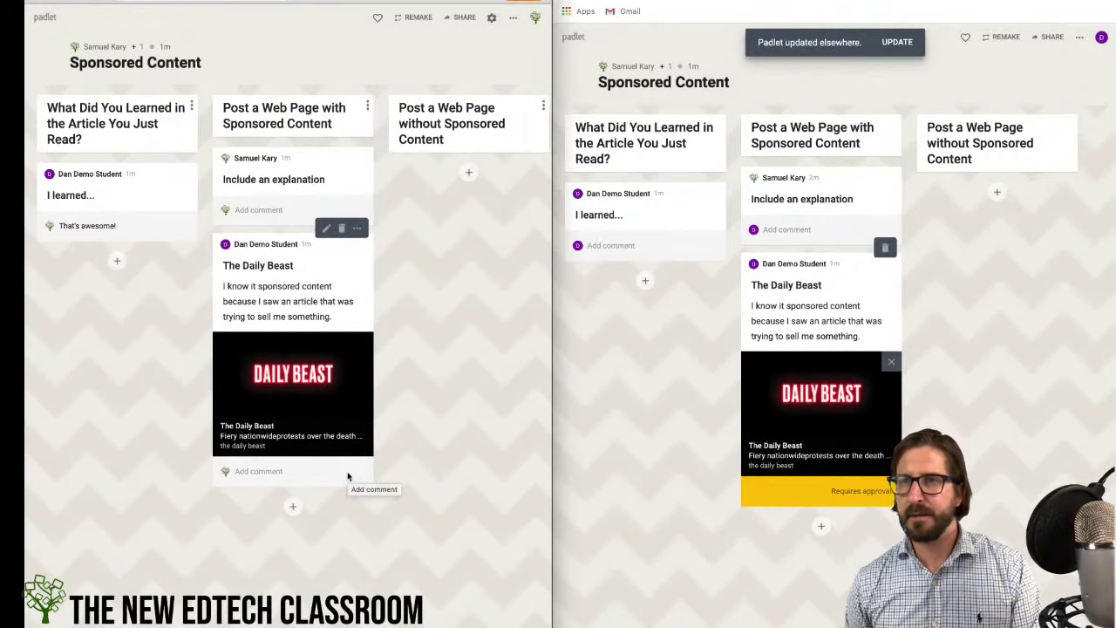
pyautogui.click(889, 47)
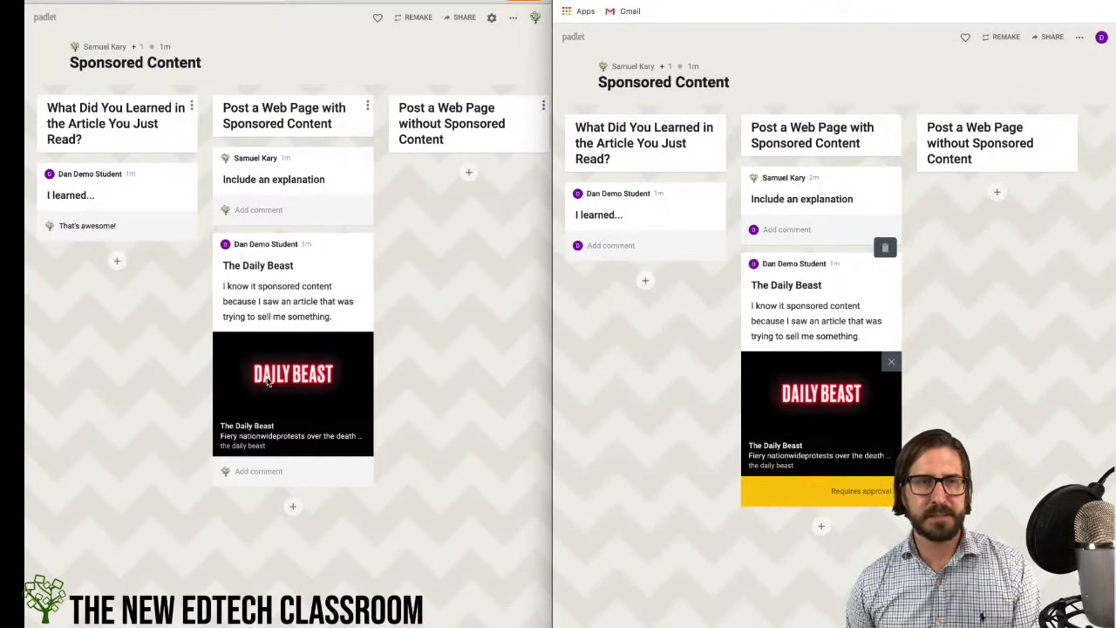
pyautogui.click(258, 472)
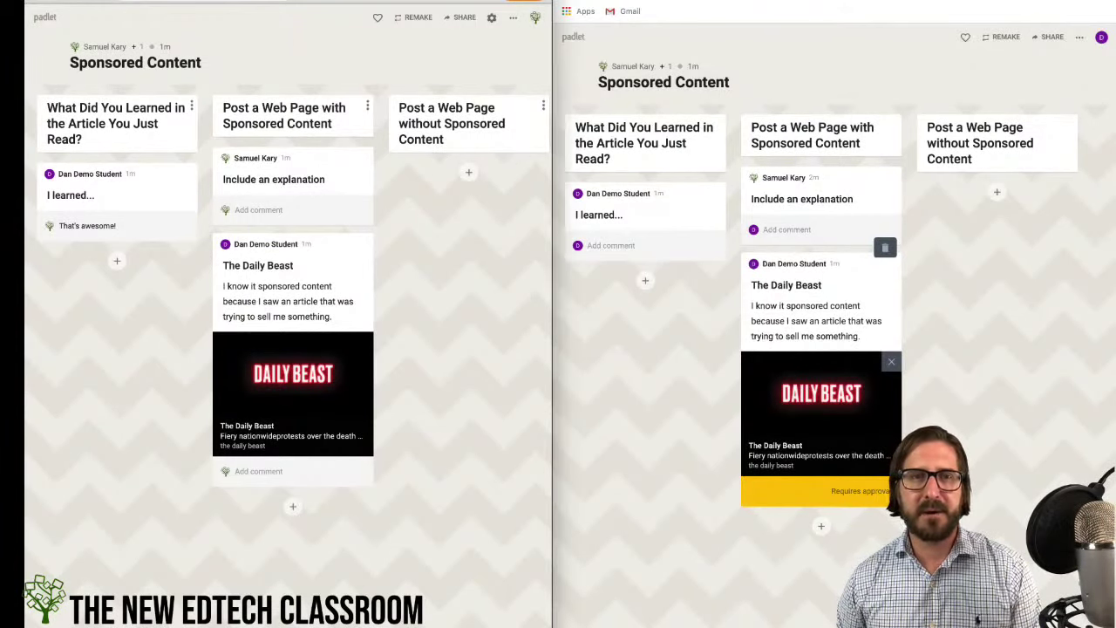
# - Show the Digital Citizenship Demo Lesson PDF at slide 7, 'Elaborate'
pyautogui.hotkey('ctrl', 'Tab')
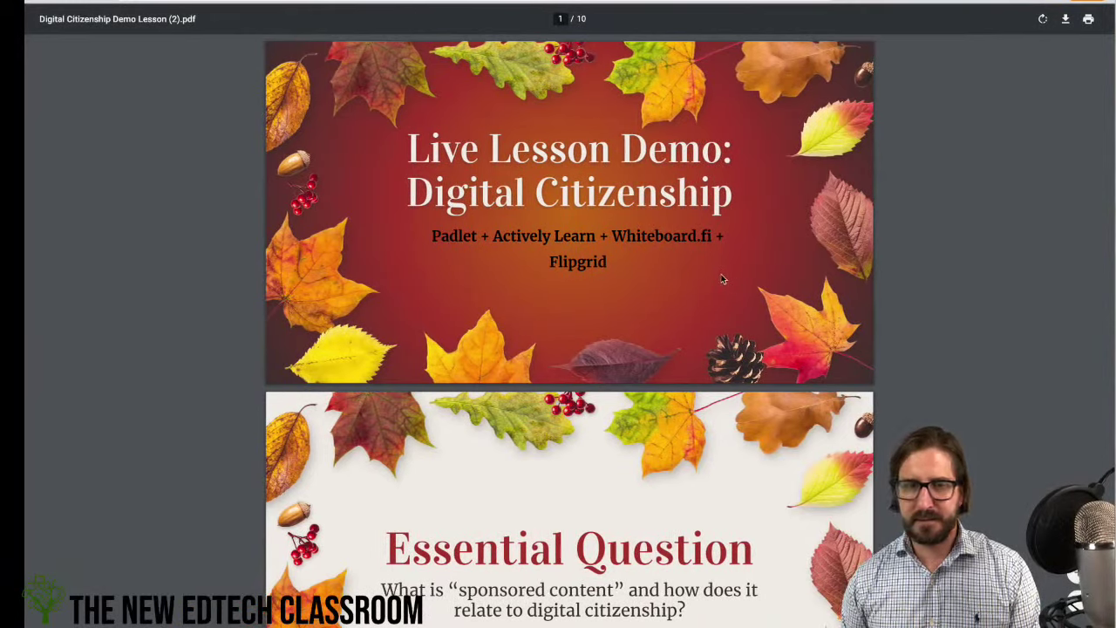
pyautogui.scroll(2, 626, 314)
pyautogui.scroll(-5, 626, 315)
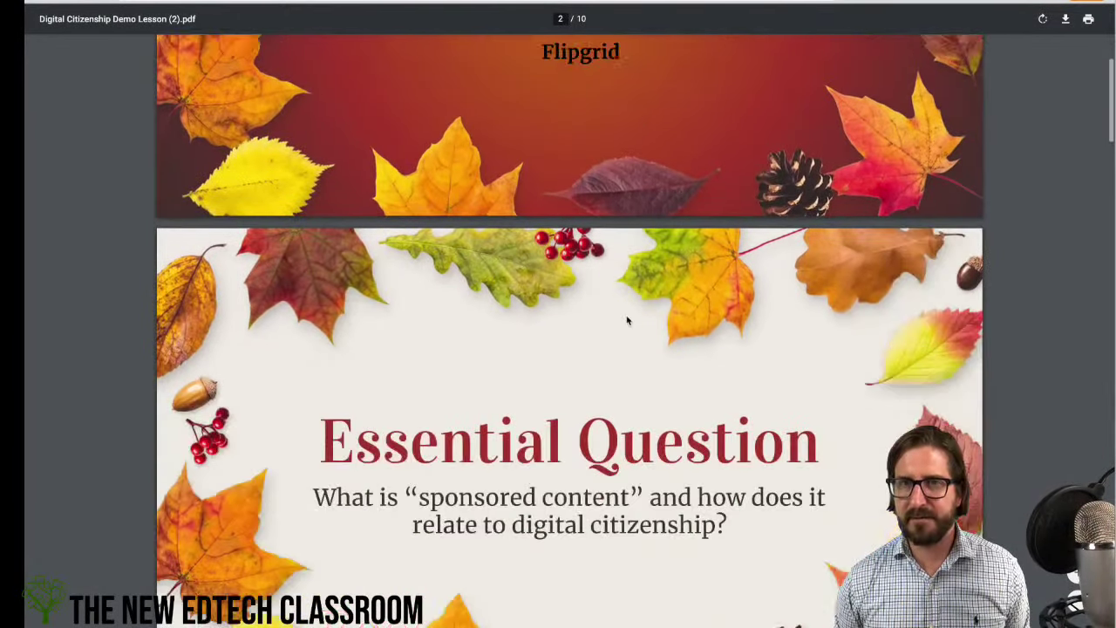
pyautogui.scroll(-20, 626, 311)
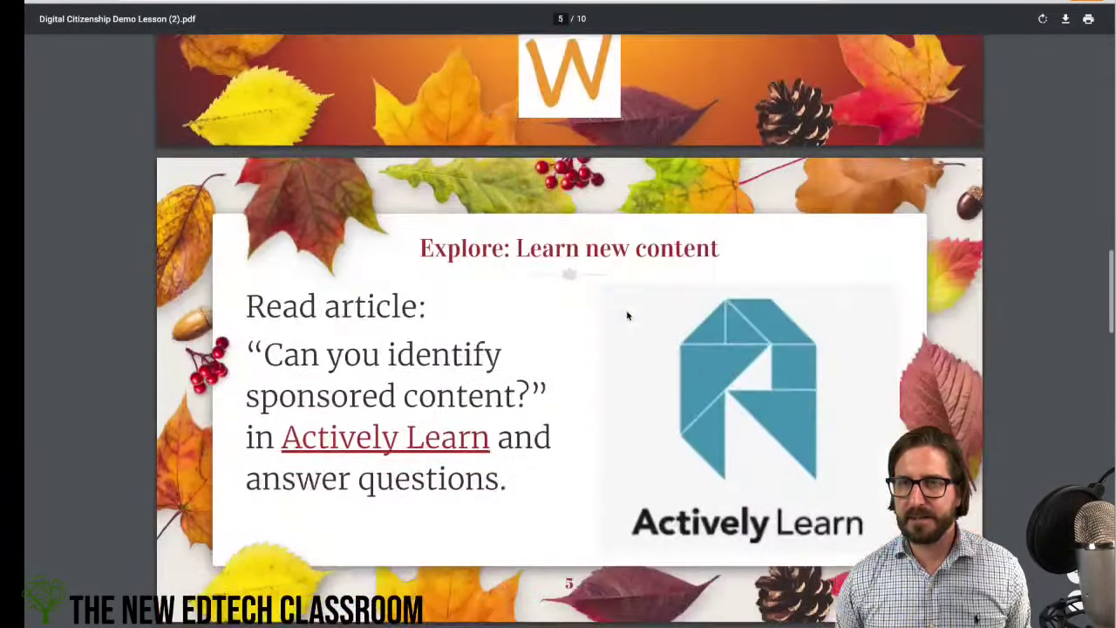
pyautogui.scroll(-4, 626, 315)
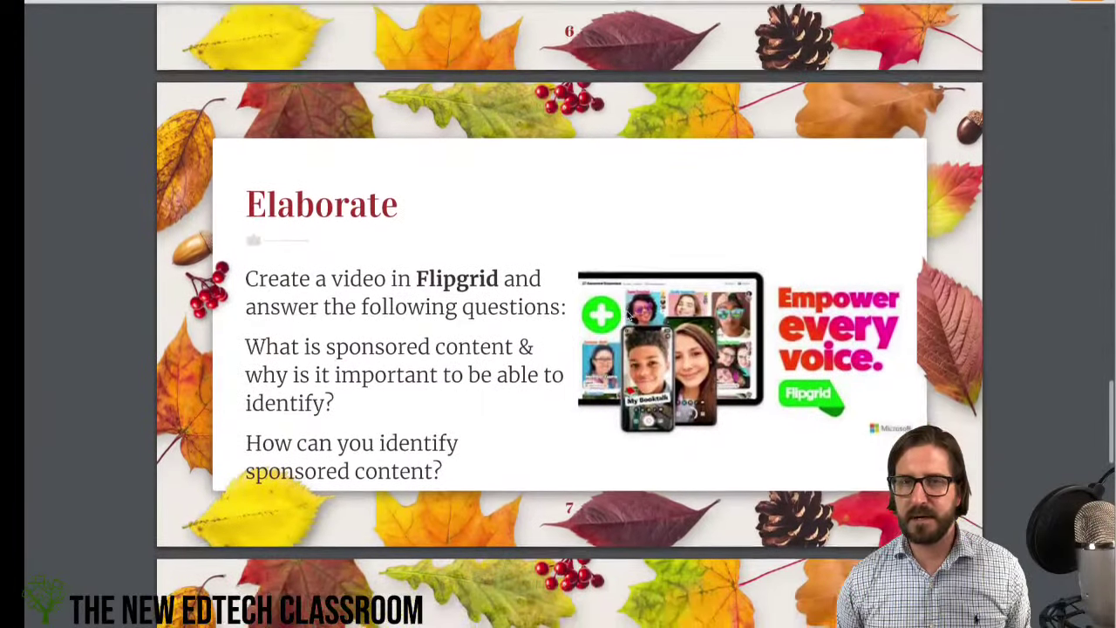
pyautogui.scroll(3, 626, 314)
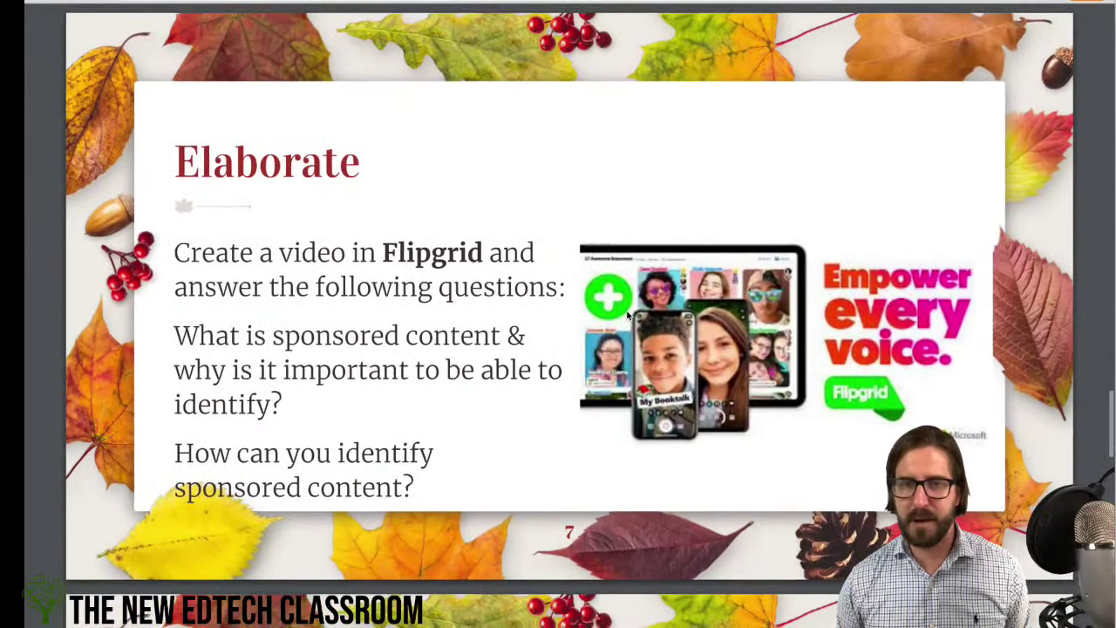
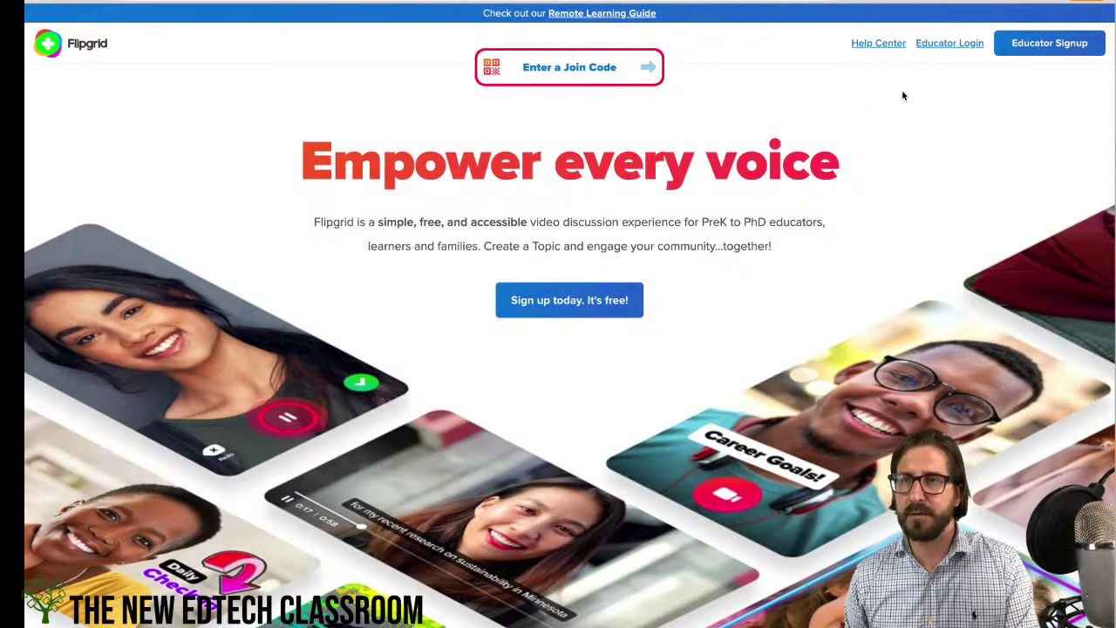
# - Log in as an educator and begin a new group from the Discussion Groups list
pyautogui.click(945, 43)
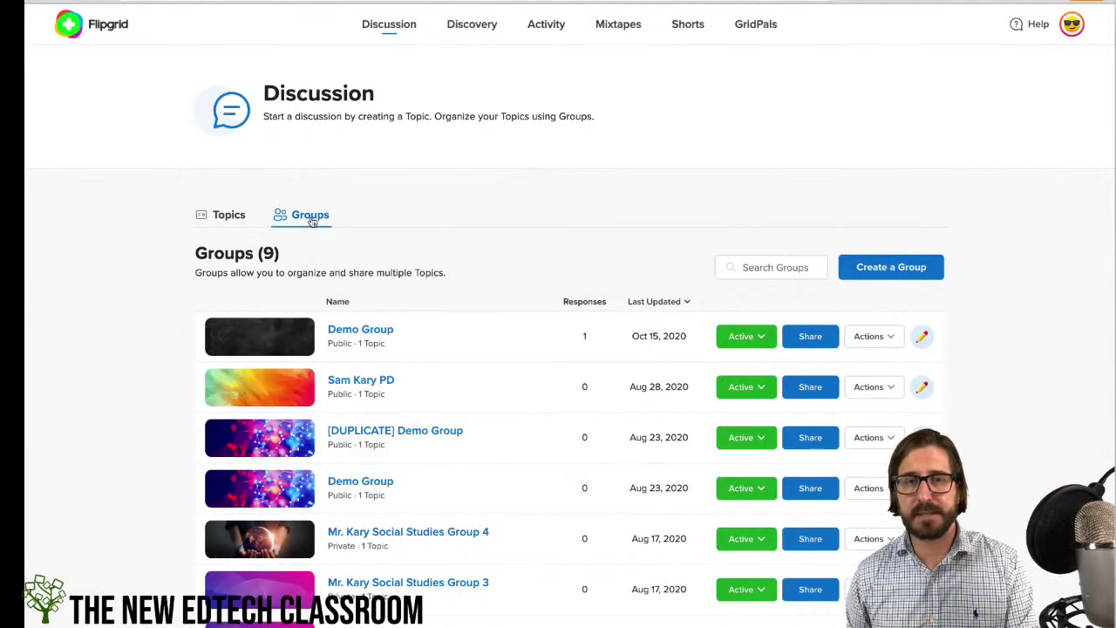
pyautogui.click(233, 219)
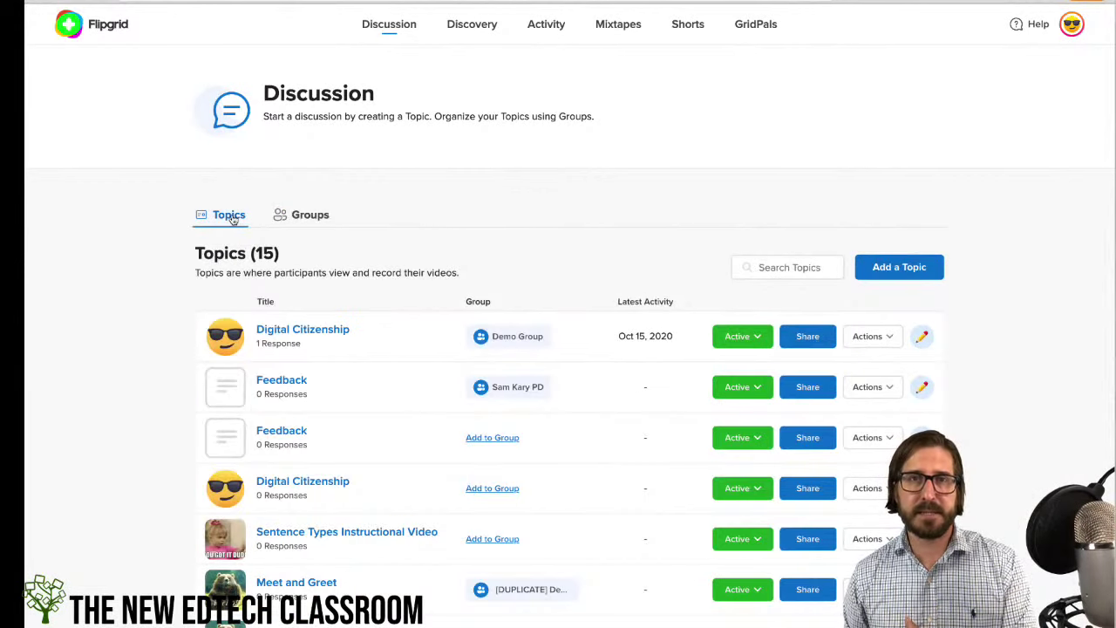
pyautogui.click(305, 215)
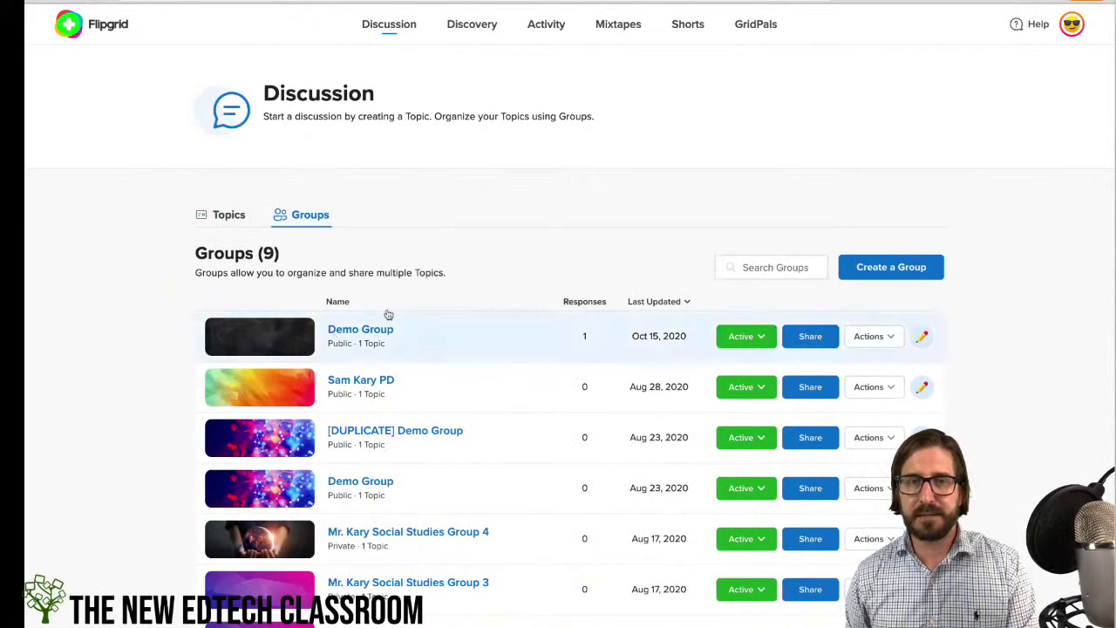
pyautogui.click(876, 271)
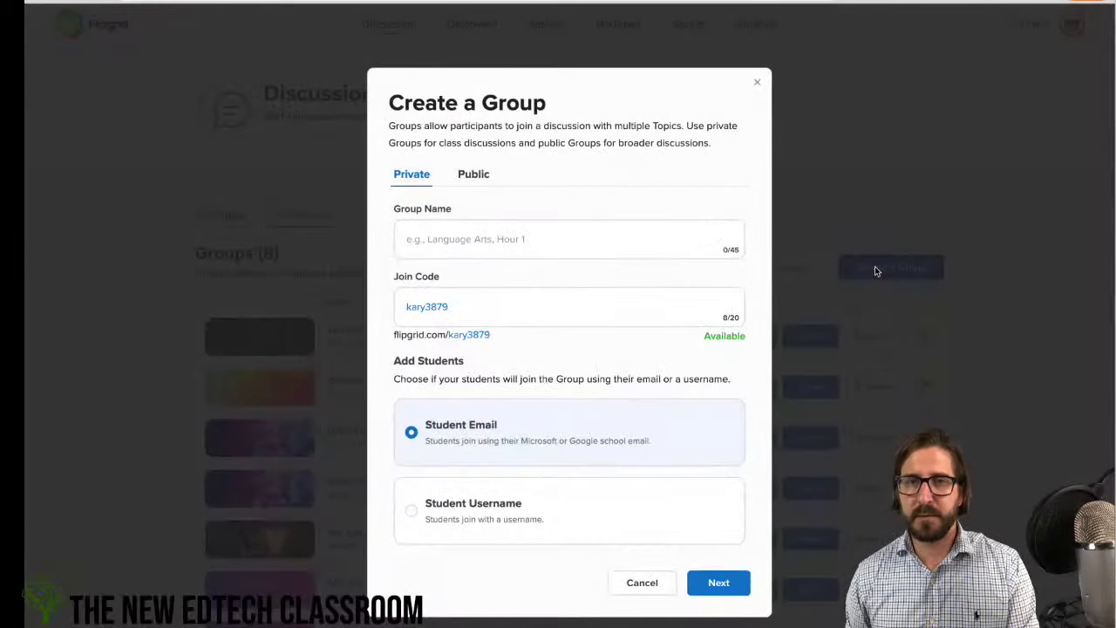
# - Name the new group 'Demo Class - Digital Citizenship' and set it to Public
pyautogui.click(489, 232)
pyautogui.write('Demo')
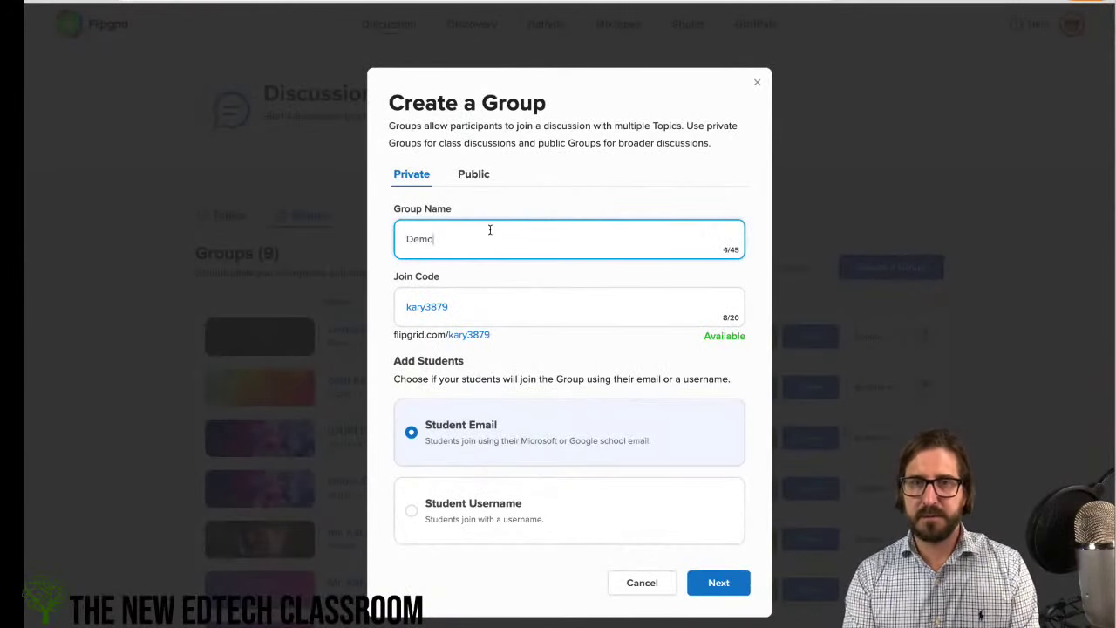
pyautogui.write(' Clas')
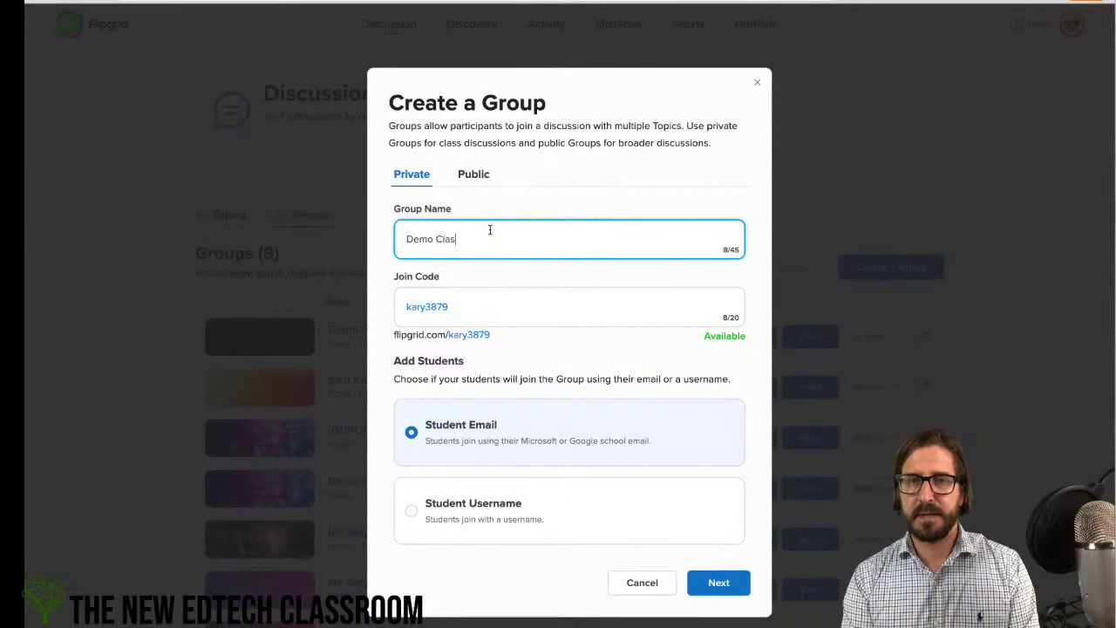
pyautogui.write('s - Digit')
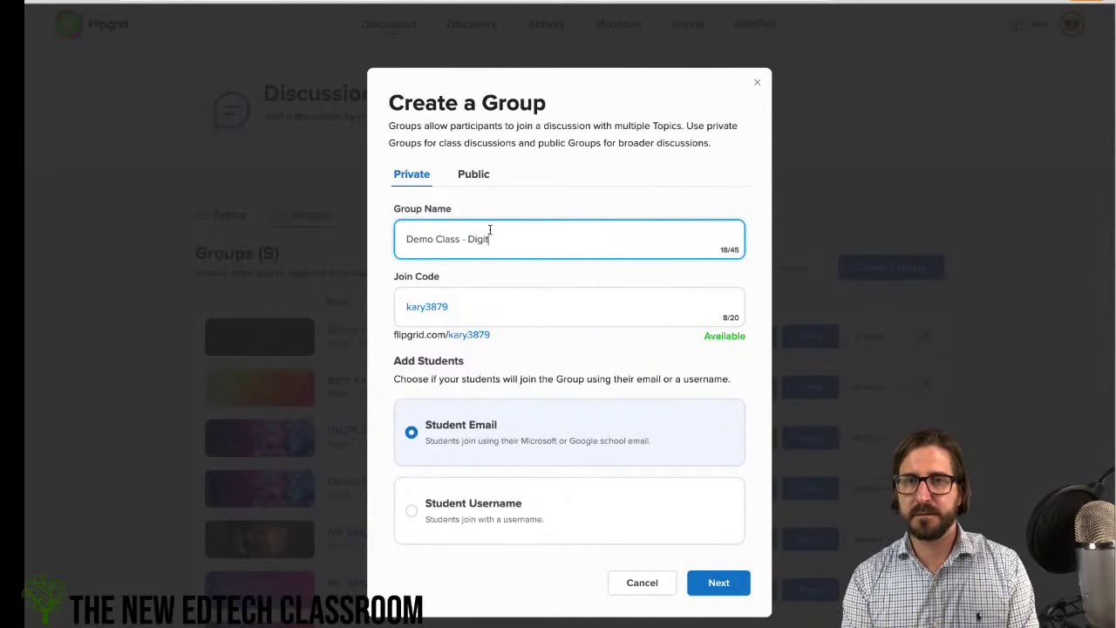
pyautogui.write('al Citizenshhio')
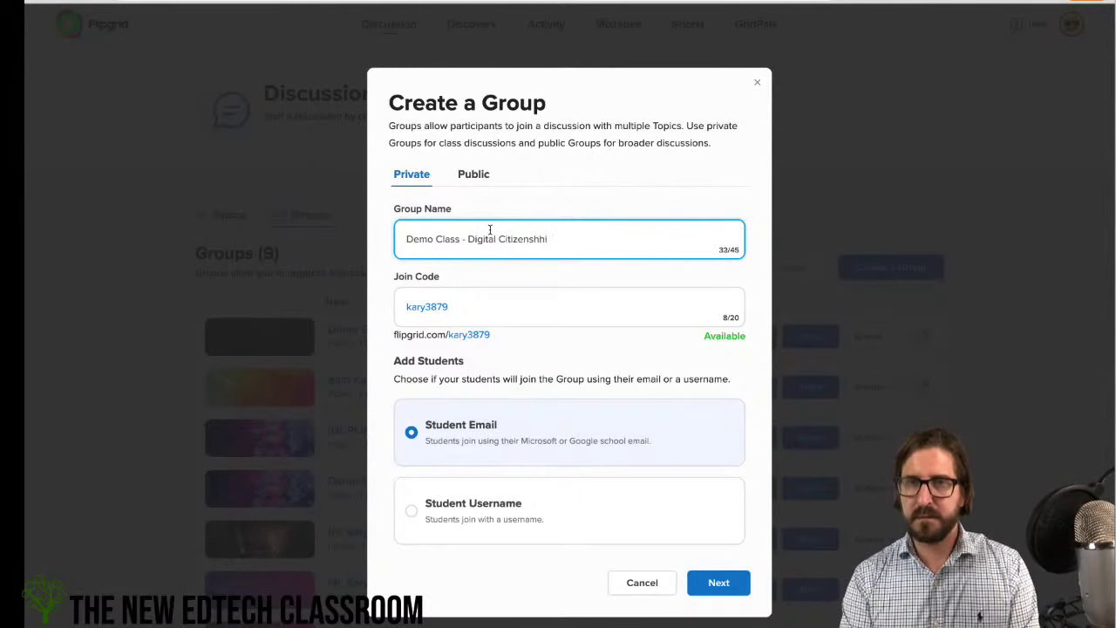
pyautogui.press('BackSpace')
pyautogui.press('BackSpace')
pyautogui.press('BackSpace')
pyautogui.write('ip')
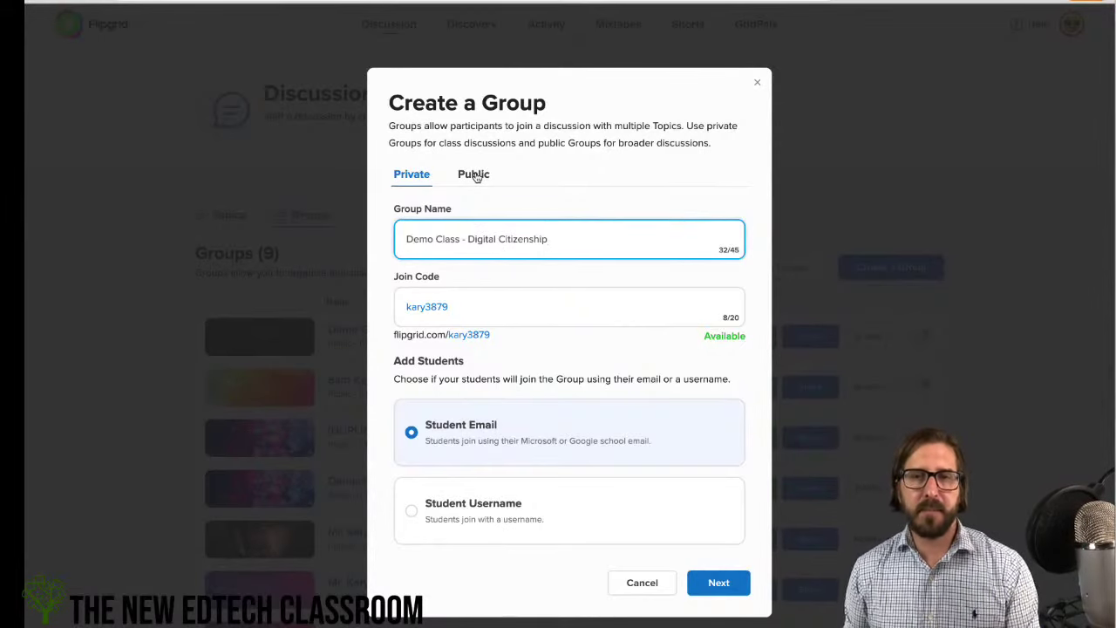
pyautogui.click(476, 177)
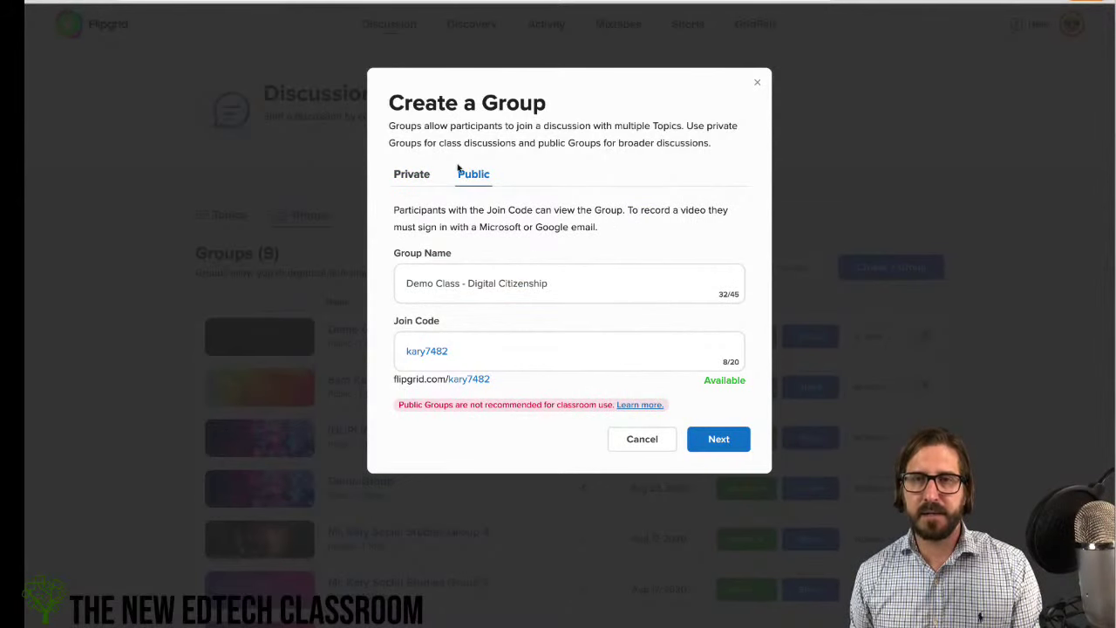
pyautogui.click(717, 440)
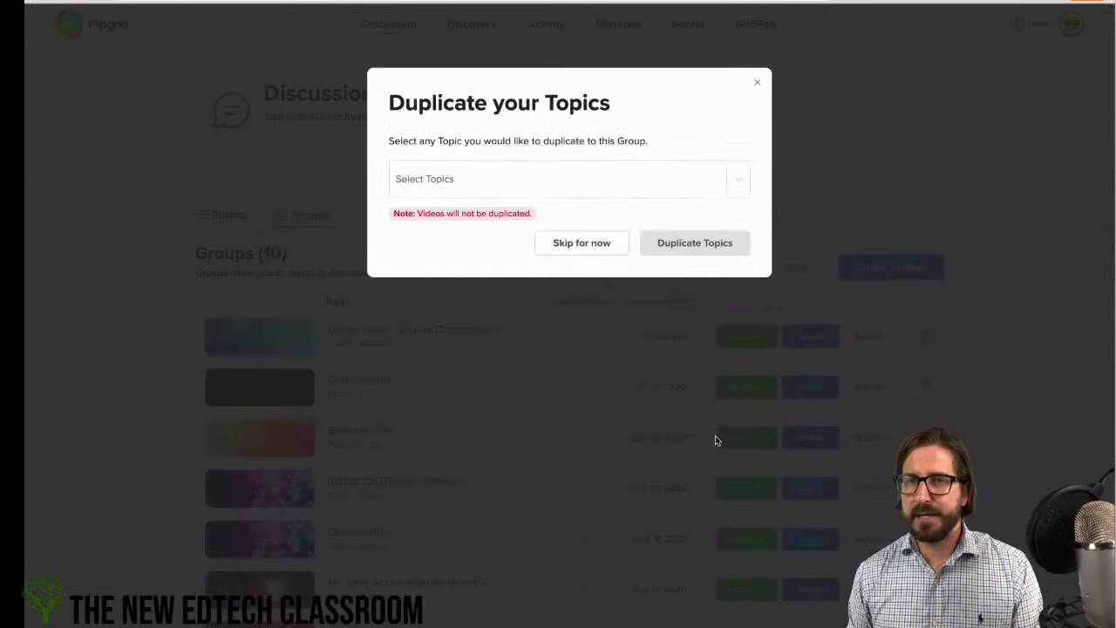
# - Skip copying topics, dismiss the join-code share window, and return to the Topics list
pyautogui.click(587, 245)
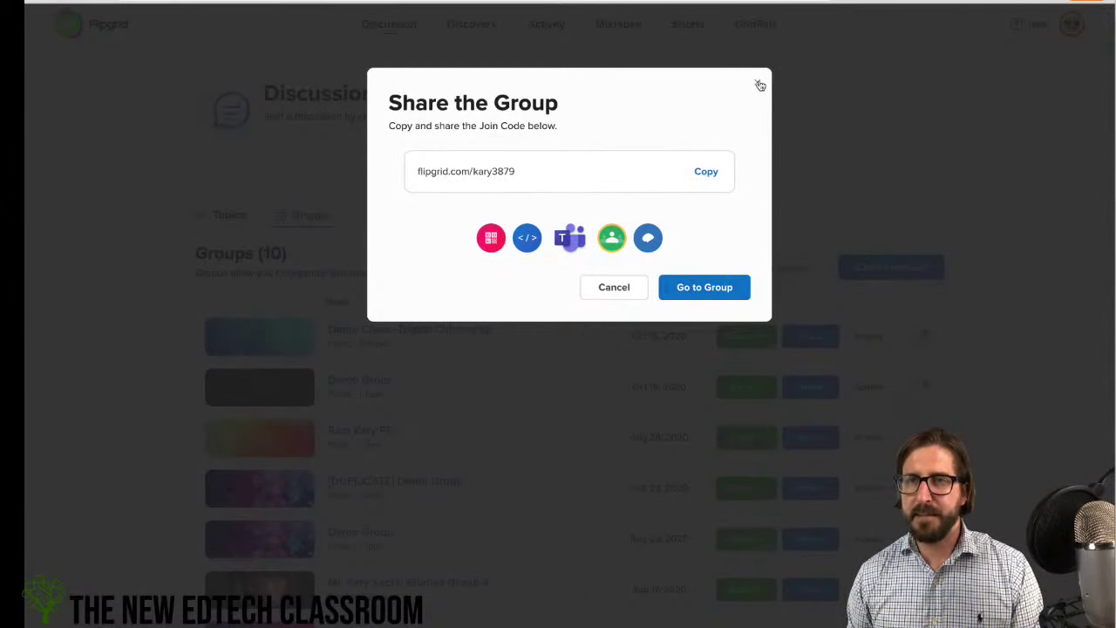
pyautogui.click(759, 84)
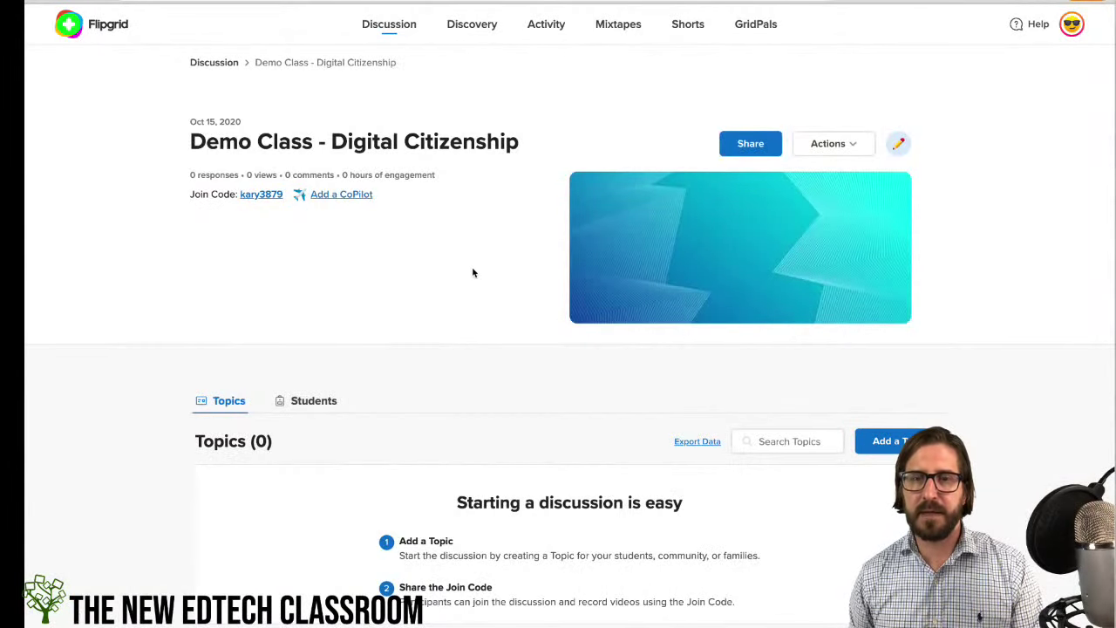
pyautogui.click(69, 24)
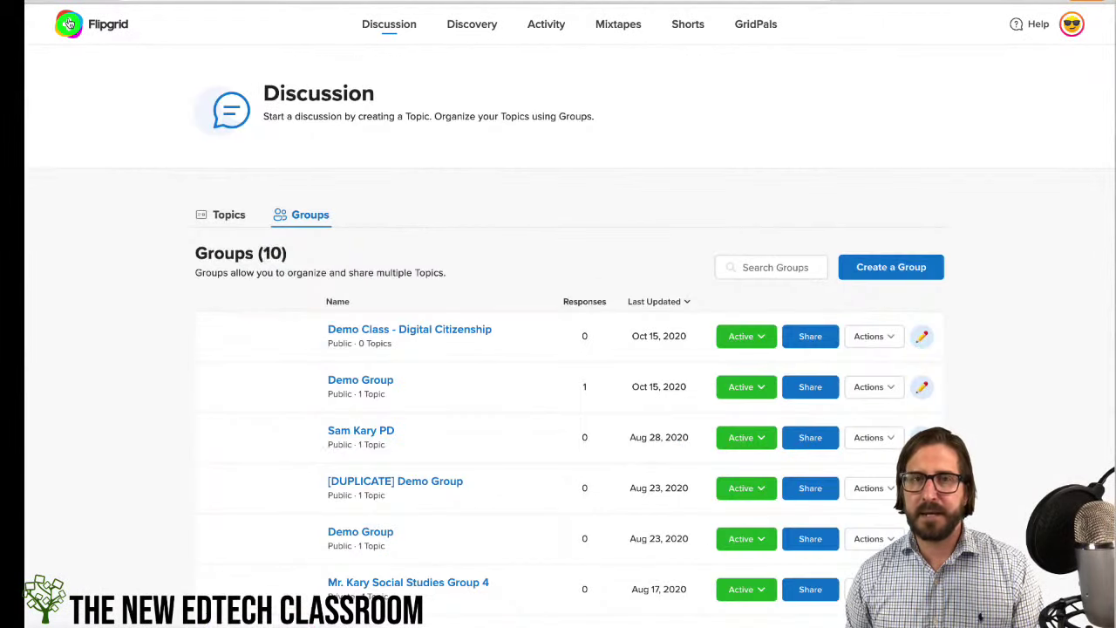
pyautogui.click(225, 215)
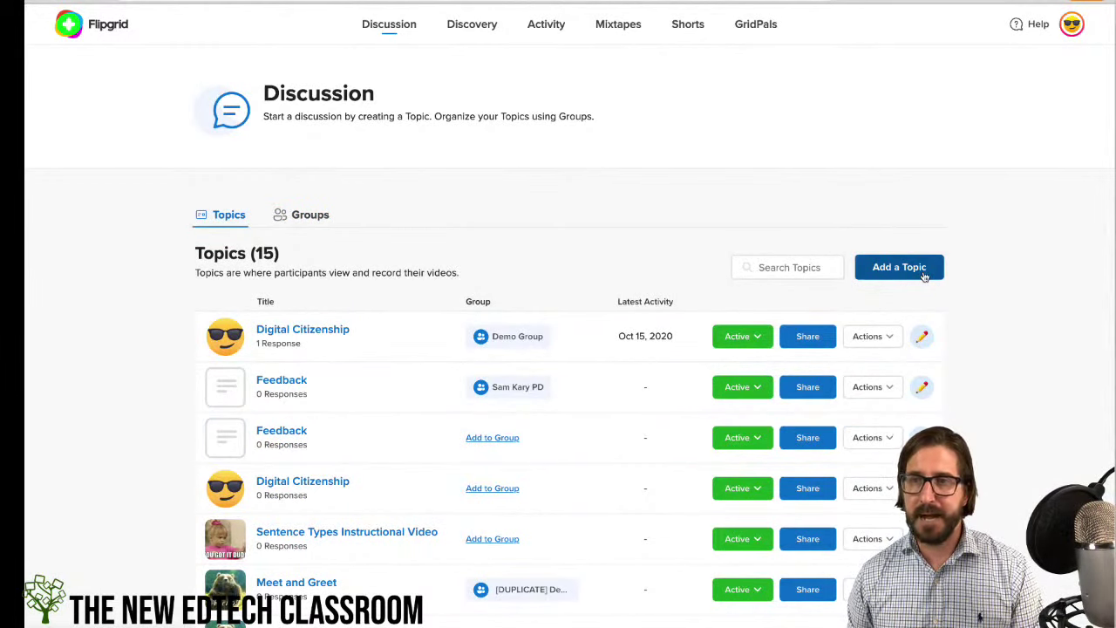
# - Start a new topic titled 'Sponsored Content Video'
pyautogui.click(925, 277)
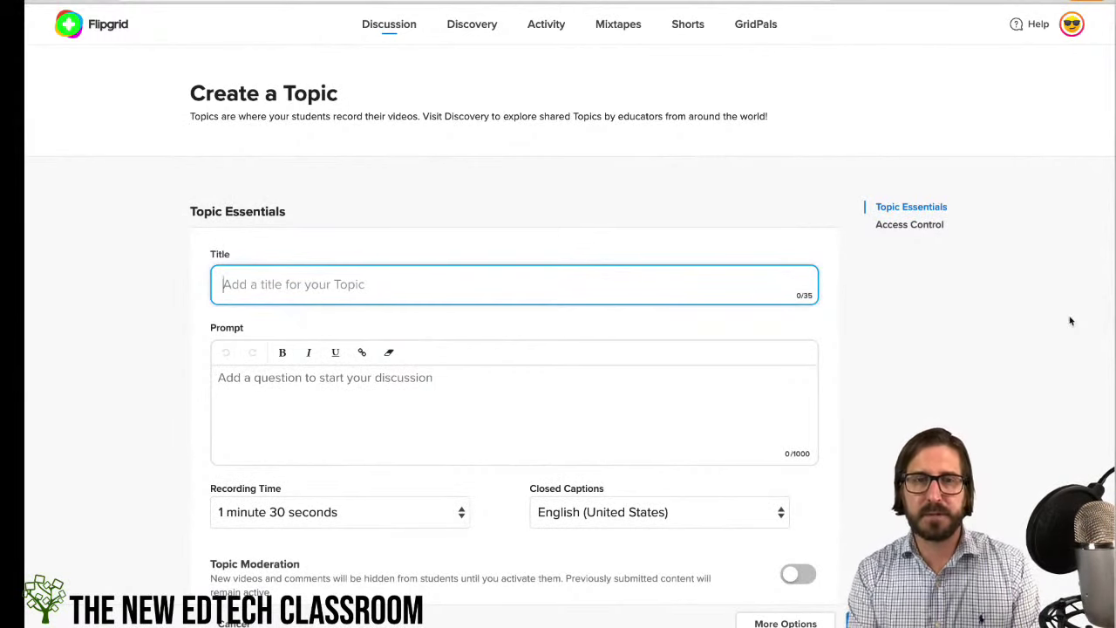
pyautogui.write('Digital')
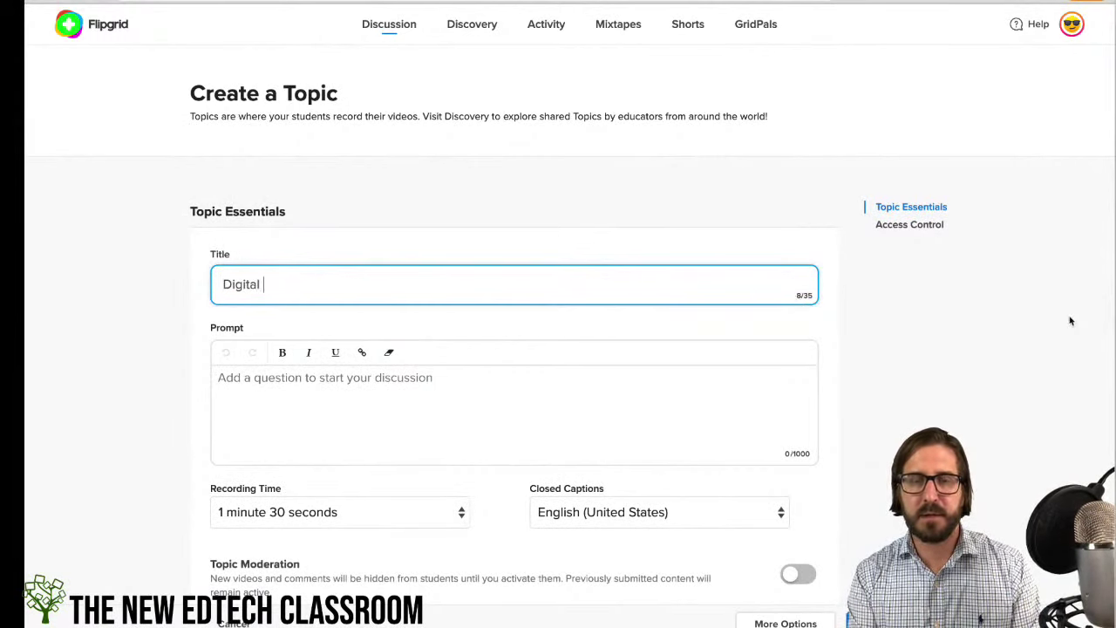
pyautogui.press('BackSpace')
pyautogui.press('BackSpace')
pyautogui.press('BackSpace')
pyautogui.press('BackSpace')
pyautogui.press('BackSpace')
pyautogui.press('BackSpace')
pyautogui.press('BackSpace')
pyautogui.press('BackSpace')
pyautogui.write('Spo')
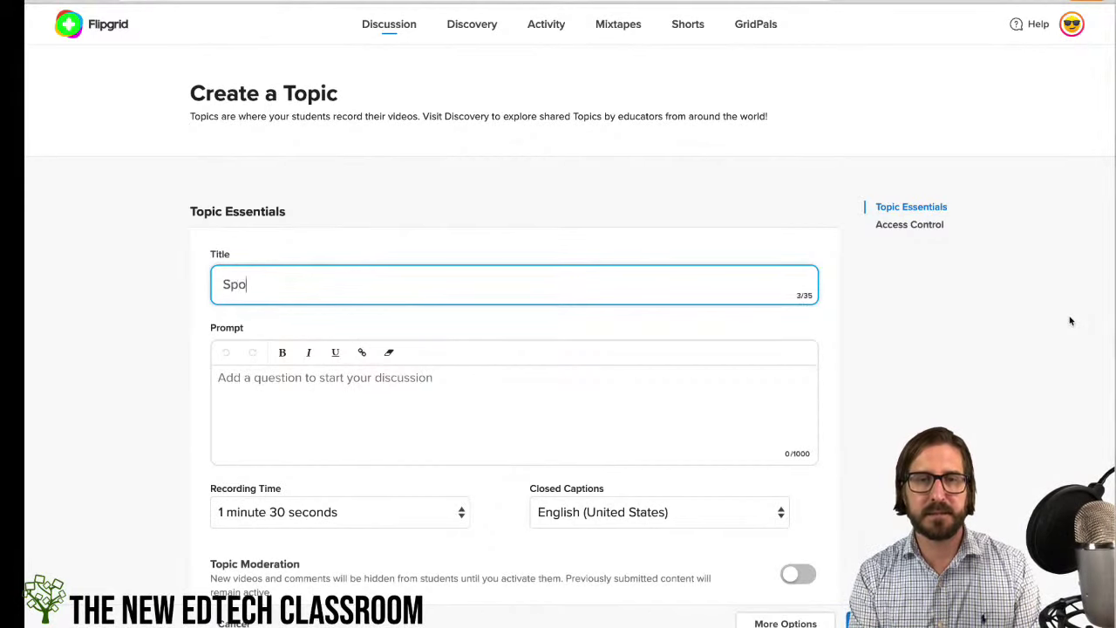
pyautogui.write('nsored Cont')
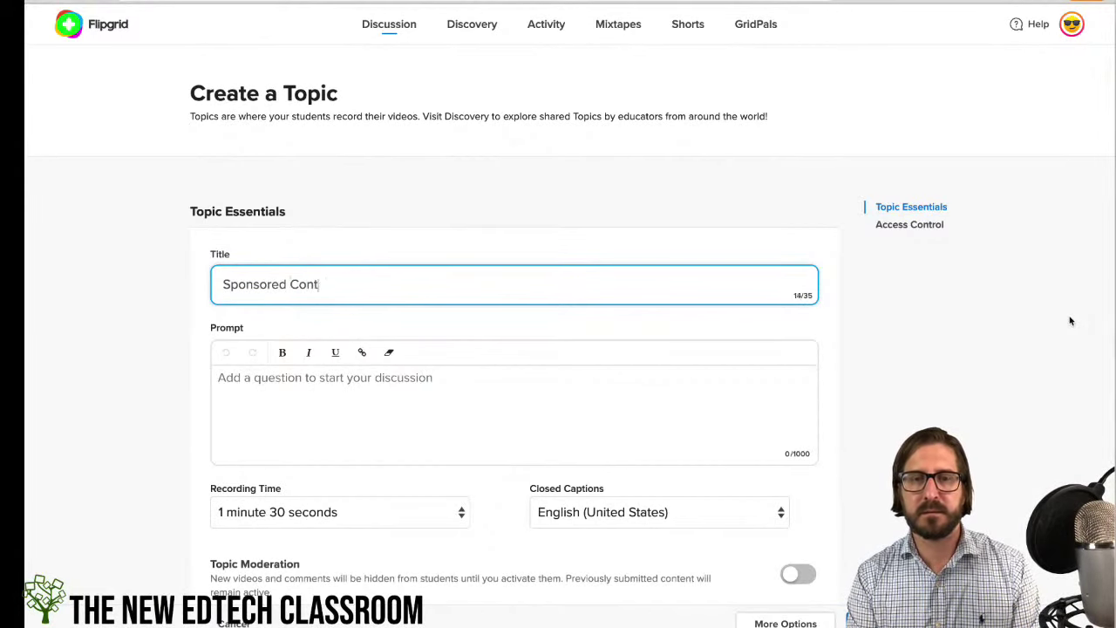
pyautogui.write('ent Video')
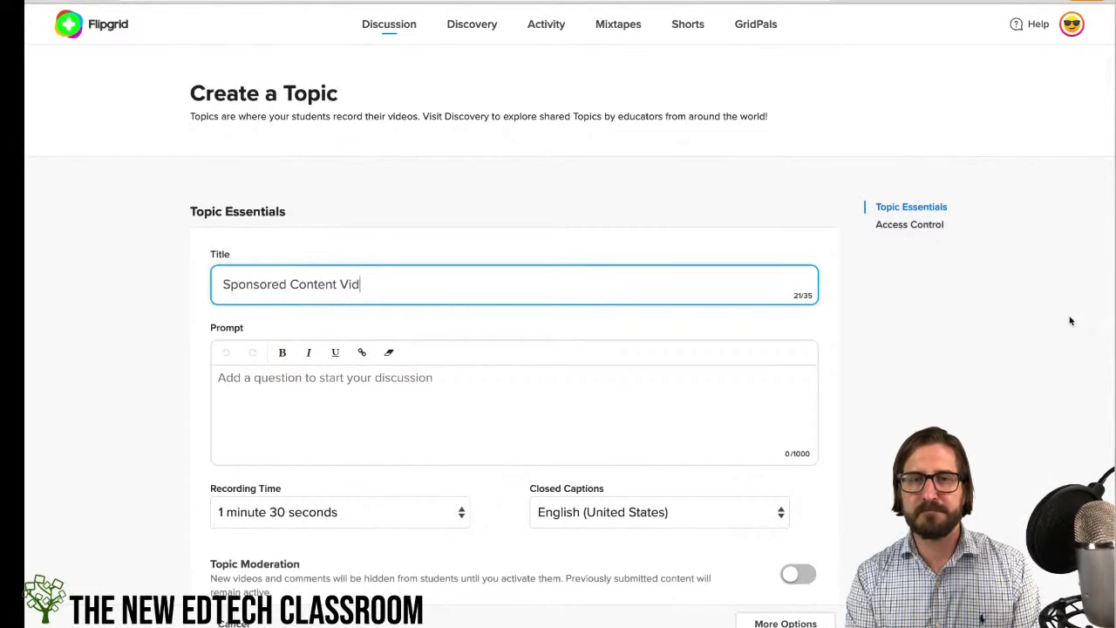
# - Write the prompt 'Create an instructional video about what you learned about sponsored content.'
pyautogui.click(391, 378)
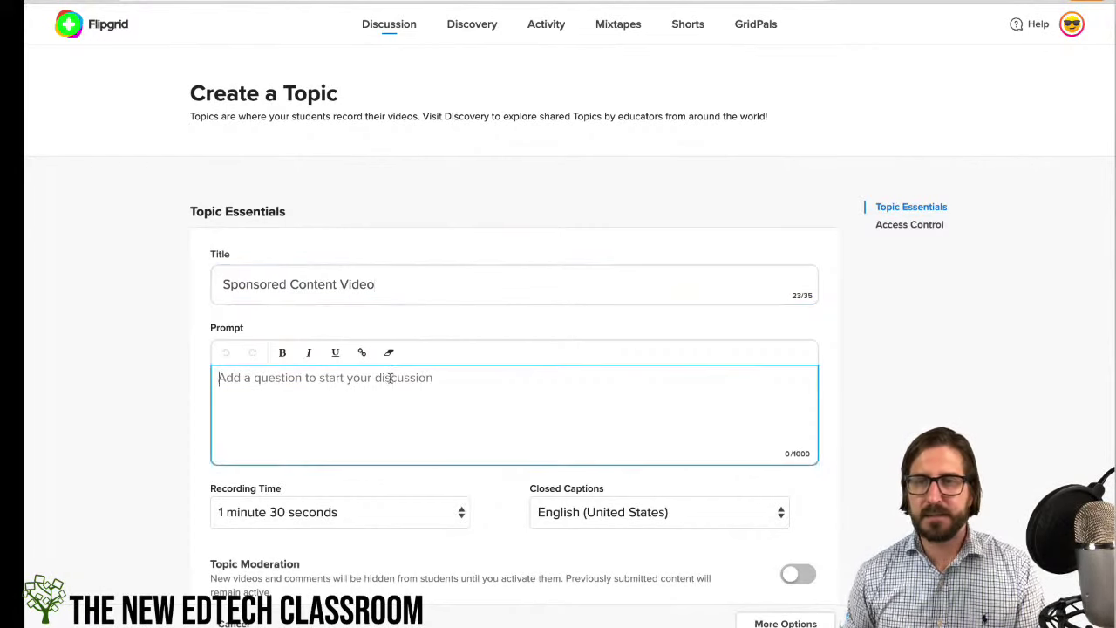
pyautogui.write('Cre')
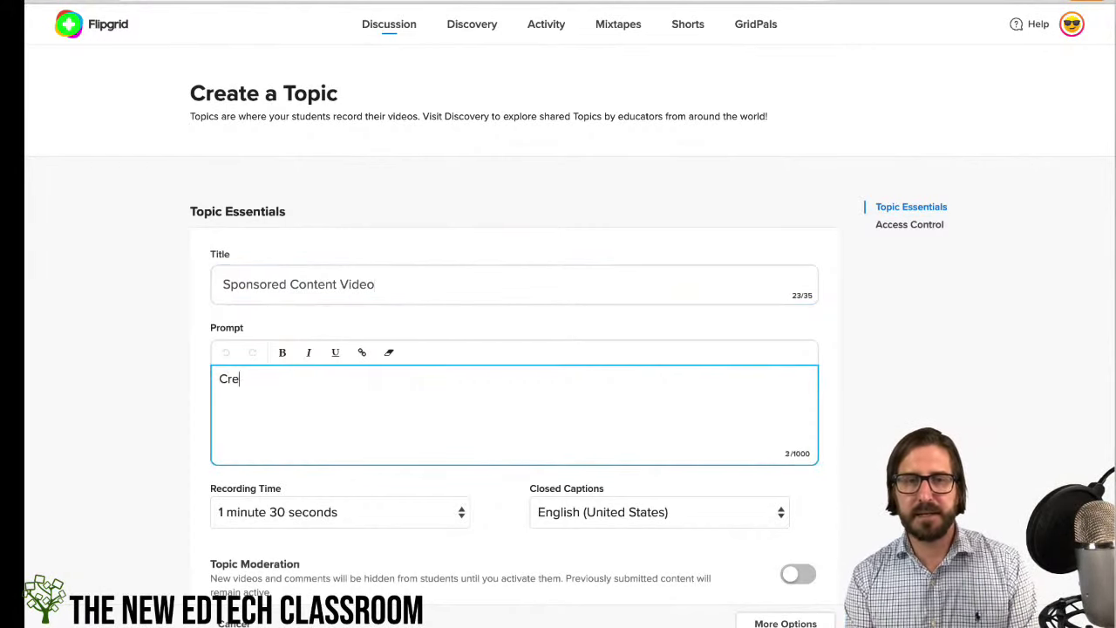
pyautogui.write('ate an instruc')
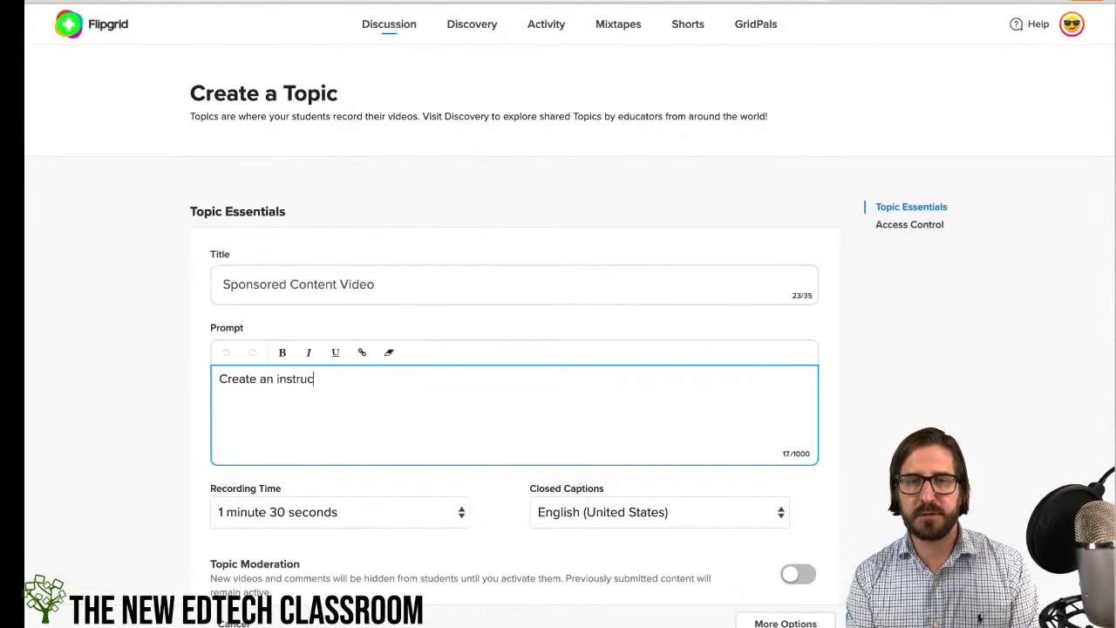
pyautogui.write('tional ')
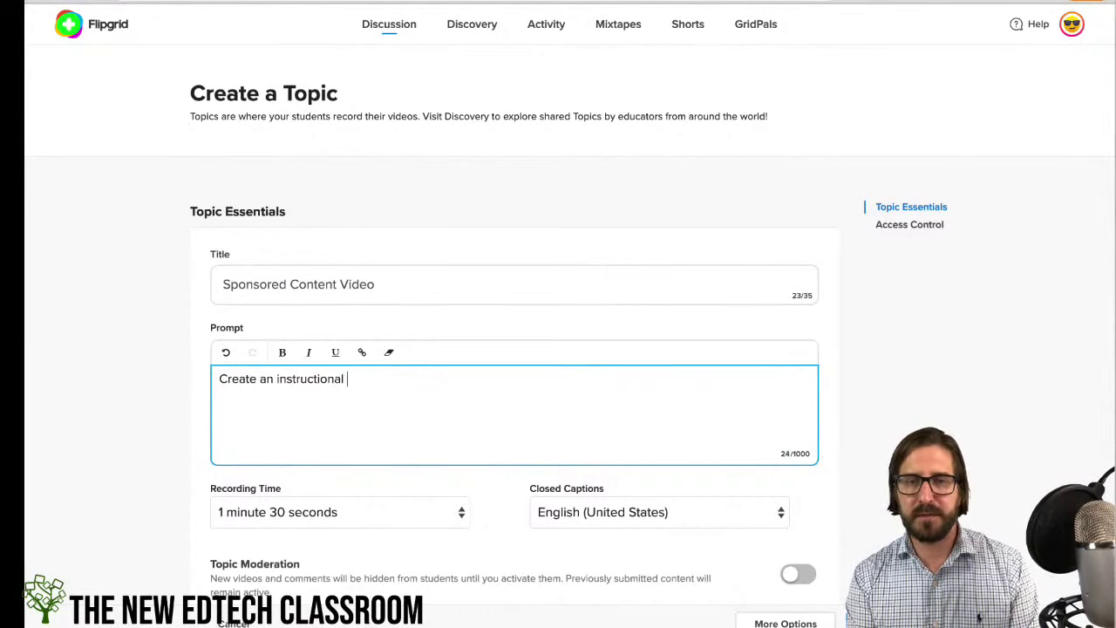
pyautogui.write('video about what')
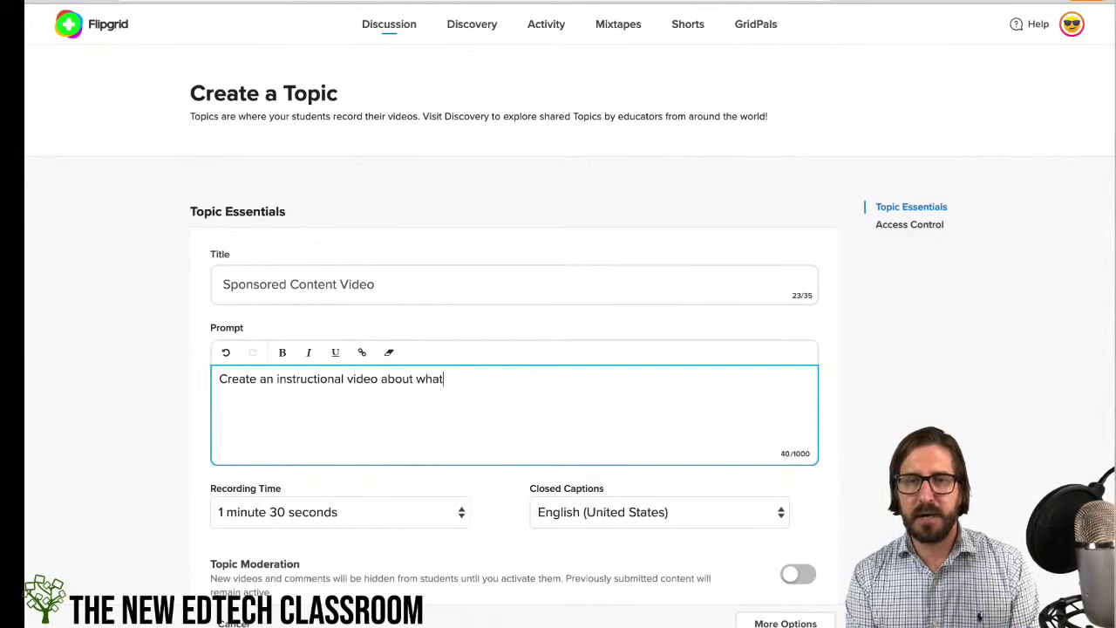
pyautogui.write(' you learned about ')
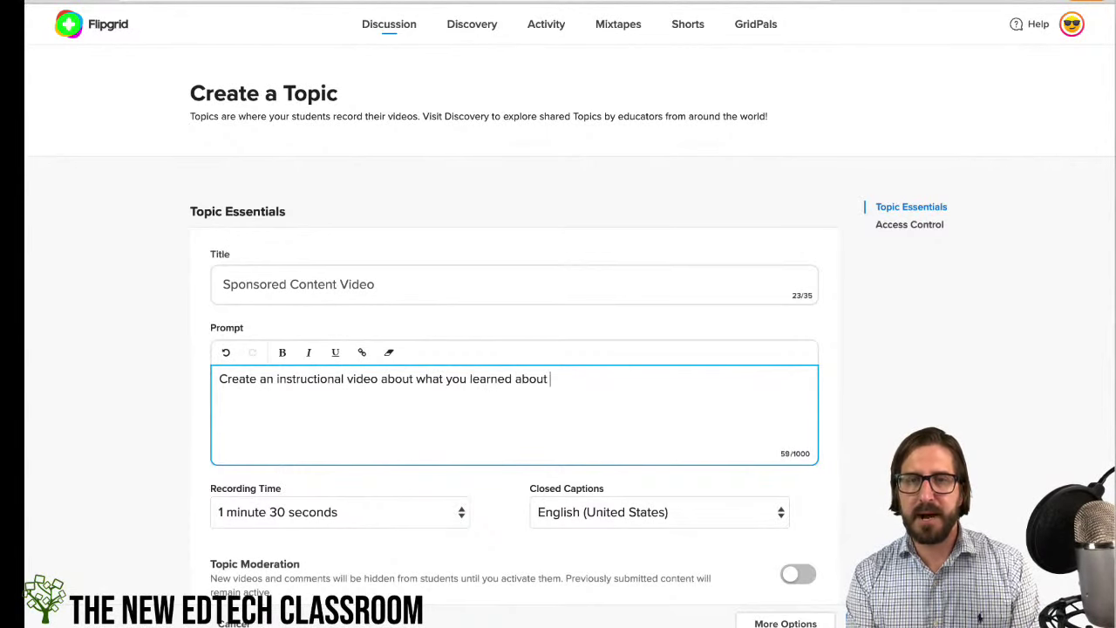
pyautogui.write('sponsor')
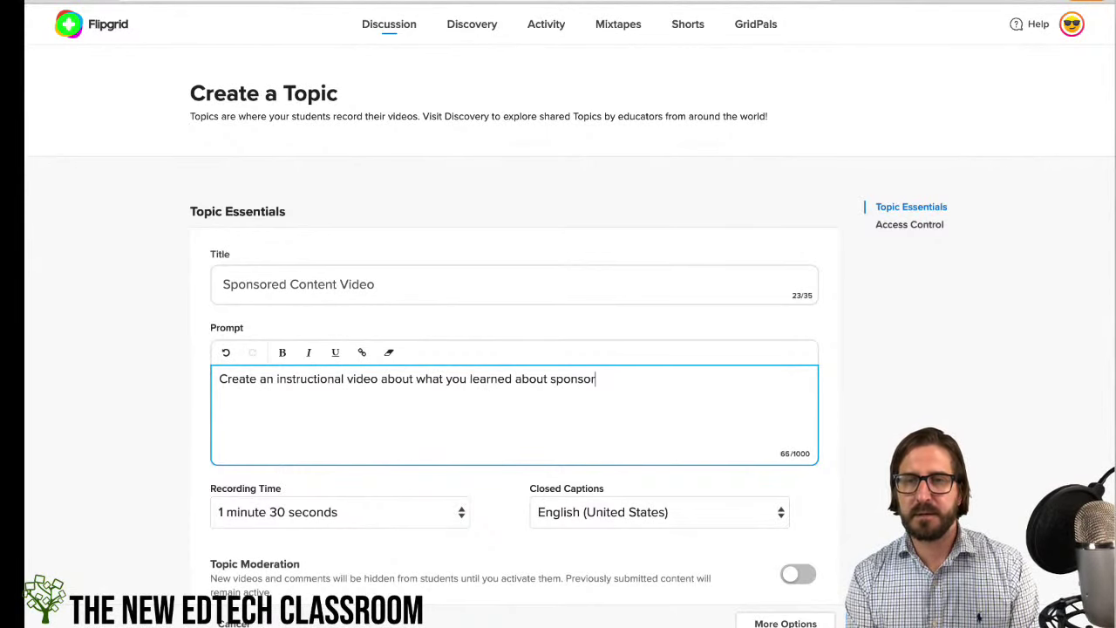
pyautogui.write('ed coten')
pyautogui.press('BackSpace')
pyautogui.press('BackSpace')
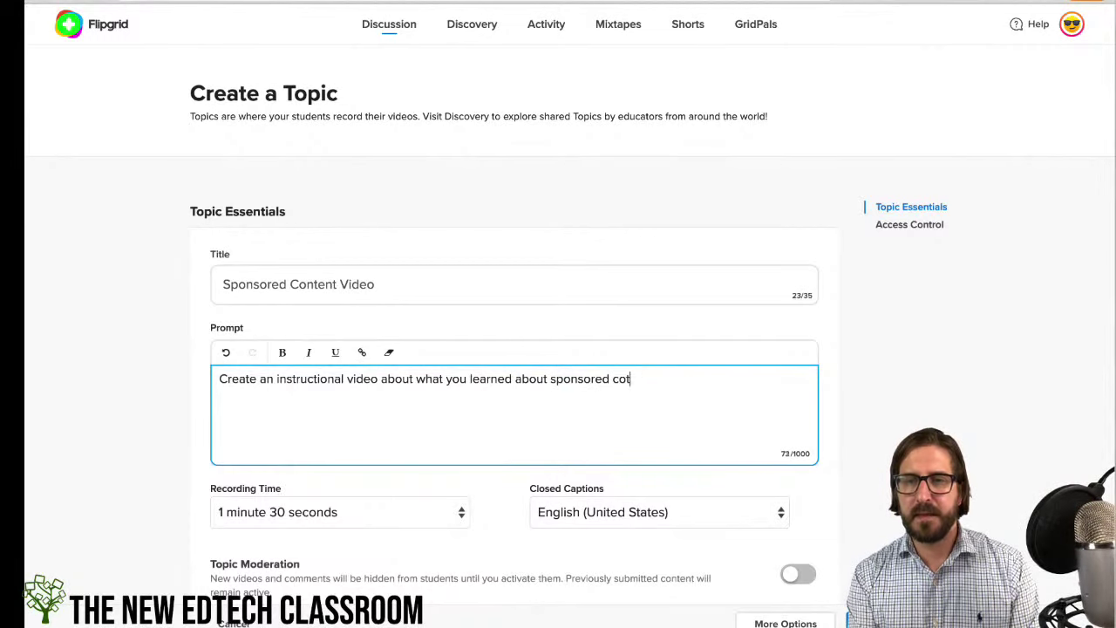
pyautogui.press('BackSpace')
pyautogui.write('ntent')
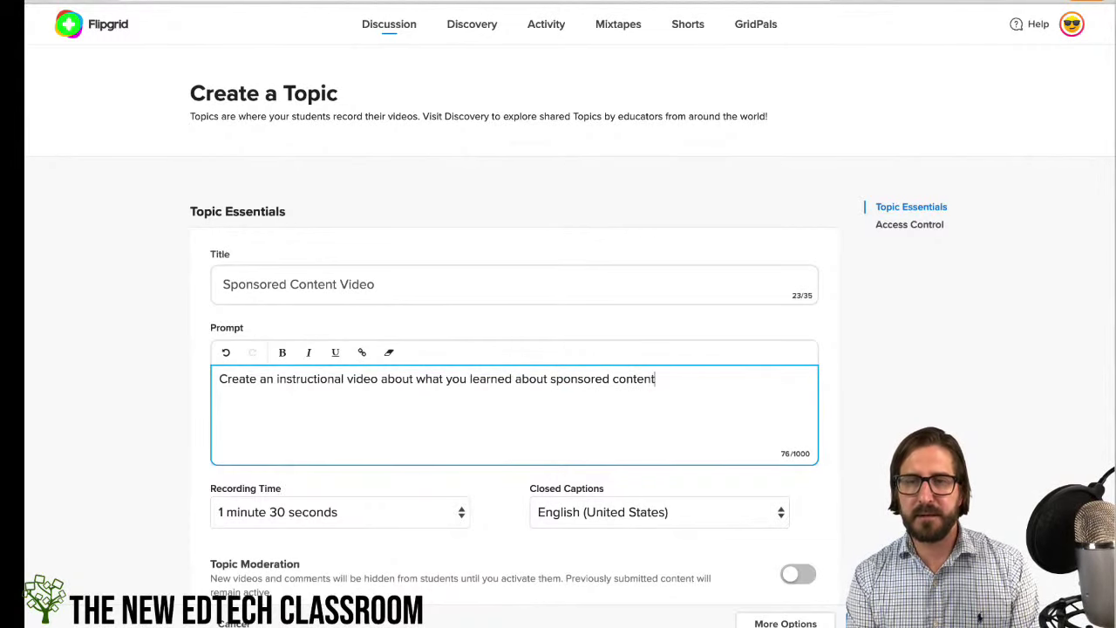
pyautogui.write('.')
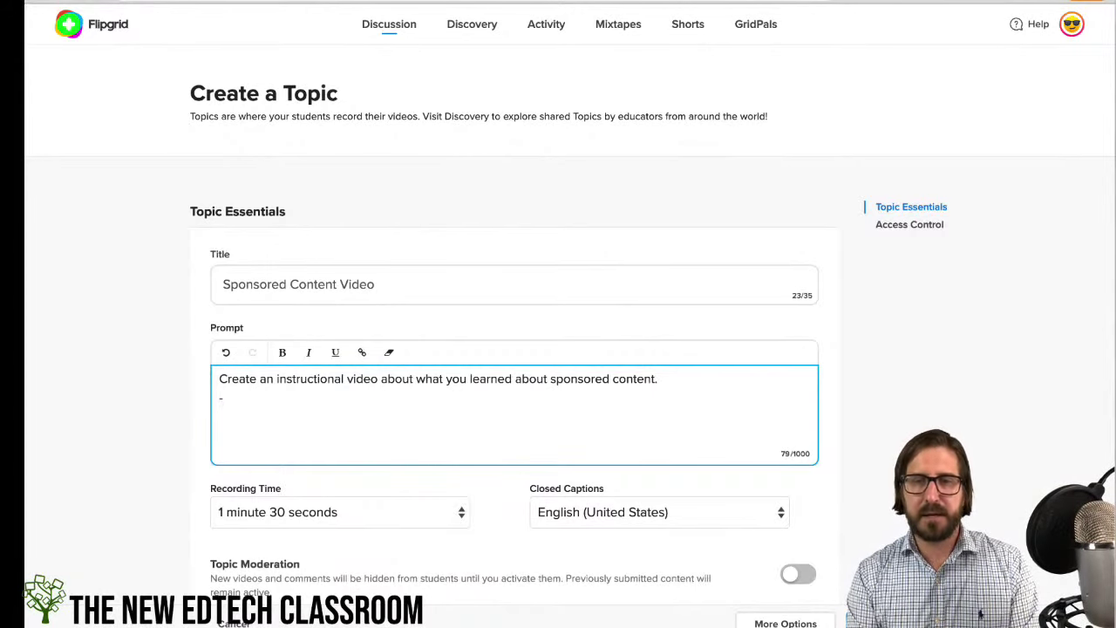
# - Add bullets 'Give a definition', 'Give an example', 'Share your opinion about sponsored content'
pyautogui.write('W')
pyautogui.press('BackSpace')
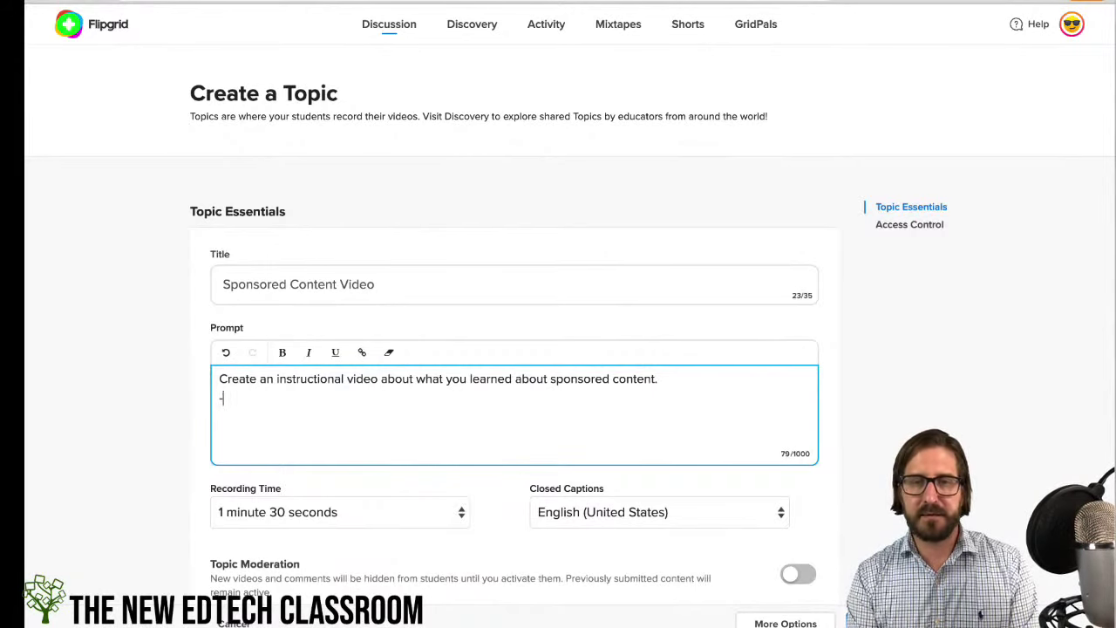
pyautogui.write('Give a de')
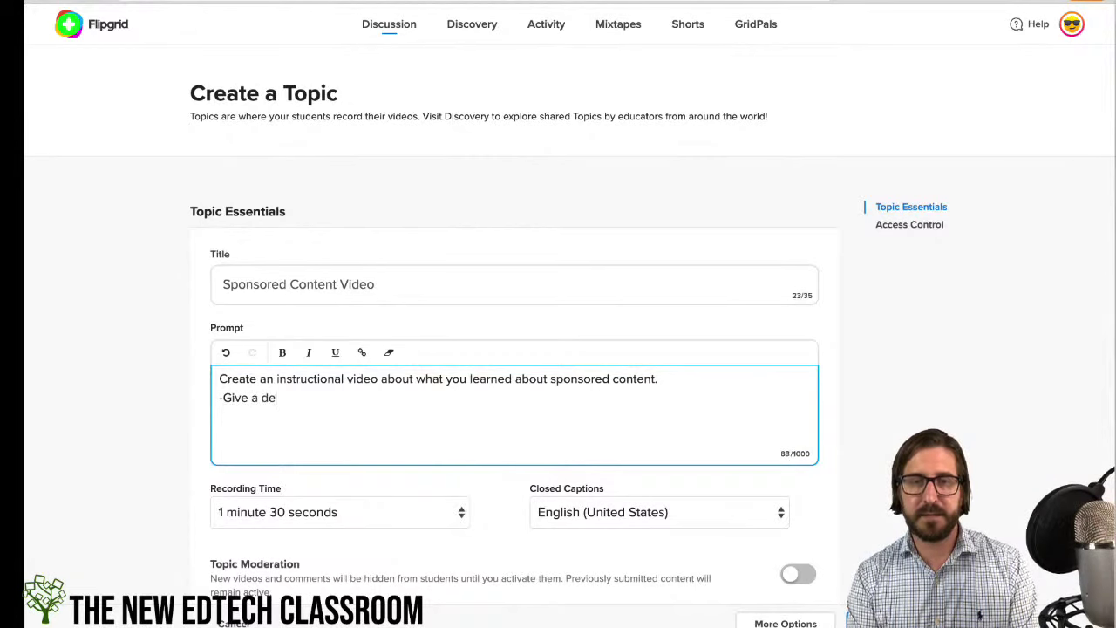
pyautogui.write('finition ')
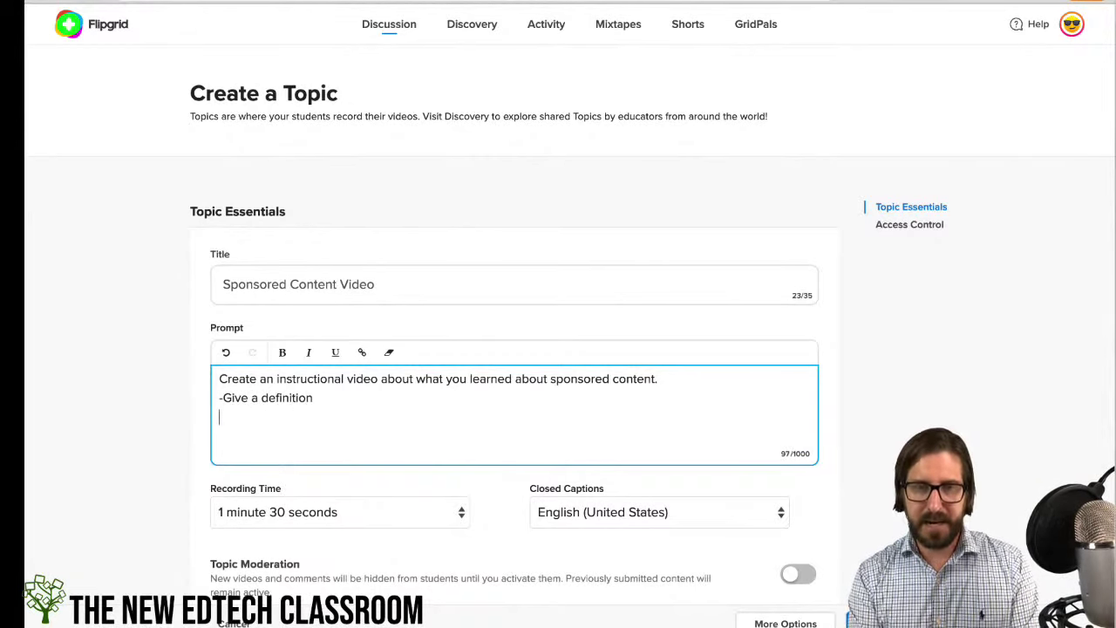
pyautogui.write('-Give an exam')
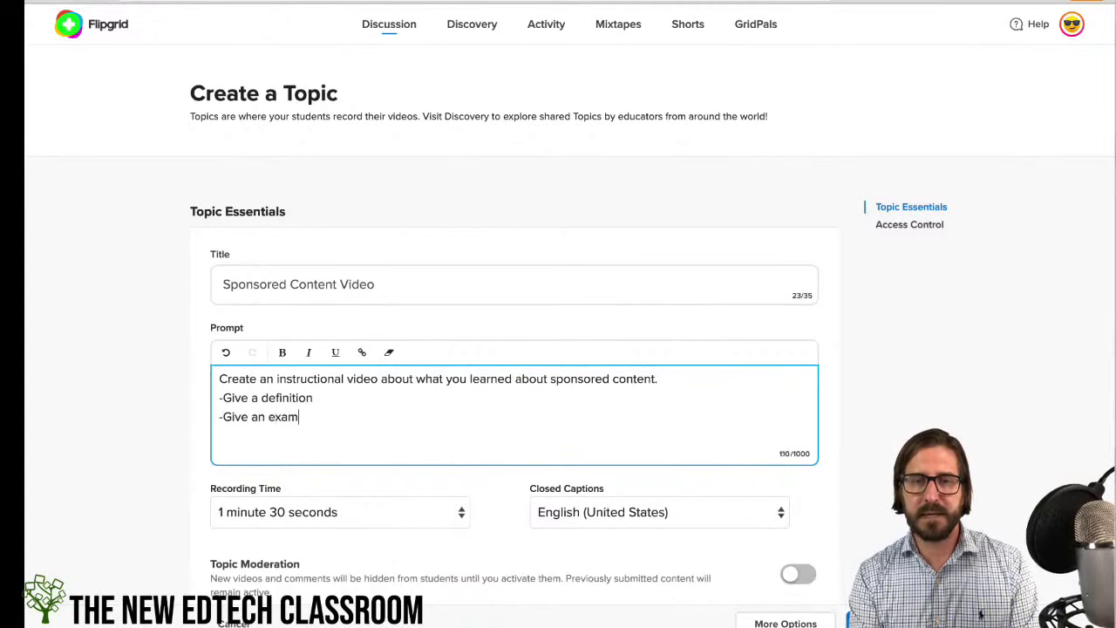
pyautogui.write('ple')
pyautogui.press('Return')
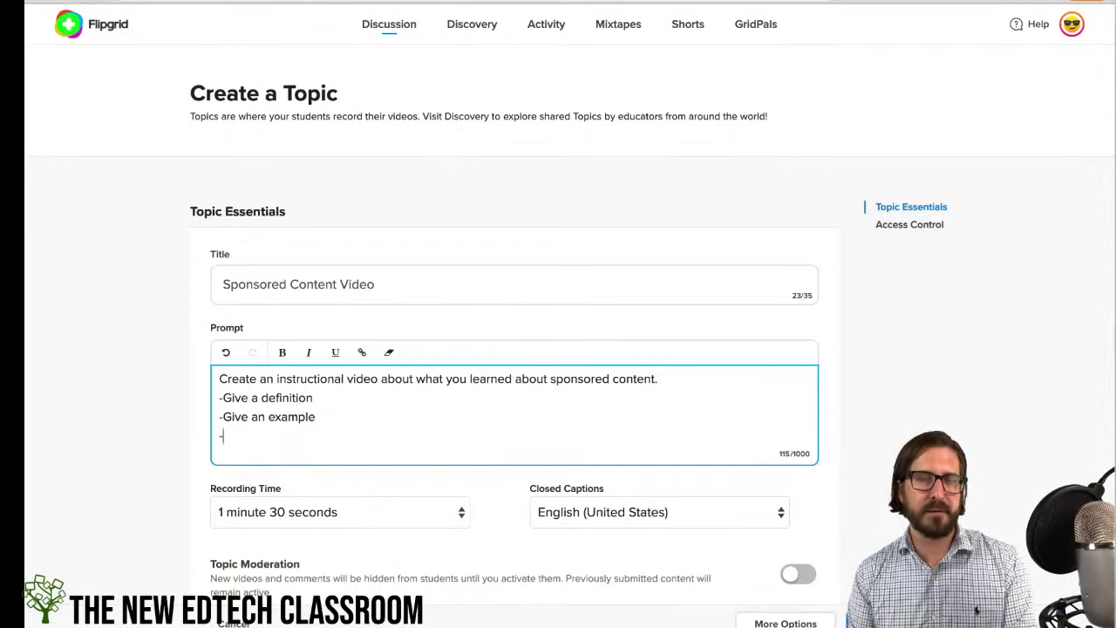
pyautogui.write('S')
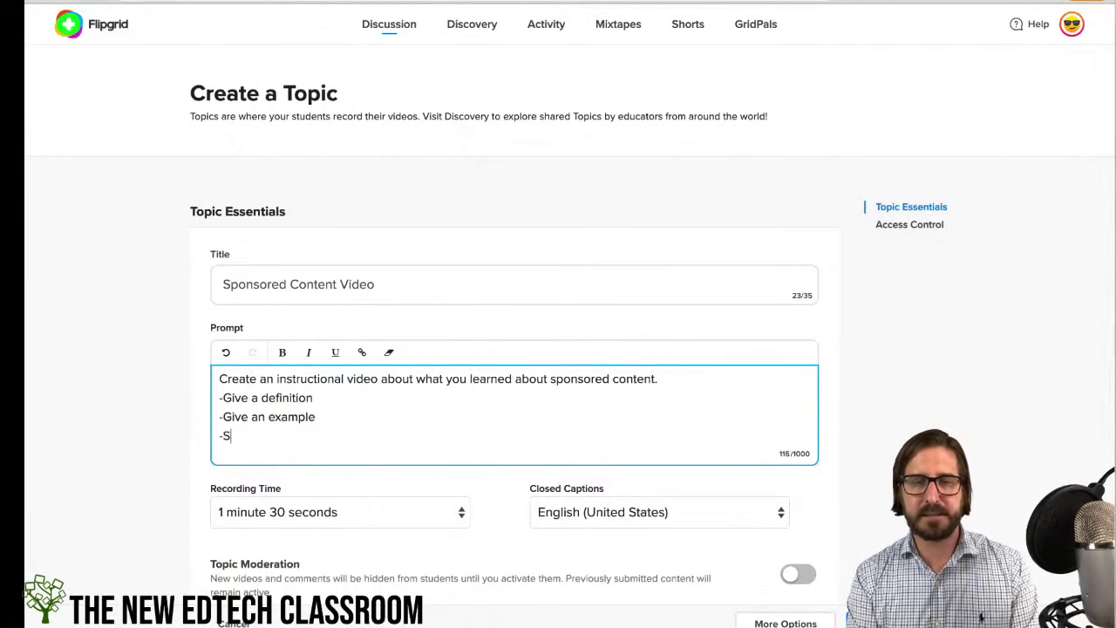
pyautogui.write('hare your opinions')
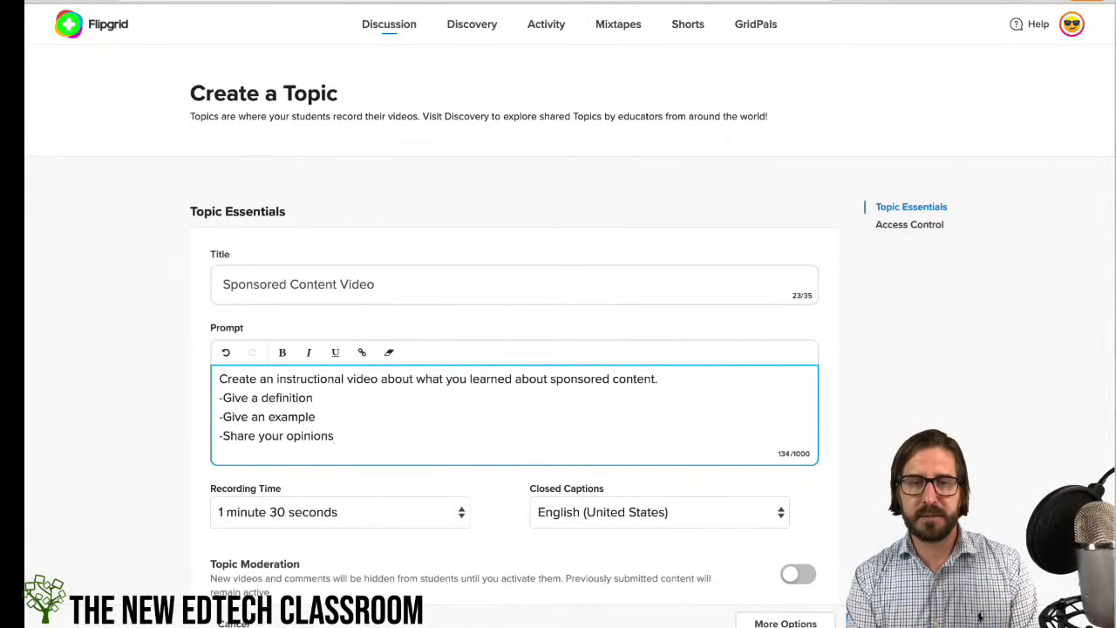
pyautogui.press('BackSpace')
pyautogui.write('about sp')
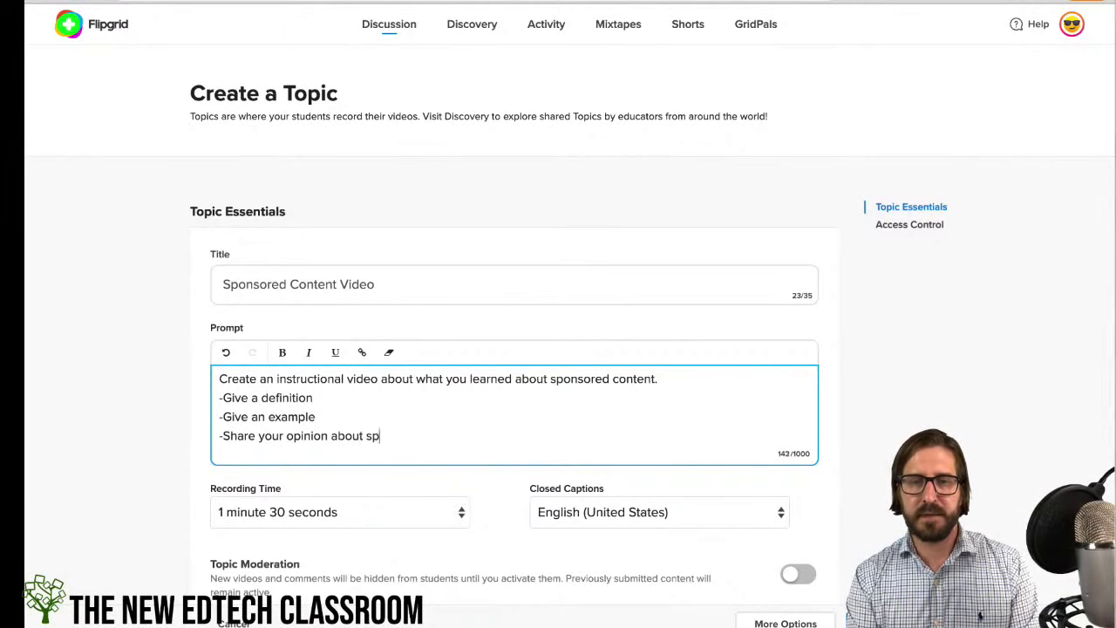
pyautogui.write('onsored con')
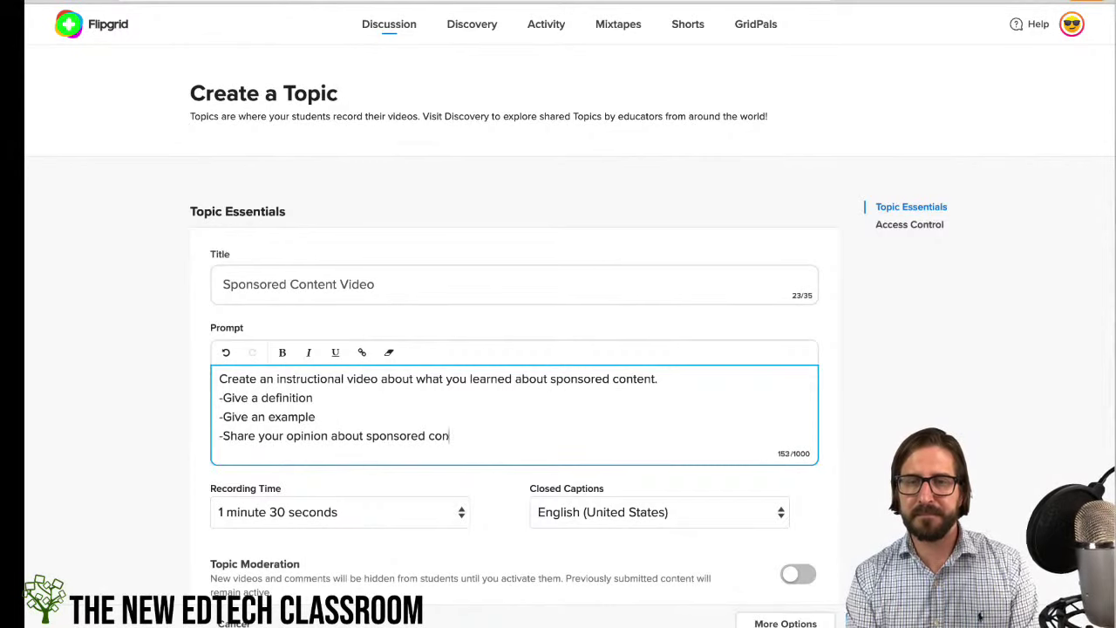
pyautogui.write('tent')
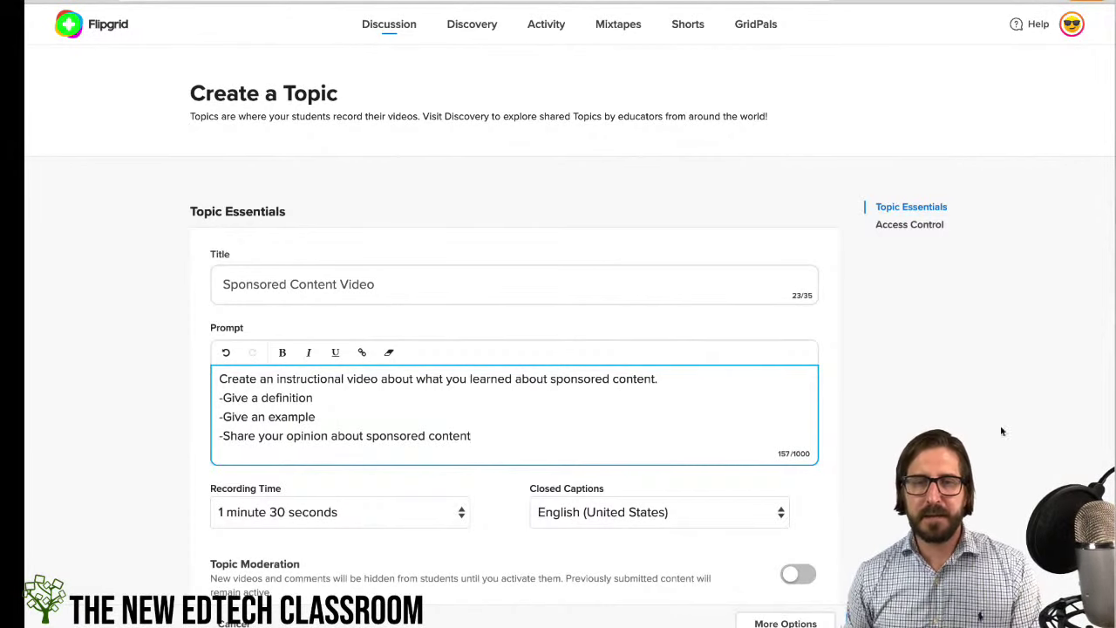
# - Change the topic's recording time from 1 minute 30 seconds to 2 minutes
pyautogui.scroll(-3, 479, 411)
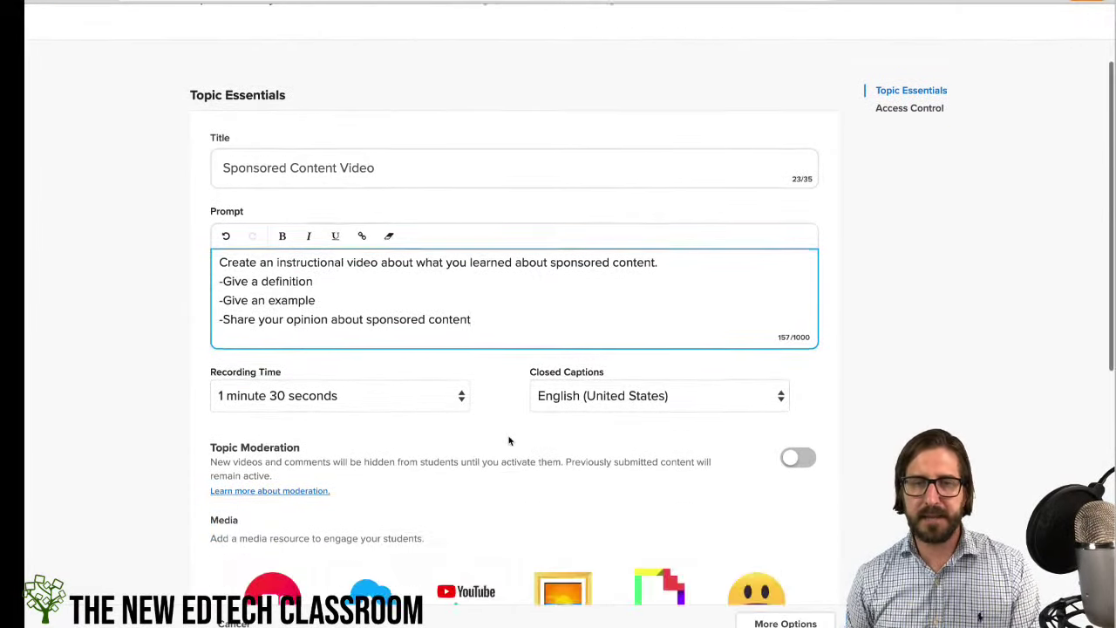
pyautogui.scroll(-1, 509, 440)
pyautogui.click(436, 368)
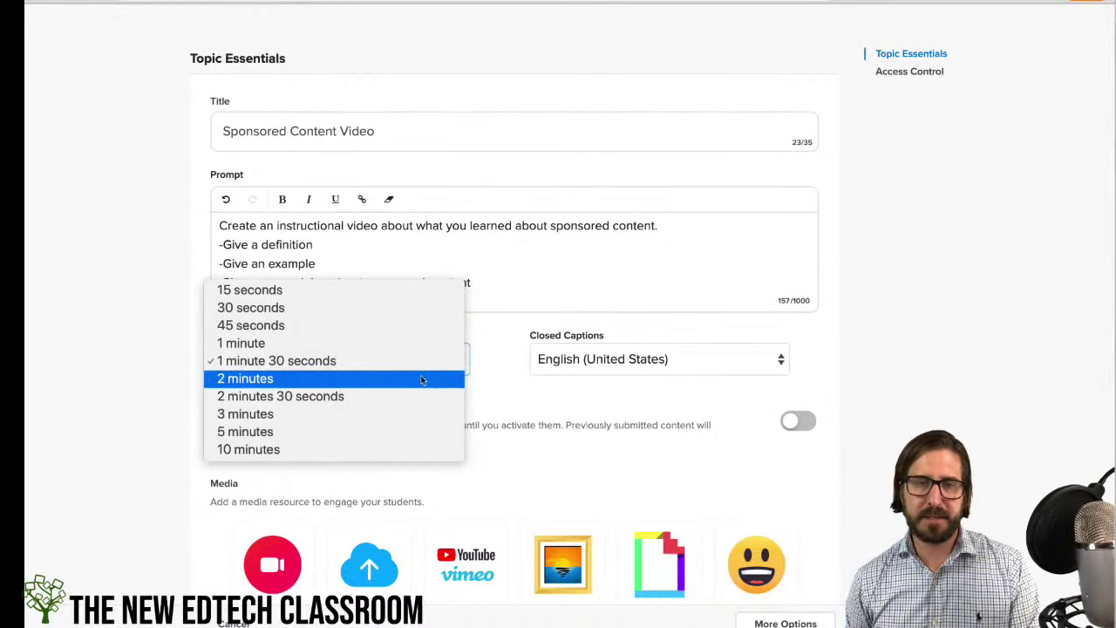
pyautogui.click(423, 379)
pyautogui.scroll(-3, 427, 375)
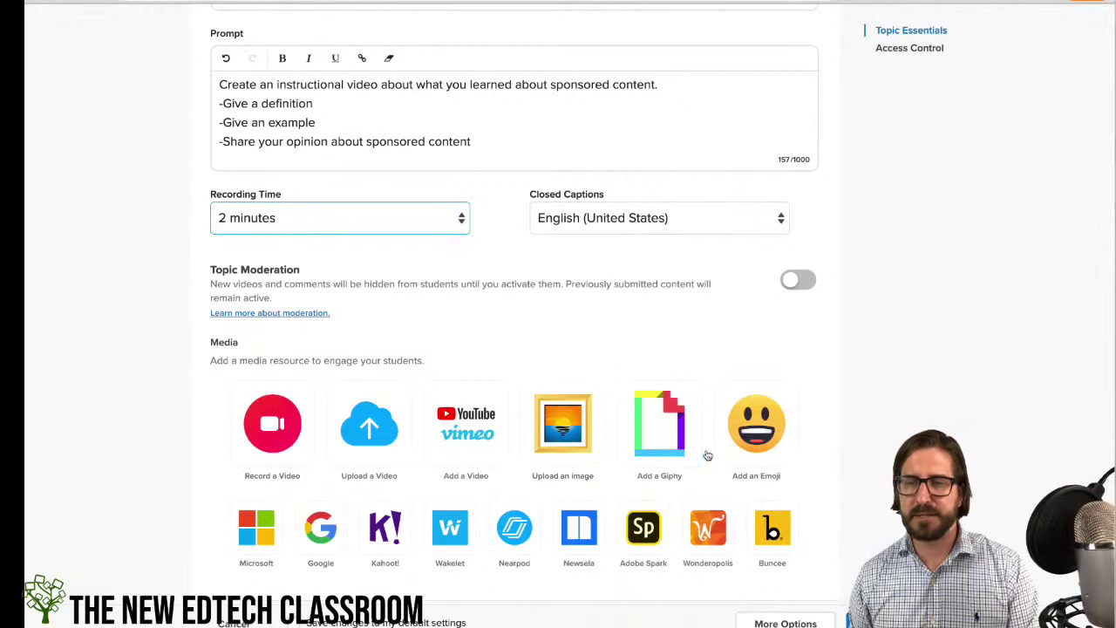
pyautogui.scroll(-1, 850, 378)
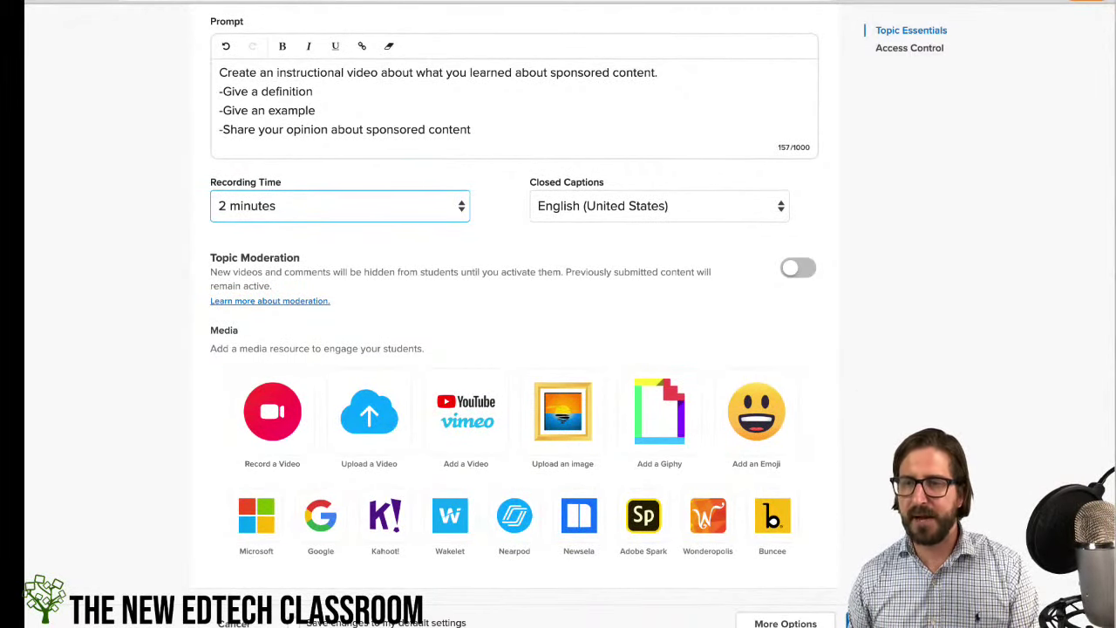
pyautogui.scroll(2, 927, 337)
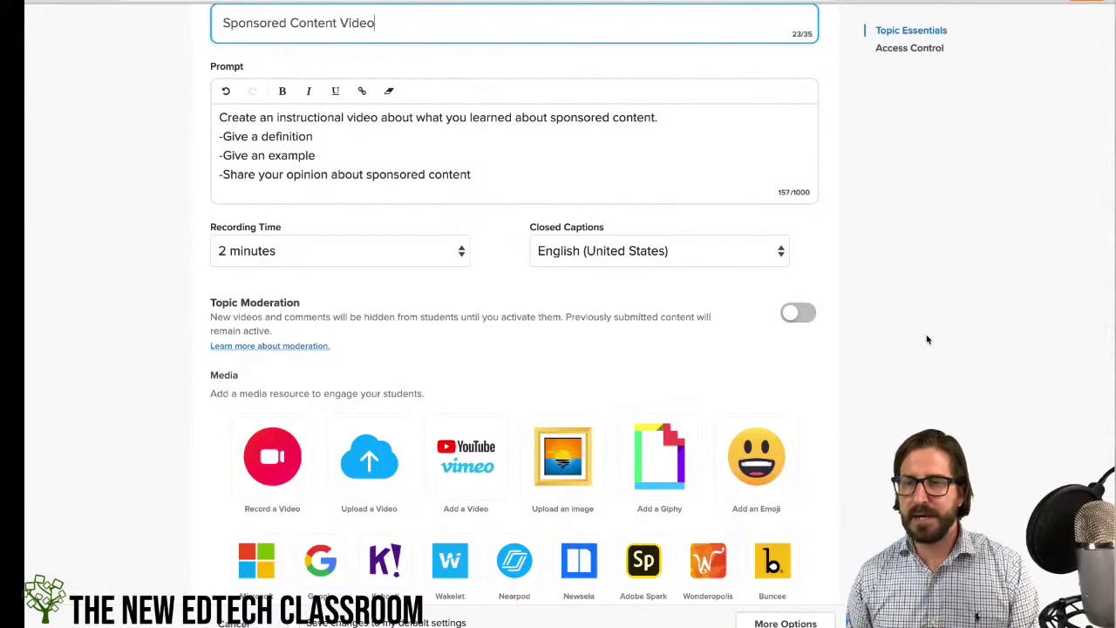
pyautogui.scroll(4, 671, 336)
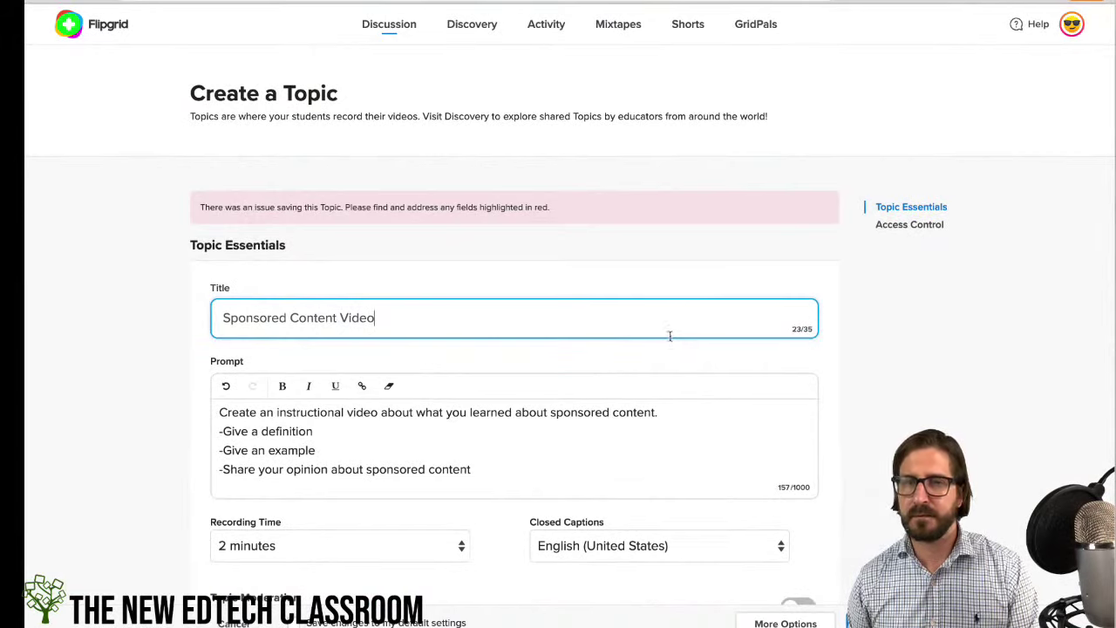
# - Set the topic's Access Control to Public, create it, and dismiss the ready message
pyautogui.scroll(-7, 670, 336)
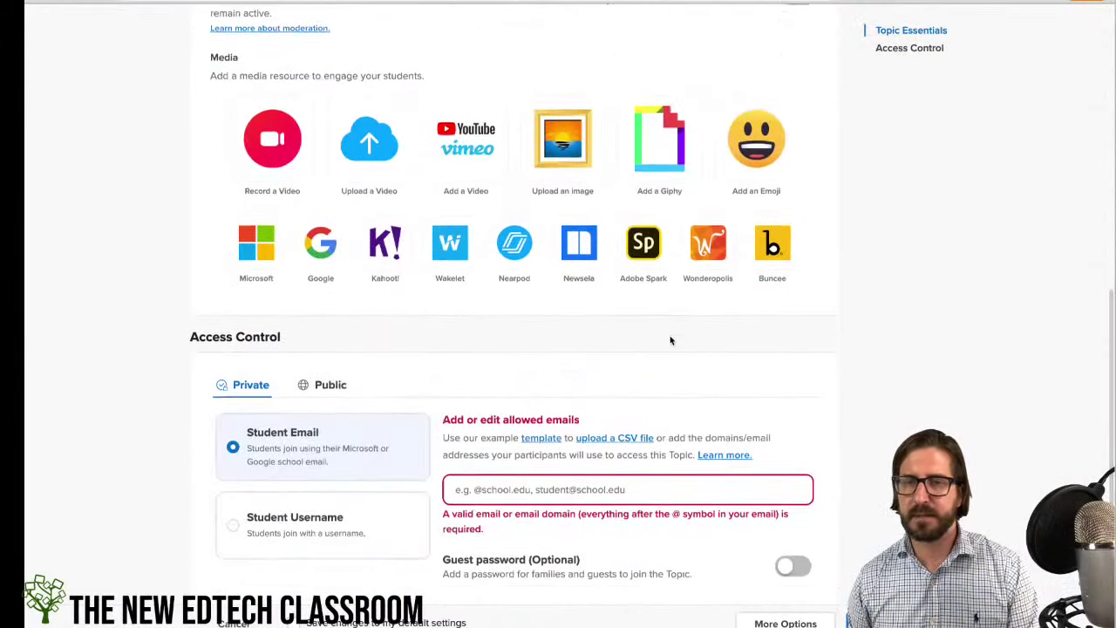
pyautogui.scroll(-1, 670, 340)
pyautogui.click(321, 303)
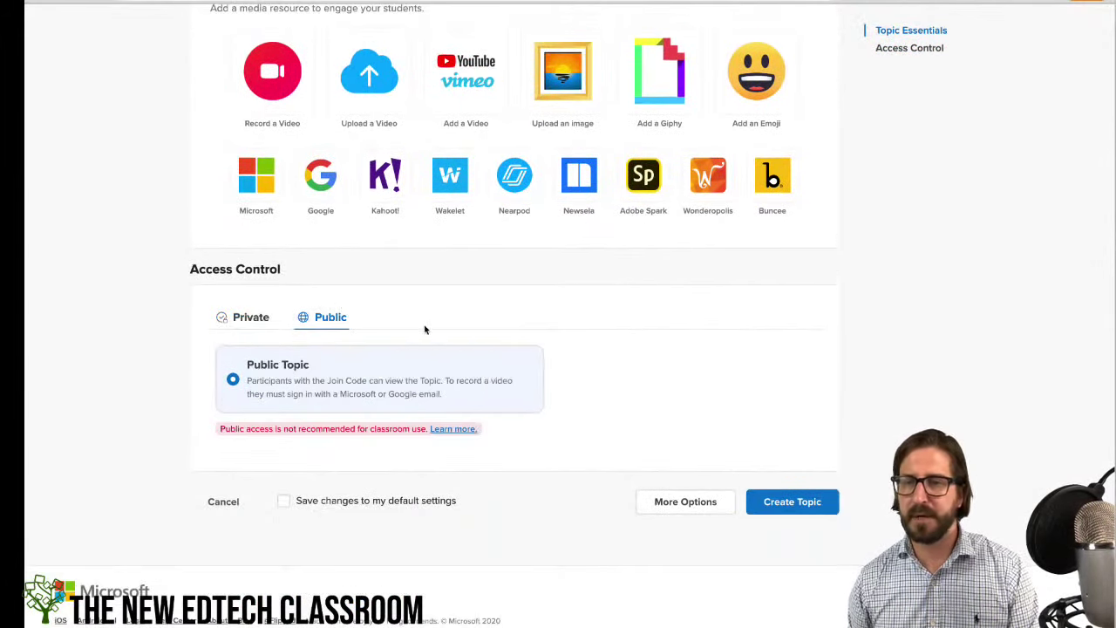
pyautogui.click(792, 502)
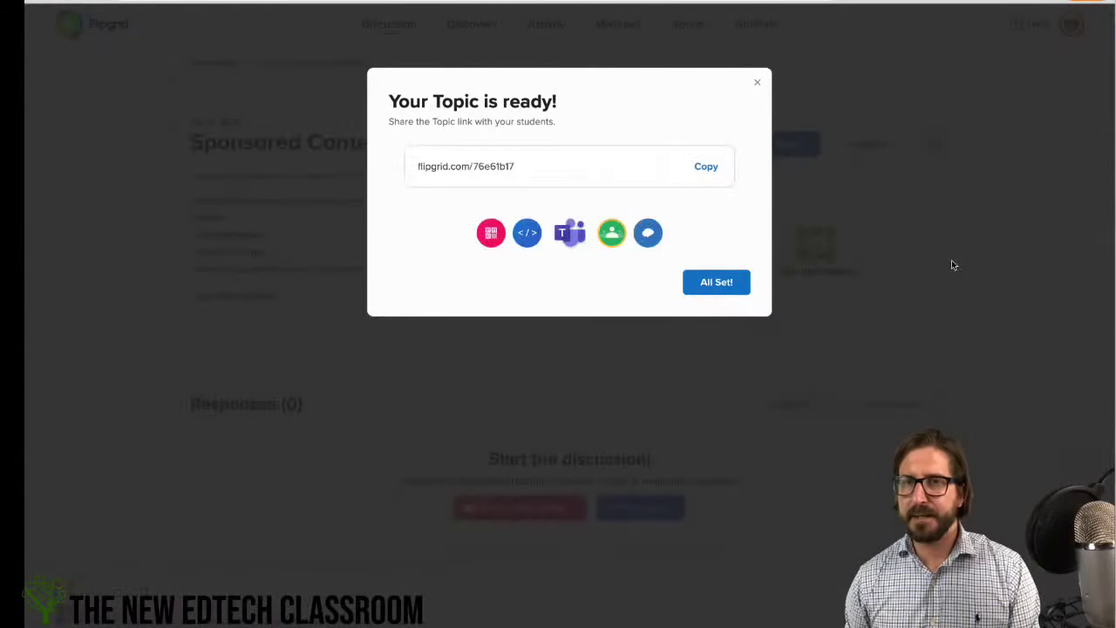
pyautogui.click(710, 282)
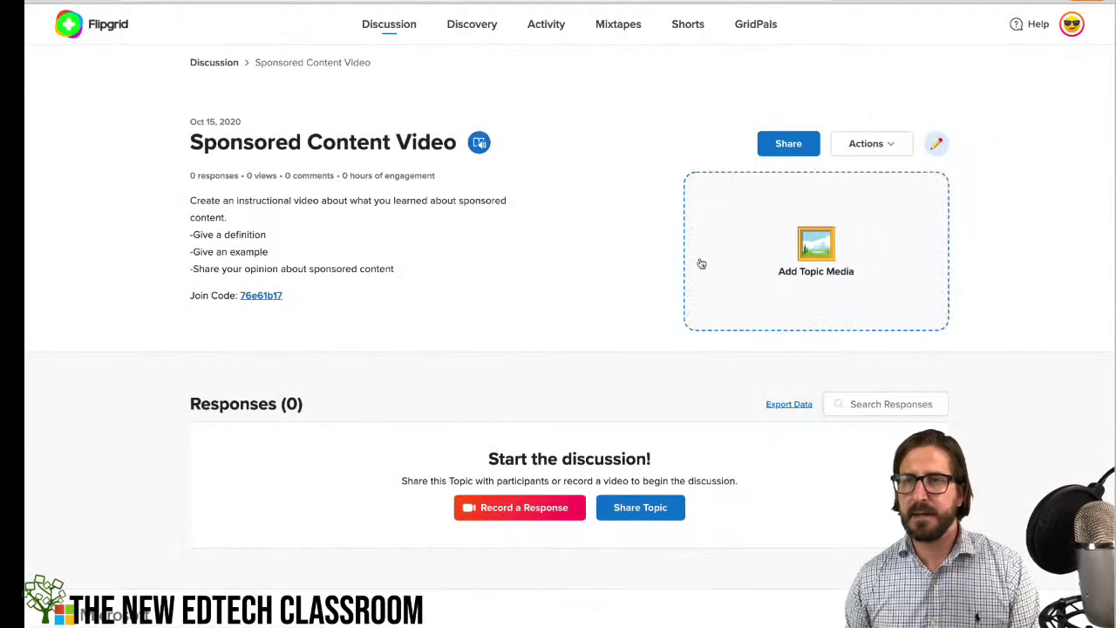
pyautogui.click(895, 144)
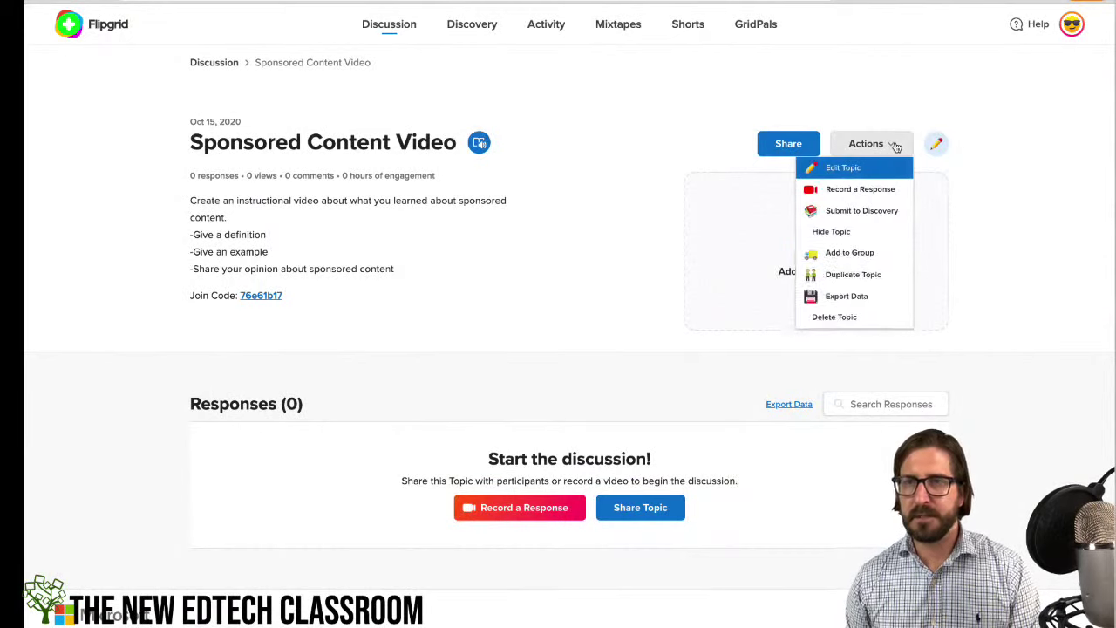
# - Add Sponsored Content Video to the Demo Class - Digital Citizenship group and close the confirmation
pyautogui.click(850, 255)
pyautogui.click(733, 191)
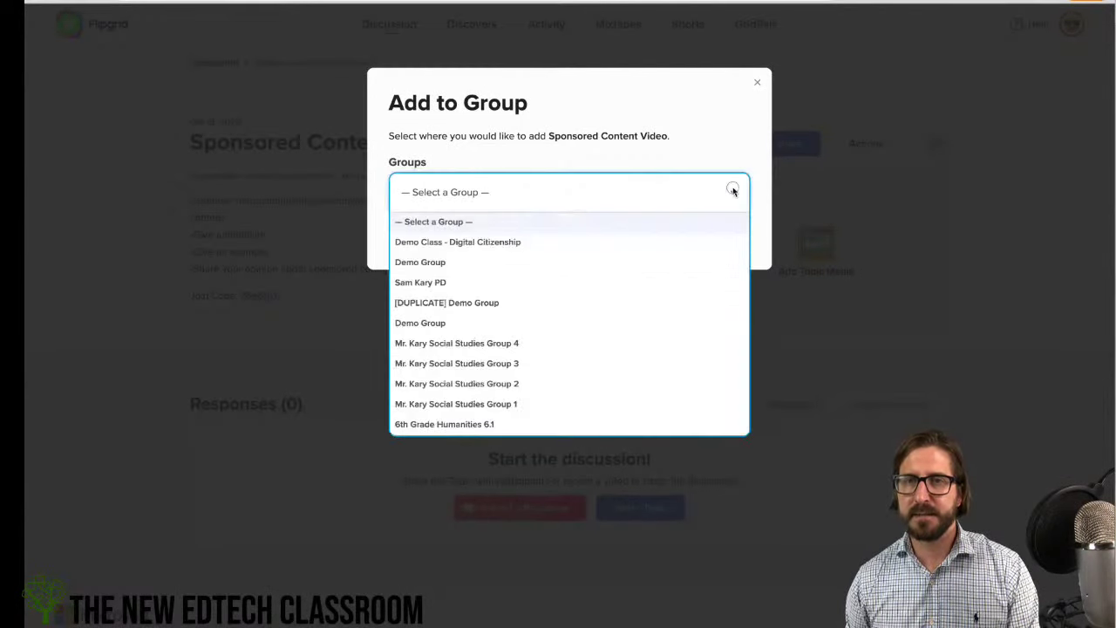
pyautogui.click(758, 82)
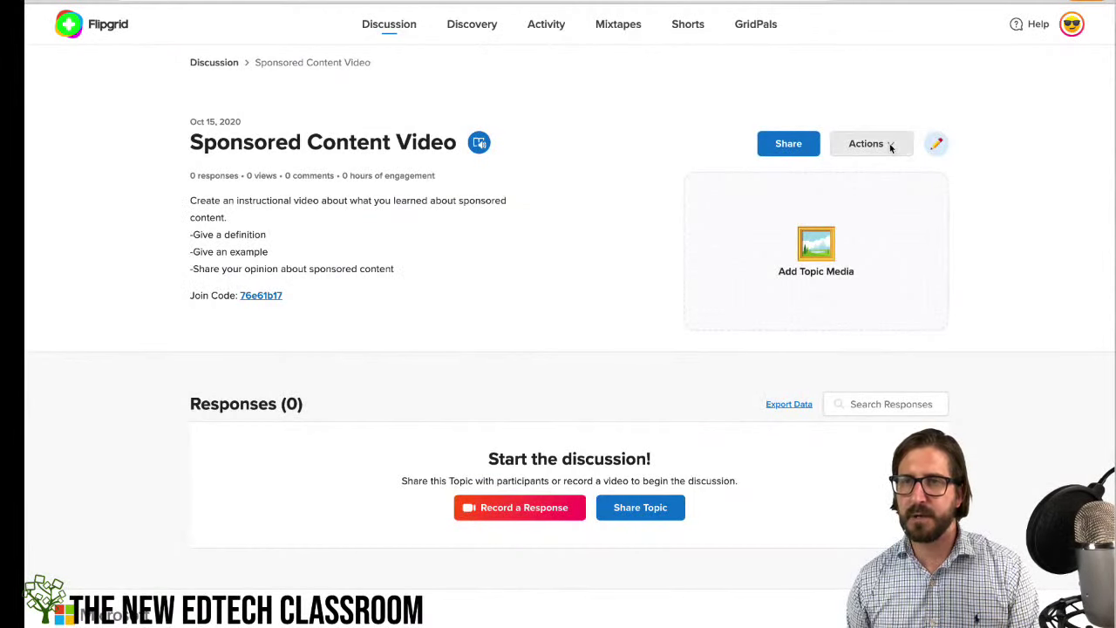
pyautogui.click(890, 148)
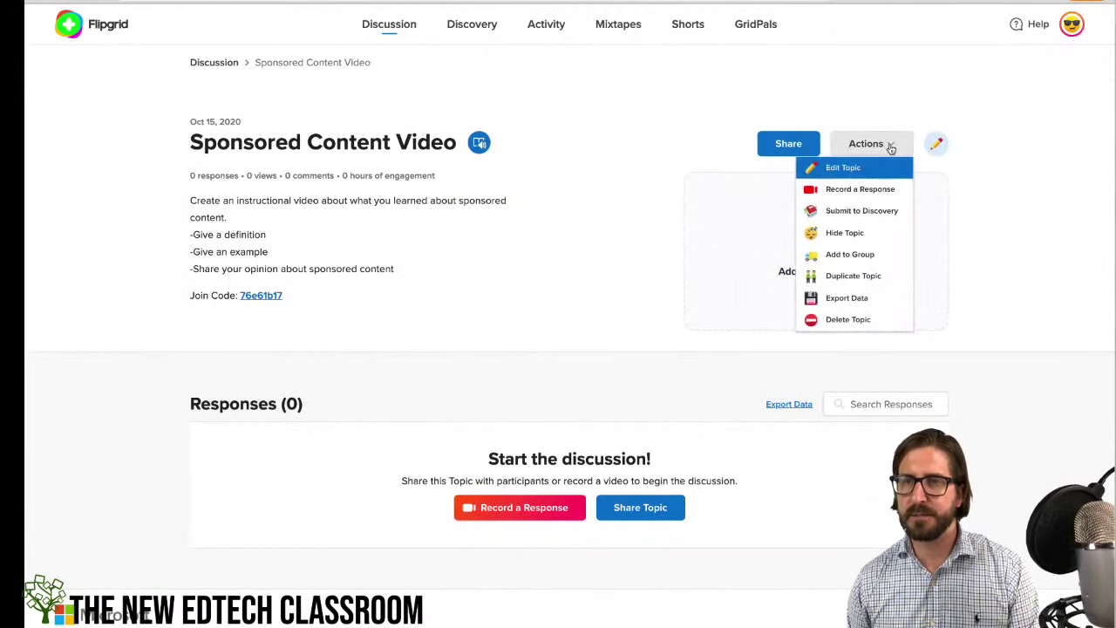
pyautogui.click(877, 257)
pyautogui.click(733, 195)
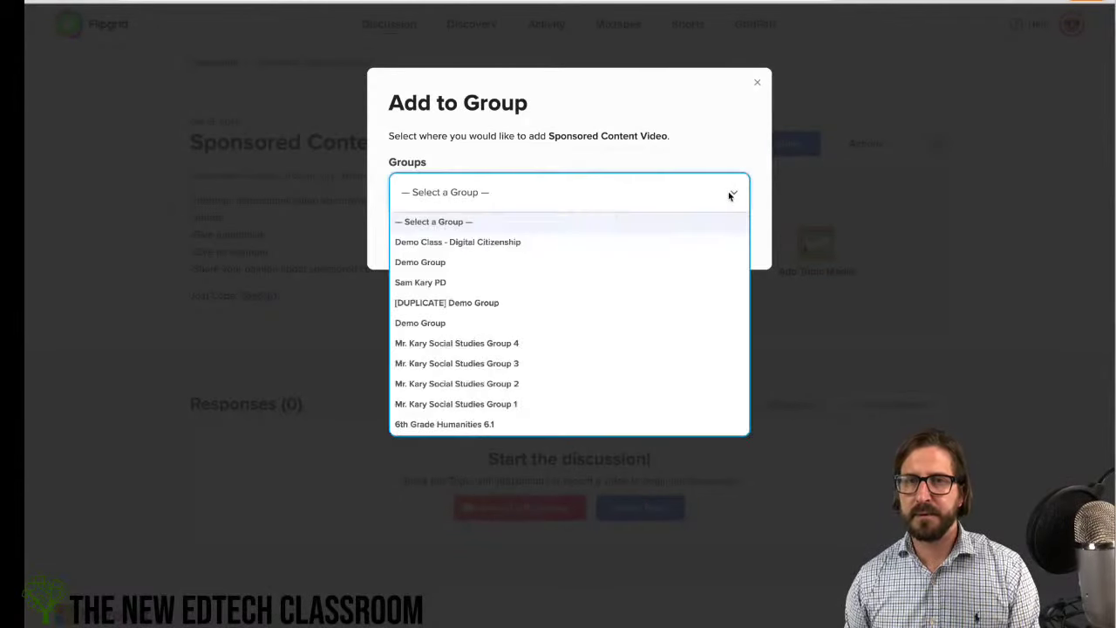
pyautogui.click(553, 241)
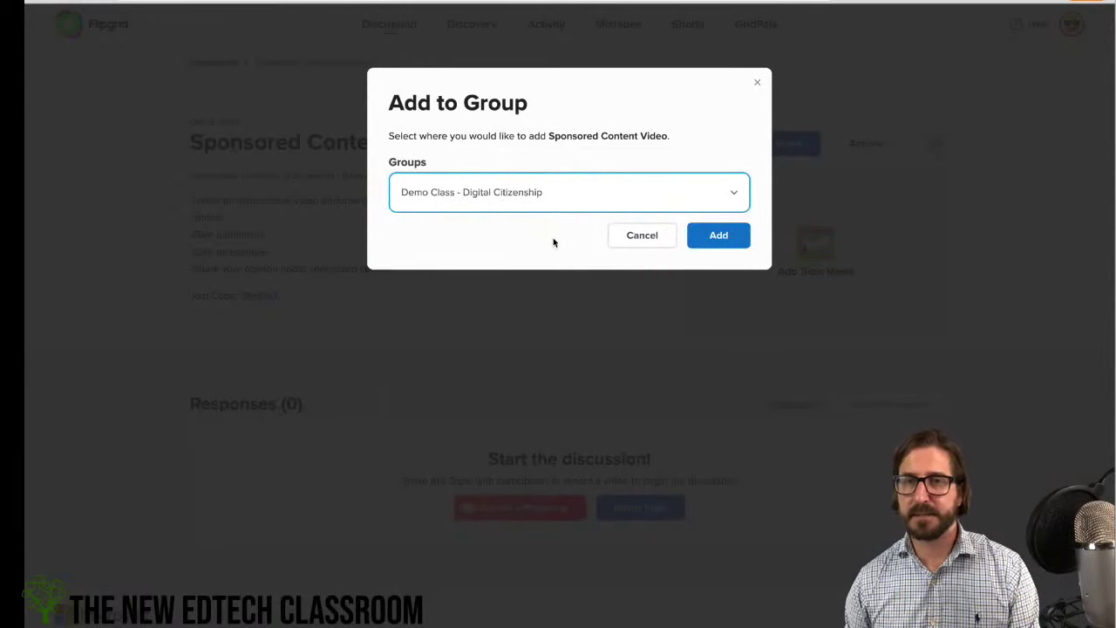
pyautogui.click(711, 238)
pyautogui.click(735, 163)
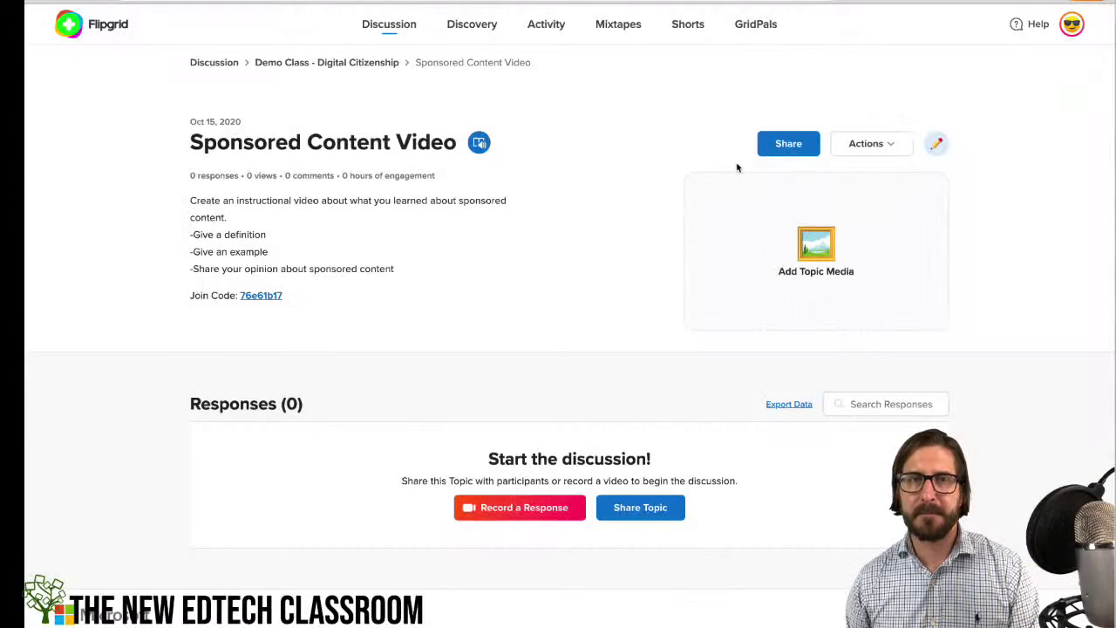
pyautogui.click(85, 32)
# - Open the Demo Class - Digital Citizenship group from the Groups list
pyautogui.click(310, 215)
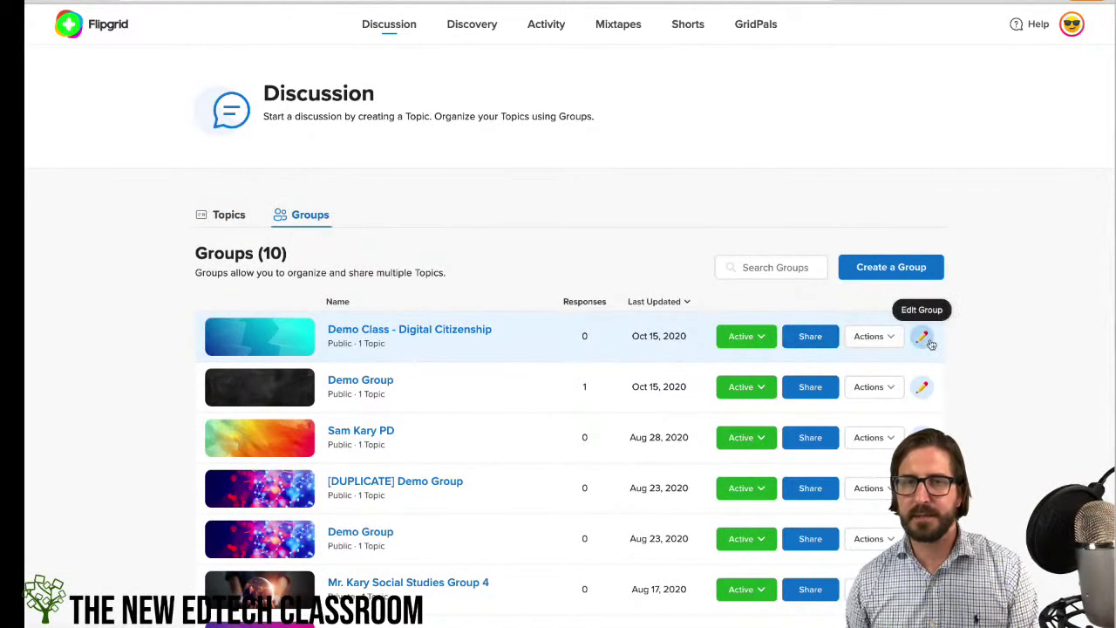
pyautogui.doubleClick(556, 341)
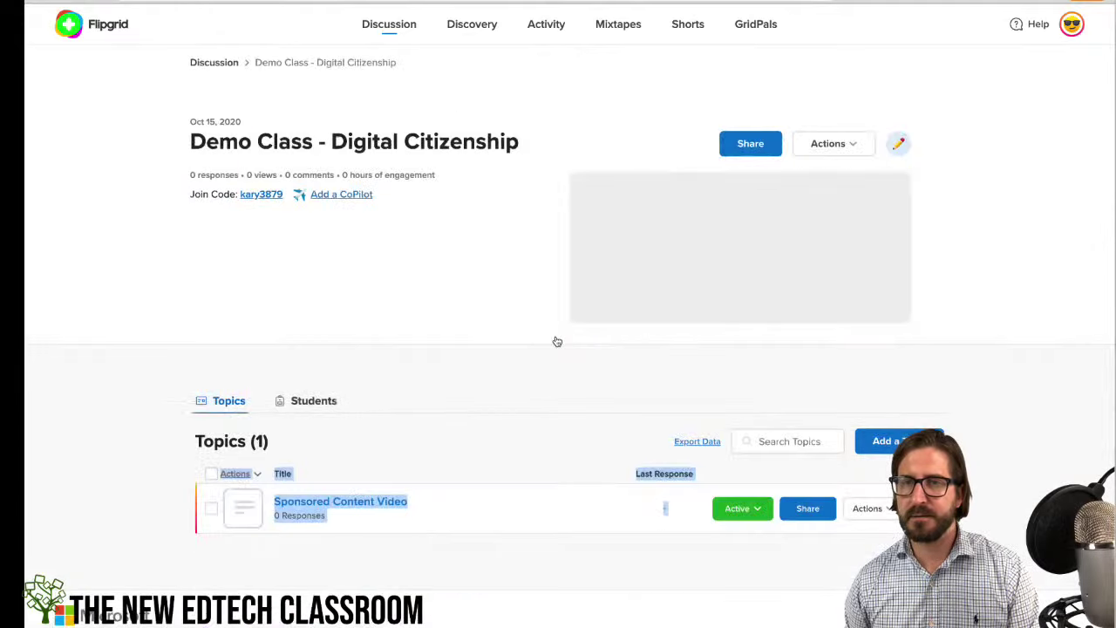